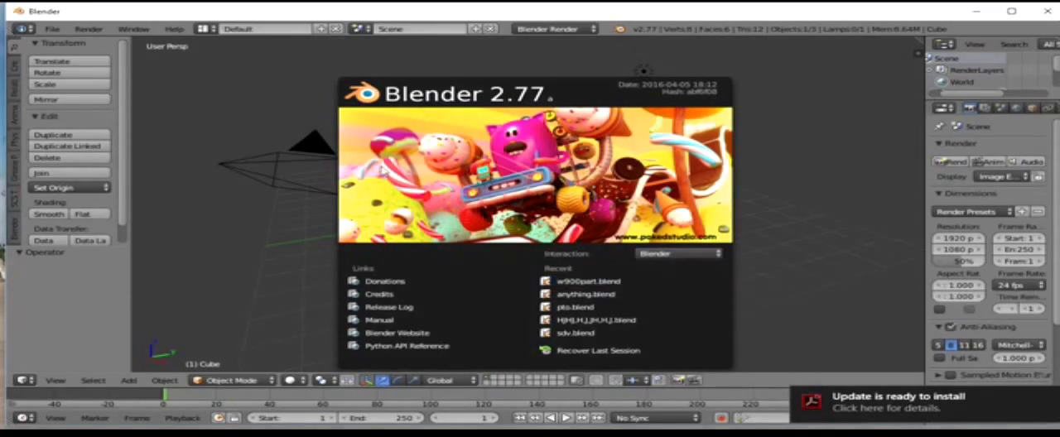
Step: Delete the default cube and open w900part.blend from the Desktop folder
{"action": "key", "text": "x"}
{"action": "left_click", "coordinate": [535, 148]}
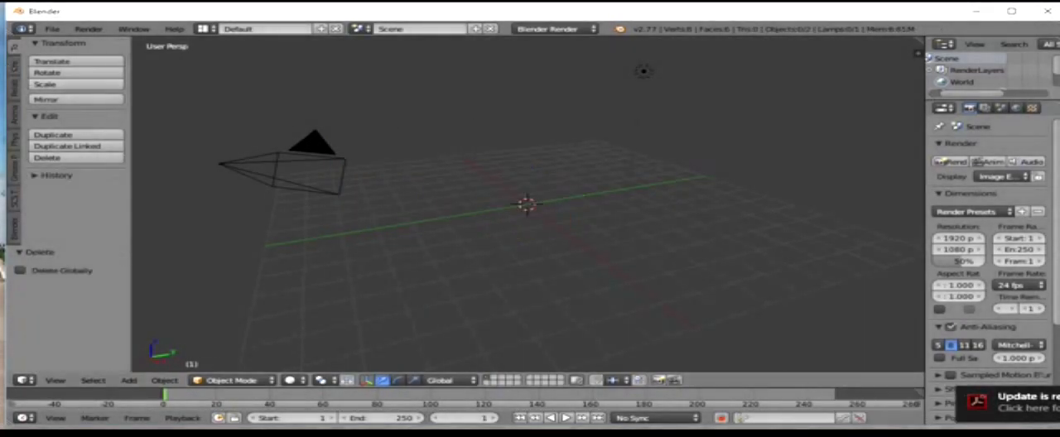
{"action": "left_click", "coordinate": [55, 29]}
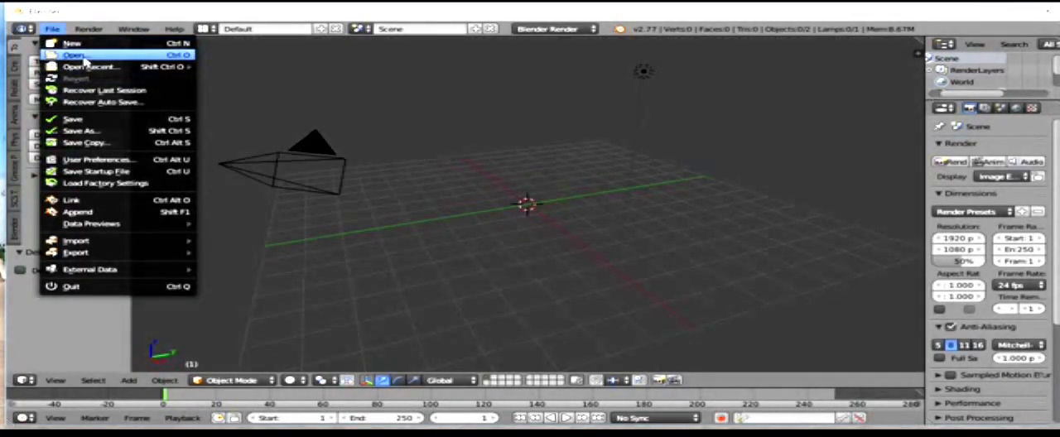
{"action": "left_click", "coordinate": [83, 56]}
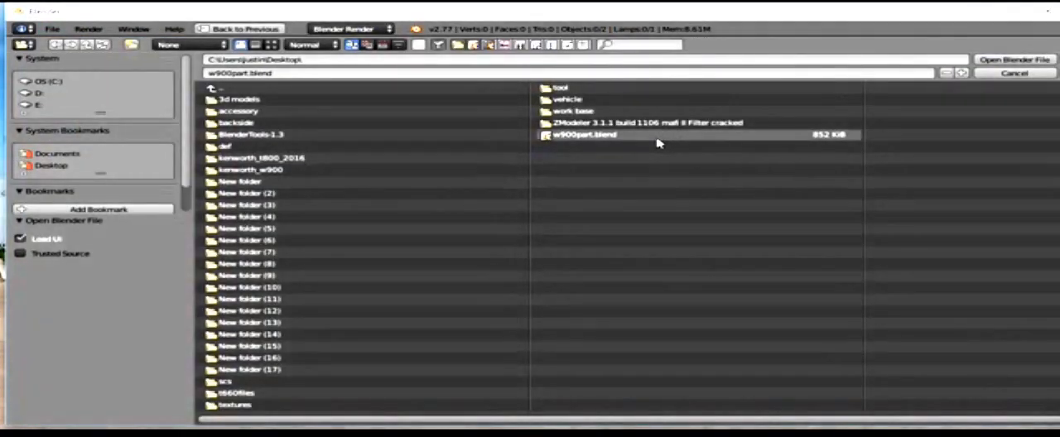
{"action": "left_click", "coordinate": [680, 136]}
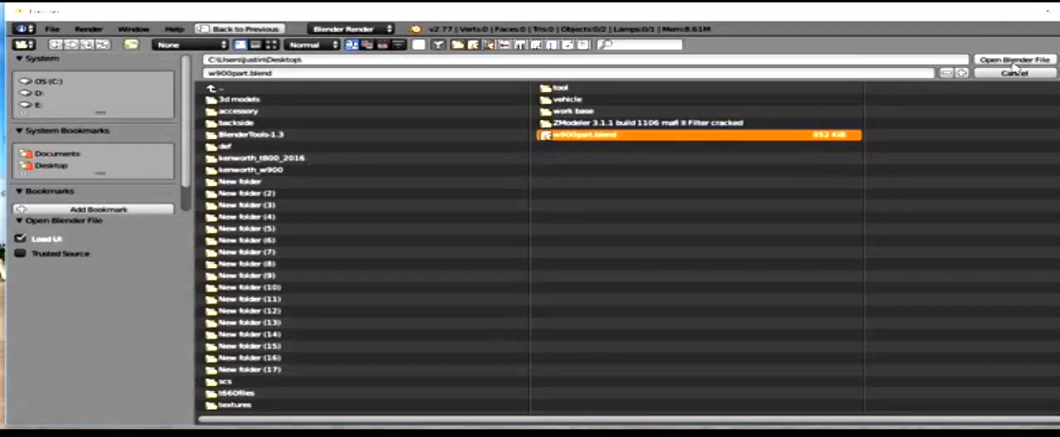
{"action": "left_click", "coordinate": [984, 62]}
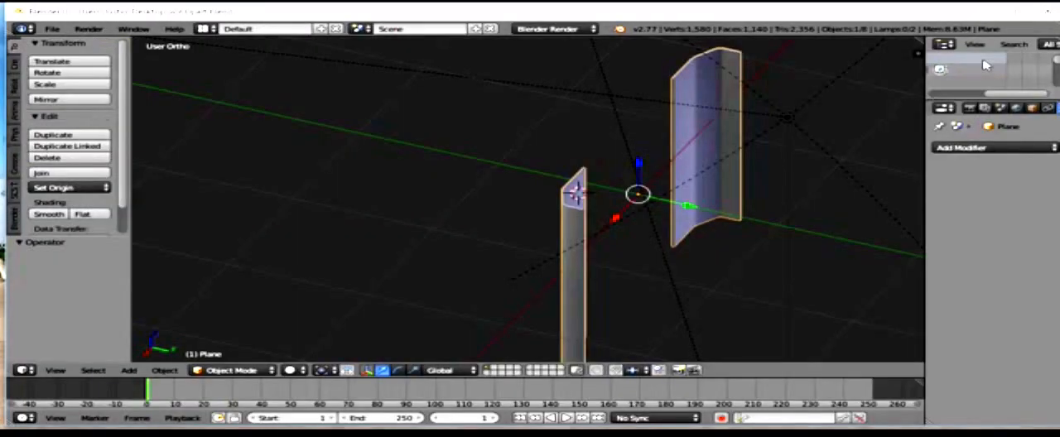
Step: Delete both circle objects that form the larger round fitting near the upper end of the curved panel
{"action": "scroll", "coordinate": [622, 206], "scroll_direction": "up", "scroll_amount": 3}
{"action": "middle_click_drag", "start_coordinate": [622, 206], "coordinate": [471, 198]}
{"action": "scroll", "coordinate": [569, 210], "scroll_direction": "down", "scroll_amount": 2}
{"action": "scroll", "coordinate": [471, 198], "scroll_direction": "up", "scroll_amount": 3}
{"action": "scroll", "coordinate": [469, 198], "scroll_direction": "up", "scroll_amount": 2}
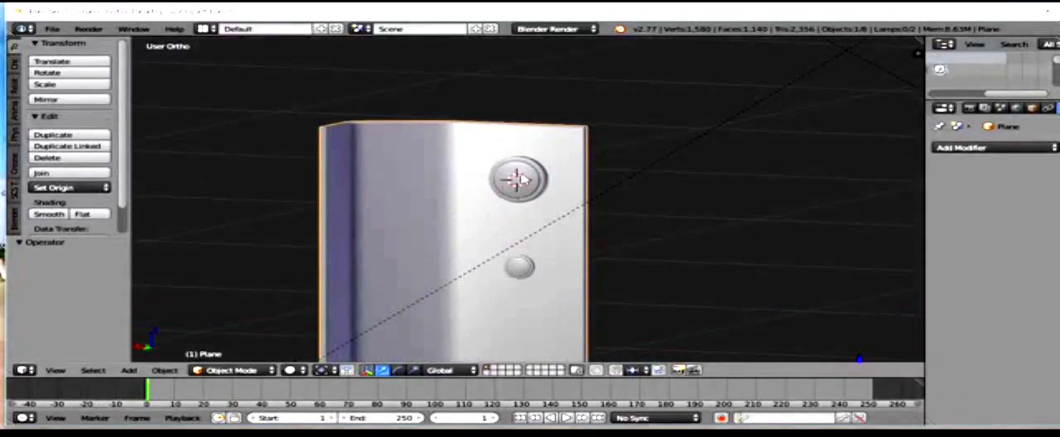
{"action": "right_click", "coordinate": [520, 181]}
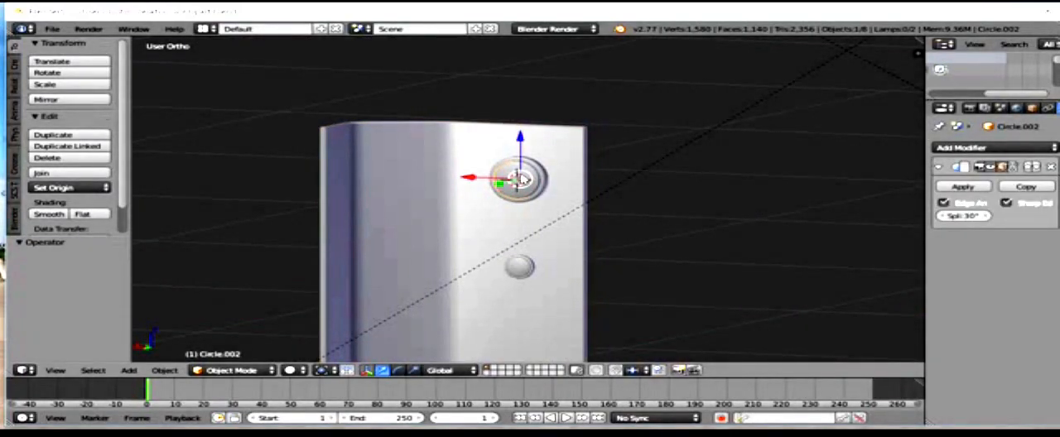
{"action": "key", "text": "x"}
{"action": "left_click", "coordinate": [522, 177]}
{"action": "right_click", "coordinate": [542, 181]}
{"action": "key", "text": "x"}
{"action": "left_click", "coordinate": [508, 177]}
Step: Delete both circle objects that form the smaller round fitting on the curved panel
{"action": "right_click", "coordinate": [521, 265]}
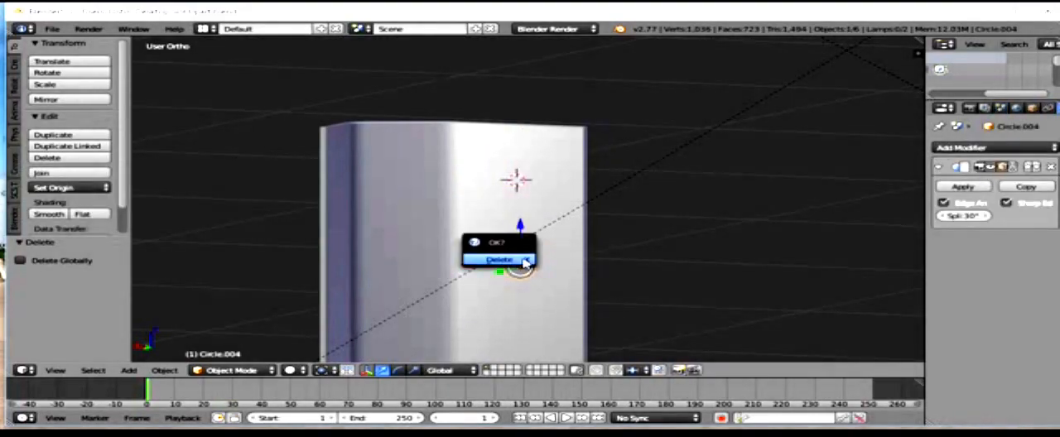
{"action": "left_click", "coordinate": [523, 261]}
{"action": "right_click", "coordinate": [530, 267]}
{"action": "left_click", "coordinate": [531, 267]}
Step: Examine the two curved panels from several angles and distances
{"action": "scroll", "coordinate": [497, 272], "scroll_direction": "down", "scroll_amount": 5}
{"action": "middle_click_drag", "start_coordinate": [497, 273], "coordinate": [698, 158]}
{"action": "scroll", "coordinate": [423, 239], "scroll_direction": "down", "scroll_amount": 3}
{"action": "scroll", "coordinate": [504, 283], "scroll_direction": "up", "scroll_amount": 5}
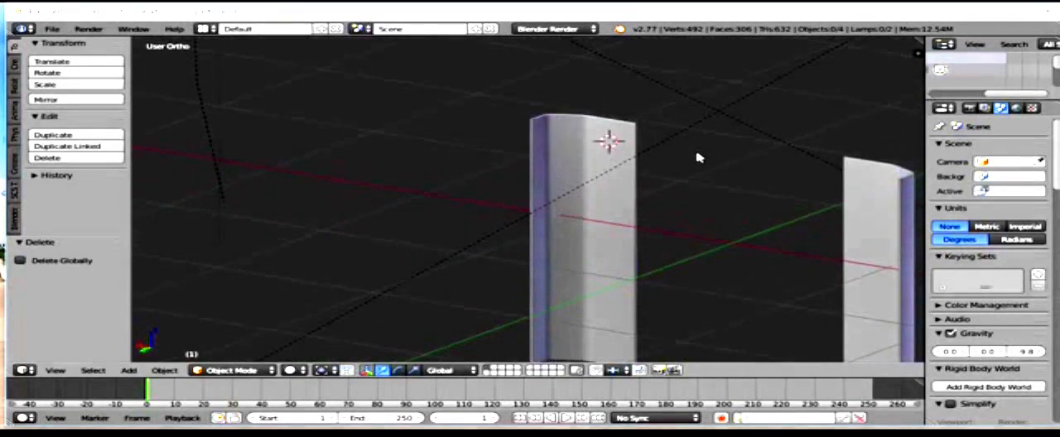
{"action": "middle_click_drag", "start_coordinate": [567, 226], "coordinate": [569, 158]}
{"action": "scroll", "coordinate": [569, 158], "scroll_direction": "up", "scroll_amount": 5}
{"action": "scroll", "coordinate": [571, 100], "scroll_direction": "down", "scroll_amount": 1}
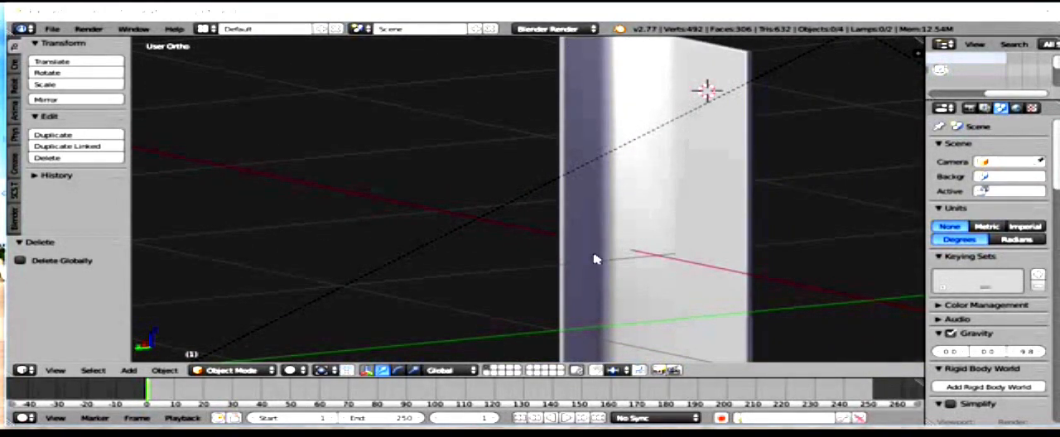
{"action": "middle_click_drag", "start_coordinate": [679, 155], "coordinate": [741, 182]}
{"action": "scroll", "coordinate": [697, 114], "scroll_direction": "down", "scroll_amount": 5}
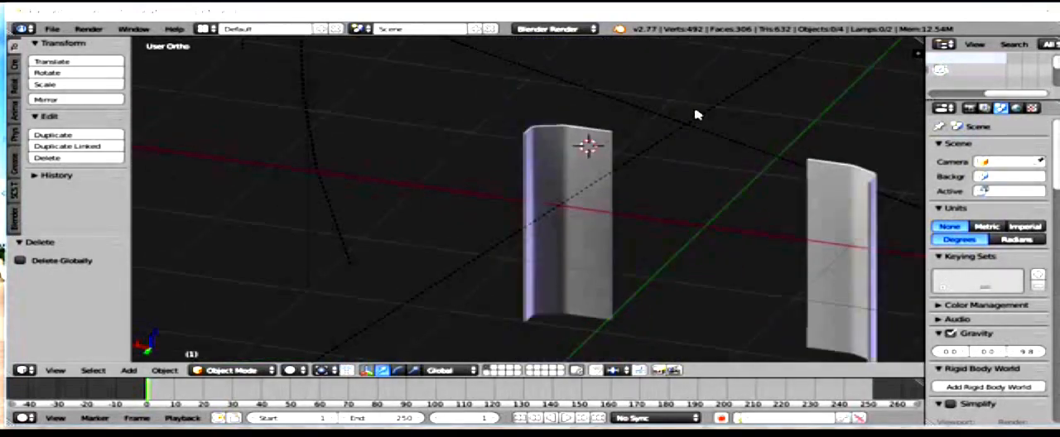
{"action": "scroll", "coordinate": [624, 193], "scroll_direction": "up", "scroll_amount": 2}
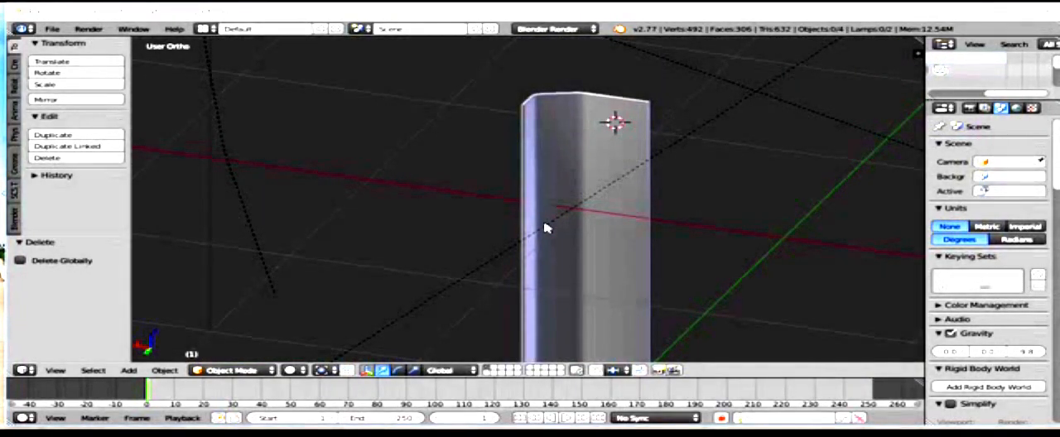
{"action": "scroll", "coordinate": [627, 240], "scroll_direction": "down", "scroll_amount": 4}
{"action": "scroll", "coordinate": [612, 241], "scroll_direction": "up", "scroll_amount": 4}
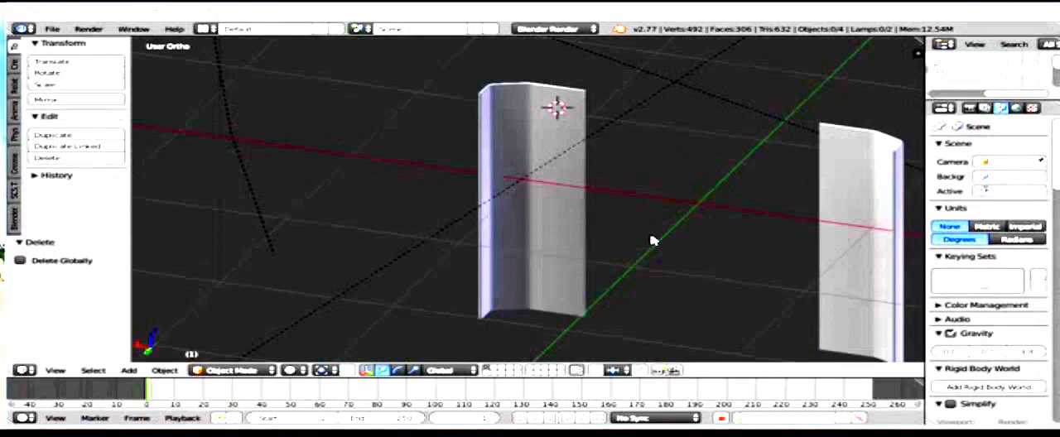
{"action": "middle_click_drag", "start_coordinate": [499, 193], "coordinate": [424, 192]}
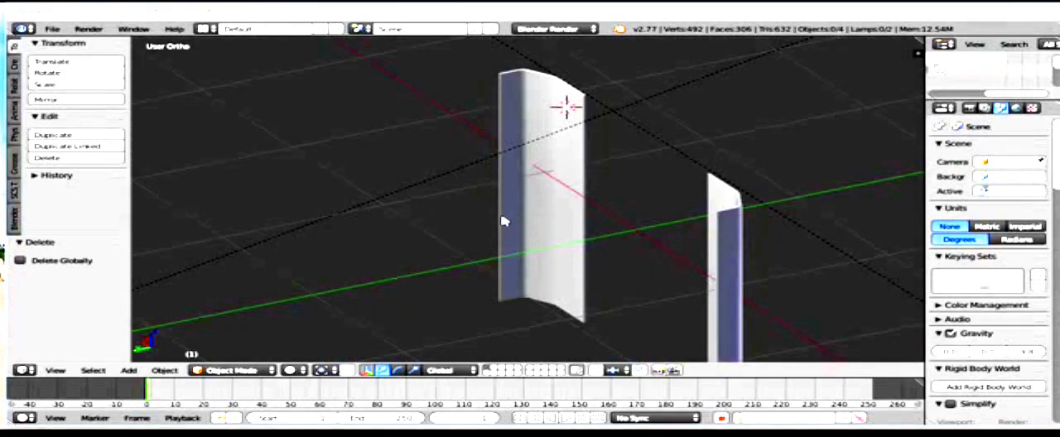
{"action": "scroll", "coordinate": [513, 208], "scroll_direction": "down", "scroll_amount": 2}
{"action": "scroll", "coordinate": [513, 207], "scroll_direction": "up", "scroll_amount": 3}
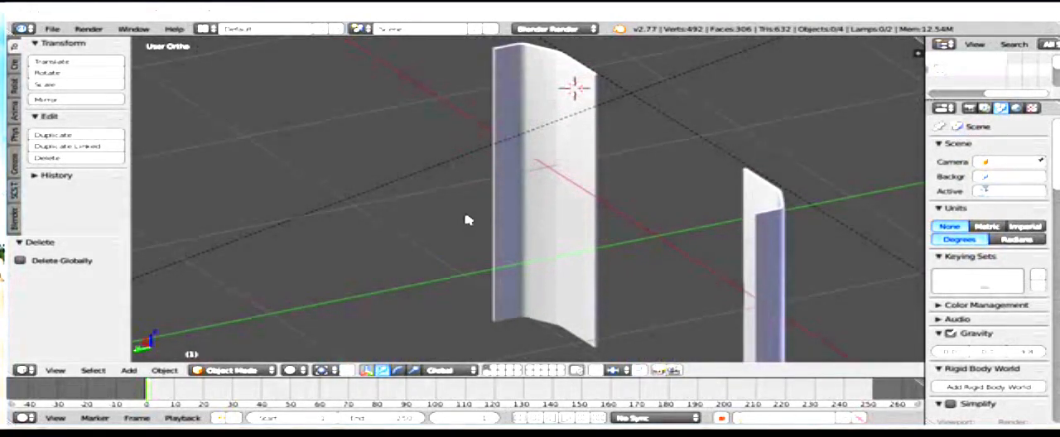
Step: Deselect all objects and snap the 3D cursor to the scene center
{"action": "key", "text": "a"}
{"action": "key", "text": "a"}
{"action": "key", "text": "shift+s"}
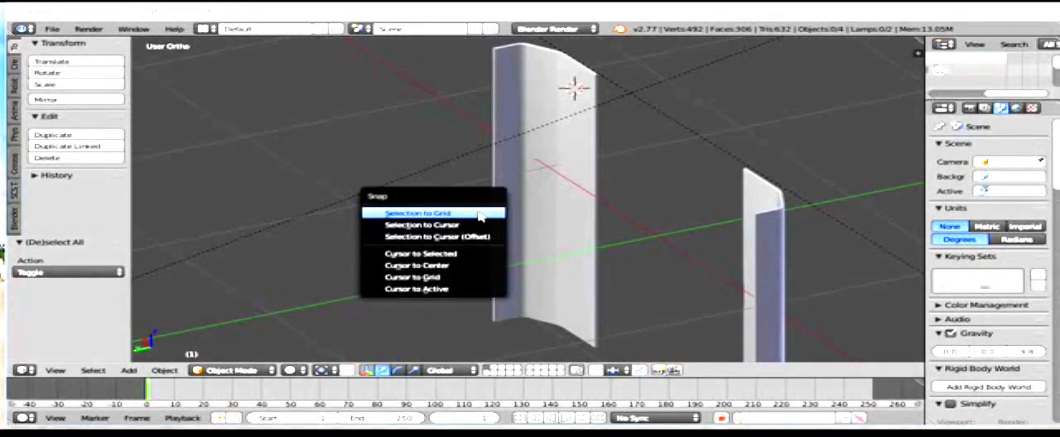
{"action": "left_click", "coordinate": [478, 267]}
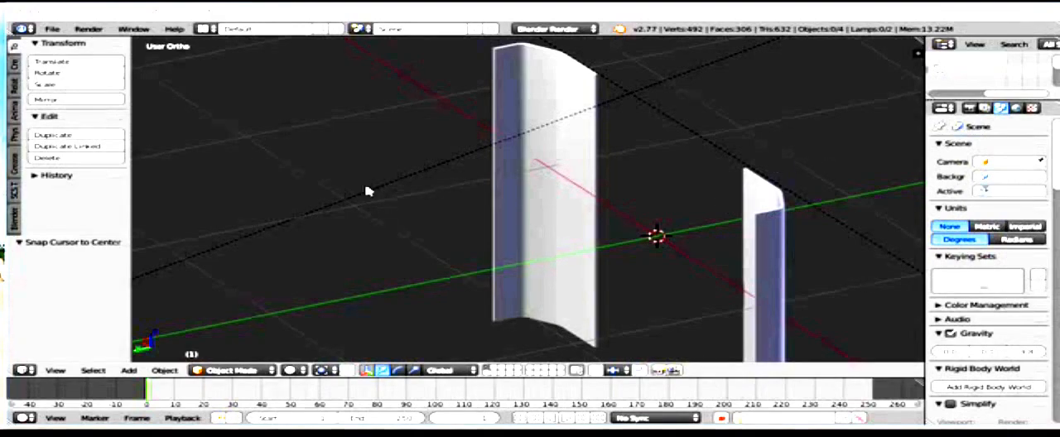
Step: Widen the tool area and add an SCS root object at the 3D cursor using the SCS Tools
{"action": "left_click", "coordinate": [15, 194]}
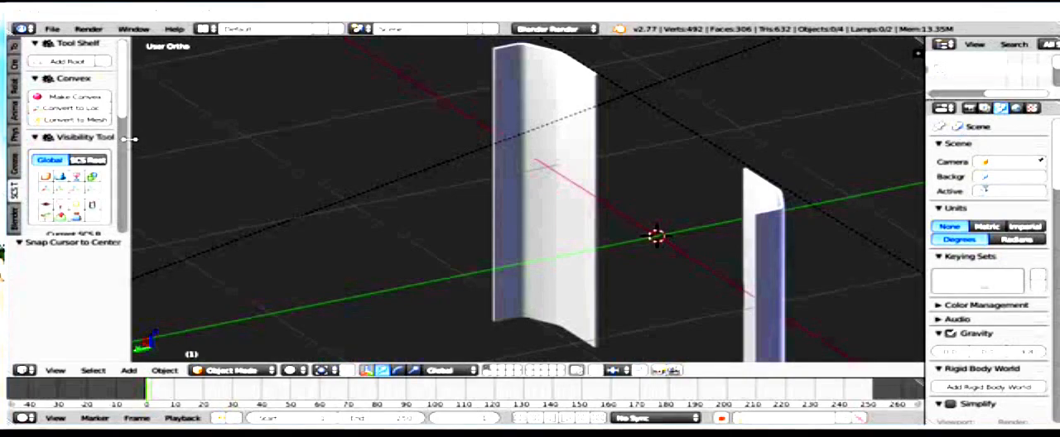
{"action": "left_click_drag", "start_coordinate": [128, 145], "coordinate": [248, 149]}
{"action": "left_click", "coordinate": [153, 63]}
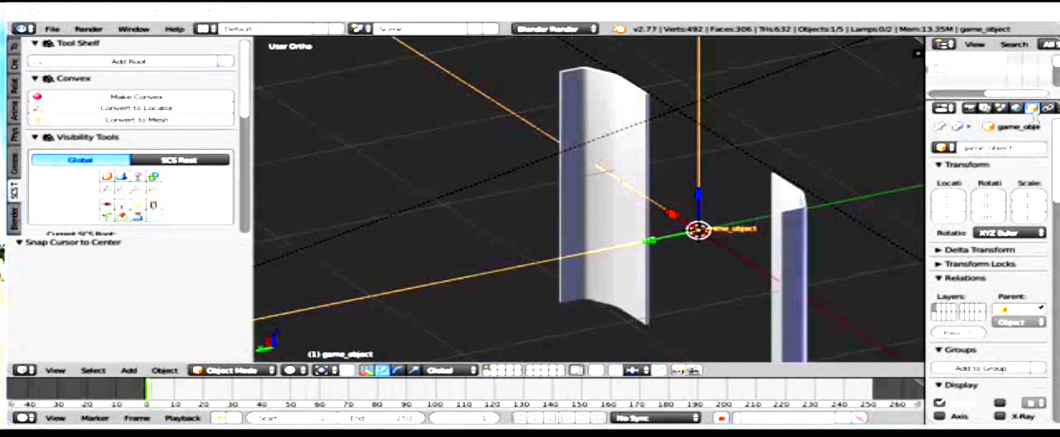
Step: Change the SCS object type of the new root object to Locator
{"action": "scroll", "coordinate": [1030, 166], "scroll_direction": "down", "scroll_amount": 15}
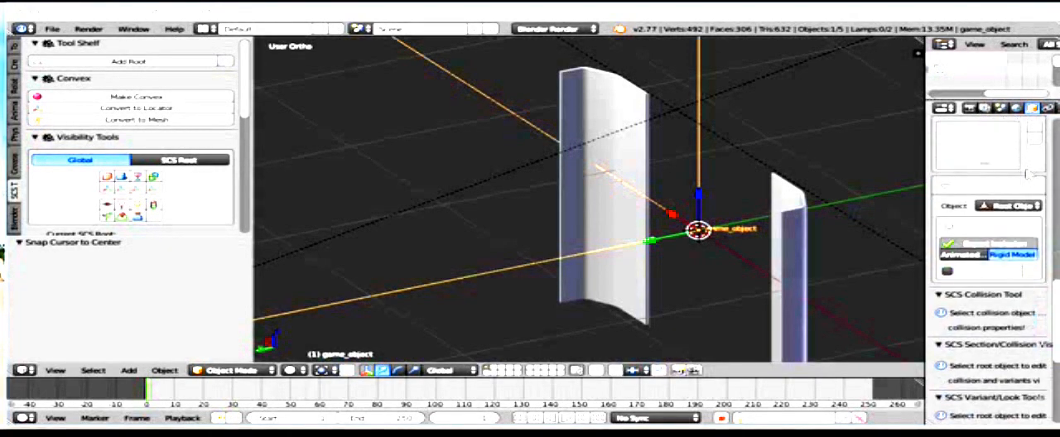
{"action": "left_click_drag", "start_coordinate": [926, 178], "coordinate": [869, 178]}
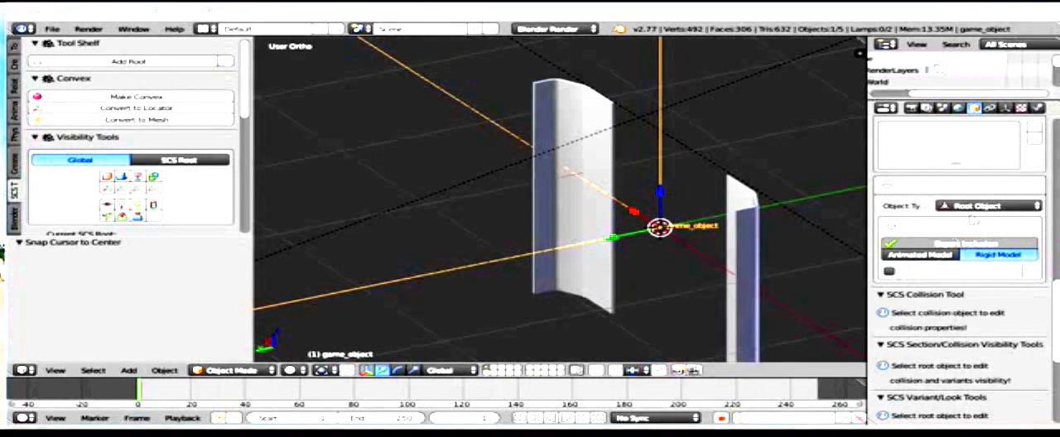
{"action": "left_click", "coordinate": [981, 208]}
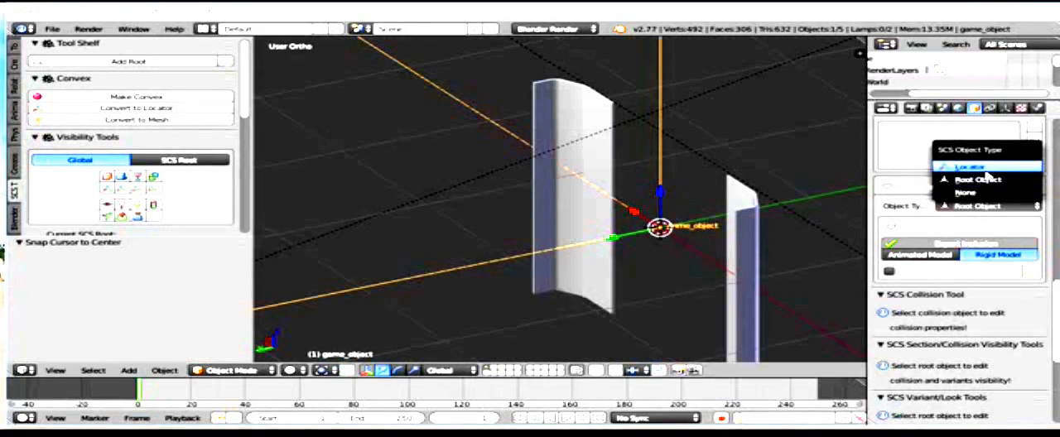
{"action": "left_click", "coordinate": [995, 179]}
{"action": "scroll", "coordinate": [994, 182], "scroll_direction": "down", "scroll_amount": 6}
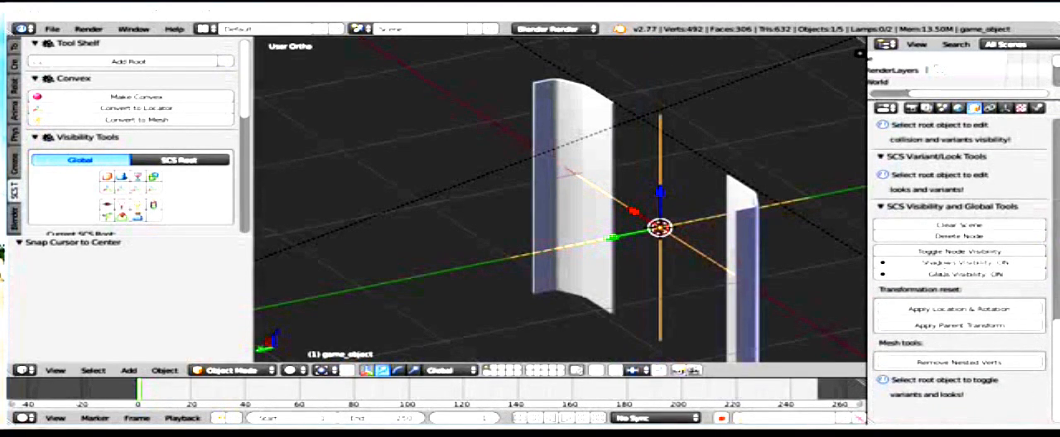
{"action": "scroll", "coordinate": [1010, 291], "scroll_direction": "up", "scroll_amount": 6}
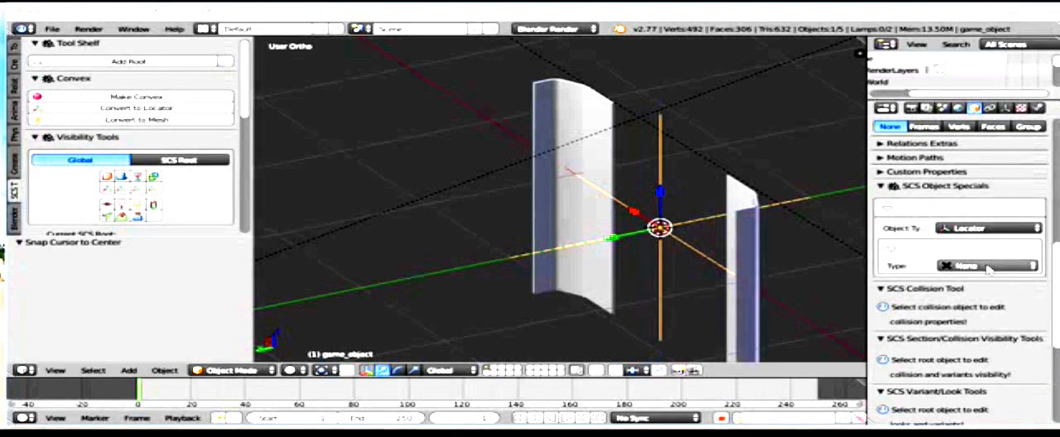
Step: Set the locator's type to Model and name it Slot_01
{"action": "left_click", "coordinate": [988, 266]}
{"action": "left_click", "coordinate": [950, 228]}
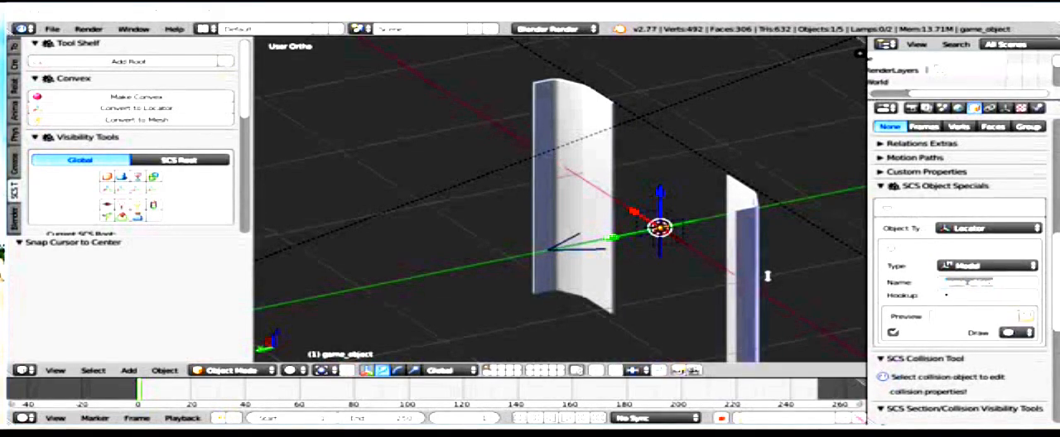
{"action": "key", "text": "BackSpace"}
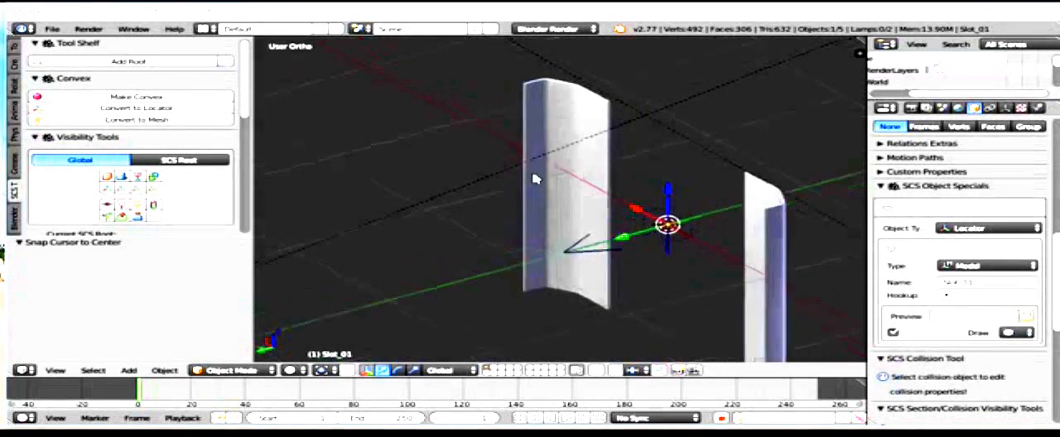
Step: Move the Slot_01 locator along X onto the curved panel and raise it about 0.52 along Z
{"action": "middle_click_drag", "start_coordinate": [536, 179], "coordinate": [503, 90]}
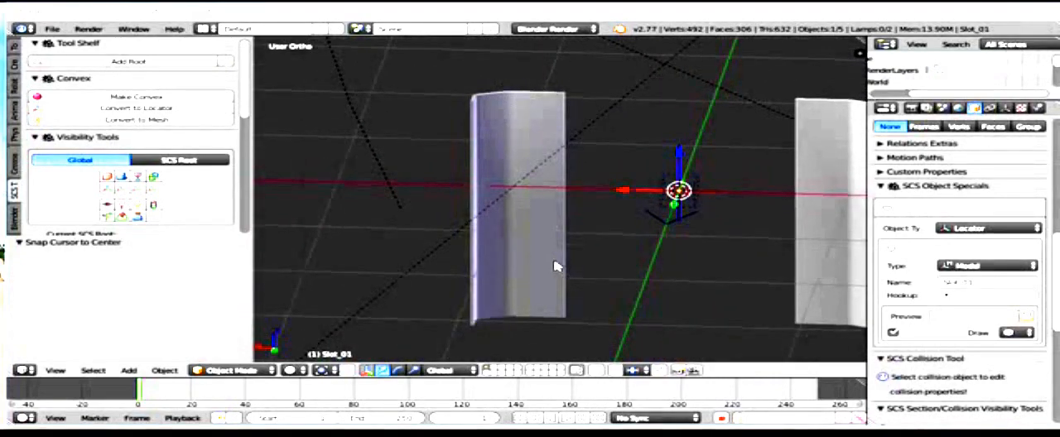
{"action": "middle_click_drag", "start_coordinate": [519, 119], "coordinate": [502, 111]}
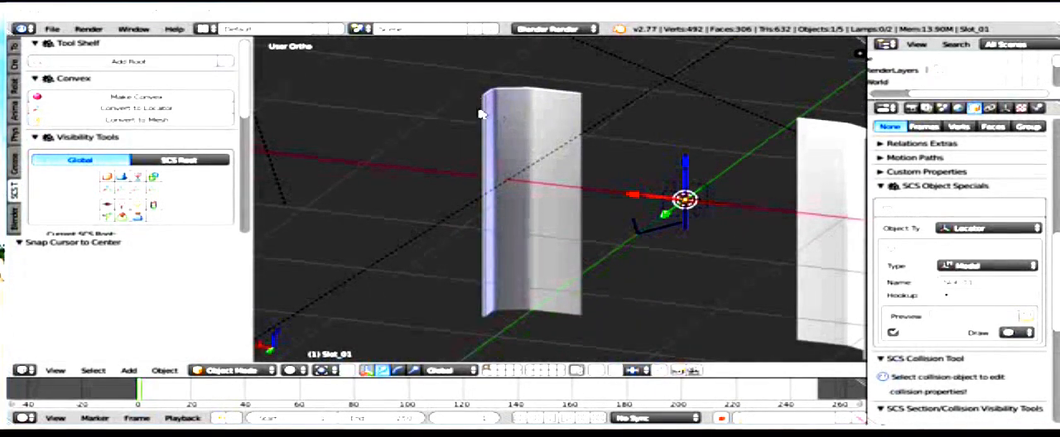
{"action": "middle_click_drag", "start_coordinate": [487, 241], "coordinate": [522, 255]}
{"action": "left_click_drag", "start_coordinate": [634, 189], "coordinate": [498, 184]}
{"action": "left_click_drag", "start_coordinate": [538, 153], "coordinate": [534, 93]}
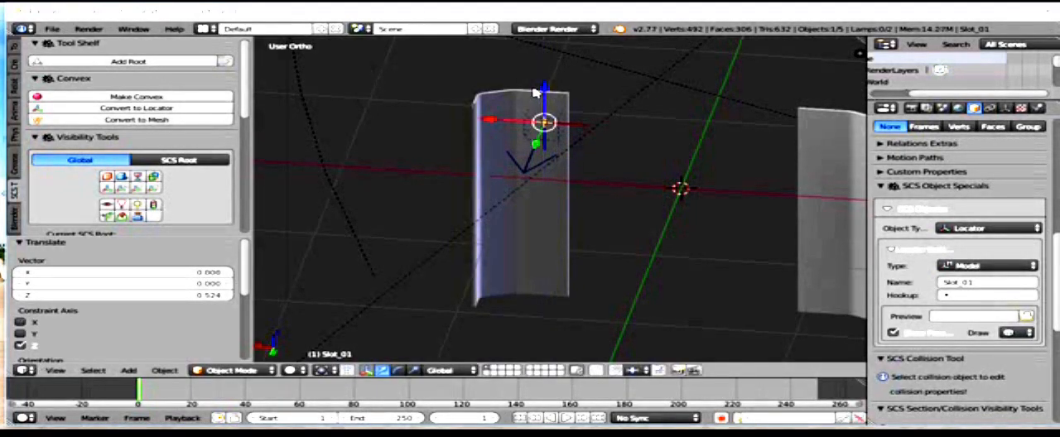
Step: Scale the Slot_01 locator to about 0.33 in the back view
{"action": "key", "text": "KP_1"}
{"action": "key", "text": "ctrl+KP_1"}
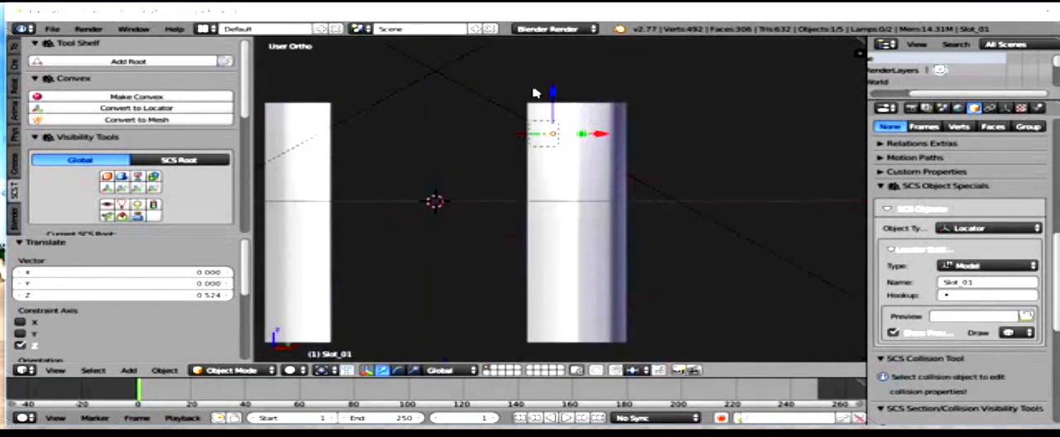
{"action": "key", "text": "KP_Decimal"}
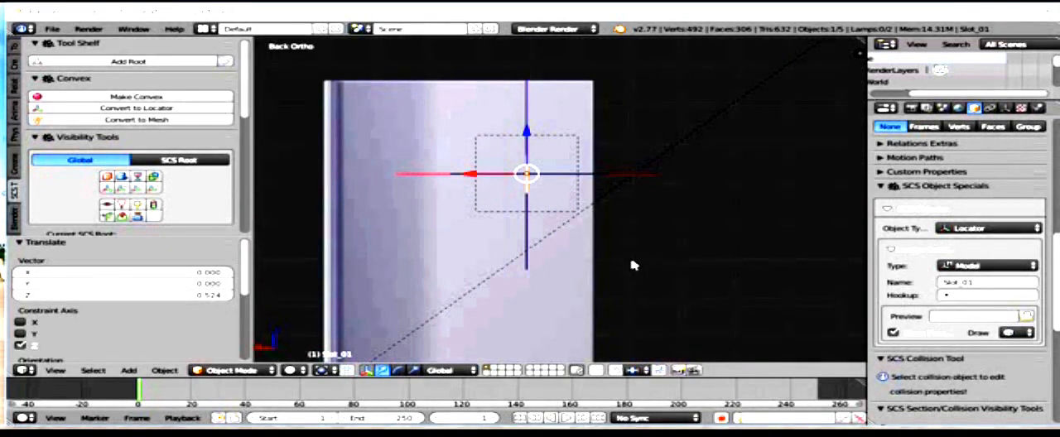
{"action": "key", "text": "s"}
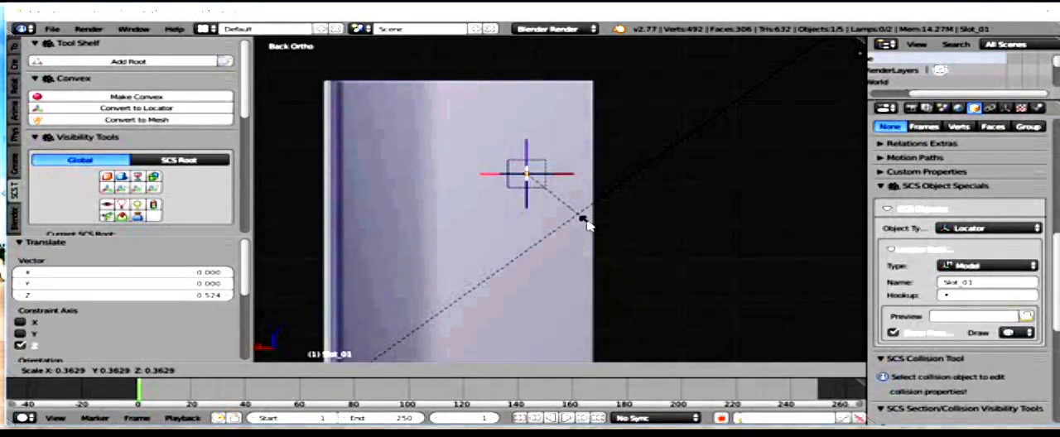
{"action": "left_click", "coordinate": [583, 218]}
Step: Inspect the scaled locator at an angle, then frame it in the back orthographic view
{"action": "middle_click_drag", "start_coordinate": [620, 192], "coordinate": [679, 202]}
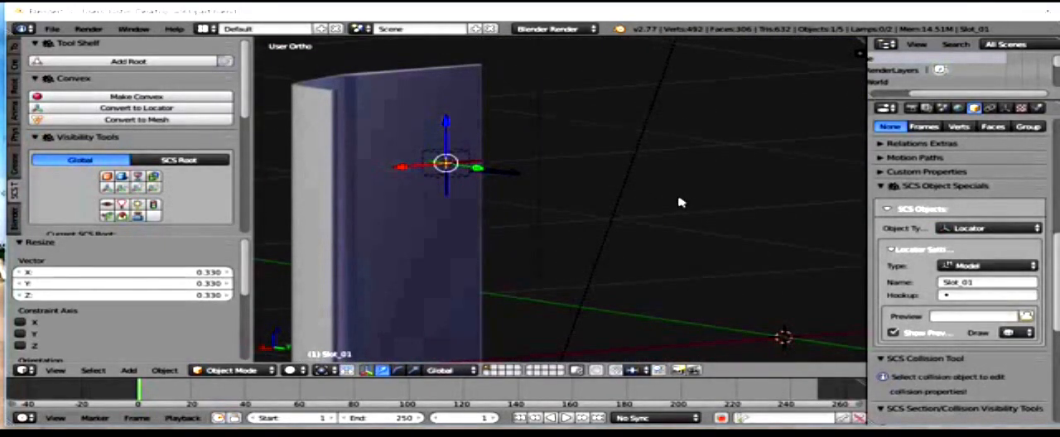
{"action": "key", "text": "KP_1"}
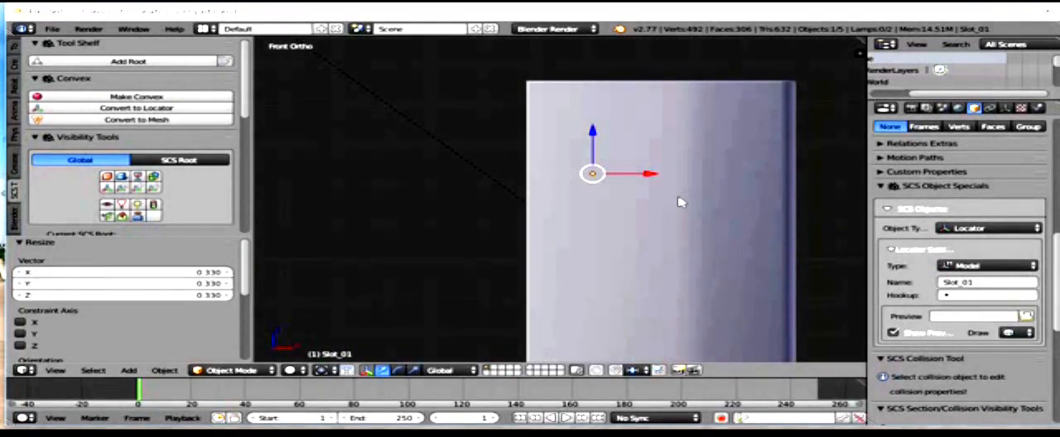
{"action": "key", "text": "ctrl+KP_1"}
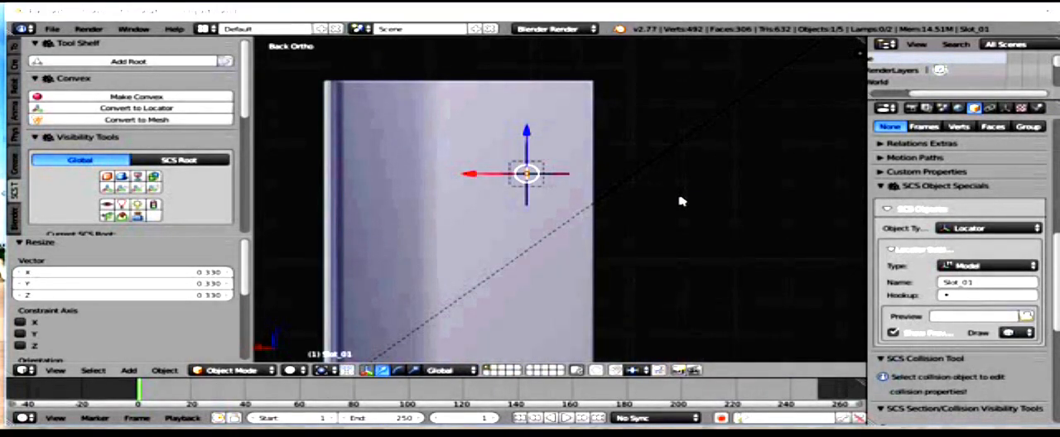
{"action": "middle_click_drag", "start_coordinate": [502, 172], "coordinate": [509, 209], "text": "shift"}
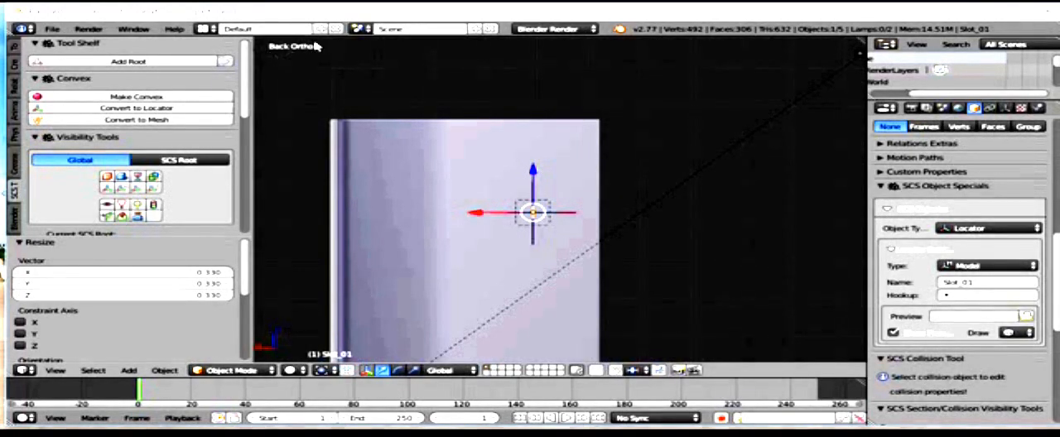
Step: Raise the Slot_01 locator about 0.112 along Z and shift it about 0.012 along X on the curved panel
{"action": "left_click_drag", "start_coordinate": [534, 171], "coordinate": [536, 129]}
{"action": "middle_click_drag", "start_coordinate": [590, 169], "coordinate": [547, 130], "text": "shift"}
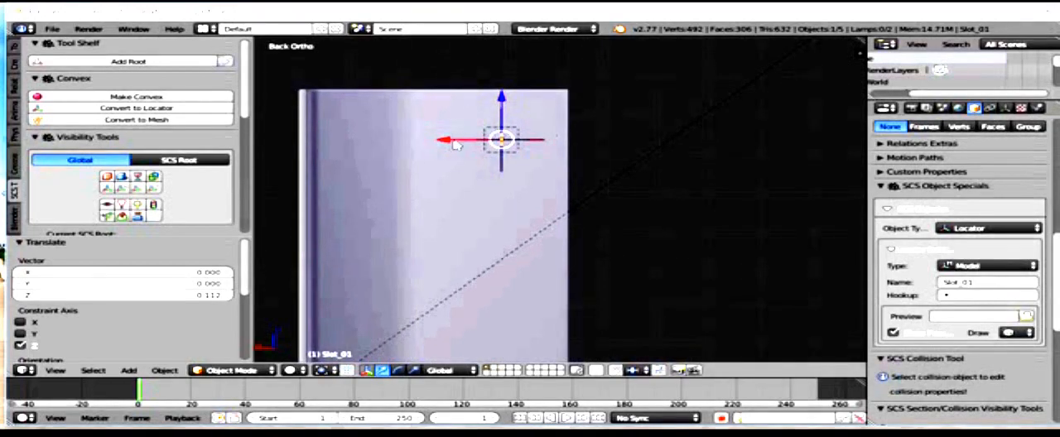
{"action": "left_click_drag", "start_coordinate": [451, 143], "coordinate": [445, 142]}
{"action": "middle_click_drag", "start_coordinate": [569, 184], "coordinate": [554, 161], "text": "shift"}
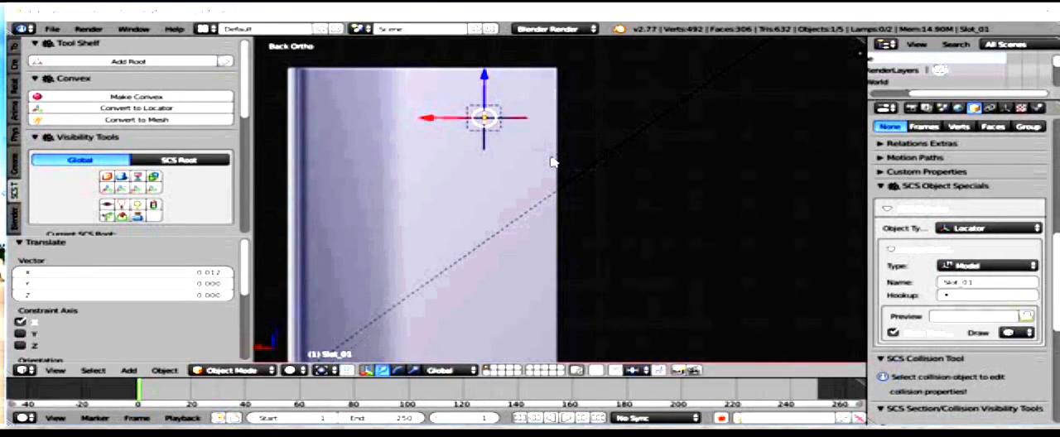
Step: Duplicate the Slot_01 locator, place the copy directly below it along Z, and fine-tune the copy's height by about 0.016
{"action": "key", "text": "shift+d"}
{"action": "right_click", "coordinate": [547, 163]}
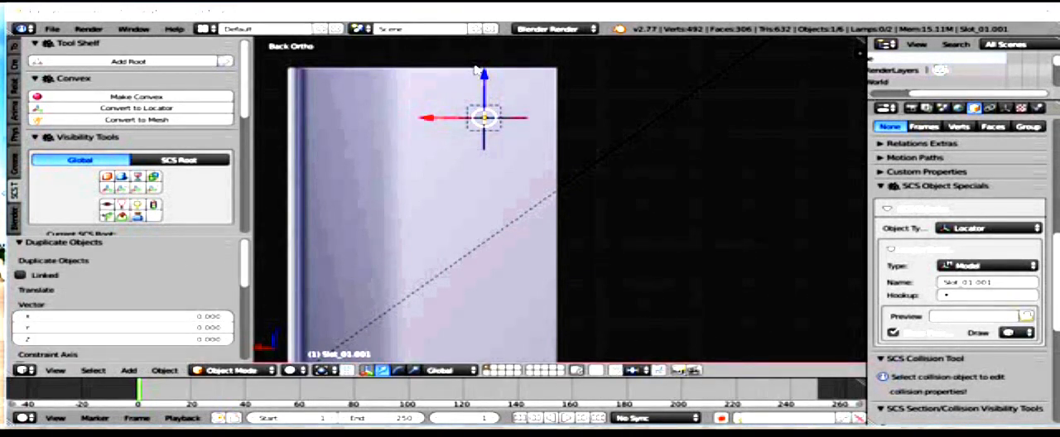
{"action": "left_click_drag", "start_coordinate": [486, 79], "coordinate": [487, 143]}
{"action": "scroll", "coordinate": [486, 143], "scroll_direction": "up", "scroll_amount": 3}
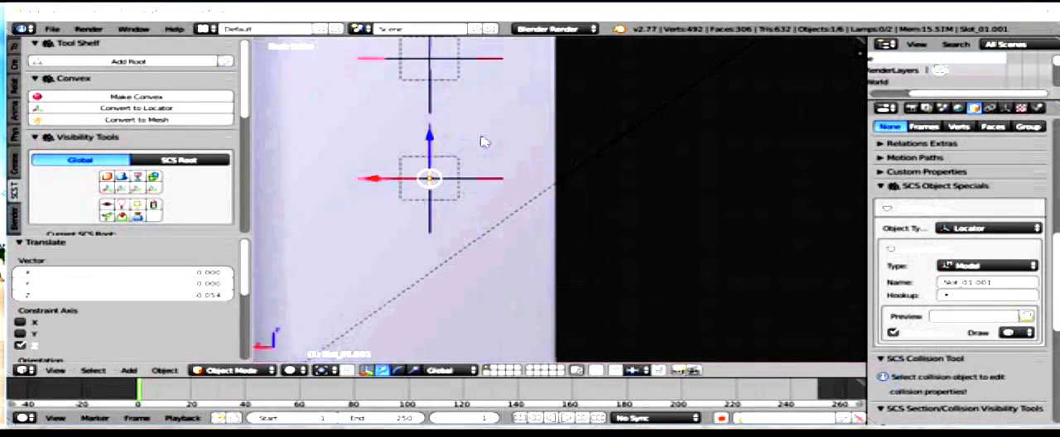
{"action": "scroll", "coordinate": [405, 91], "scroll_direction": "up", "scroll_amount": 3}
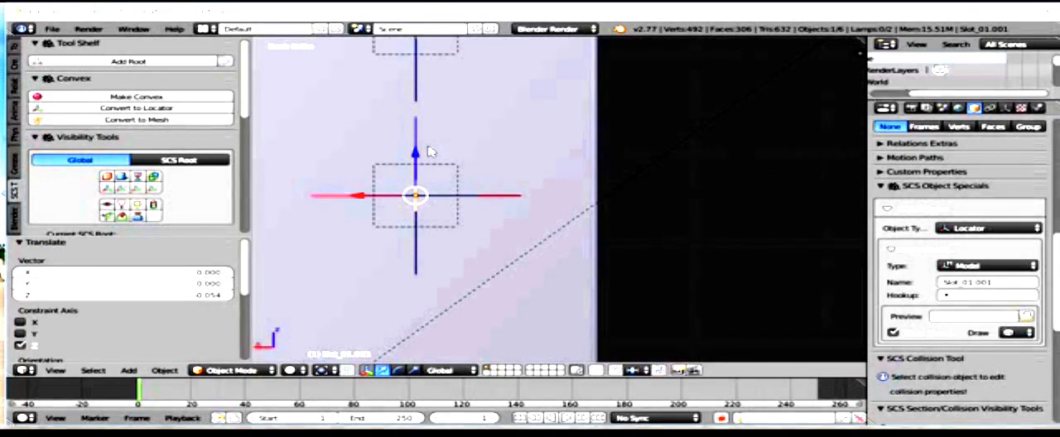
{"action": "left_click_drag", "start_coordinate": [418, 159], "coordinate": [420, 145]}
{"action": "key", "text": "ctrl+KP_1"}
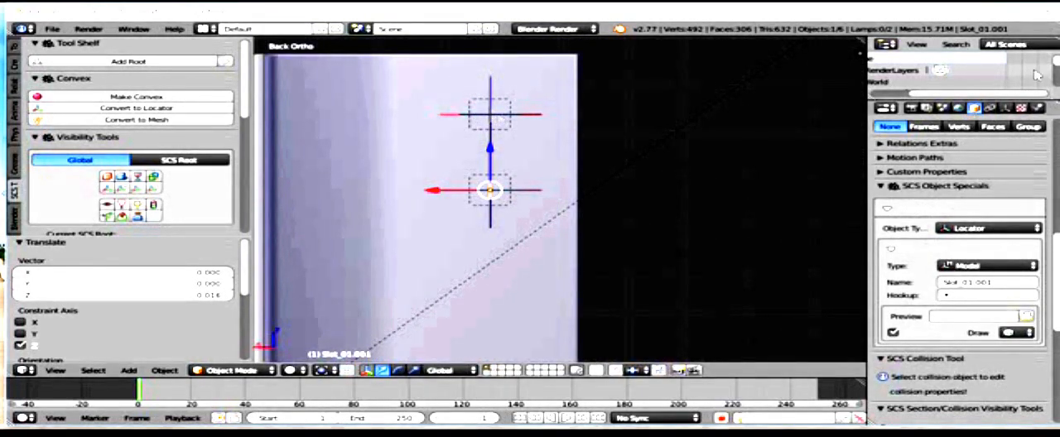
Step: Enlarge the scene's object list, identify the stray Circle object, and delete it
{"action": "left_click_drag", "start_coordinate": [956, 100], "coordinate": [954, 256]}
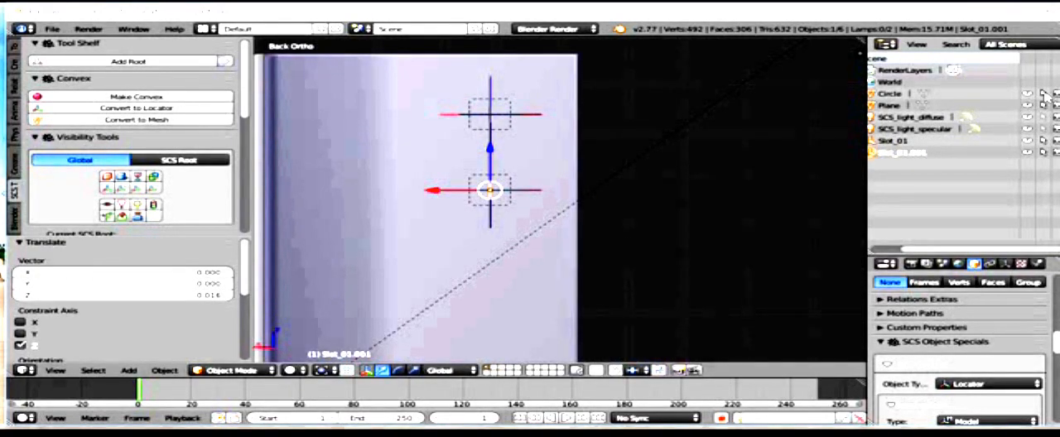
{"action": "left_click", "coordinate": [889, 104]}
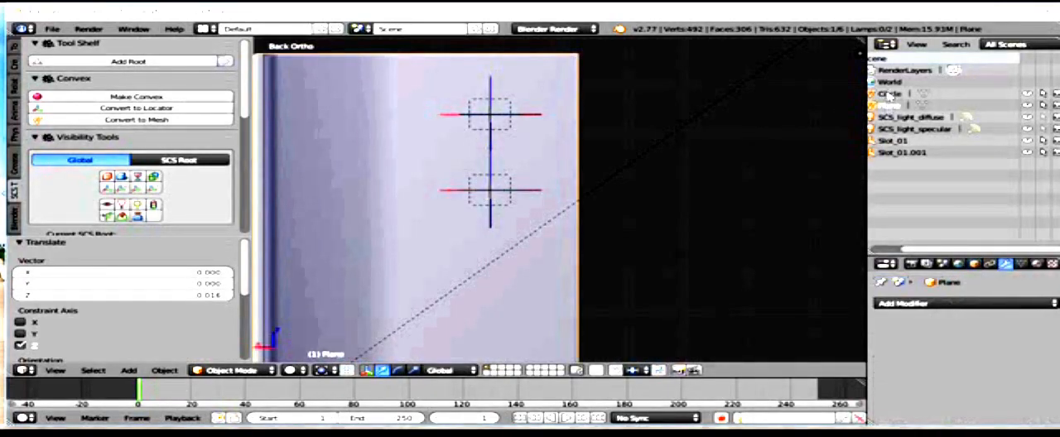
{"action": "left_click", "coordinate": [892, 94]}
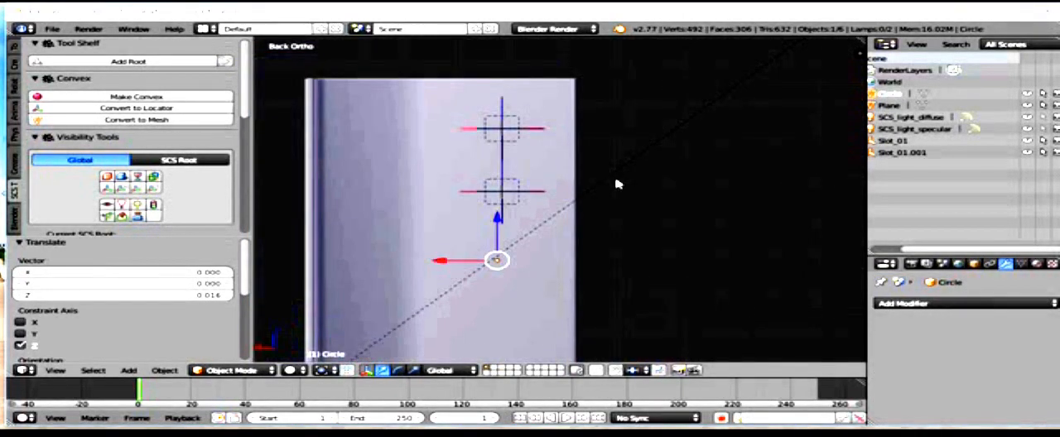
{"action": "middle_click_drag", "start_coordinate": [620, 184], "coordinate": [692, 253]}
{"action": "key", "text": "g"}
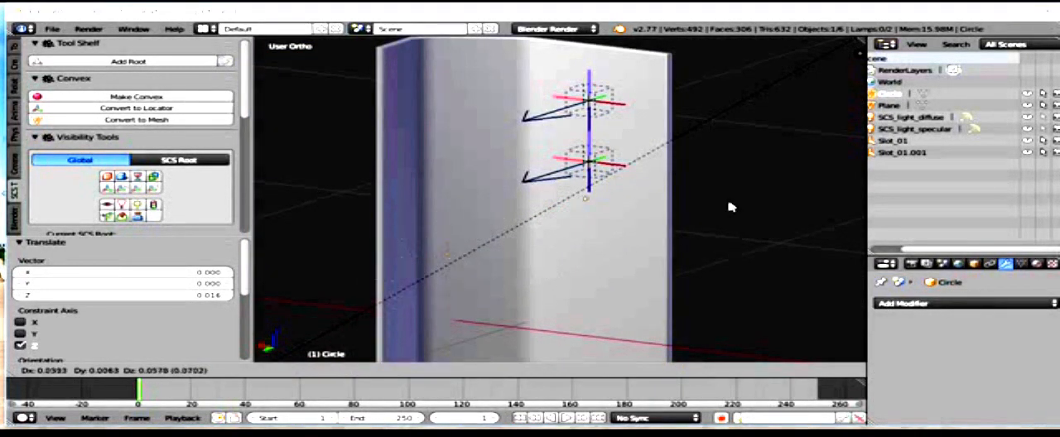
{"action": "right_click", "coordinate": [723, 246]}
{"action": "key", "text": "x"}
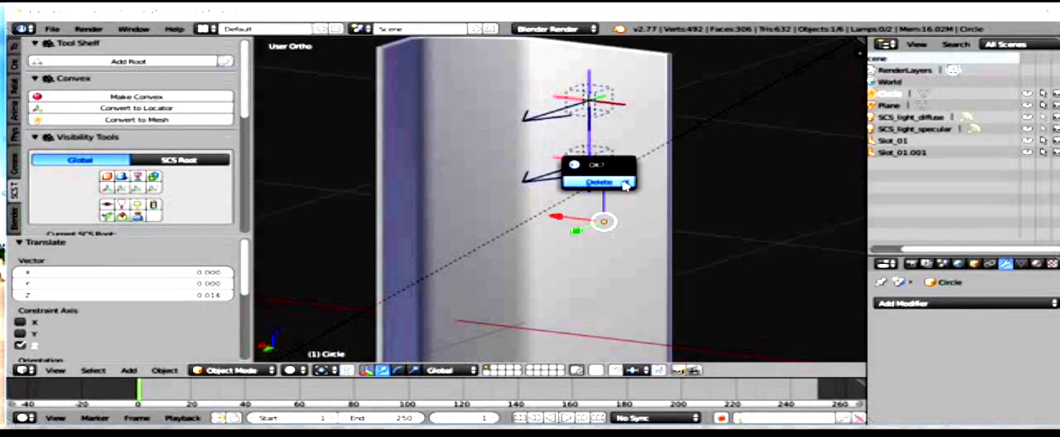
{"action": "left_click", "coordinate": [613, 183]}
Step: Make the Plane object unselectable and select both slot locators together
{"action": "left_click", "coordinate": [893, 95]}
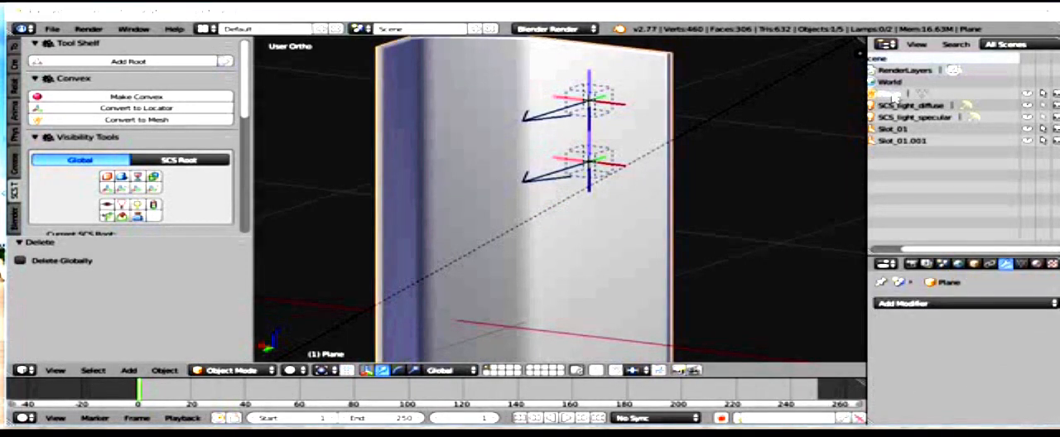
{"action": "left_click", "coordinate": [1044, 95]}
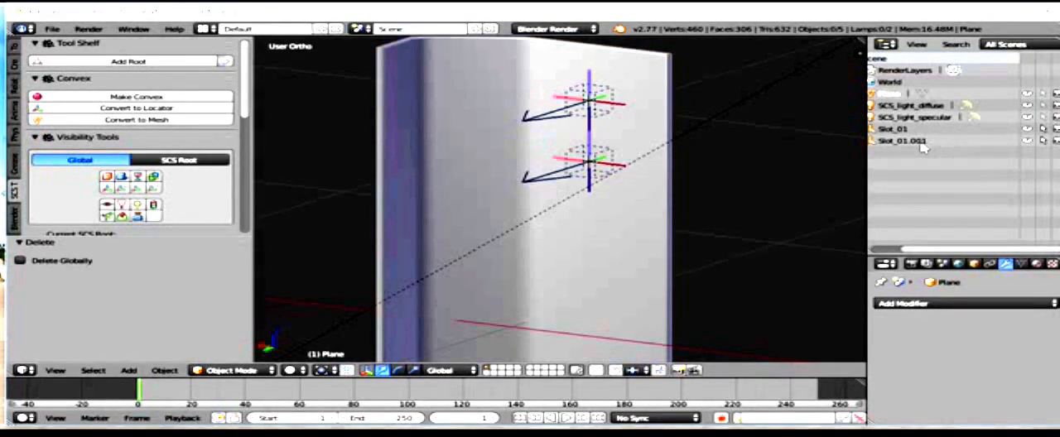
{"action": "left_click", "coordinate": [896, 131]}
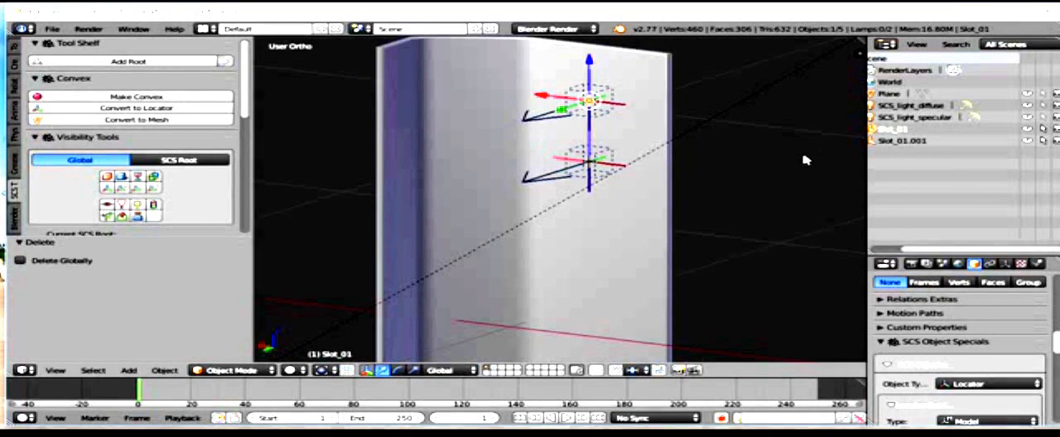
{"action": "scroll", "coordinate": [580, 155], "scroll_direction": "down", "scroll_amount": 2}
{"action": "middle_click_drag", "start_coordinate": [554, 155], "coordinate": [596, 159]}
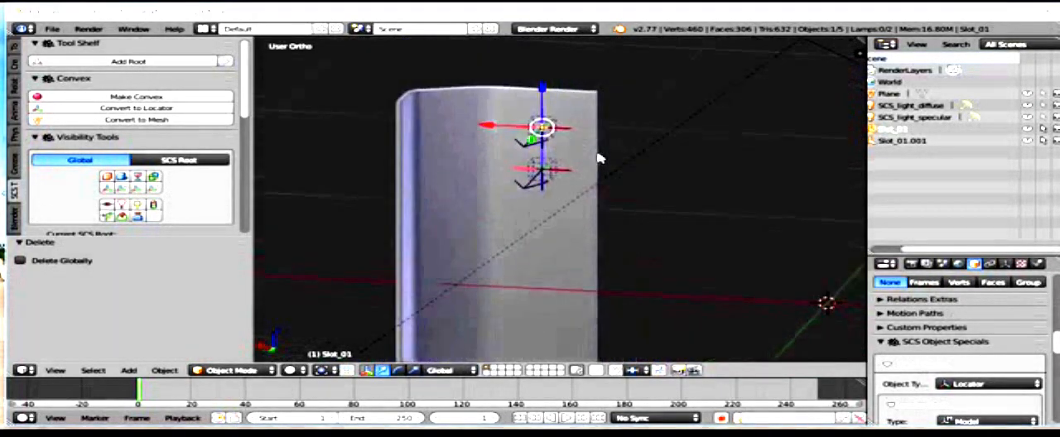
{"action": "key", "text": "a"}
{"action": "right_click", "coordinate": [595, 158], "text": "shift"}
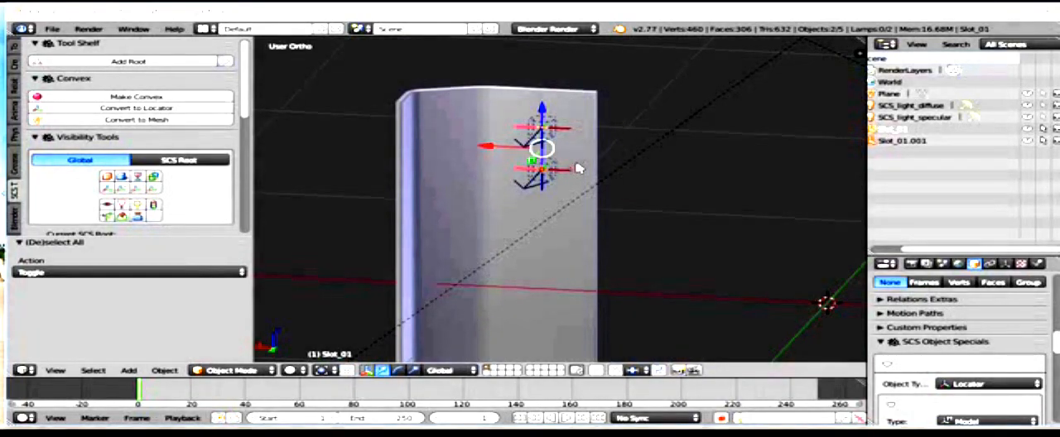
Step: Duplicate both slot locators and move the copies down about 0.33 along Z in the back view
{"action": "middle_click_drag", "start_coordinate": [577, 169], "coordinate": [590, 112]}
{"action": "key", "text": "shift+d"}
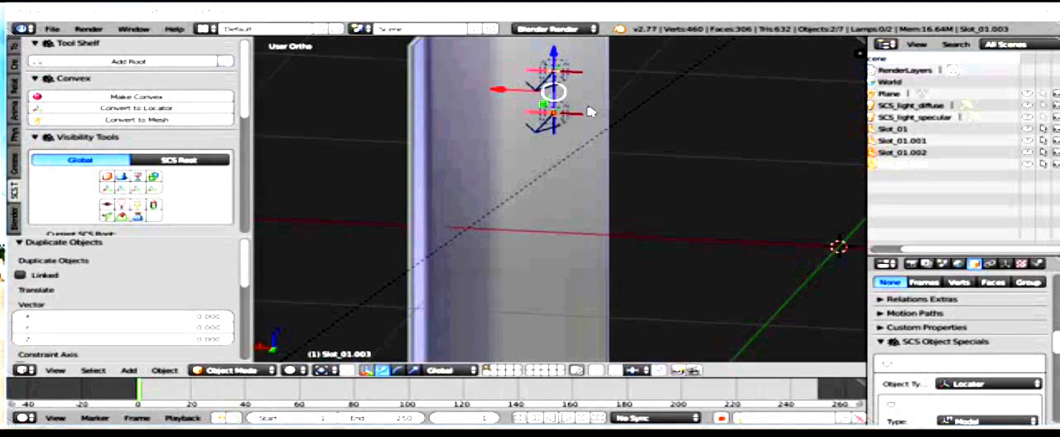
{"action": "key", "text": "ctrl+KP_1"}
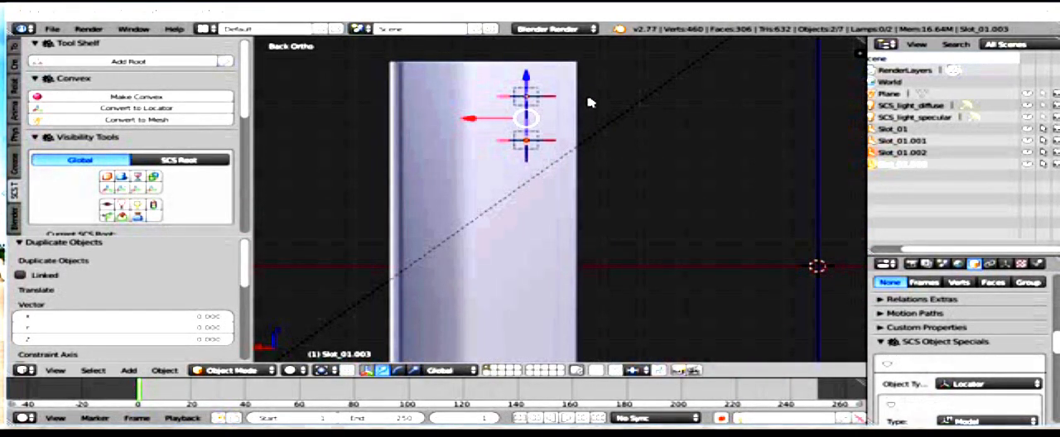
{"action": "middle_click_drag", "start_coordinate": [583, 158], "coordinate": [519, 157], "text": "shift"}
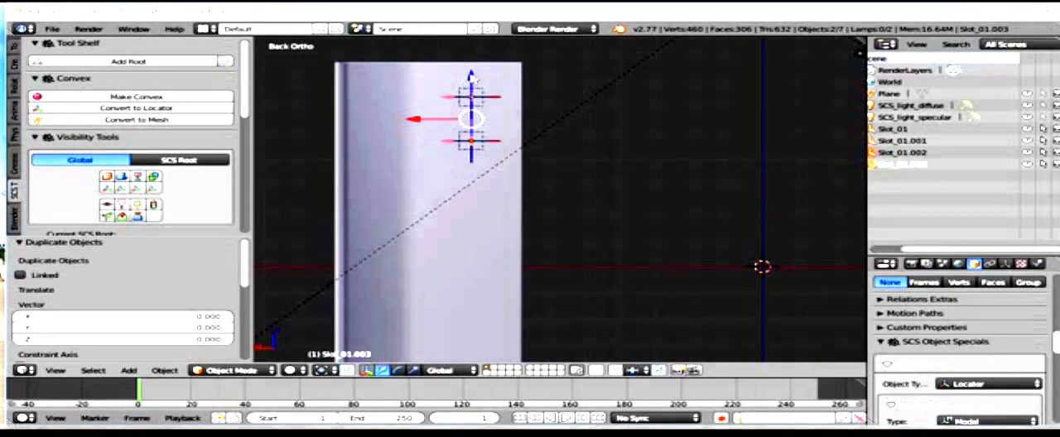
{"action": "left_click_drag", "start_coordinate": [474, 77], "coordinate": [488, 165]}
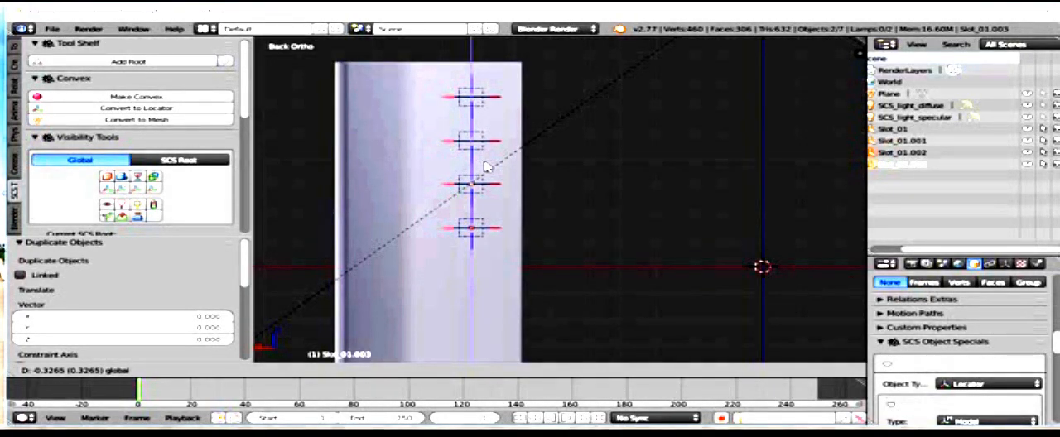
{"action": "left_click_drag", "start_coordinate": [488, 166], "coordinate": [489, 168]}
Step: Select all four slot locators, duplicate them, and move the copies down about 0.651 along Z
{"action": "key", "text": "a"}
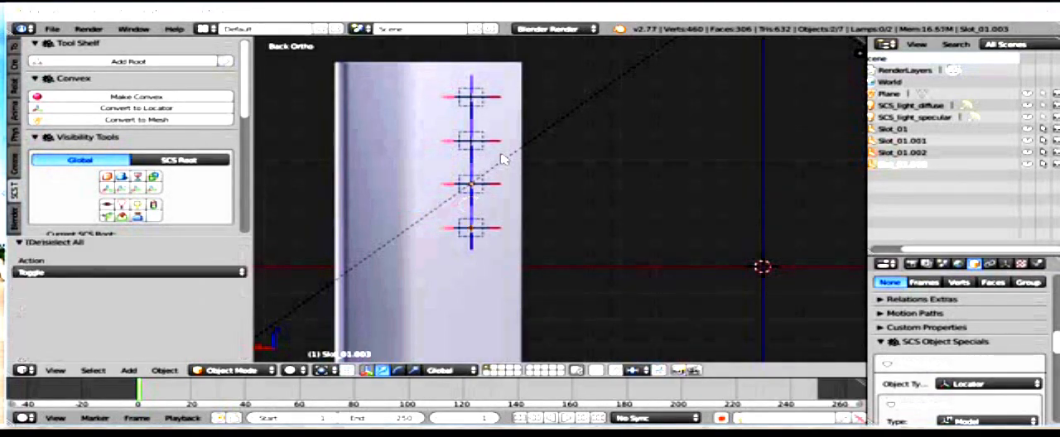
{"action": "key", "text": "a"}
{"action": "middle_click_drag", "start_coordinate": [512, 206], "coordinate": [514, 119], "text": "shift"}
{"action": "scroll", "coordinate": [523, 151], "scroll_direction": "down", "scroll_amount": 2}
{"action": "key", "text": "shift+d"}
{"action": "left_click", "coordinate": [524, 151]}
{"action": "left_click_drag", "start_coordinate": [492, 77], "coordinate": [491, 192]}
{"action": "middle_click_drag", "start_coordinate": [546, 230], "coordinate": [534, 191], "text": "shift"}
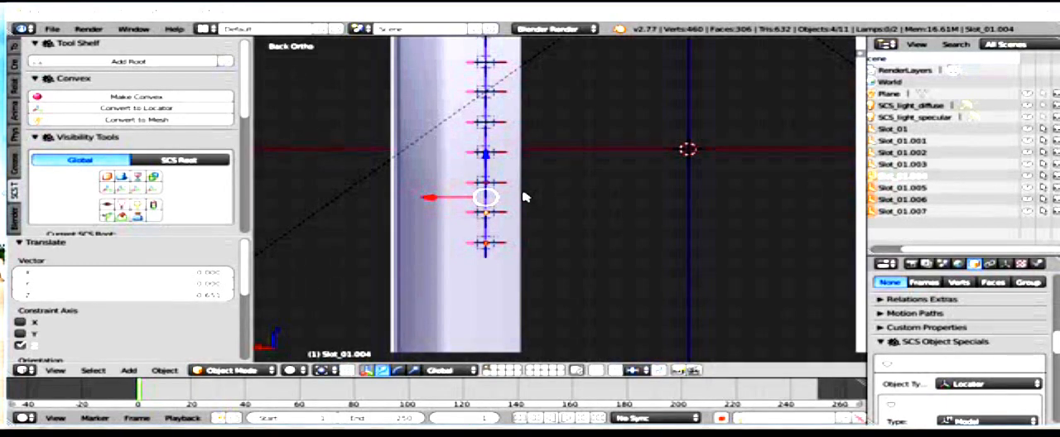
Step: Try to duplicate the lower four locators farther down the panel, and undo back to before the previous group's downward move
{"action": "key", "text": "shift+d"}
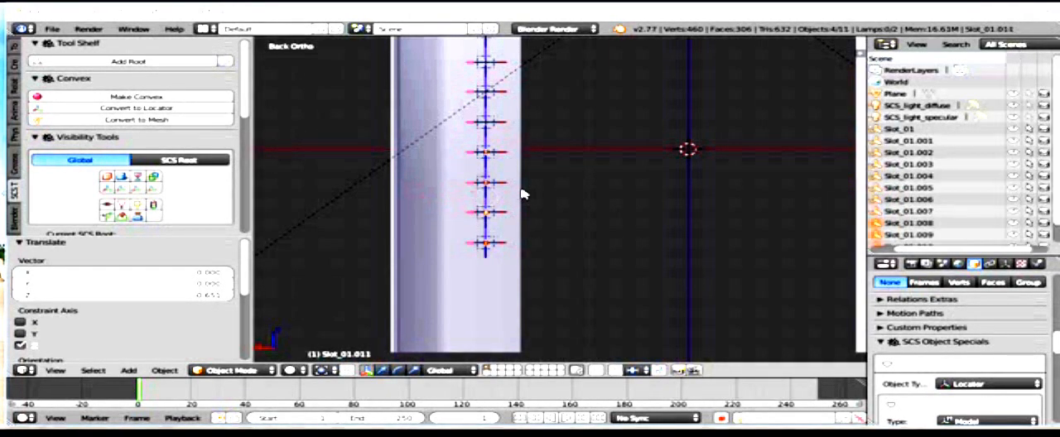
{"action": "key", "text": "Escape"}
{"action": "key", "text": "ctrl+z"}
{"action": "scroll", "coordinate": [489, 176], "scroll_direction": "up", "scroll_amount": 3}
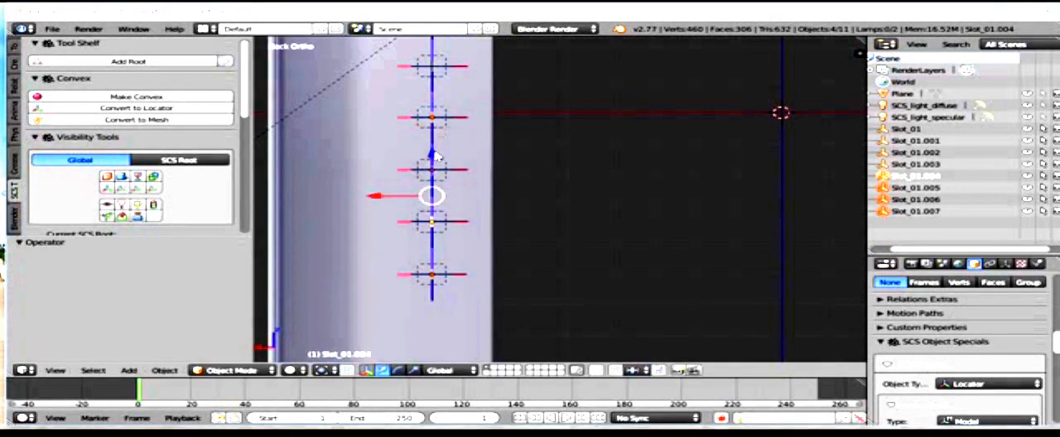
{"action": "scroll", "coordinate": [475, 163], "scroll_direction": "down", "scroll_amount": 2}
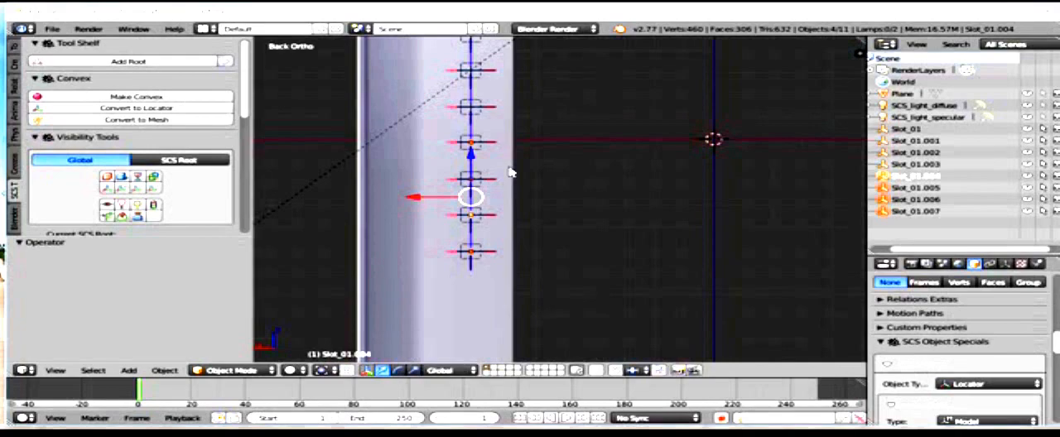
{"action": "key", "text": "shift+d"}
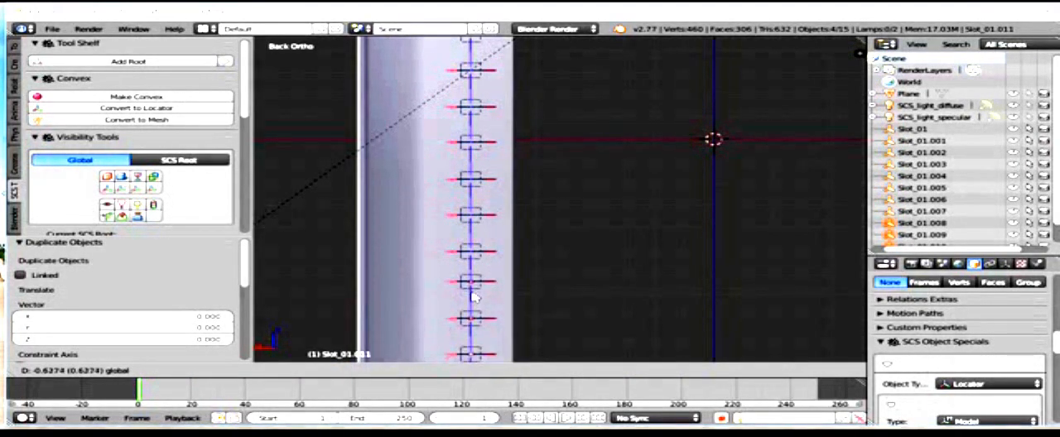
{"action": "left_click", "coordinate": [467, 284]}
{"action": "key", "text": "ctrl+z"}
{"action": "key", "text": "ctrl+z"}
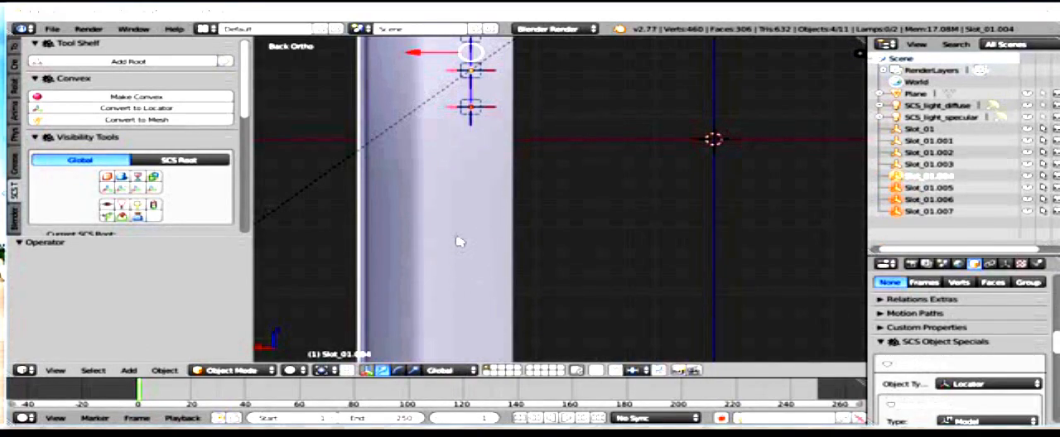
Step: Duplicate the four locators near the panel's upper end and move the copies down about 0.652 along Z
{"action": "scroll", "coordinate": [471, 119], "scroll_direction": "down", "scroll_amount": 2}
{"action": "middle_click_drag", "start_coordinate": [563, 161], "coordinate": [515, 172], "text": "shift"}
{"action": "key", "text": "shift+d"}
{"action": "right_click", "coordinate": [515, 170]}
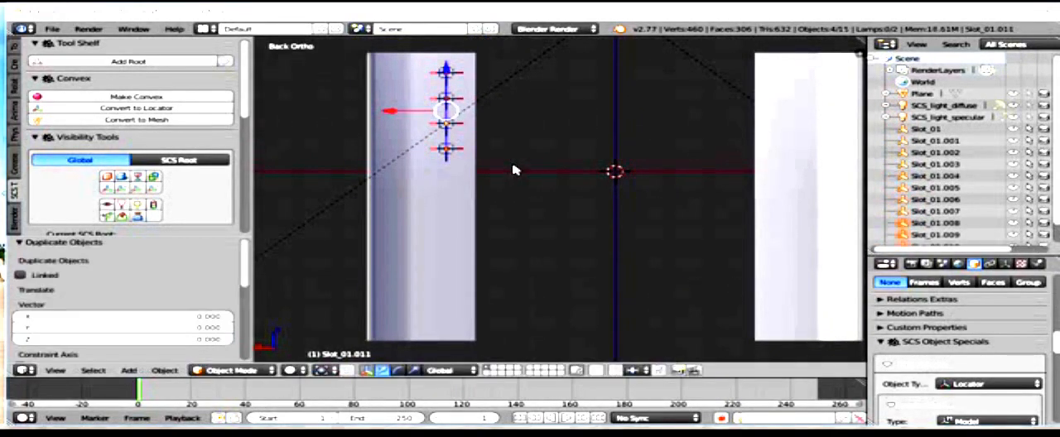
{"action": "key", "text": "g"}
{"action": "key", "text": "z"}
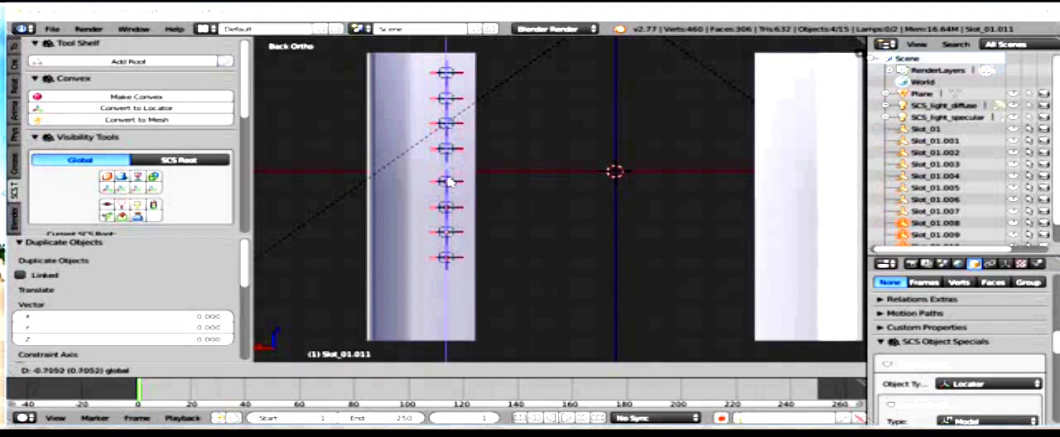
{"action": "left_click", "coordinate": [445, 172]}
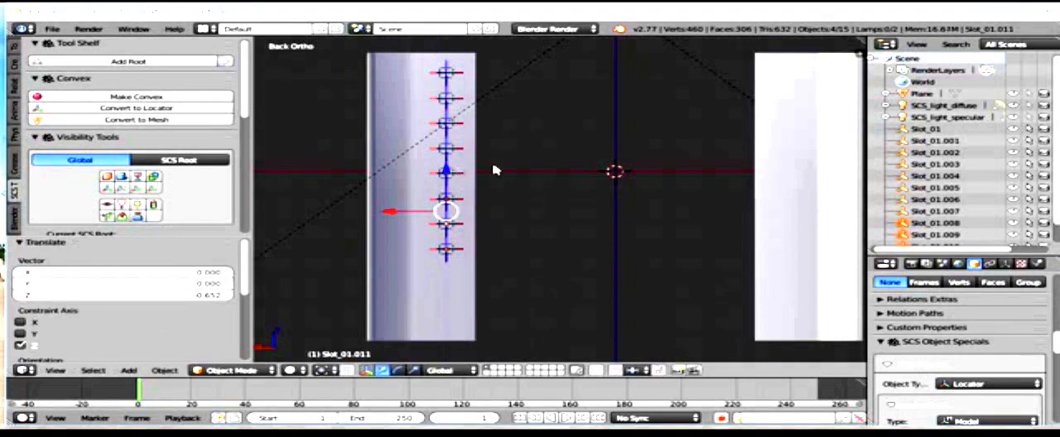
Step: Duplicate the lower four locators and move these copies about 0.652 farther down along Z to extend the column
{"action": "key", "text": "shift+d"}
{"action": "right_click", "coordinate": [464, 183]}
{"action": "key", "text": "g"}
{"action": "key", "text": "z"}
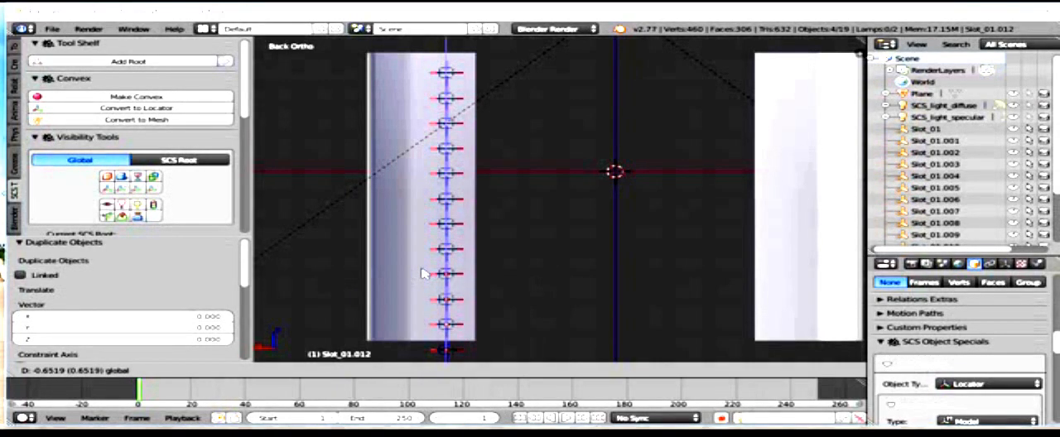
{"action": "left_click", "coordinate": [427, 269]}
Step: Delete the lowest locator that hangs below the panel's bottom edge
{"action": "middle_click_drag", "start_coordinate": [445, 264], "coordinate": [467, 159], "text": "shift"}
{"action": "scroll", "coordinate": [465, 249], "scroll_direction": "up", "scroll_amount": 1}
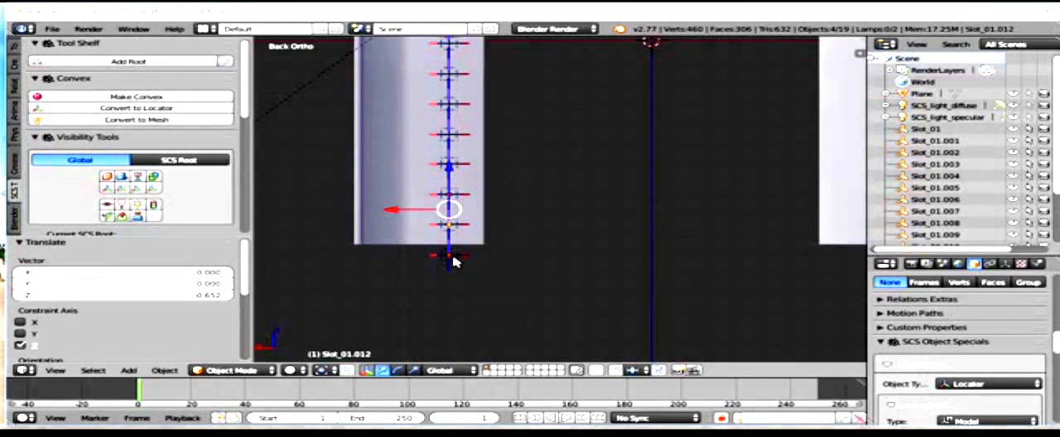
{"action": "key", "text": "x"}
{"action": "left_click", "coordinate": [456, 256]}
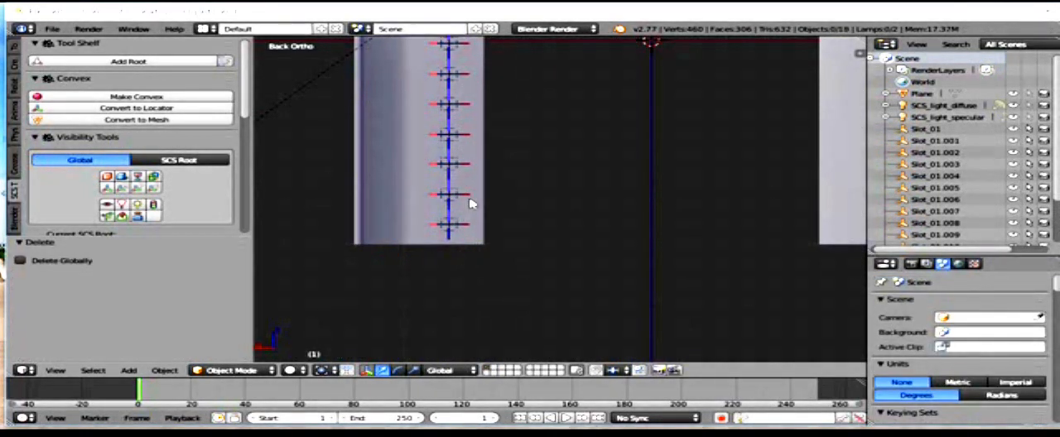
Step: Select the whole column of locators, duplicate it, and move the copy about 0.291 along X to form a second column
{"action": "key", "text": "a"}
{"action": "scroll", "coordinate": [606, 118], "scroll_direction": "down", "scroll_amount": 2}
{"action": "middle_click_drag", "start_coordinate": [606, 119], "coordinate": [596, 225], "text": "shift"}
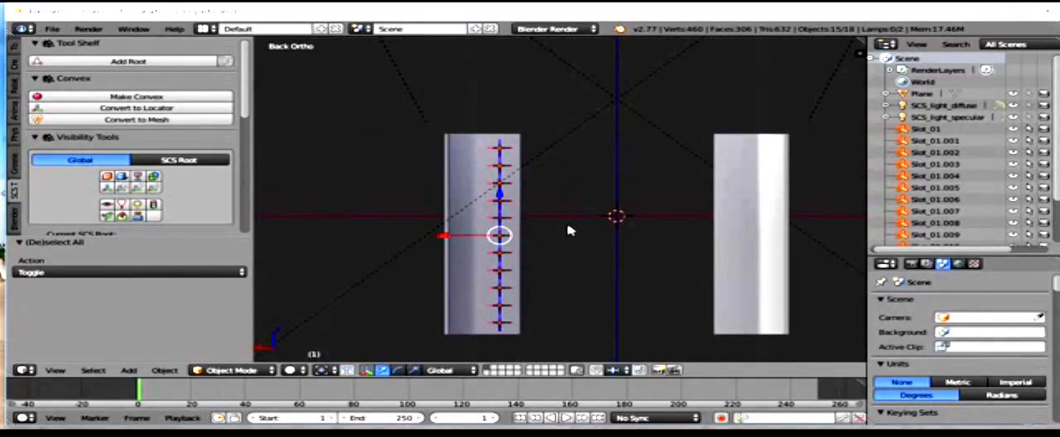
{"action": "key", "text": "shift+d"}
{"action": "right_click", "coordinate": [569, 231]}
{"action": "left_click_drag", "start_coordinate": [441, 238], "coordinate": [402, 241]}
{"action": "middle_click_drag", "start_coordinate": [464, 229], "coordinate": [480, 225]}
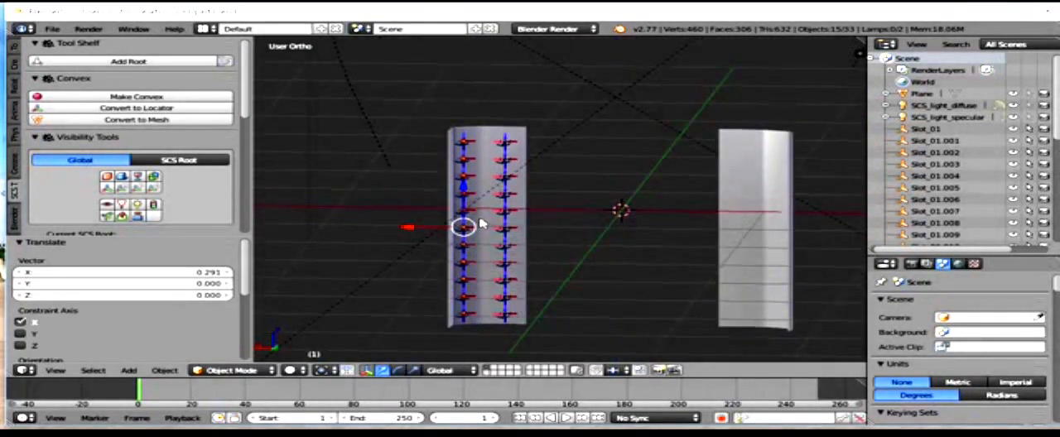
Step: Rotate the second column of locators about 25° around global Z to match the panel's sloped section
{"action": "key", "text": "KP_7"}
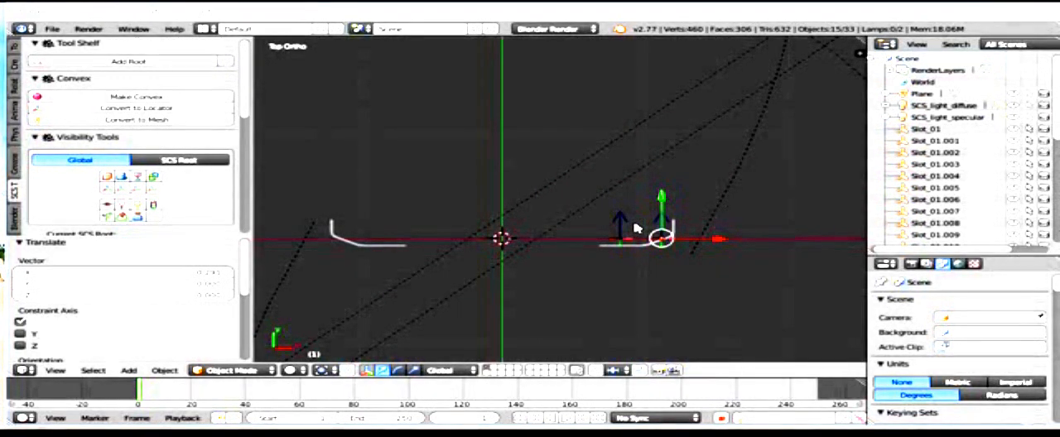
{"action": "scroll", "coordinate": [680, 252], "scroll_direction": "up", "scroll_amount": 4}
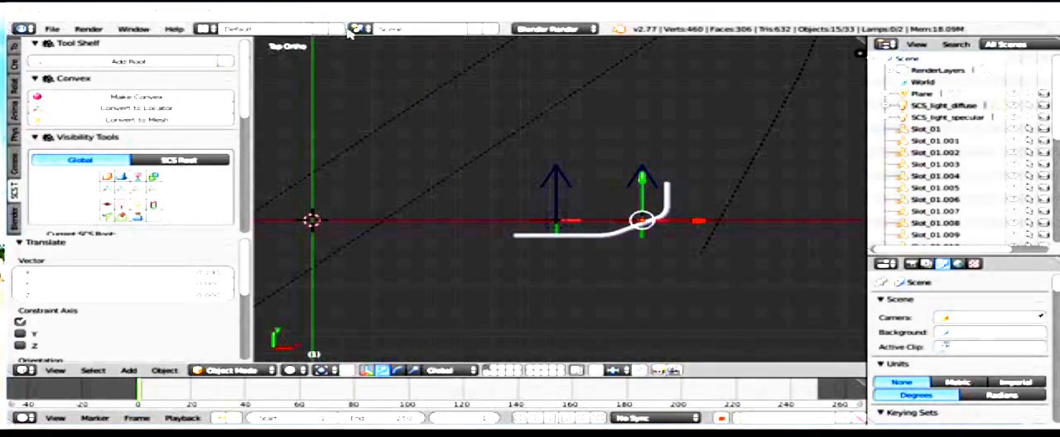
{"action": "scroll", "coordinate": [656, 244], "scroll_direction": "up", "scroll_amount": 3}
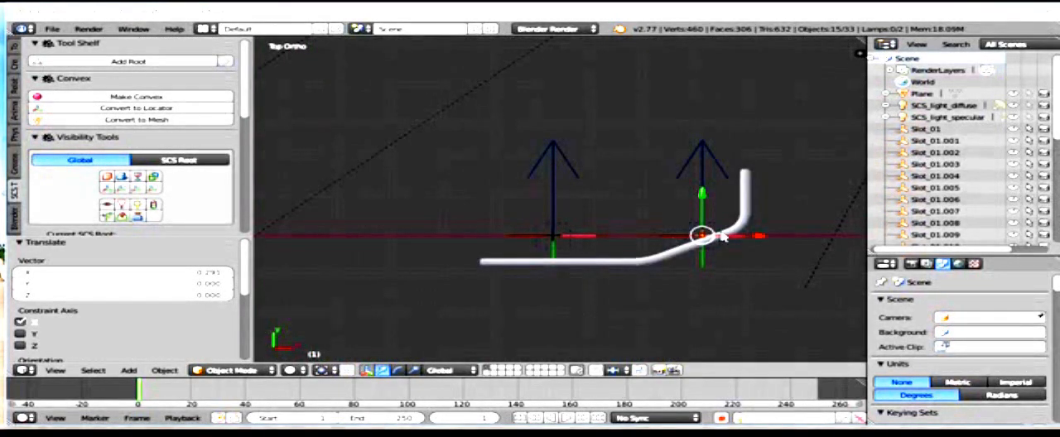
{"action": "scroll", "coordinate": [634, 236], "scroll_direction": "up", "scroll_amount": 3}
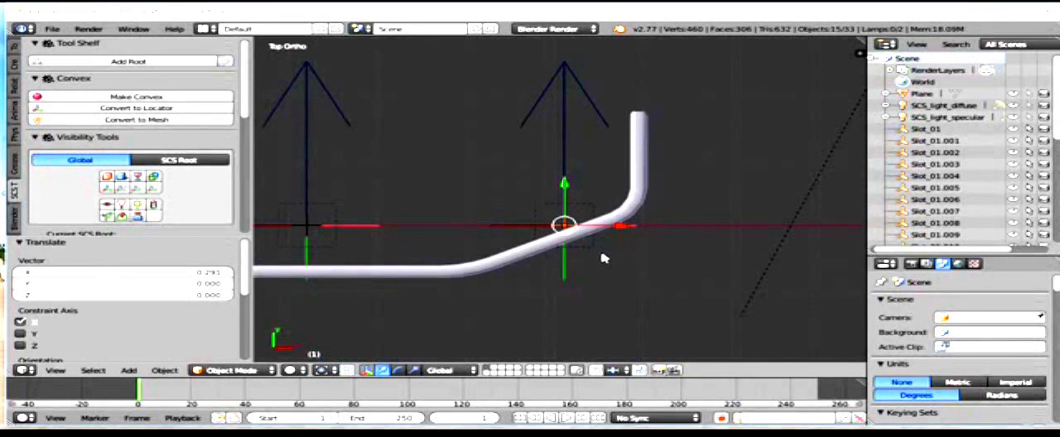
{"action": "key", "text": "r"}
{"action": "key", "text": "z"}
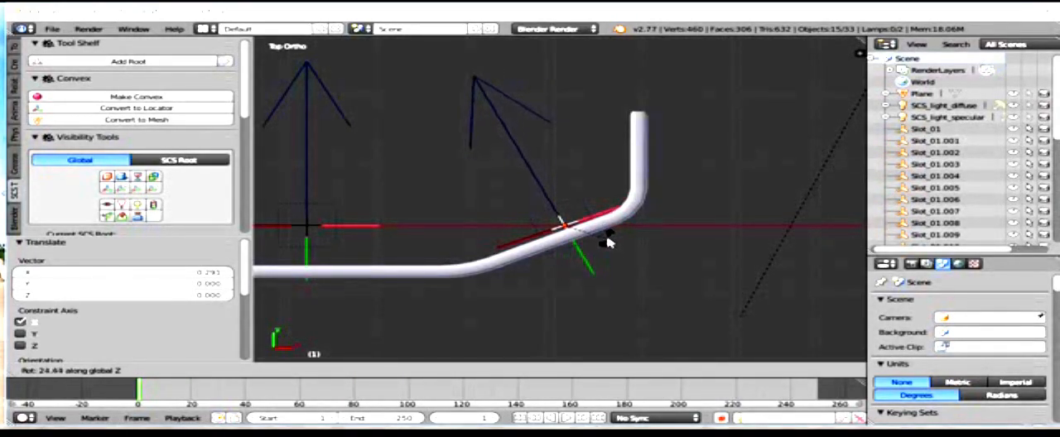
{"action": "left_click", "coordinate": [609, 242]}
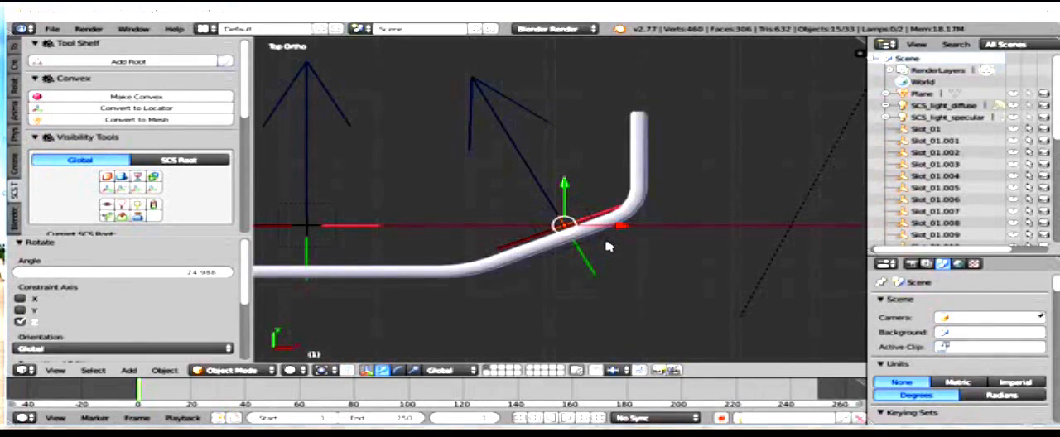
Step: Move the rotated column about -0.012 along X and -0.011 along Y, then nudge it flush onto the sloped section's surface
{"action": "key", "text": "g"}
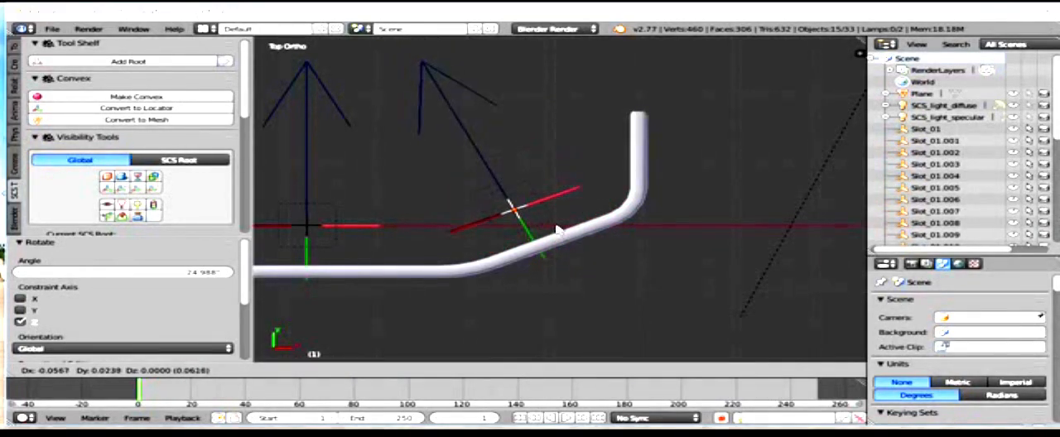
{"action": "left_click", "coordinate": [598, 252]}
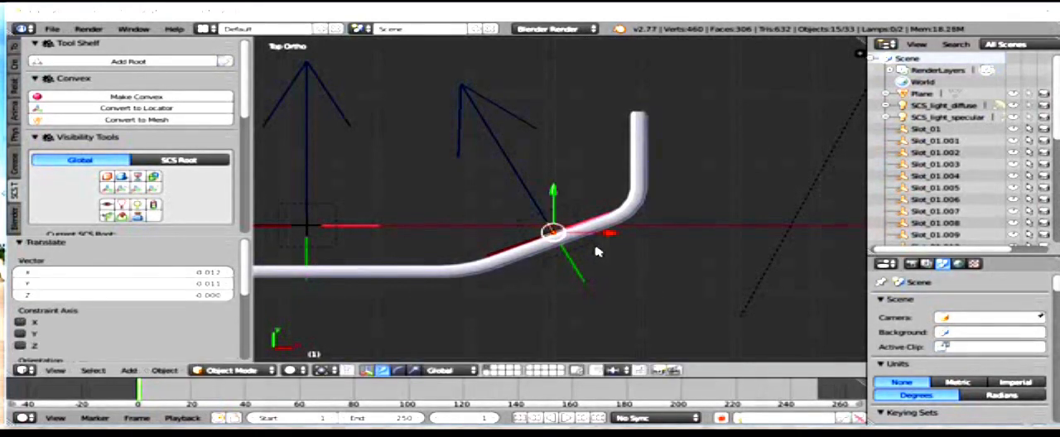
{"action": "scroll", "coordinate": [553, 236], "scroll_direction": "up", "scroll_amount": 4}
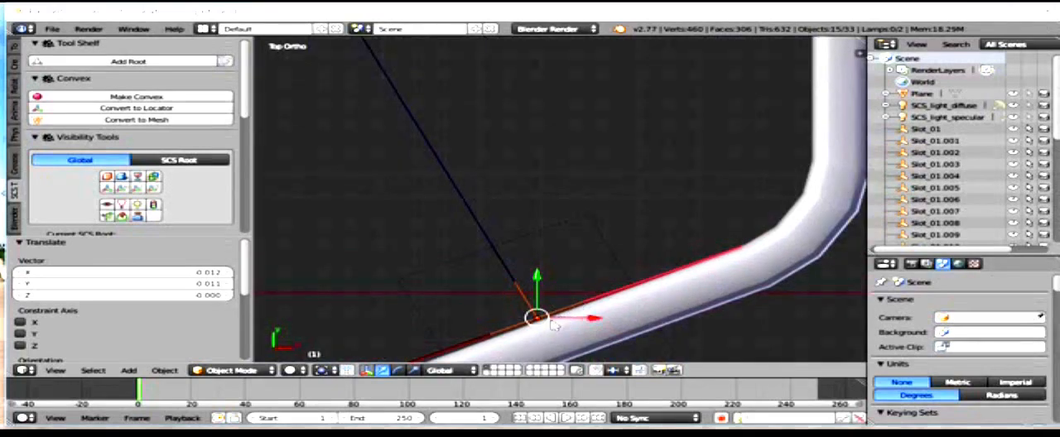
{"action": "middle_click_drag", "start_coordinate": [617, 319], "coordinate": [609, 200], "text": "shift"}
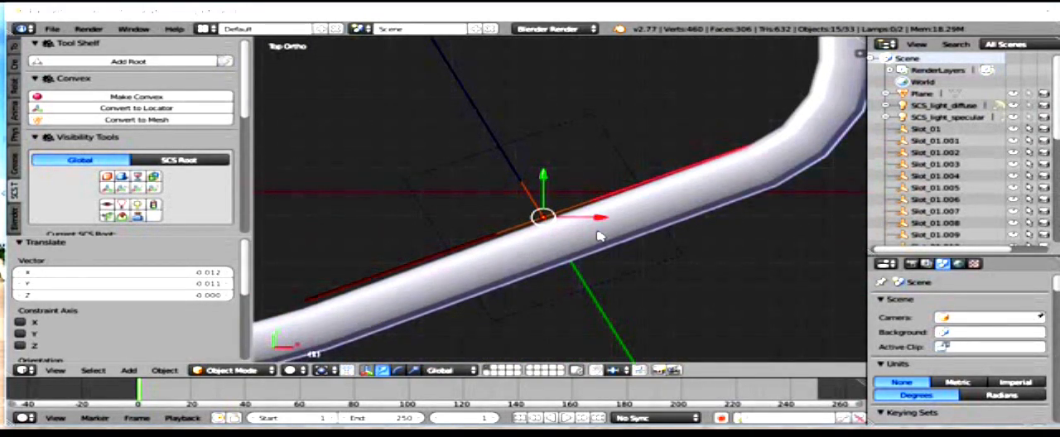
{"action": "key", "text": "g"}
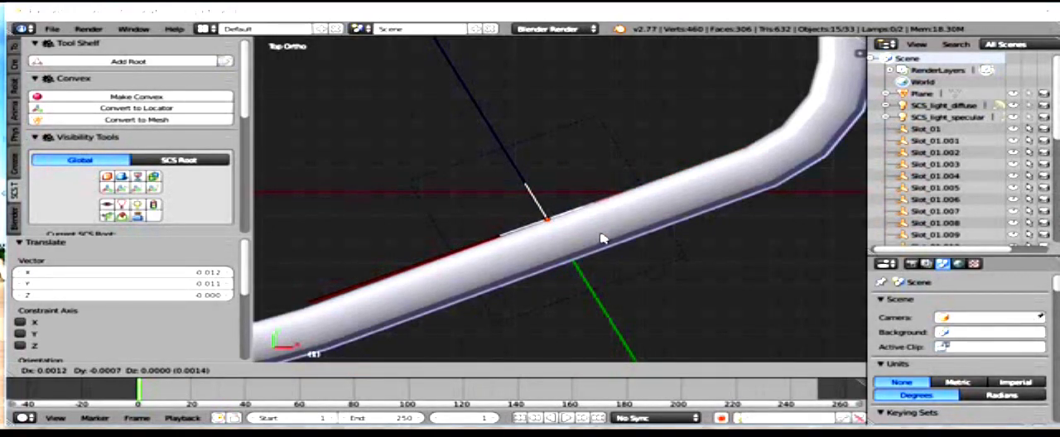
{"action": "left_click", "coordinate": [603, 239]}
Step: Select only the unrotated column of locators and move it about -0.011 along X and -0.060 along Y onto the flat section
{"action": "scroll", "coordinate": [525, 237], "scroll_direction": "down", "scroll_amount": 6}
{"action": "key", "text": "a"}
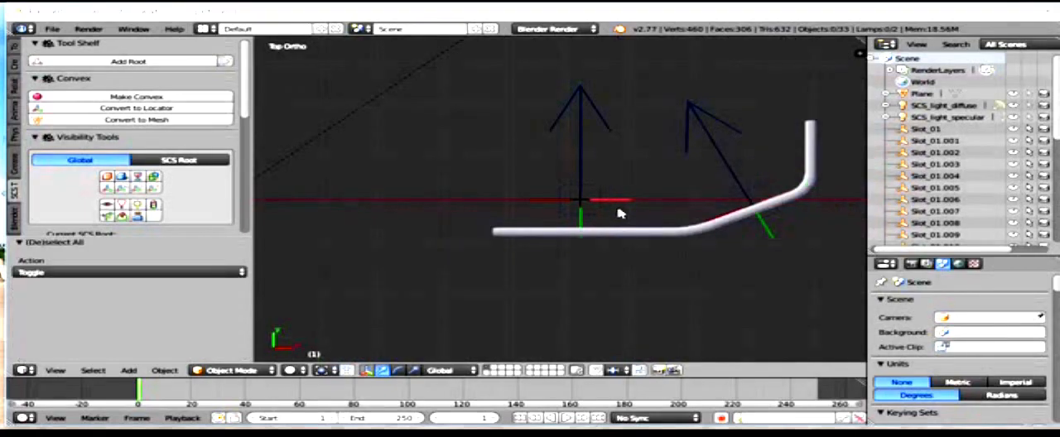
{"action": "key", "text": "b"}
{"action": "left_click_drag", "start_coordinate": [502, 136], "coordinate": [651, 230]}
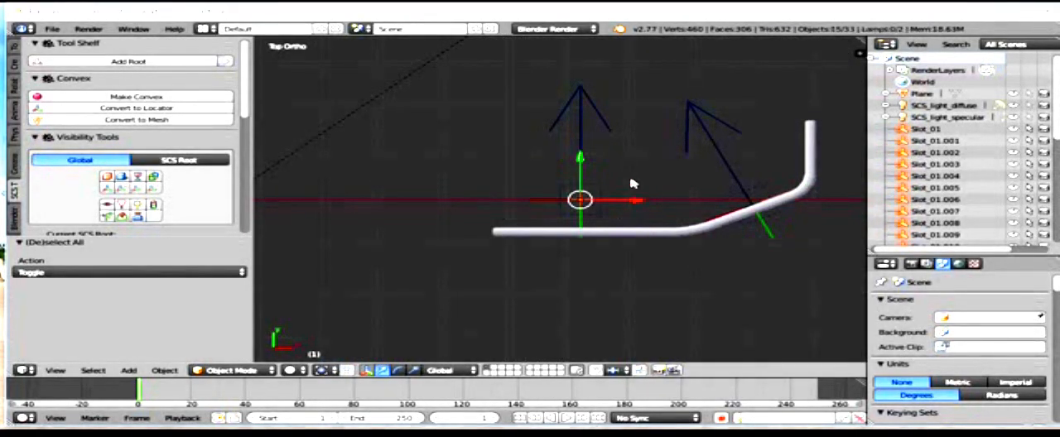
{"action": "key", "text": "g"}
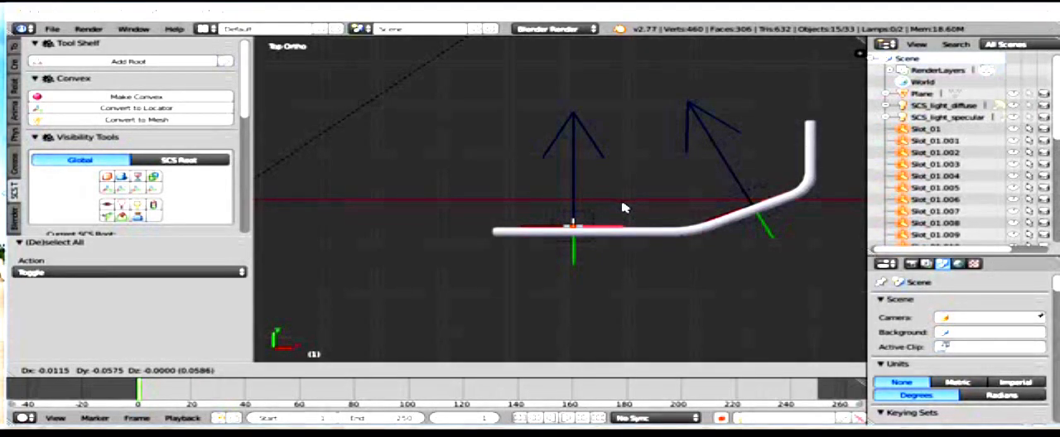
{"action": "left_click", "coordinate": [624, 208]}
Step: Examine from several angles how both locator columns sit on the panel, and check the list of slot locators
{"action": "middle_click_drag", "start_coordinate": [623, 208], "coordinate": [834, 155]}
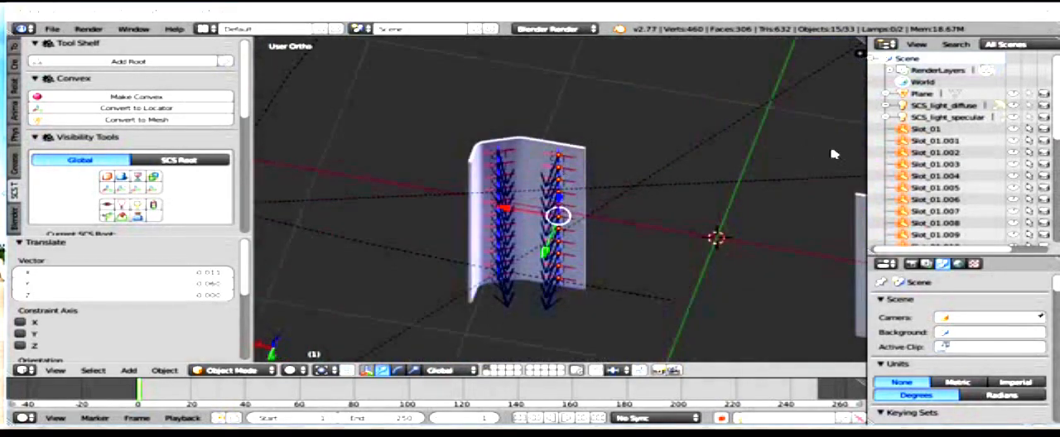
{"action": "scroll", "coordinate": [838, 153], "scroll_direction": "down", "scroll_amount": 9}
{"action": "scroll", "coordinate": [589, 224], "scroll_direction": "up", "scroll_amount": 11}
{"action": "middle_click_drag", "start_coordinate": [684, 223], "coordinate": [388, 72]}
{"action": "scroll", "coordinate": [584, 196], "scroll_direction": "up", "scroll_amount": 3}
{"action": "mouse_move", "coordinate": [458, 84]}
{"action": "middle_mouse_down"}
{"action": "mouse_move", "coordinate": [460, 98]}
{"action": "mouse_move", "coordinate": [446, 66]}
{"action": "mouse_move", "coordinate": [447, 93]}
{"action": "middle_mouse_up"}
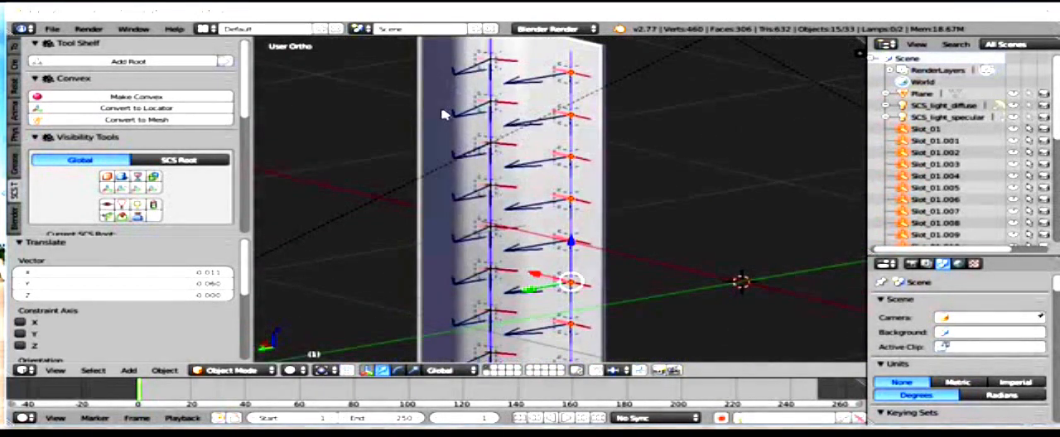
{"action": "scroll", "coordinate": [961, 196], "scroll_direction": "down", "scroll_amount": 6}
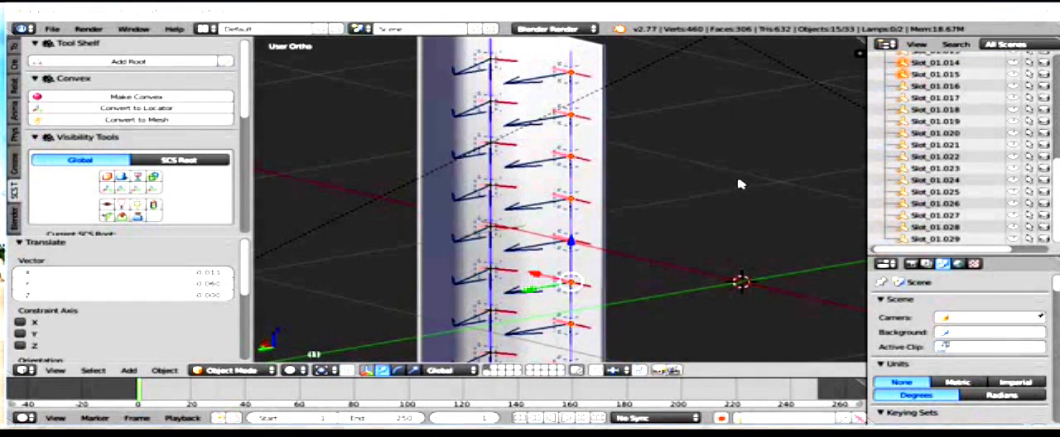
{"action": "middle_click_drag", "start_coordinate": [697, 175], "coordinate": [571, 202]}
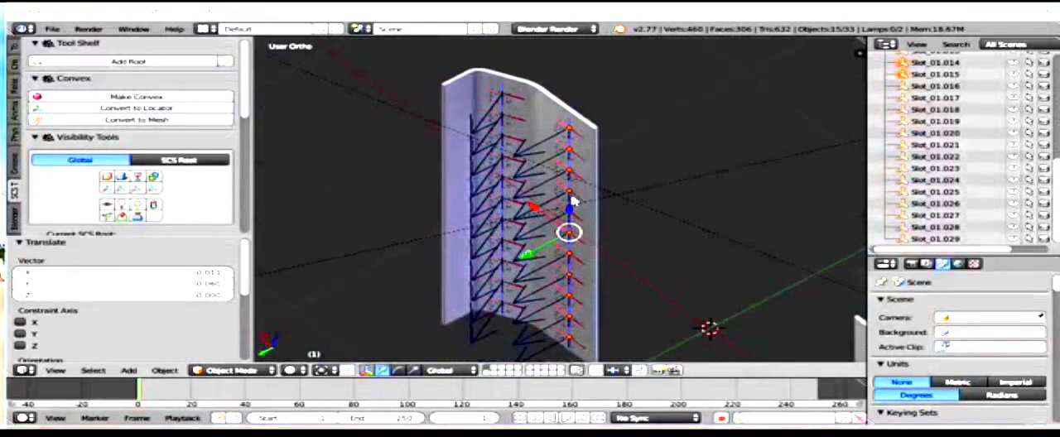
Step: Select the whole angled column, duplicate it, and move the copy about 0.082 along X and 0.129 along Y to the upright edge section
{"action": "key", "text": "KP_7"}
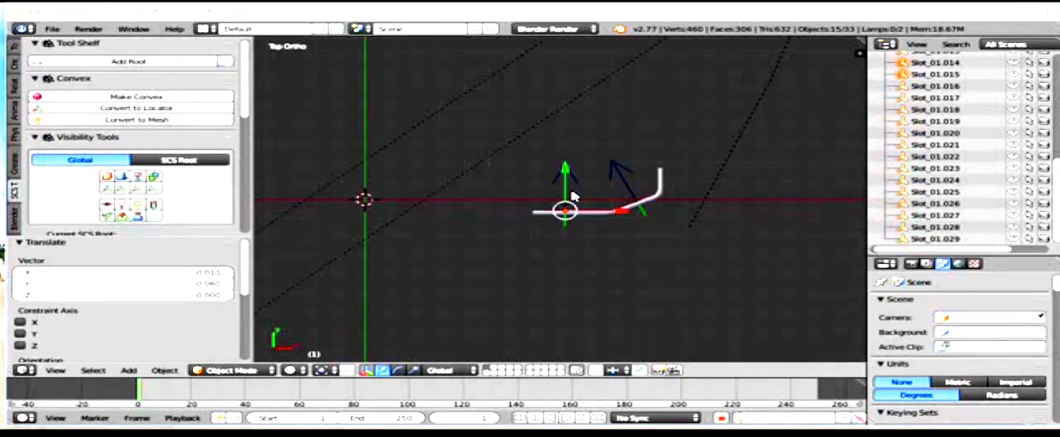
{"action": "scroll", "coordinate": [635, 216], "scroll_direction": "up", "scroll_amount": 5}
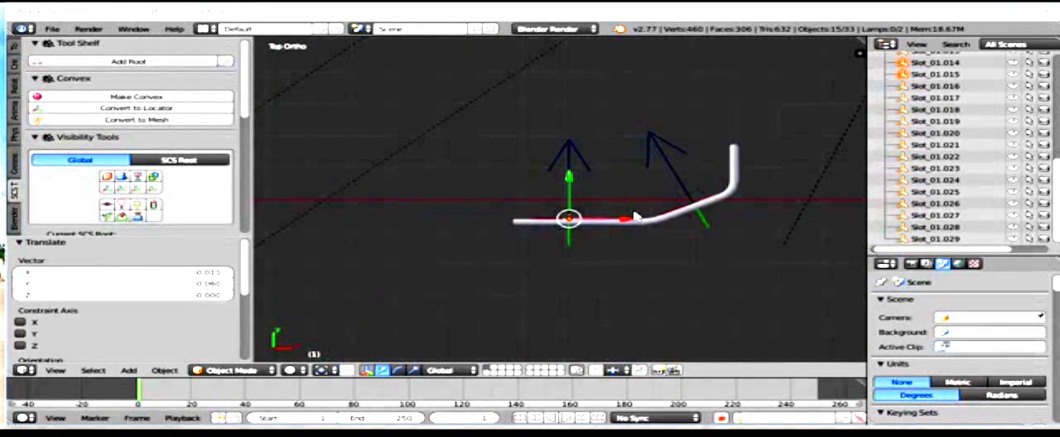
{"action": "middle_click_drag", "start_coordinate": [611, 203], "coordinate": [501, 207], "text": "shift"}
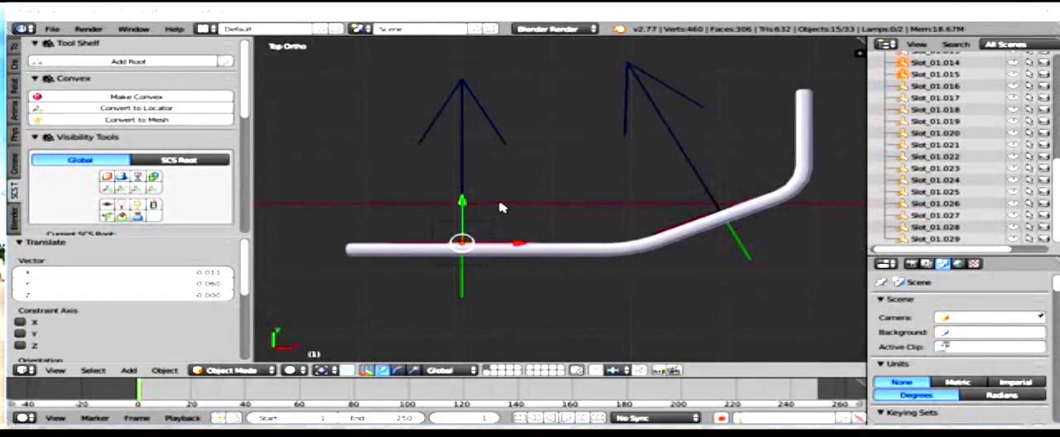
{"action": "right_click", "coordinate": [716, 209]}
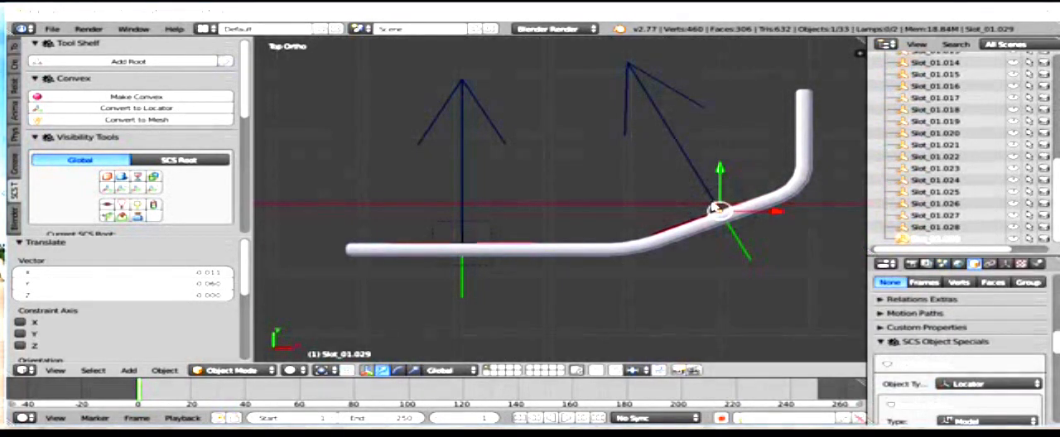
{"action": "key", "text": "b"}
{"action": "left_click_drag", "start_coordinate": [685, 163], "coordinate": [783, 275]}
{"action": "middle_click_drag", "start_coordinate": [776, 237], "coordinate": [571, 254], "text": "shift"}
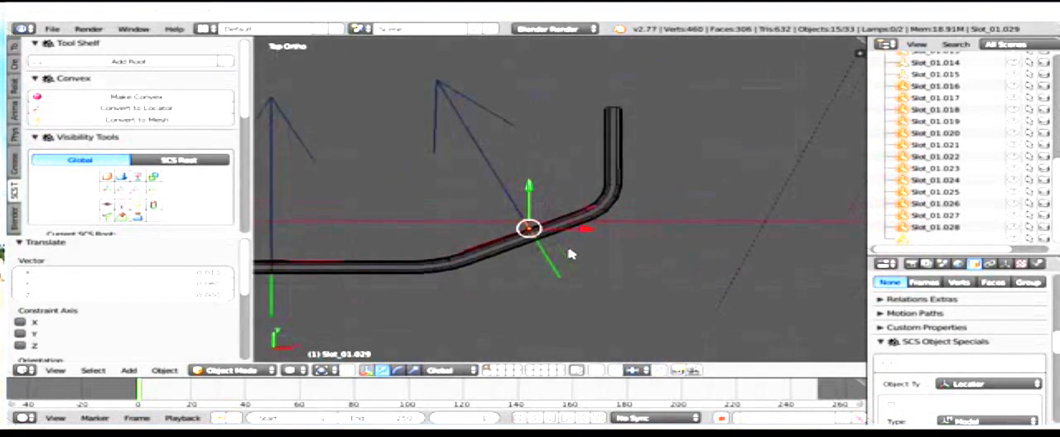
{"action": "key", "text": "shift+d"}
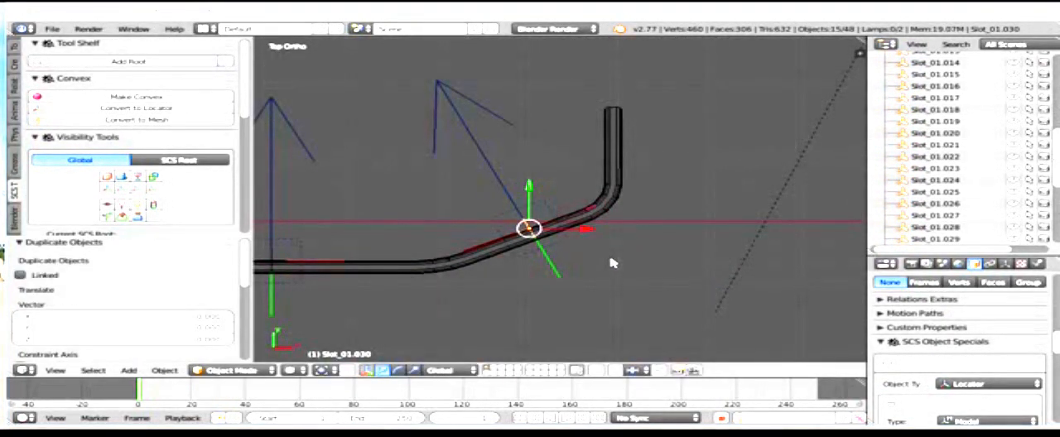
{"action": "key", "text": "g"}
{"action": "key", "text": "Escape"}
{"action": "key", "text": "g"}
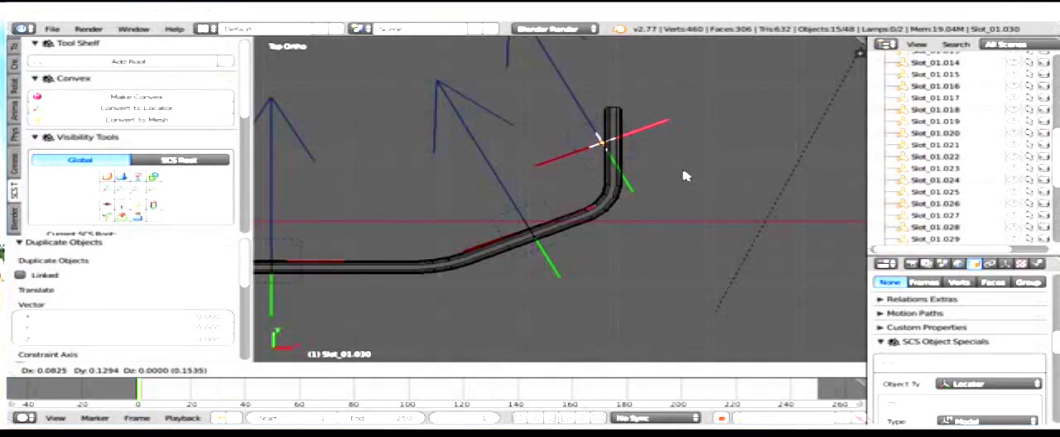
{"action": "left_click", "coordinate": [685, 176]}
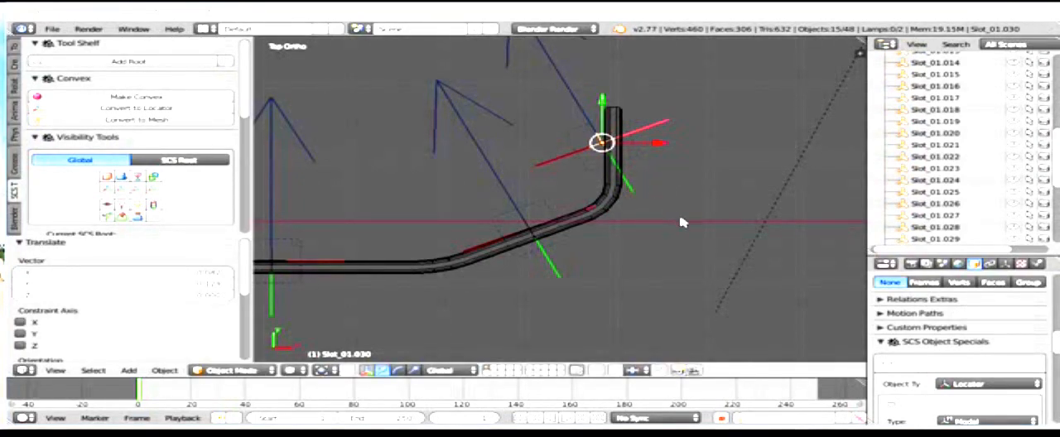
Step: Rotate the copied column about 65° around global Z so it lines up with the upright edge section
{"action": "key", "text": "r"}
{"action": "key", "text": "z"}
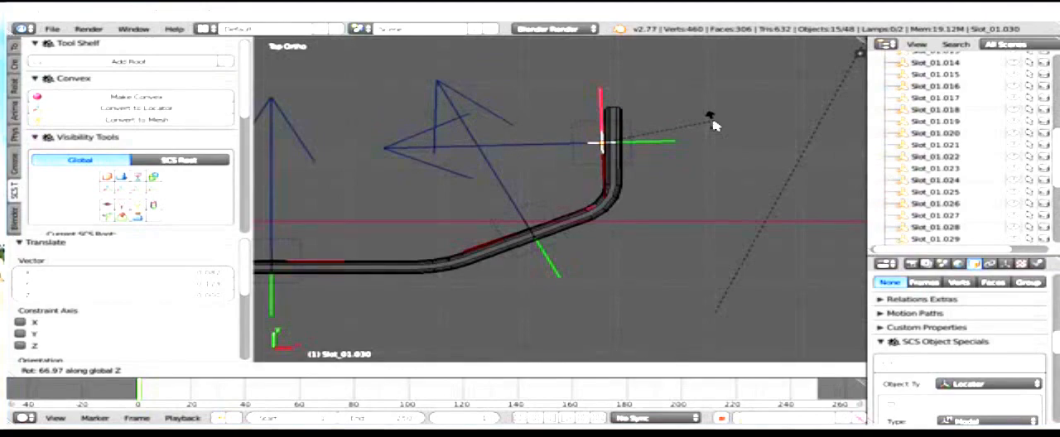
{"action": "left_click", "coordinate": [709, 126]}
{"action": "scroll", "coordinate": [669, 132], "scroll_direction": "up", "scroll_amount": 3}
{"action": "middle_click_drag", "start_coordinate": [664, 133], "coordinate": [606, 248], "text": "shift"}
{"action": "scroll", "coordinate": [606, 248], "scroll_direction": "up", "scroll_amount": 5}
{"action": "middle_click_drag", "start_coordinate": [663, 265], "coordinate": [621, 228], "text": "shift"}
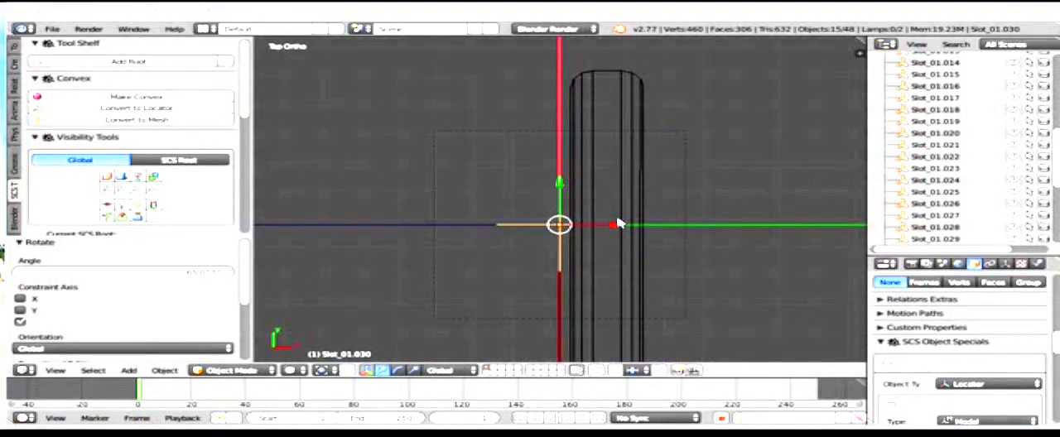
{"action": "right_click", "coordinate": [610, 224]}
{"action": "key", "text": "g"}
{"action": "key", "text": "z"}
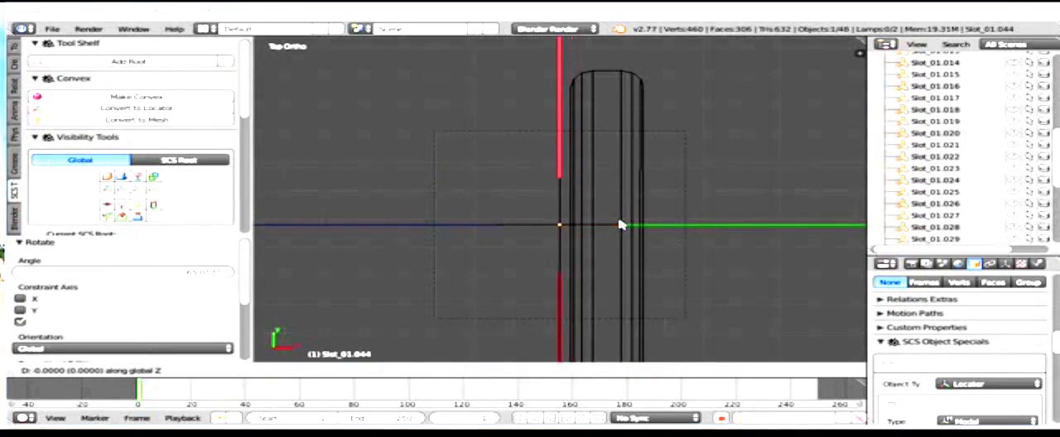
{"action": "right_click", "coordinate": [621, 225]}
{"action": "key", "text": "ctrl+z"}
Step: Nudge the upright section's column about 0.002 along X onto the panel surface and check it in solid shading
{"action": "left_click_drag", "start_coordinate": [613, 228], "coordinate": [618, 229]}
{"action": "scroll", "coordinate": [660, 260], "scroll_direction": "down", "scroll_amount": 5}
{"action": "middle_click_drag", "start_coordinate": [660, 260], "coordinate": [426, 213]}
{"action": "scroll", "coordinate": [415, 241], "scroll_direction": "up", "scroll_amount": 4}
{"action": "scroll", "coordinate": [425, 213], "scroll_direction": "down", "scroll_amount": 1}
{"action": "key", "text": "z"}
{"action": "scroll", "coordinate": [638, 221], "scroll_direction": "down", "scroll_amount": 3}
{"action": "mouse_move", "coordinate": [638, 221]}
{"action": "middle_mouse_down"}
{"action": "mouse_move", "coordinate": [489, 202]}
{"action": "mouse_move", "coordinate": [464, 135]}
{"action": "mouse_move", "coordinate": [572, 172]}
{"action": "middle_mouse_up"}
{"action": "scroll", "coordinate": [571, 172], "scroll_direction": "up", "scroll_amount": 4}
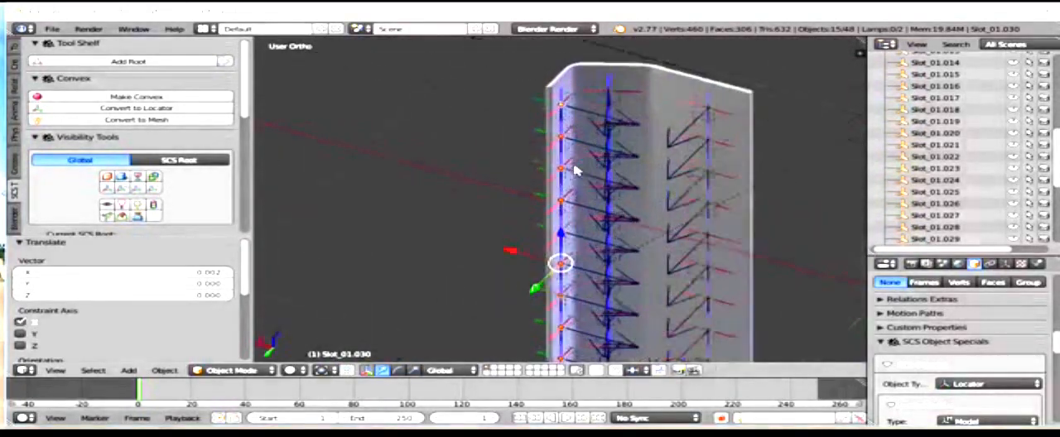
{"action": "key", "text": "z"}
{"action": "key", "text": "z"}
Step: Select all three locator columns, duplicate them, and move the copies along X to the opposite panel
{"action": "key", "text": "a"}
{"action": "scroll", "coordinate": [589, 179], "scroll_direction": "down", "scroll_amount": 6}
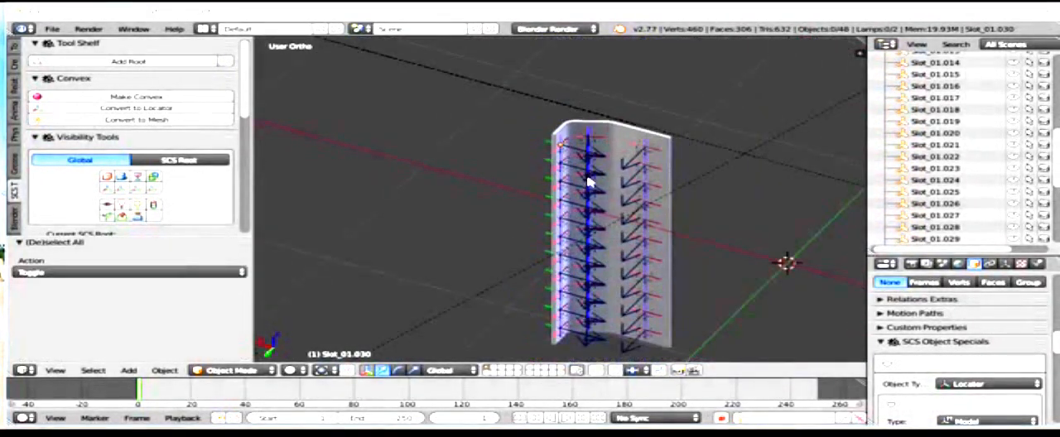
{"action": "key", "text": "a"}
{"action": "scroll", "coordinate": [591, 183], "scroll_direction": "down", "scroll_amount": 3}
{"action": "scroll", "coordinate": [592, 187], "scroll_direction": "up", "scroll_amount": 4}
{"action": "middle_click_drag", "start_coordinate": [540, 190], "coordinate": [355, 146], "text": "shift"}
{"action": "scroll", "coordinate": [575, 196], "scroll_direction": "down", "scroll_amount": 3}
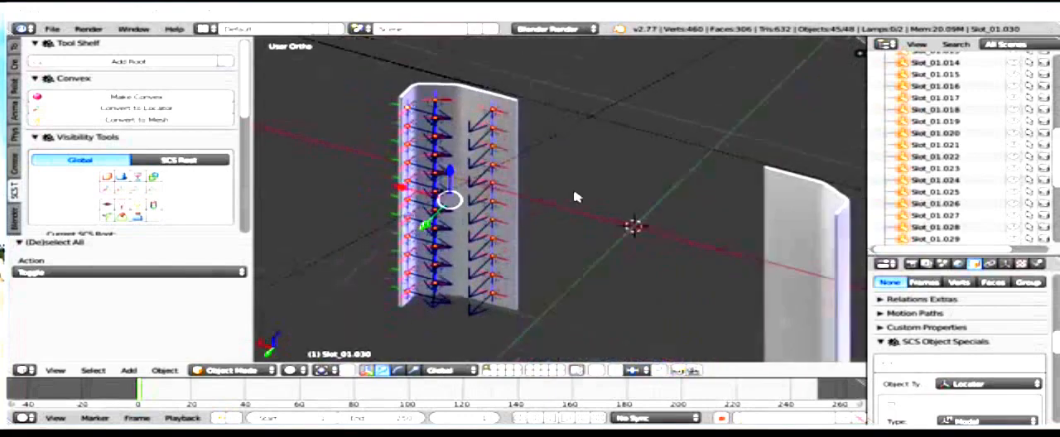
{"action": "middle_click_drag", "start_coordinate": [617, 246], "coordinate": [536, 201], "text": "shift"}
{"action": "key", "text": "shift+d"}
{"action": "right_click", "coordinate": [536, 201]}
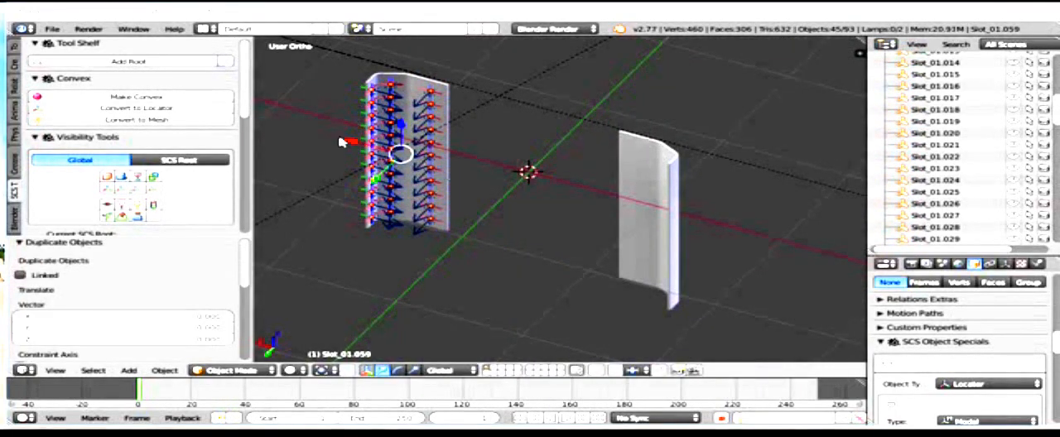
{"action": "key", "text": "g"}
{"action": "key", "text": "x"}
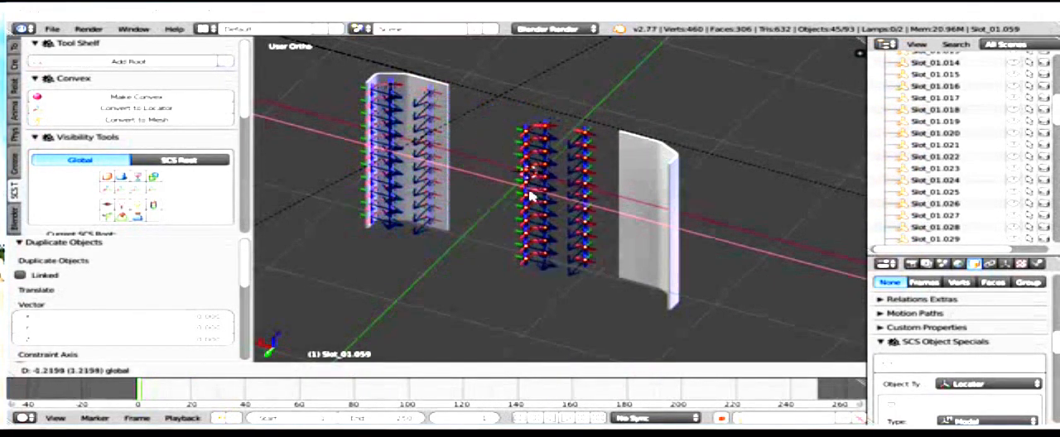
{"action": "left_click", "coordinate": [578, 212]}
{"action": "scroll", "coordinate": [662, 212], "scroll_direction": "up", "scroll_amount": 3}
{"action": "middle_click_drag", "start_coordinate": [700, 212], "coordinate": [725, 219]}
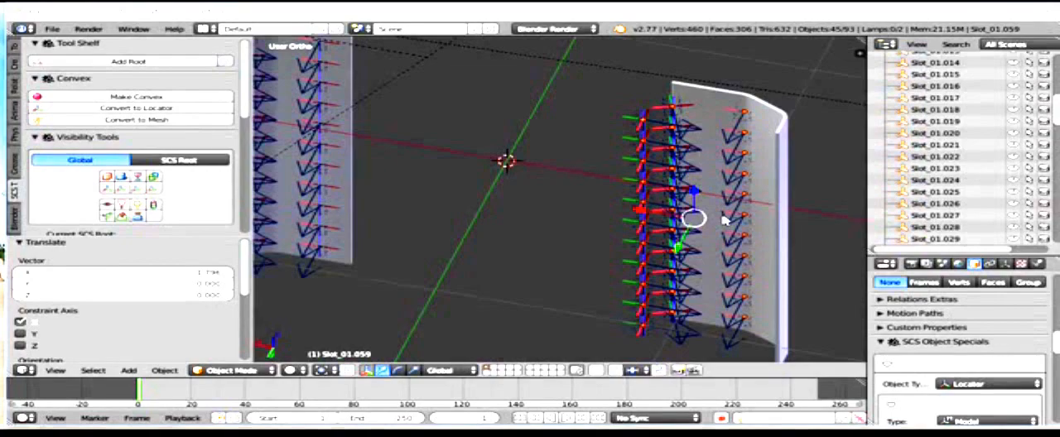
Step: Undo the duplication of the three locator columns and their move to the opposite panel
{"action": "key", "text": "ctrl+z"}
{"action": "key", "text": "ctrl+z"}
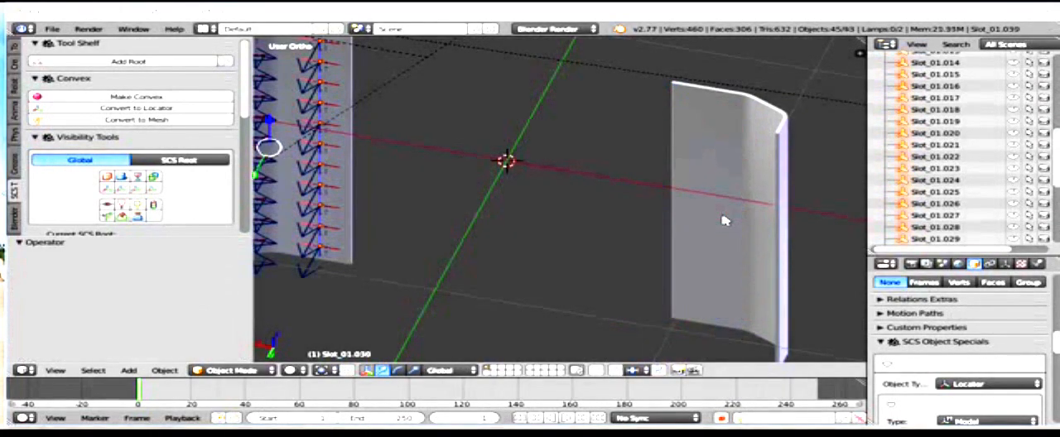
{"action": "scroll", "coordinate": [663, 201], "scroll_direction": "down", "scroll_amount": 2}
{"action": "scroll", "coordinate": [563, 181], "scroll_direction": "down", "scroll_amount": 1}
{"action": "middle_click_drag", "start_coordinate": [490, 175], "coordinate": [489, 142], "text": "shift"}
{"action": "scroll", "coordinate": [561, 222], "scroll_direction": "up", "scroll_amount": 4}
Step: Select only the flat section's locator column from the top view and duplicate it in place
{"action": "key", "text": "a"}
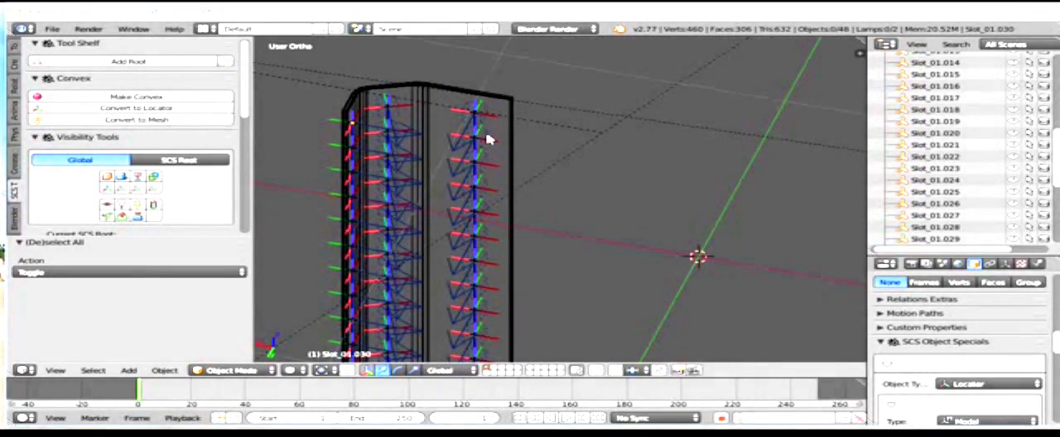
{"action": "key", "text": "KP_7"}
{"action": "key", "text": "b"}
{"action": "left_click_drag", "start_coordinate": [556, 107], "coordinate": [686, 281]}
{"action": "scroll", "coordinate": [617, 136], "scroll_direction": "down", "scroll_amount": 2}
{"action": "middle_click_drag", "start_coordinate": [617, 136], "coordinate": [690, 152], "text": "shift"}
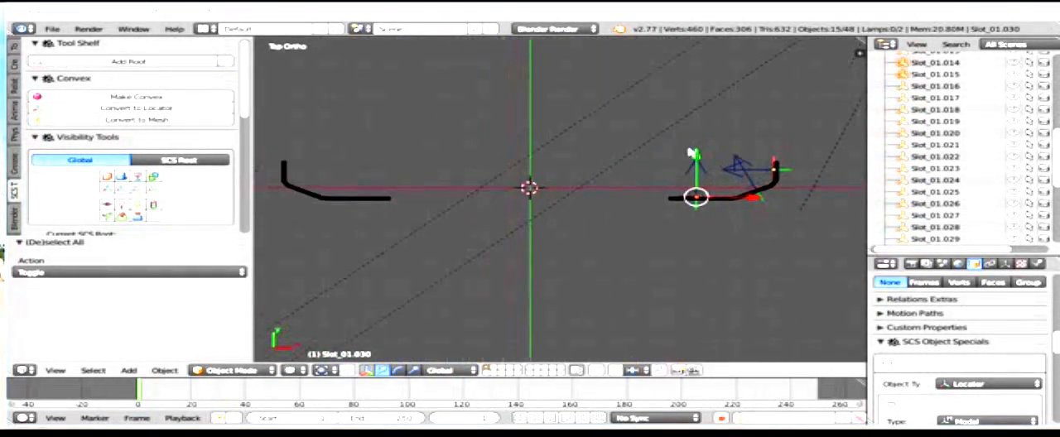
{"action": "key", "text": "shift+d"}
{"action": "right_click", "coordinate": [717, 189]}
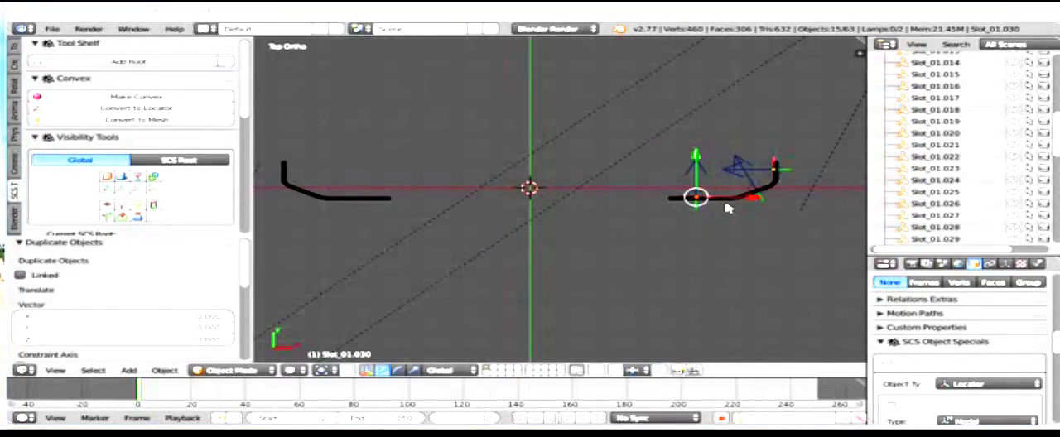
Step: Move the copied column about -1.61 along X onto the flat section of the opposite panel
{"action": "scroll", "coordinate": [753, 199], "scroll_direction": "up", "scroll_amount": 4}
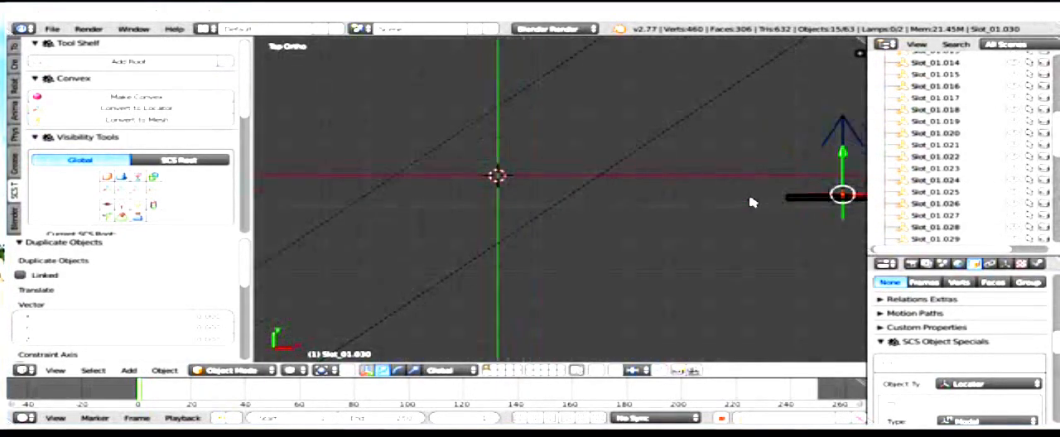
{"action": "scroll", "coordinate": [847, 186], "scroll_direction": "down", "scroll_amount": 4}
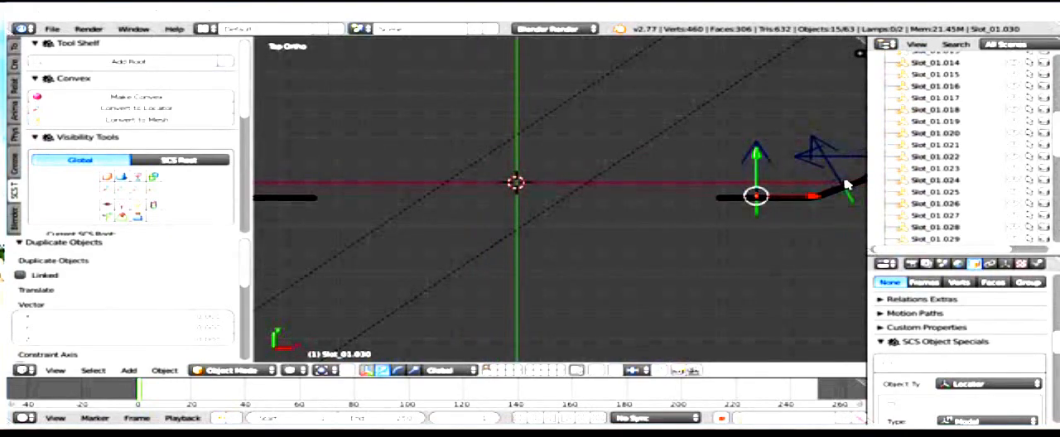
{"action": "key", "text": "g"}
{"action": "key", "text": "x"}
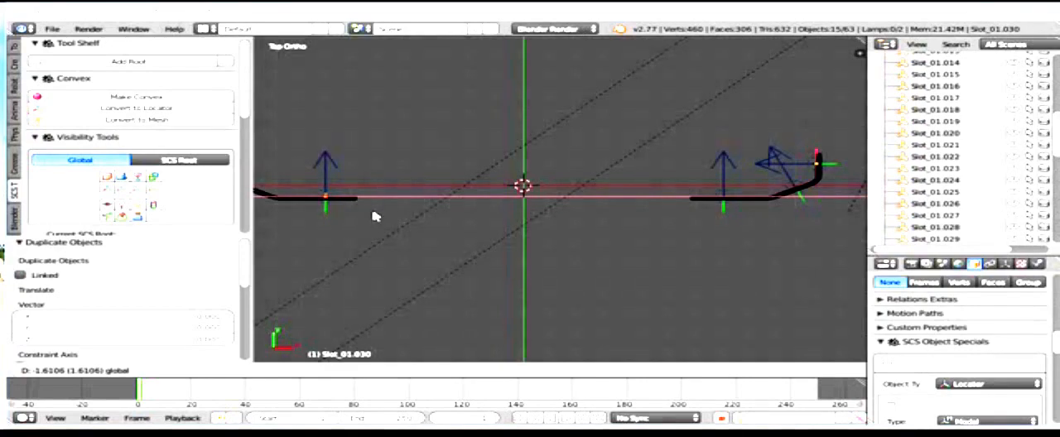
{"action": "left_click", "coordinate": [374, 215]}
{"action": "middle_click_drag", "start_coordinate": [388, 120], "coordinate": [459, 128], "text": "shift"}
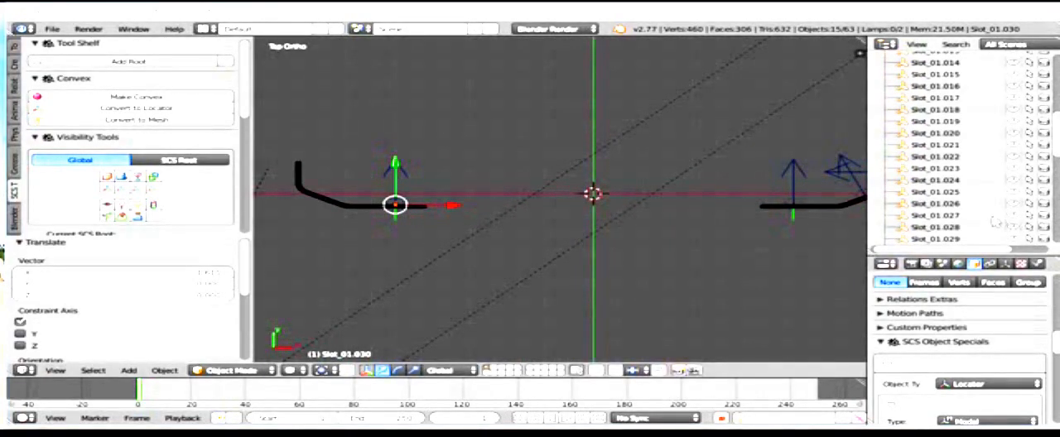
{"action": "mouse_move", "coordinate": [693, 208]}
{"action": "middle_mouse_down"}
{"action": "mouse_move", "coordinate": [644, 203]}
{"action": "mouse_move", "coordinate": [673, 208]}
{"action": "middle_mouse_up"}
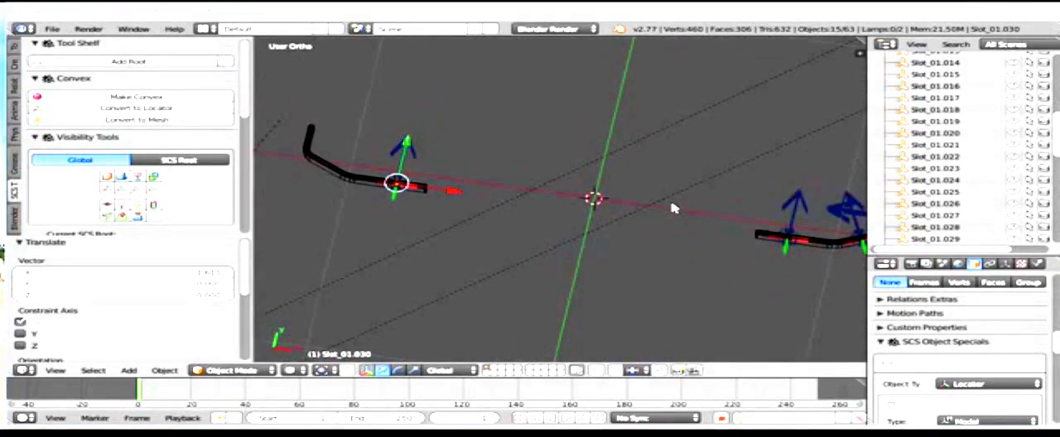
{"action": "key", "text": "KP_7"}
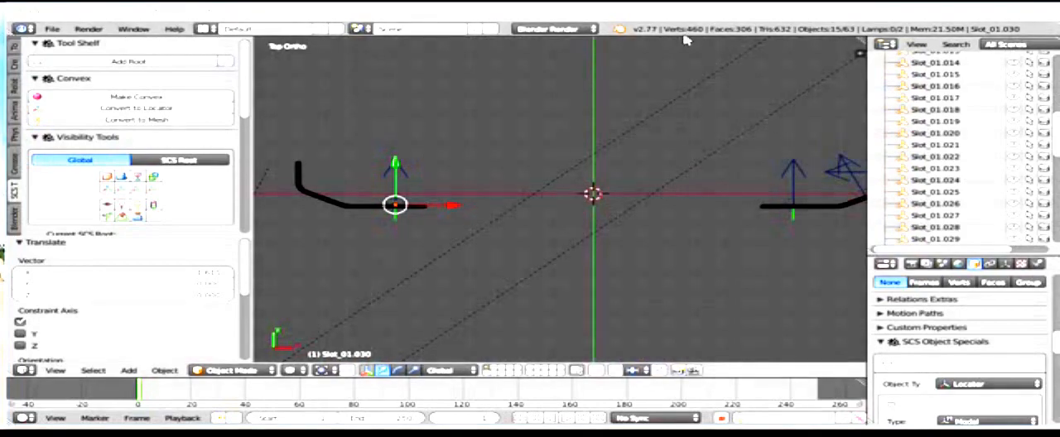
{"action": "middle_click_drag", "start_coordinate": [791, 248], "coordinate": [759, 241], "text": "shift"}
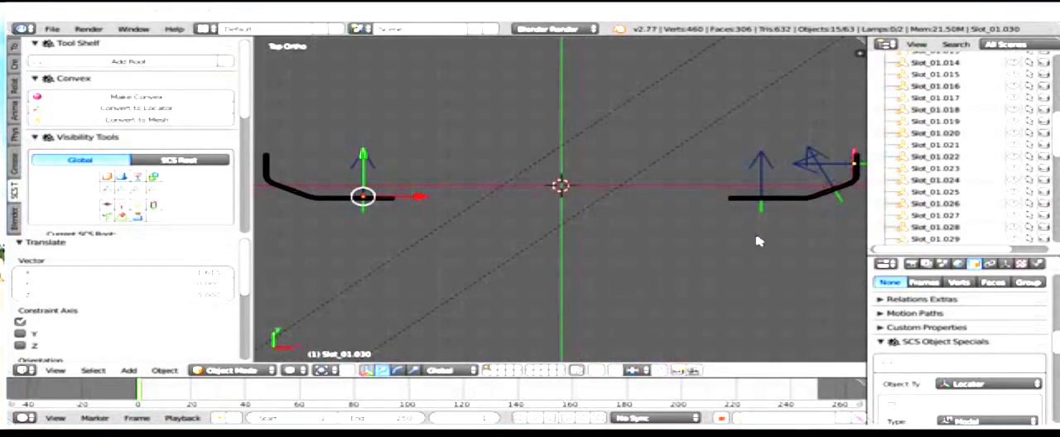
Step: Clear the selection and select the whole locator column on the original panel's angled section
{"action": "key", "text": "a"}
{"action": "key", "text": "a"}
{"action": "key", "text": "a"}
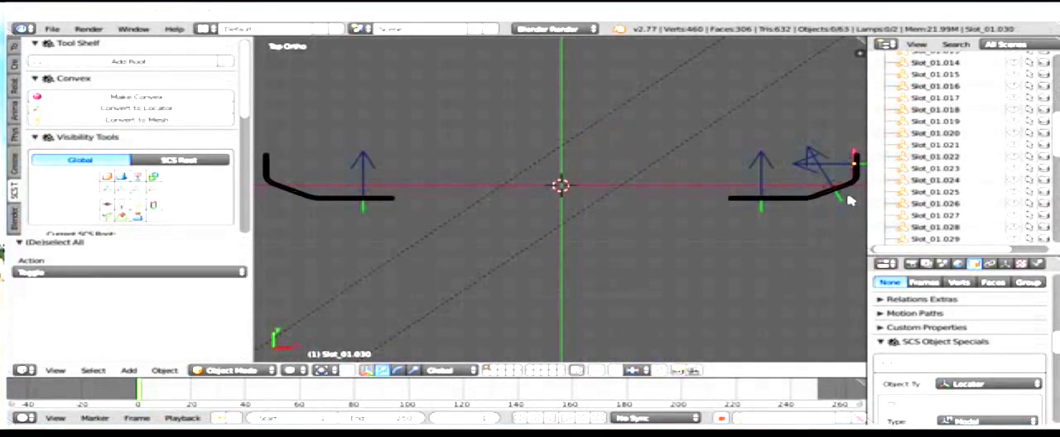
{"action": "key", "text": "c"}
{"action": "left_click", "coordinate": [830, 190]}
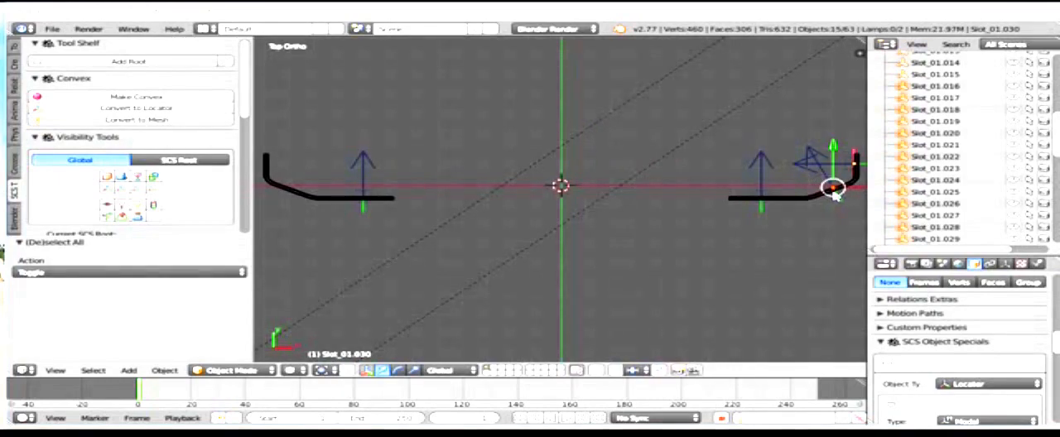
{"action": "middle_click_drag", "start_coordinate": [835, 192], "coordinate": [804, 196], "text": "shift"}
{"action": "key", "text": "g"}
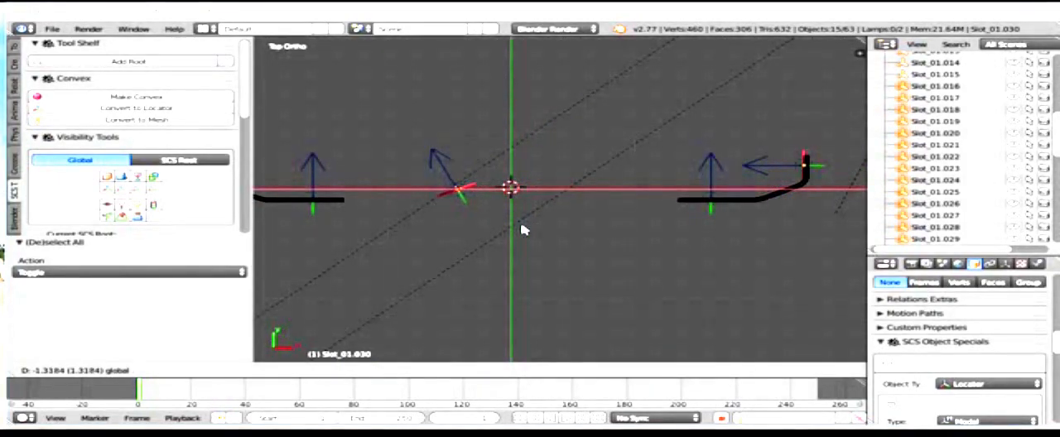
{"action": "left_click", "coordinate": [522, 228]}
{"action": "key", "text": "ctrl+z"}
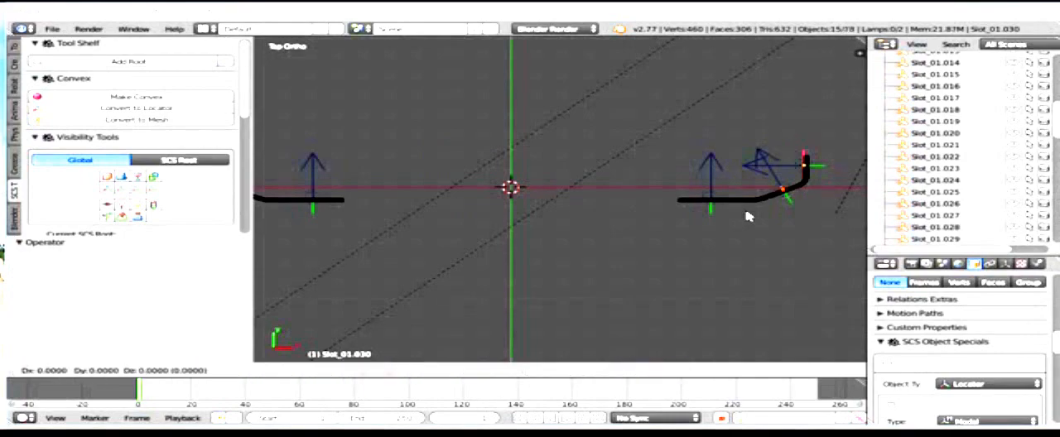
Step: Duplicate the angled column and move the copy along X onto the opposite panel's angled section
{"action": "key", "text": "shift+d"}
{"action": "key", "text": "x"}
{"action": "left_click", "coordinate": [377, 199]}
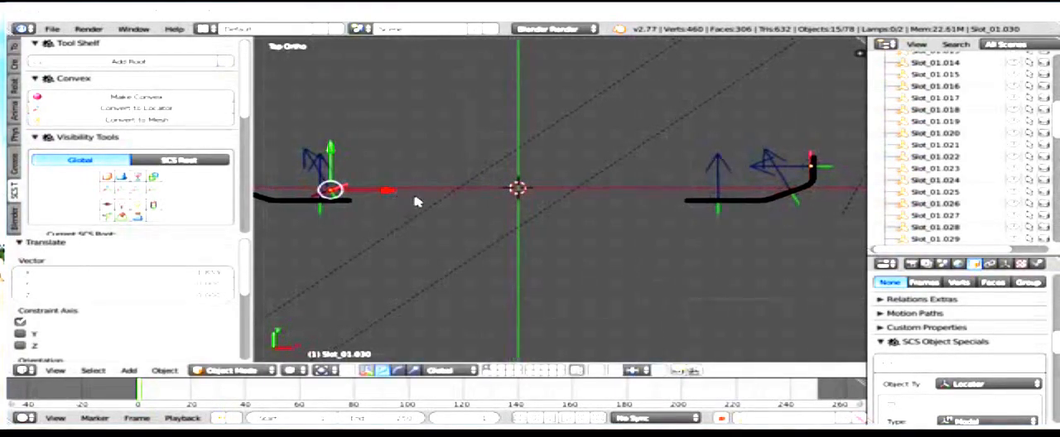
{"action": "middle_click_drag", "start_coordinate": [420, 199], "coordinate": [605, 199], "text": "shift"}
{"action": "key", "text": "g"}
{"action": "key", "text": "x"}
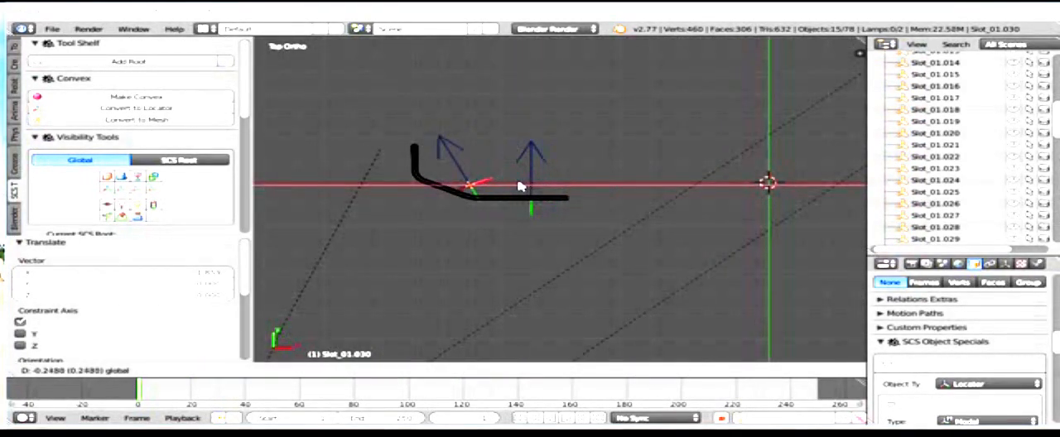
{"action": "left_click", "coordinate": [511, 186]}
{"action": "scroll", "coordinate": [487, 194], "scroll_direction": "up", "scroll_amount": 2}
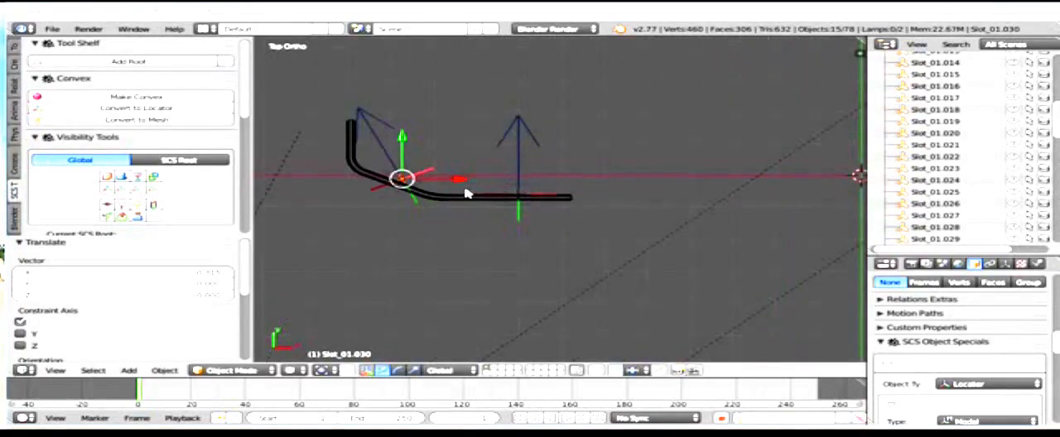
Step: Rotate the copied angled column about 51.5° in the top view so it lies parallel to the opposite panel's angled section
{"action": "middle_click_drag", "start_coordinate": [470, 194], "coordinate": [694, 199], "text": "shift"}
{"action": "scroll", "coordinate": [695, 200], "scroll_direction": "up", "scroll_amount": 2}
{"action": "middle_click_drag", "start_coordinate": [653, 236], "coordinate": [610, 281], "text": "shift"}
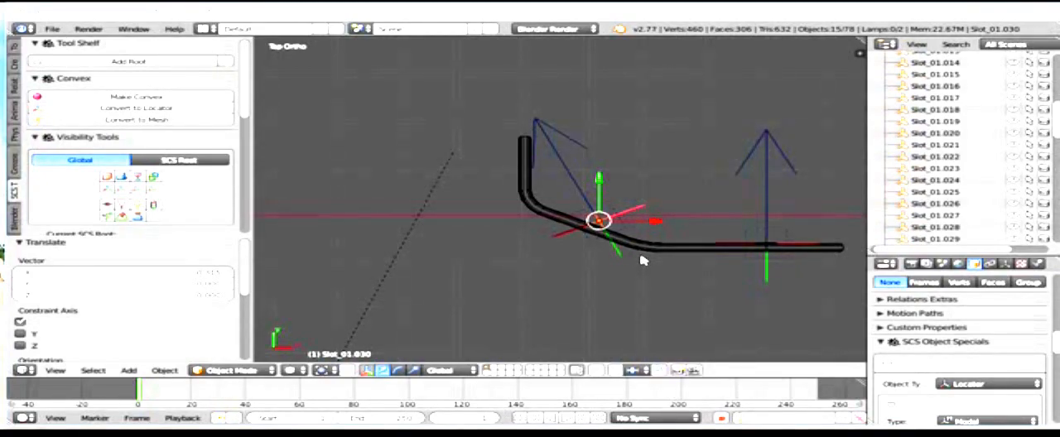
{"action": "key", "text": "r"}
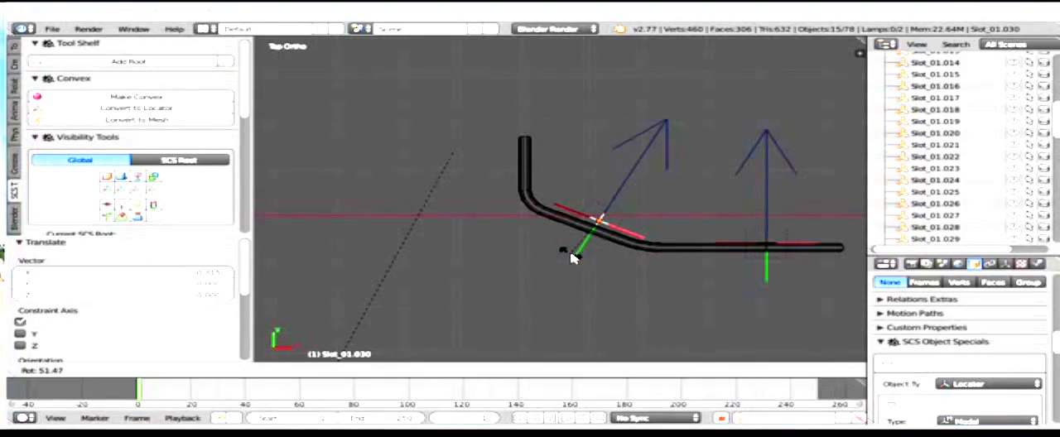
{"action": "left_click", "coordinate": [572, 258]}
Step: Nudge the rotated column slightly toward negative X and Y so it rests on the angled section's surface
{"action": "key", "text": "g"}
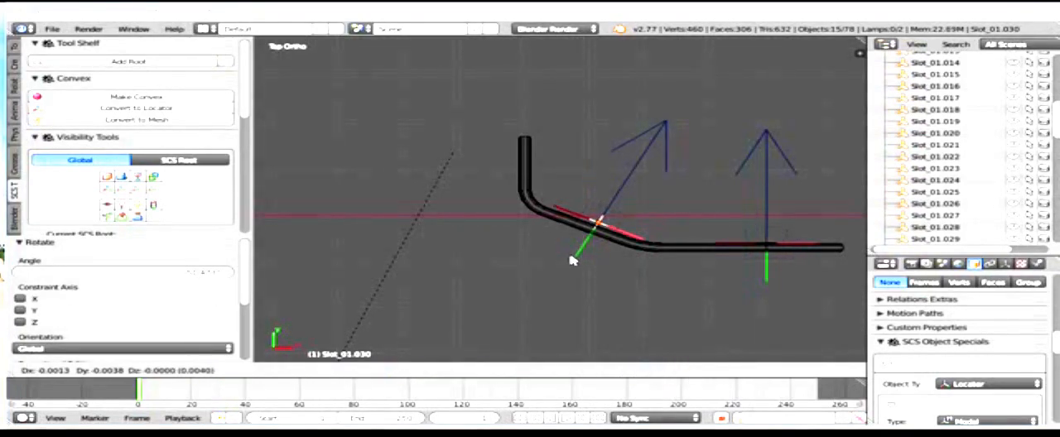
{"action": "left_click", "coordinate": [569, 260]}
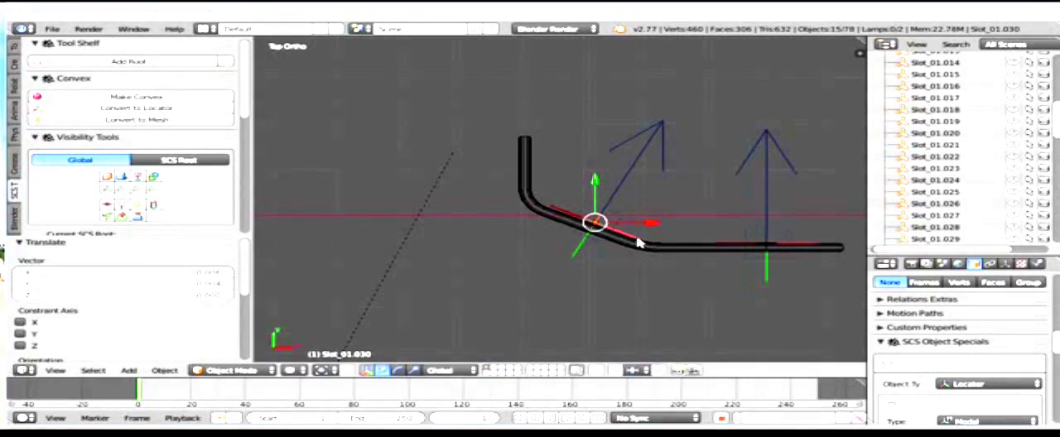
{"action": "mouse_move", "coordinate": [638, 240]}
{"action": "middle_mouse_down", "text": "shift"}
{"action": "mouse_move", "coordinate": [630, 266]}
{"action": "mouse_move", "coordinate": [616, 251]}
{"action": "mouse_move", "coordinate": [622, 232]}
{"action": "middle_mouse_up", "text": "shift"}
{"action": "scroll", "coordinate": [629, 268], "scroll_direction": "up", "scroll_amount": 2}
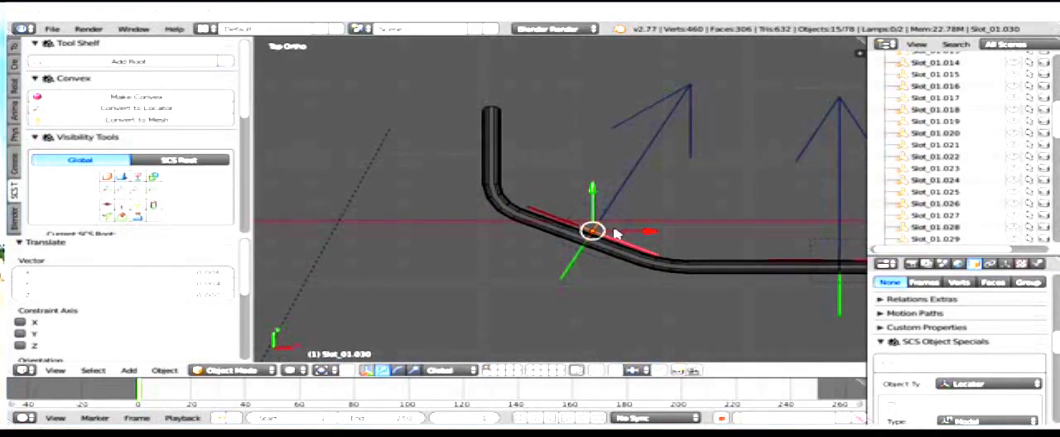
{"action": "key", "text": "g"}
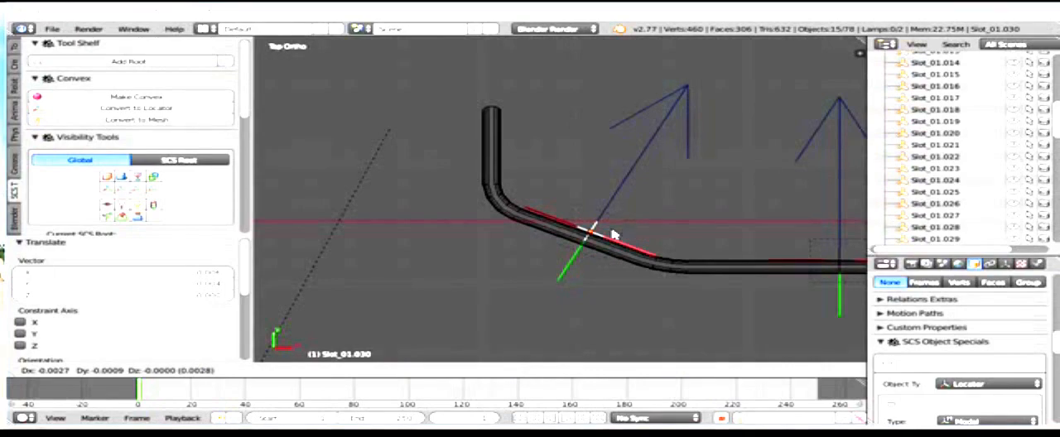
{"action": "left_click", "coordinate": [613, 235]}
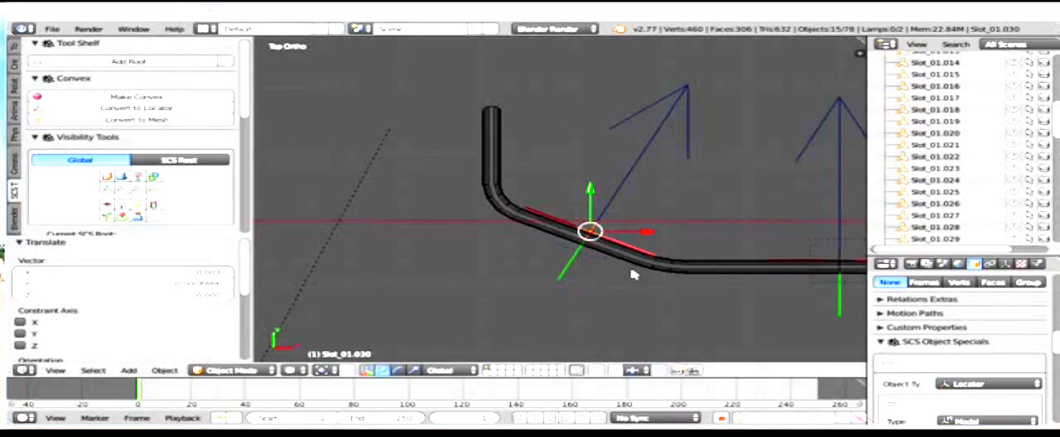
Step: Duplicate the angled column in place and rotate the copy around global Z to match the upright edge section's direction
{"action": "key", "text": "shift+d"}
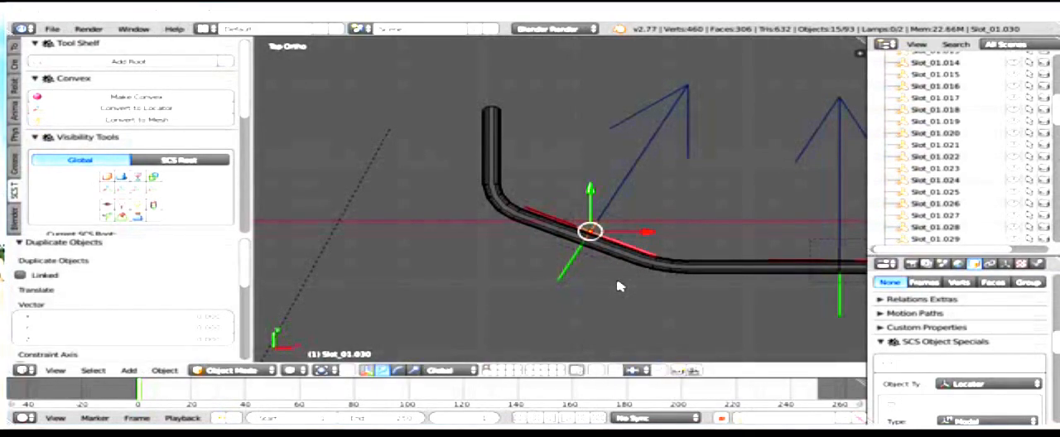
{"action": "key", "text": "r"}
{"action": "key", "text": "z"}
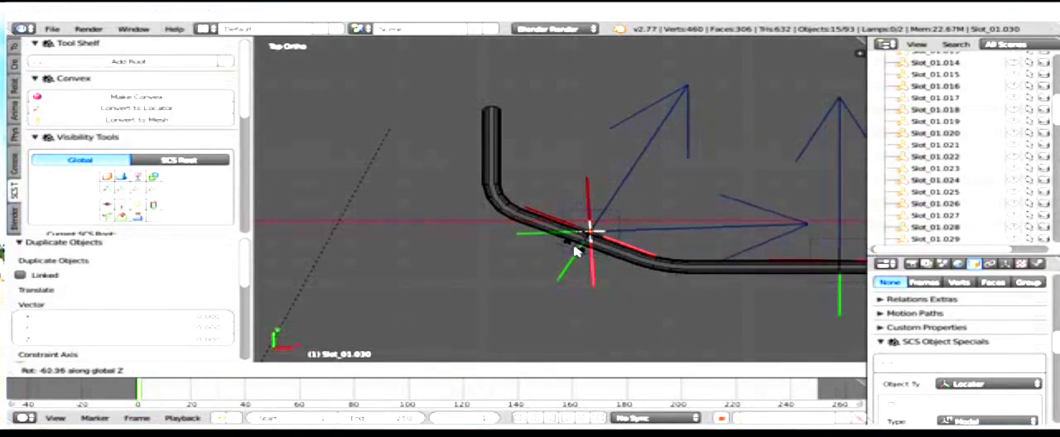
{"action": "left_click", "coordinate": [577, 251]}
Step: Move the rotated copy about -0.100 along X and 0.134 along Y to the upright edge section, and nudge it along X onto the surface
{"action": "key", "text": "g"}
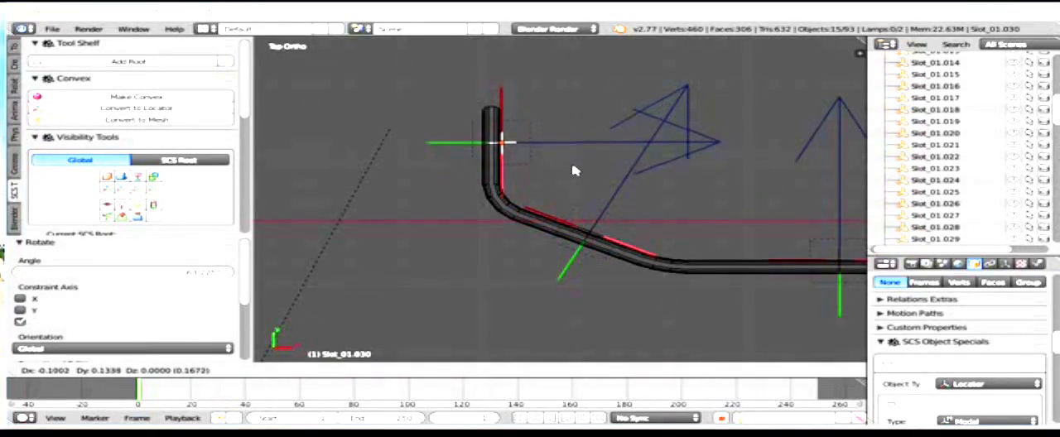
{"action": "left_click", "coordinate": [575, 171]}
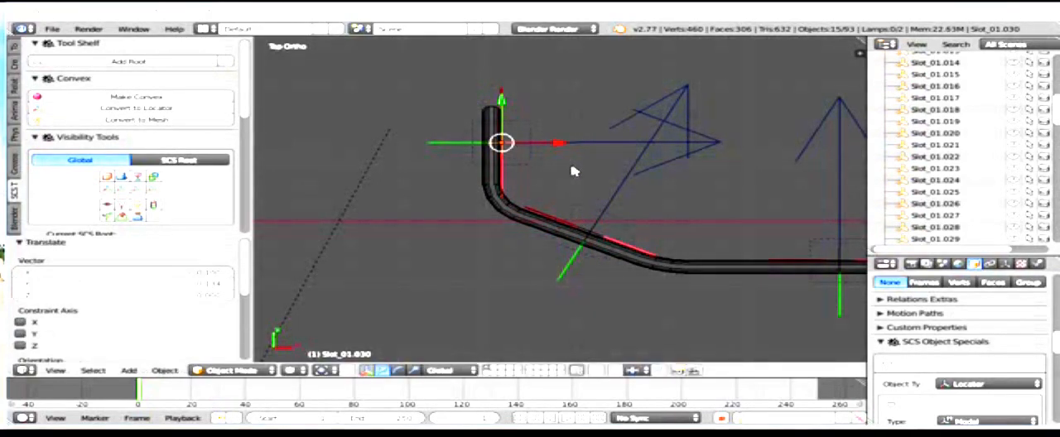
{"action": "scroll", "coordinate": [574, 172], "scroll_direction": "up", "scroll_amount": 3}
{"action": "middle_click_drag", "start_coordinate": [570, 136], "coordinate": [604, 229], "text": "shift"}
{"action": "scroll", "coordinate": [513, 190], "scroll_direction": "up", "scroll_amount": 2}
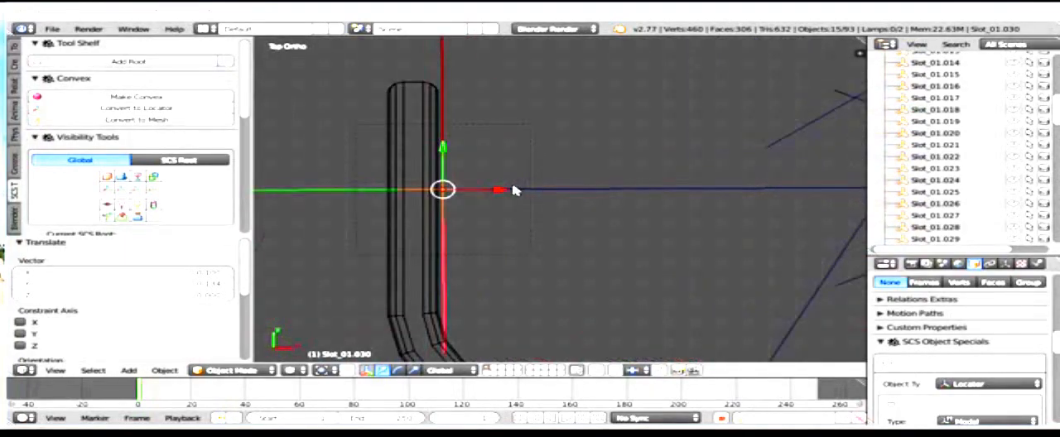
{"action": "left_click_drag", "start_coordinate": [500, 192], "coordinate": [493, 193]}
{"action": "scroll", "coordinate": [555, 199], "scroll_direction": "down", "scroll_amount": 6}
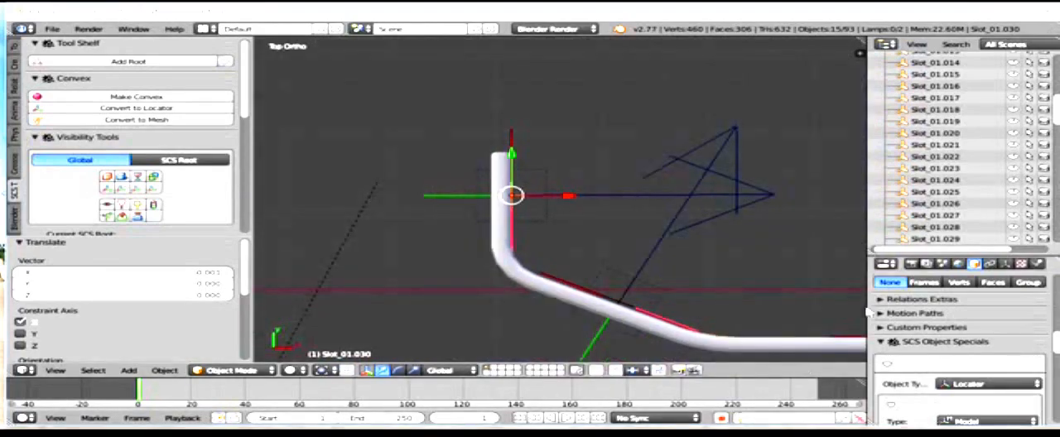
Step: Clear the selection and inspect the second panel's three locator columns in solid shading
{"action": "middle_click_drag", "start_coordinate": [798, 253], "coordinate": [519, 171]}
{"action": "scroll", "coordinate": [499, 141], "scroll_direction": "down", "scroll_amount": 5}
{"action": "key", "text": "a"}
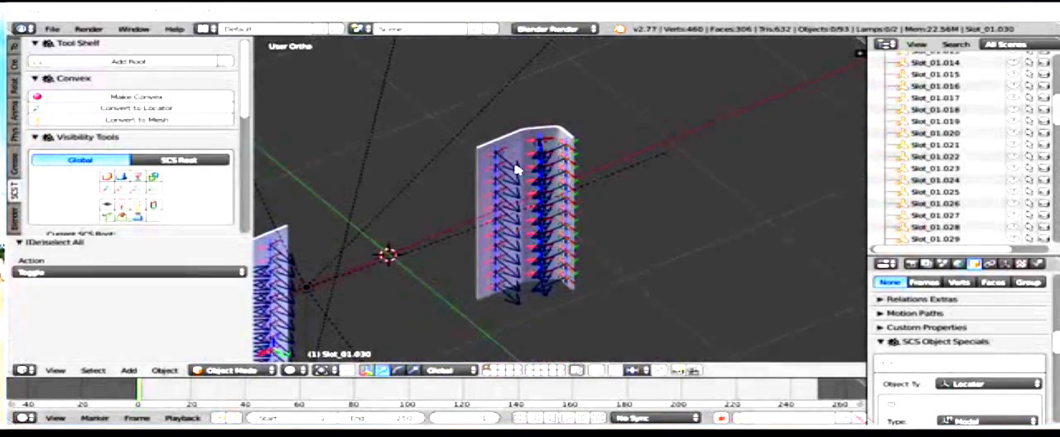
{"action": "scroll", "coordinate": [1028, 123], "scroll_direction": "up", "scroll_amount": 9}
Step: Enlarge the scene's object list and look through the Slot_01 locators
{"action": "scroll", "coordinate": [1028, 123], "scroll_direction": "down", "scroll_amount": 20}
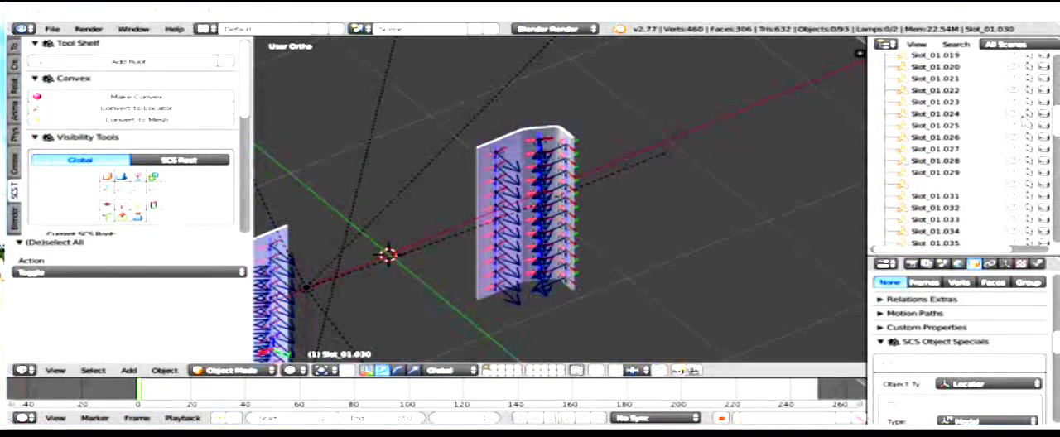
{"action": "scroll", "coordinate": [1024, 124], "scroll_direction": "down", "scroll_amount": 17}
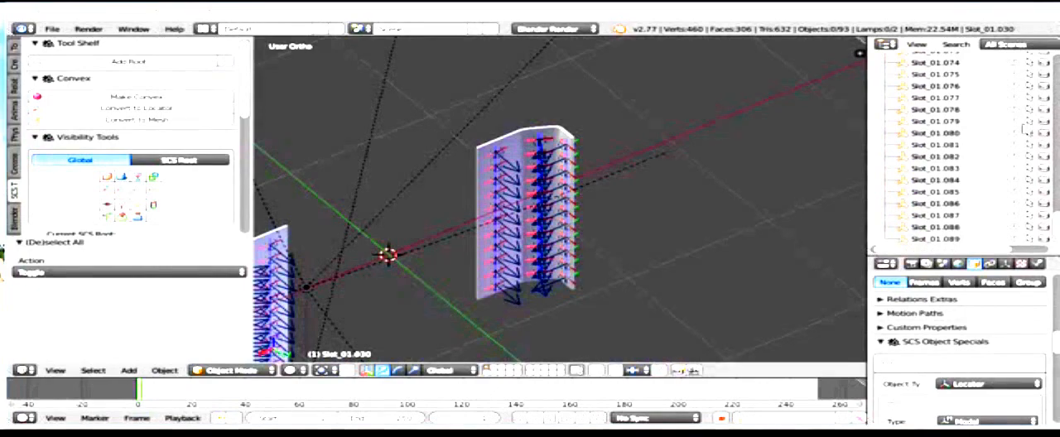
{"action": "left_click_drag", "start_coordinate": [1025, 253], "coordinate": [1023, 356]}
{"action": "scroll", "coordinate": [949, 146], "scroll_direction": "up", "scroll_amount": 17}
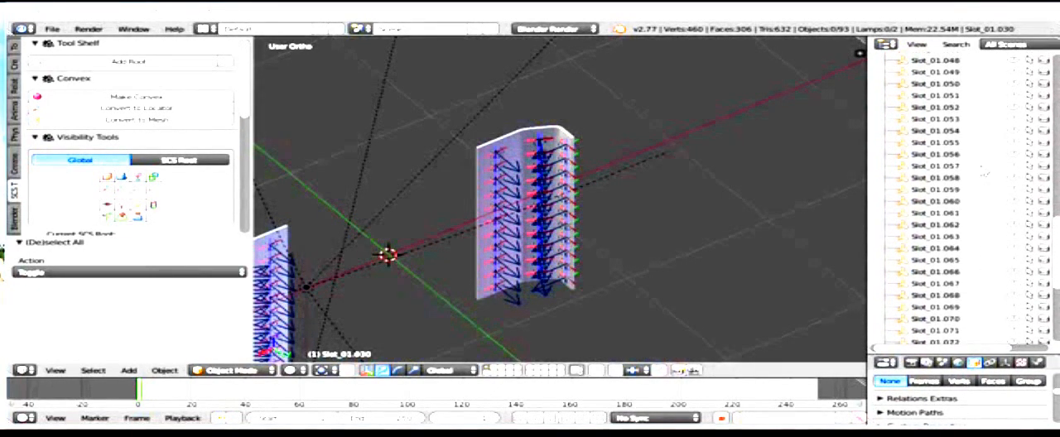
Step: Inspect the locator columns on both panels up close and from several angles
{"action": "scroll", "coordinate": [943, 142], "scroll_direction": "up", "scroll_amount": 15}
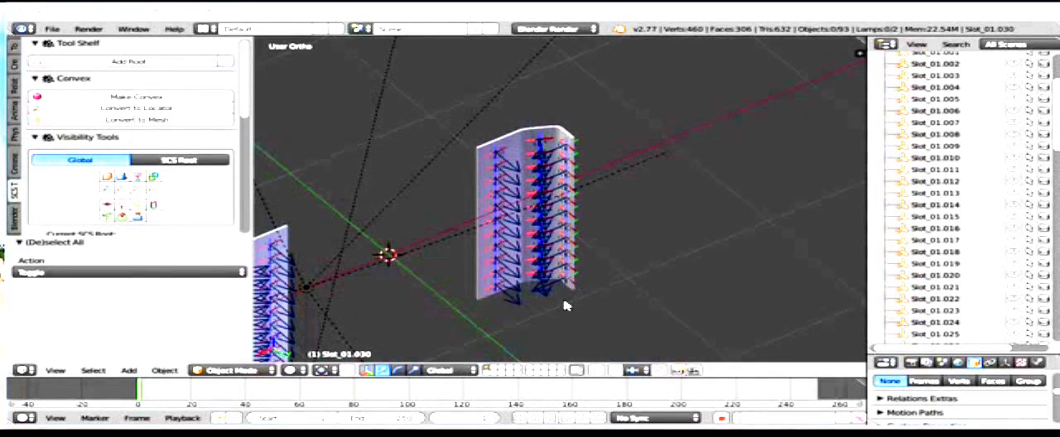
{"action": "middle_click_drag", "start_coordinate": [303, 229], "coordinate": [667, 114]}
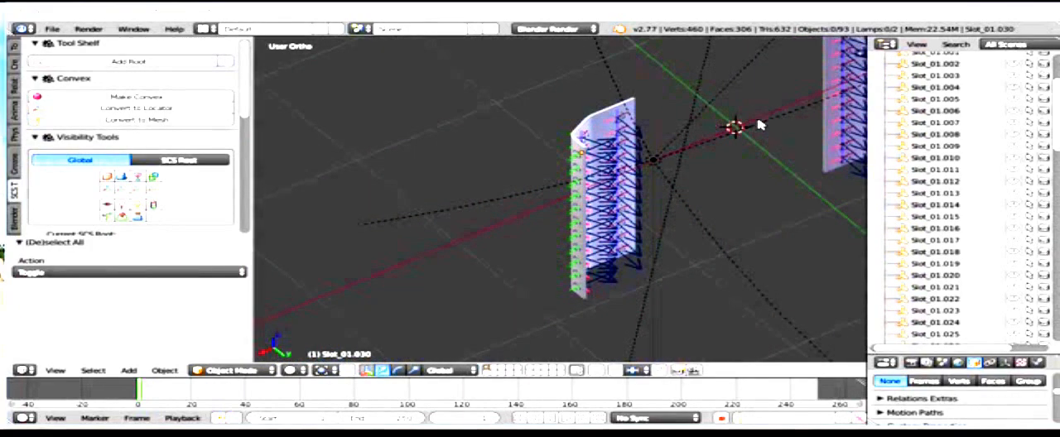
{"action": "scroll", "coordinate": [961, 108], "scroll_direction": "up", "scroll_amount": 3}
{"action": "scroll", "coordinate": [961, 108], "scroll_direction": "up", "scroll_amount": 1}
{"action": "scroll", "coordinate": [561, 165], "scroll_direction": "up", "scroll_amount": 5}
{"action": "middle_click_drag", "start_coordinate": [563, 167], "coordinate": [539, 205]}
{"action": "scroll", "coordinate": [539, 190], "scroll_direction": "up", "scroll_amount": 2}
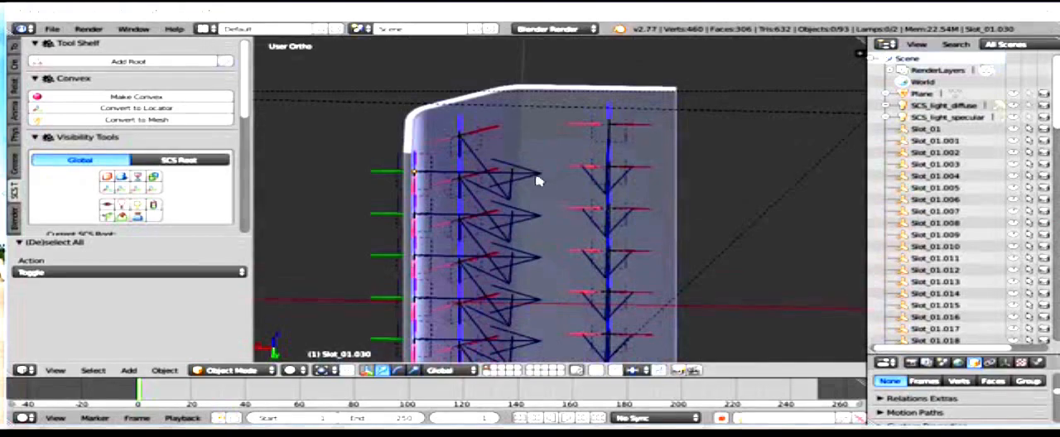
{"action": "middle_click_drag", "start_coordinate": [580, 164], "coordinate": [545, 124]}
{"action": "scroll", "coordinate": [575, 125], "scroll_direction": "down", "scroll_amount": 4}
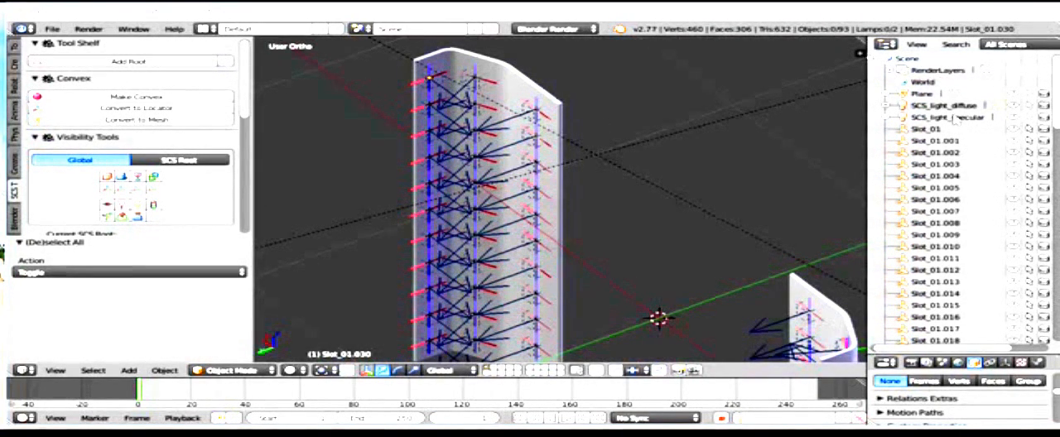
Step: Rename the locators Slot_01.001 and Slot_01.002 as Slot_2 and Slot_3
{"action": "double_click", "coordinate": [961, 142]}
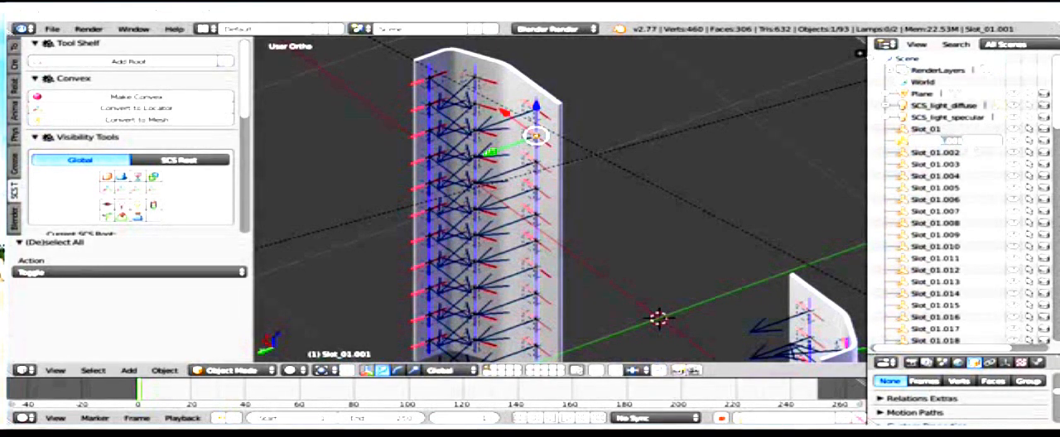
{"action": "key", "text": "BackSpace"}
{"action": "type", "text": "Slot_2"}
{"action": "key", "text": "Return"}
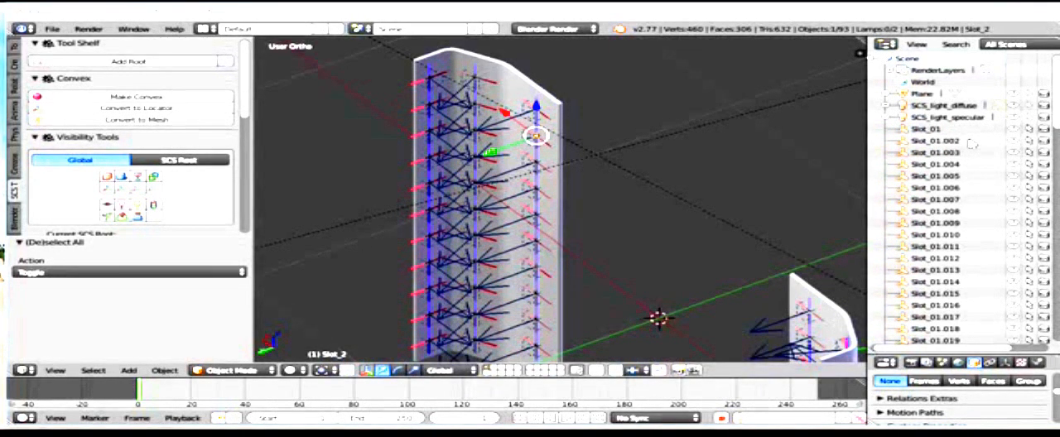
{"action": "double_click", "coordinate": [954, 141]}
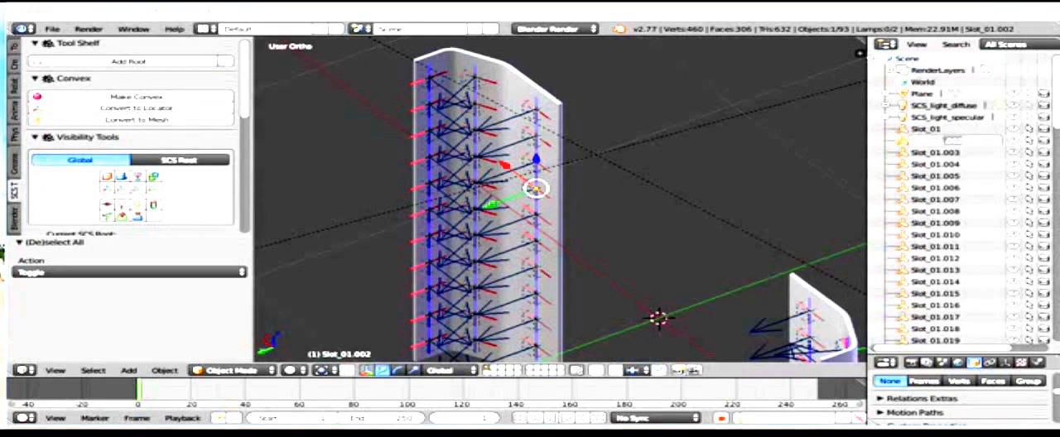
{"action": "type", "text": "Slot_3"}
{"action": "key", "text": "Return"}
Step: Rename the locators Slot_01.003 and Slot_01.004 as Slot_04 and Slot_05
{"action": "double_click", "coordinate": [954, 140]}
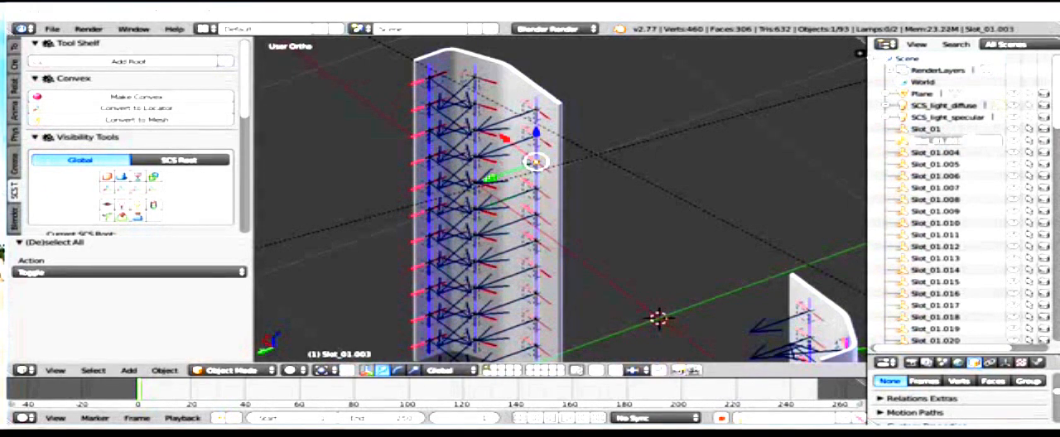
{"action": "type", "text": "Slot_04"}
{"action": "double_click", "coordinate": [952, 152]}
{"action": "double_click", "coordinate": [953, 141]}
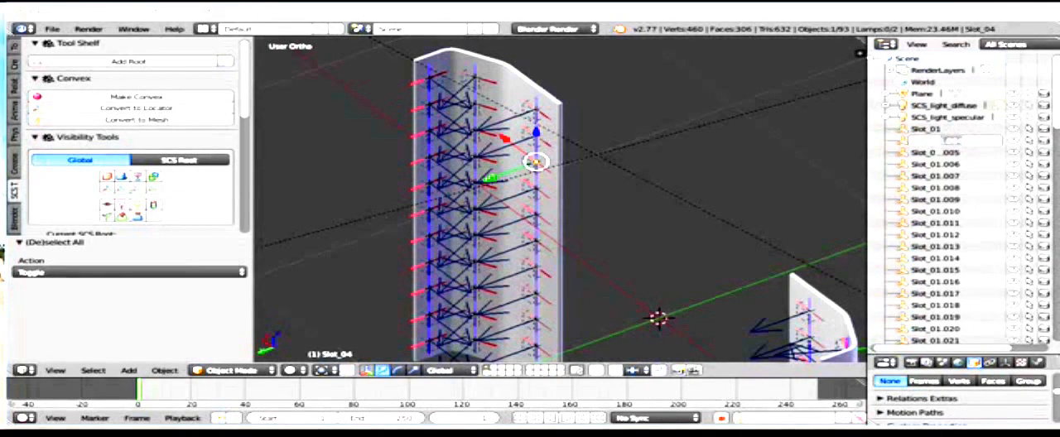
{"action": "type", "text": "Slot_05"}
{"action": "double_click", "coordinate": [951, 152]}
Step: Rename the locators Slot_01.005 and Slot_01.006 as Slot_06 and Slot_07
{"action": "left_click", "coordinate": [965, 143]}
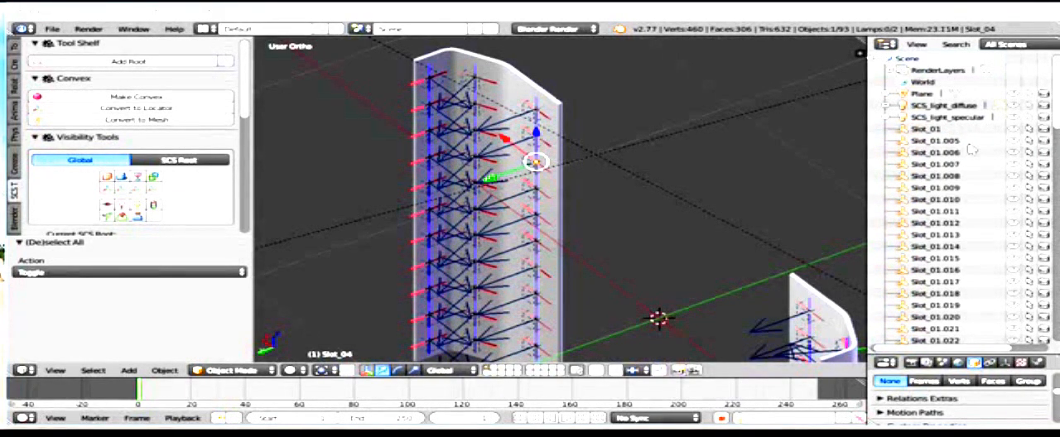
{"action": "left_click", "coordinate": [966, 144]}
{"action": "double_click", "coordinate": [966, 143]}
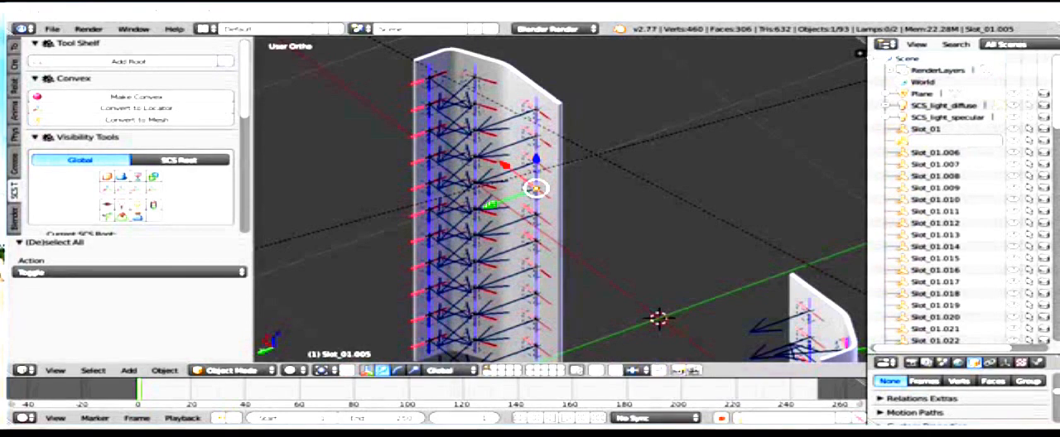
{"action": "type", "text": "Slot_06"}
{"action": "double_click", "coordinate": [957, 153]}
{"action": "double_click", "coordinate": [966, 143]}
{"action": "double_click", "coordinate": [964, 153]}
Step: Rename the remaining Slot_01 duplicates with consecutive numbers, continuing the series from Slot_08 up to Slot_92
{"action": "double_click", "coordinate": [952, 141]}
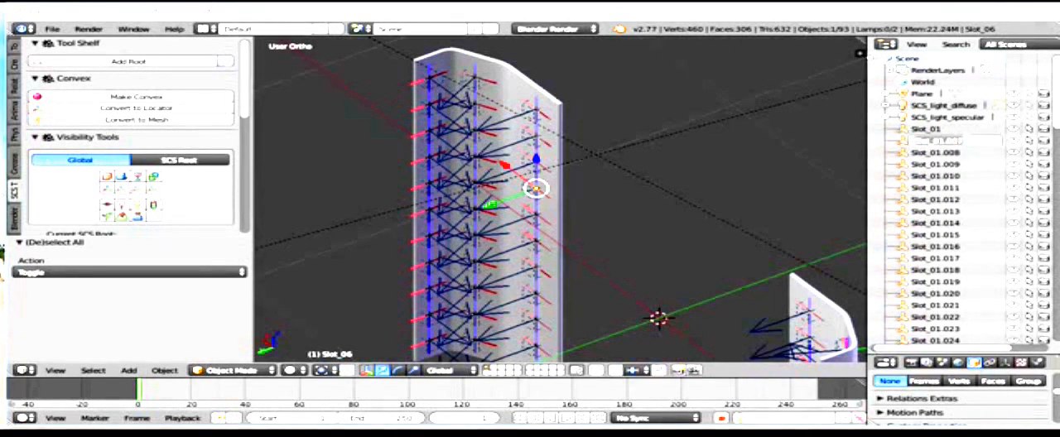
{"action": "double_click", "coordinate": [966, 153]}
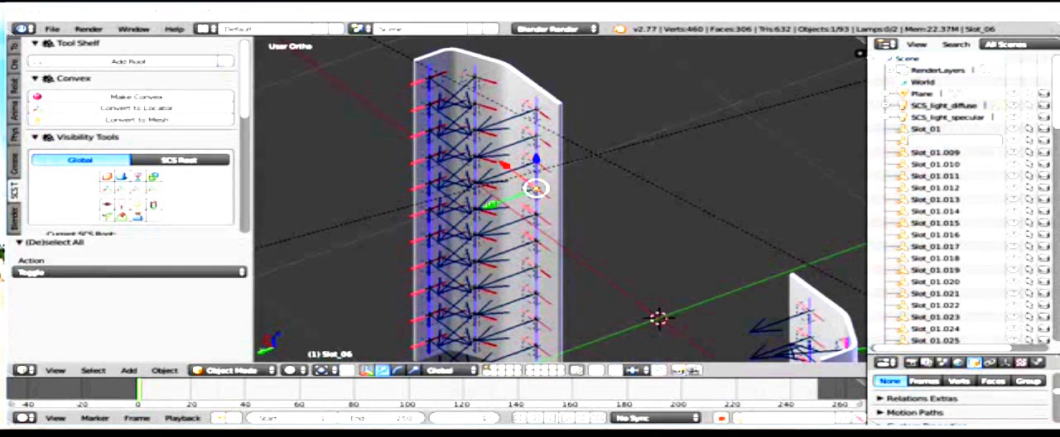
{"action": "double_click", "coordinate": [965, 152]}
{"action": "double_click", "coordinate": [961, 141]}
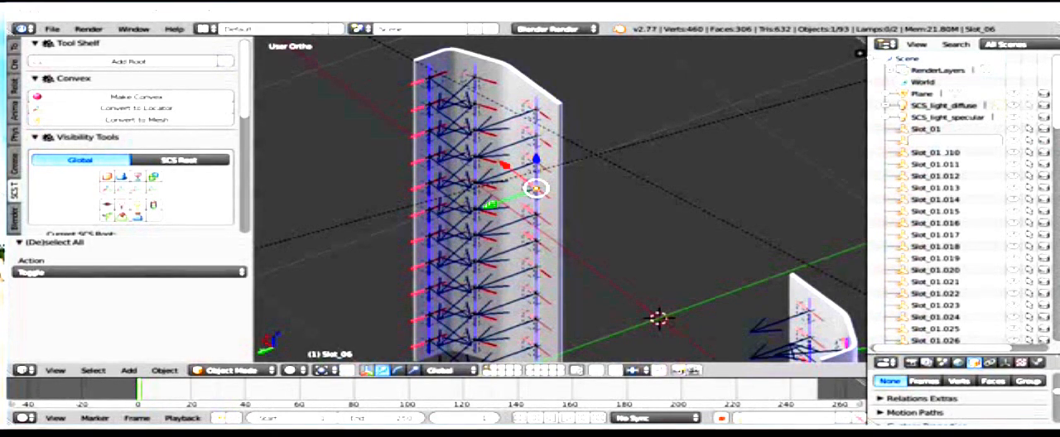
{"action": "double_click", "coordinate": [965, 151]}
{"action": "double_click", "coordinate": [956, 140]}
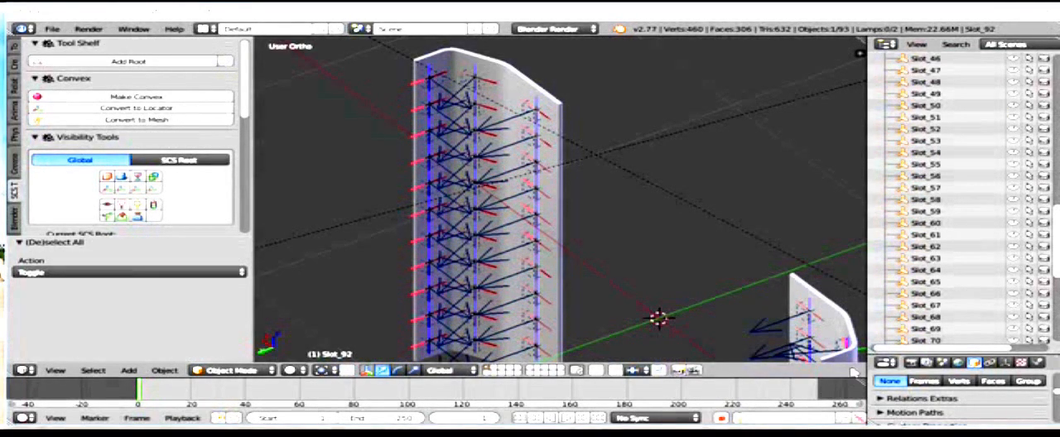
Step: Examine the placement and direction of the renamed locators along the panel
{"action": "scroll", "coordinate": [724, 261], "scroll_direction": "down", "scroll_amount": 5}
{"action": "middle_click_drag", "start_coordinate": [602, 244], "coordinate": [750, 187]}
{"action": "scroll", "coordinate": [840, 222], "scroll_direction": "up", "scroll_amount": 3}
{"action": "middle_click_drag", "start_coordinate": [671, 199], "coordinate": [727, 204]}
{"action": "scroll", "coordinate": [729, 206], "scroll_direction": "up", "scroll_amount": 3}
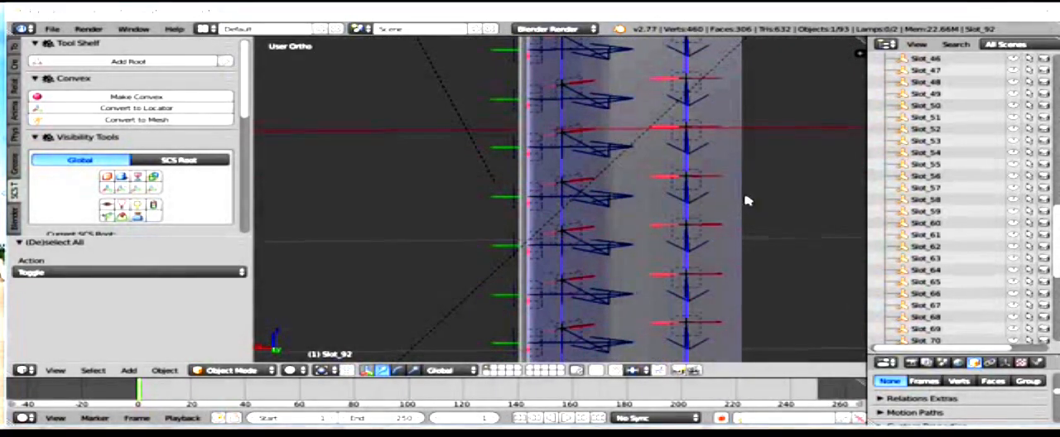
{"action": "scroll", "coordinate": [732, 193], "scroll_direction": "up", "scroll_amount": 1}
{"action": "scroll", "coordinate": [732, 192], "scroll_direction": "down", "scroll_amount": 1}
{"action": "middle_click_drag", "start_coordinate": [732, 192], "coordinate": [658, 248], "text": "shift"}
{"action": "scroll", "coordinate": [657, 249], "scroll_direction": "down", "scroll_amount": 1}
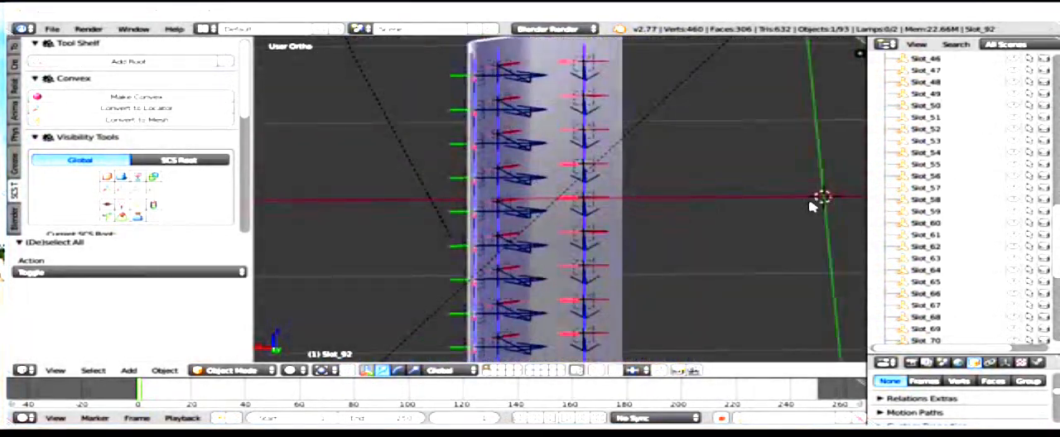
Step: Find the out-of-sequence locator Slot_3 in the scene's object list and rename it as Slot_93
{"action": "scroll", "coordinate": [959, 85], "scroll_direction": "up", "scroll_amount": 10}
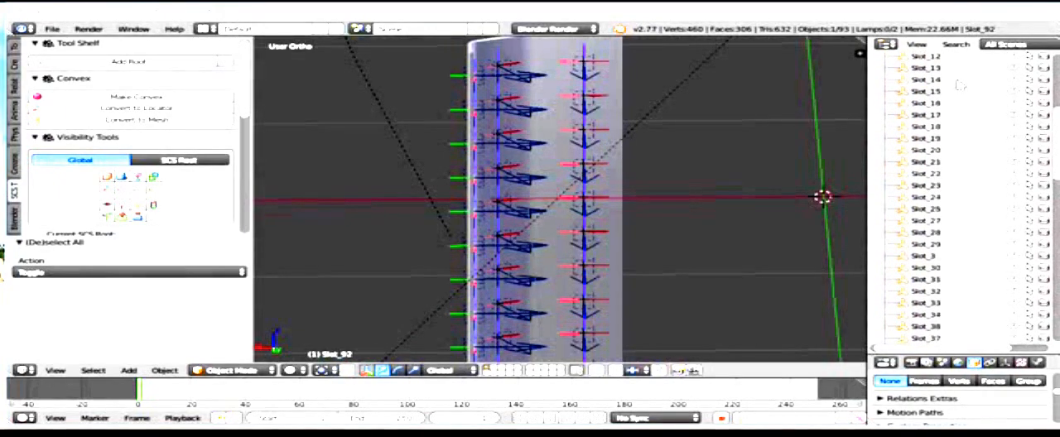
{"action": "scroll", "coordinate": [959, 84], "scroll_direction": "up", "scroll_amount": 5}
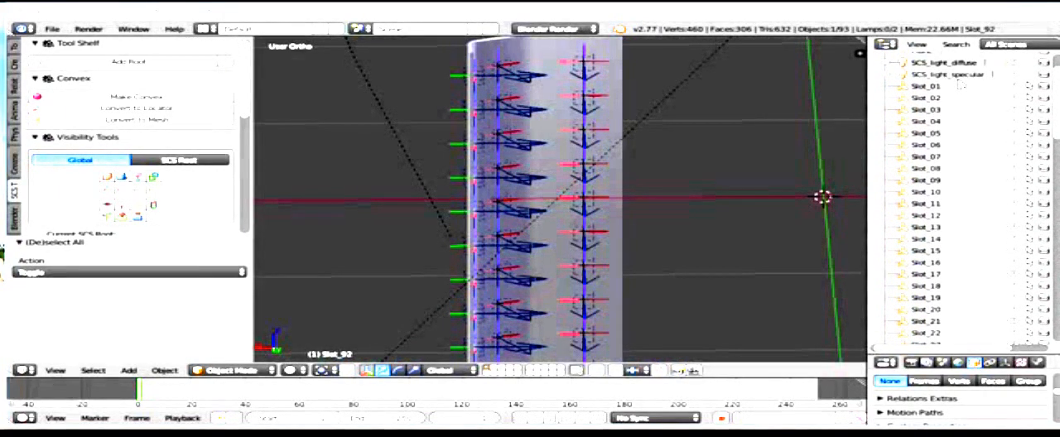
{"action": "scroll", "coordinate": [959, 84], "scroll_direction": "down", "scroll_amount": 3}
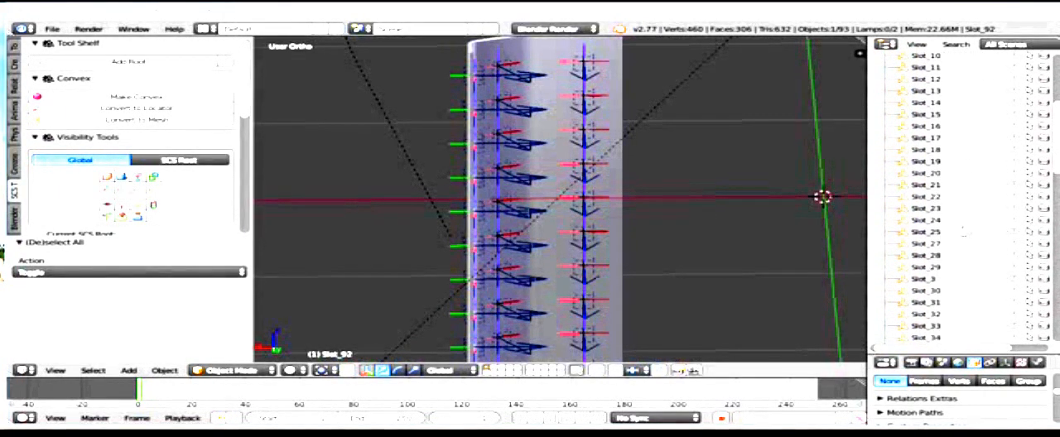
{"action": "left_click", "coordinate": [925, 279]}
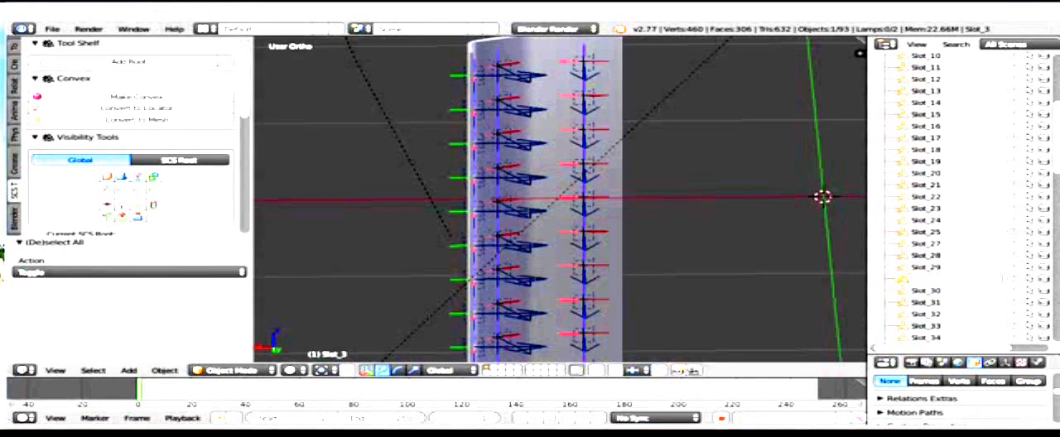
{"action": "key", "text": "Return"}
Step: Look through the renamed Slot entries and view the panel's locator columns from an angle
{"action": "scroll", "coordinate": [984, 157], "scroll_direction": "down", "scroll_amount": 20}
{"action": "scroll", "coordinate": [984, 154], "scroll_direction": "down", "scroll_amount": 1}
{"action": "scroll", "coordinate": [984, 154], "scroll_direction": "up", "scroll_amount": 20}
{"action": "scroll", "coordinate": [704, 158], "scroll_direction": "up", "scroll_amount": 3}
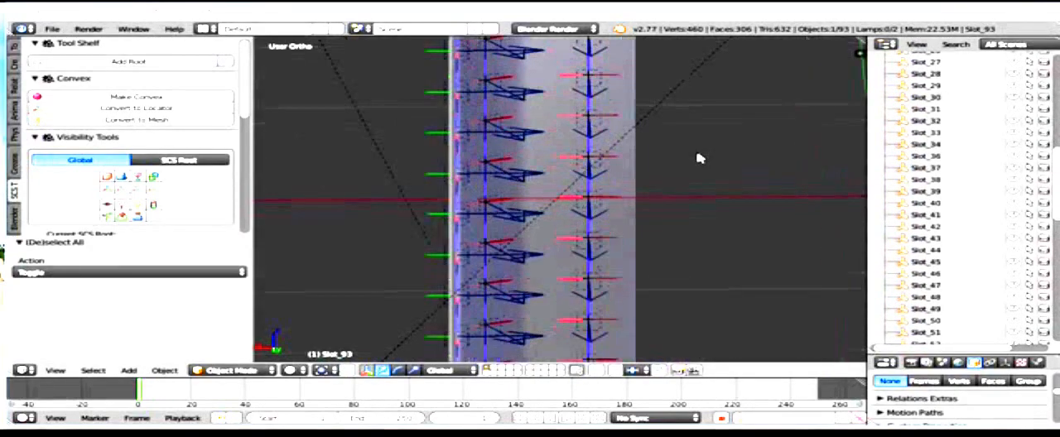
{"action": "scroll", "coordinate": [713, 159], "scroll_direction": "down", "scroll_amount": 7}
{"action": "middle_click_drag", "start_coordinate": [714, 161], "coordinate": [751, 182]}
{"action": "scroll", "coordinate": [751, 183], "scroll_direction": "up", "scroll_amount": 4}
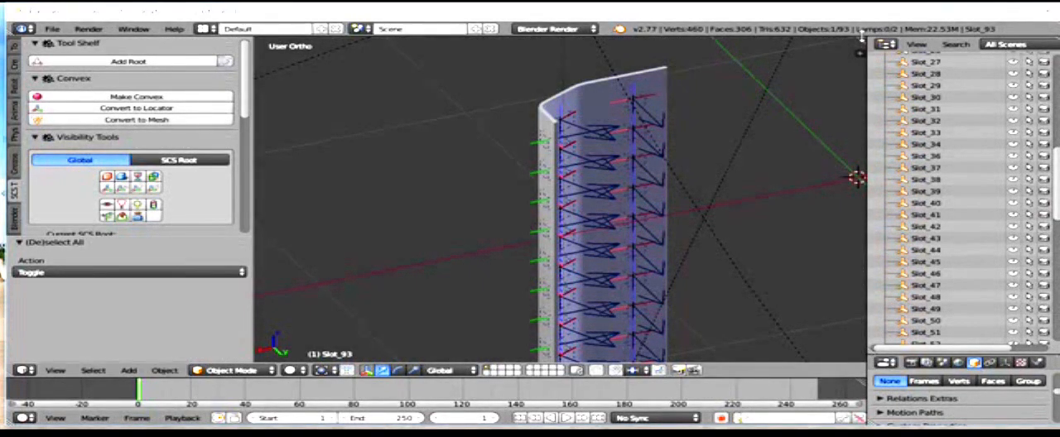
{"action": "left_click_drag", "start_coordinate": [861, 36], "coordinate": [589, 51]}
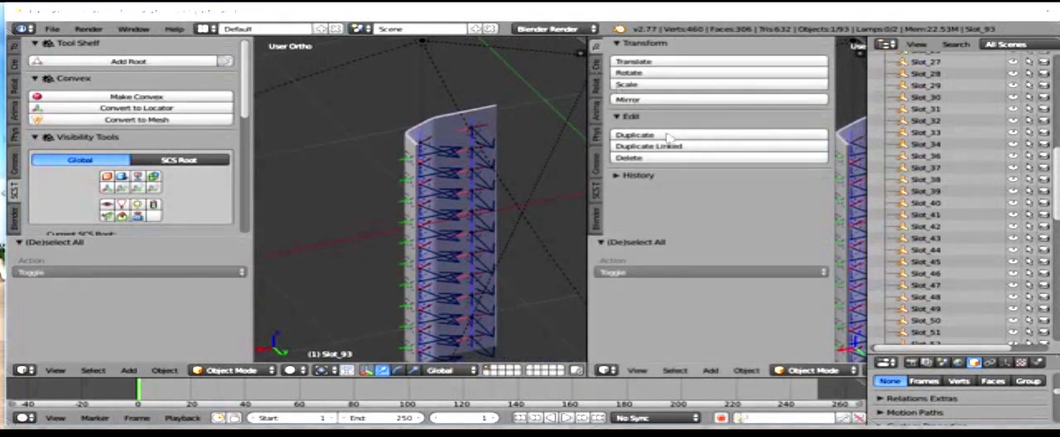
{"action": "left_click", "coordinate": [609, 370]}
{"action": "left_click", "coordinate": [631, 280]}
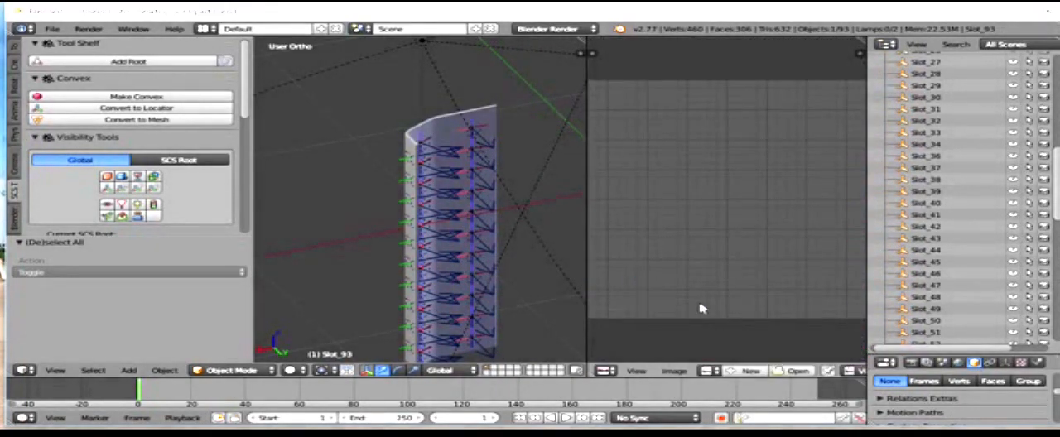
{"action": "left_click", "coordinate": [735, 372]}
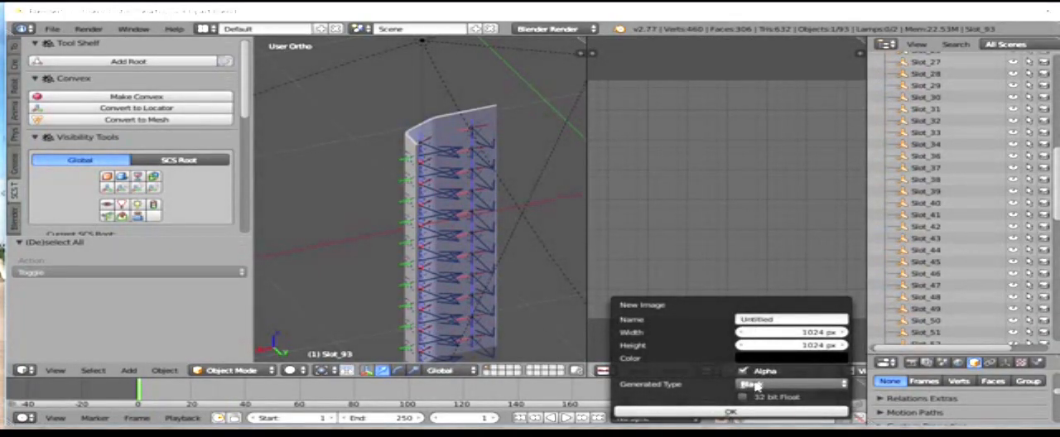
{"action": "left_click", "coordinate": [761, 360]}
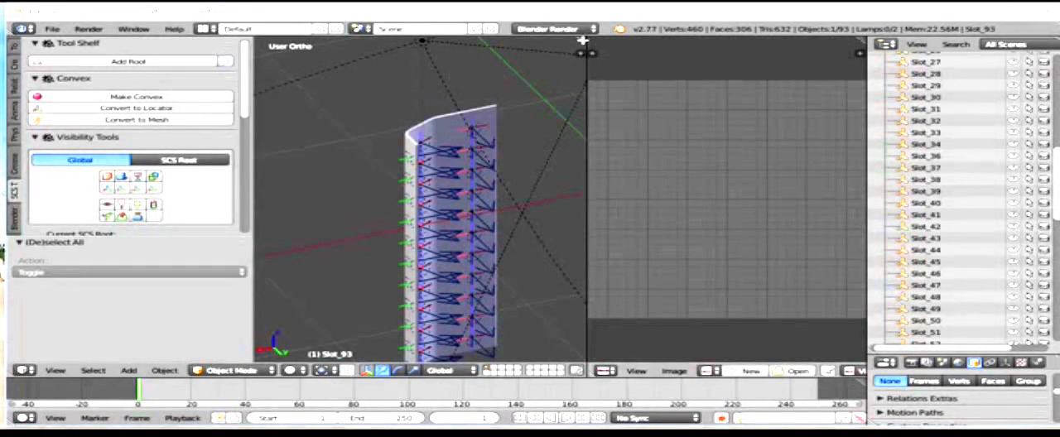
{"action": "left_click_drag", "start_coordinate": [585, 39], "coordinate": [675, 50]}
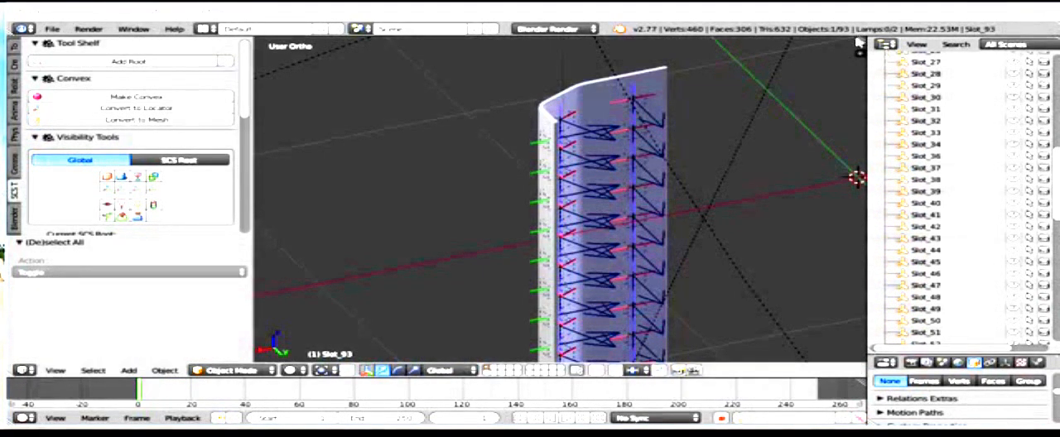
Step: Split the 3D view in two and turn the new area into a UV/Image Editor
{"action": "left_click_drag", "start_coordinate": [862, 39], "coordinate": [840, 40]}
{"action": "left_click_drag", "start_coordinate": [831, 178], "coordinate": [651, 192]}
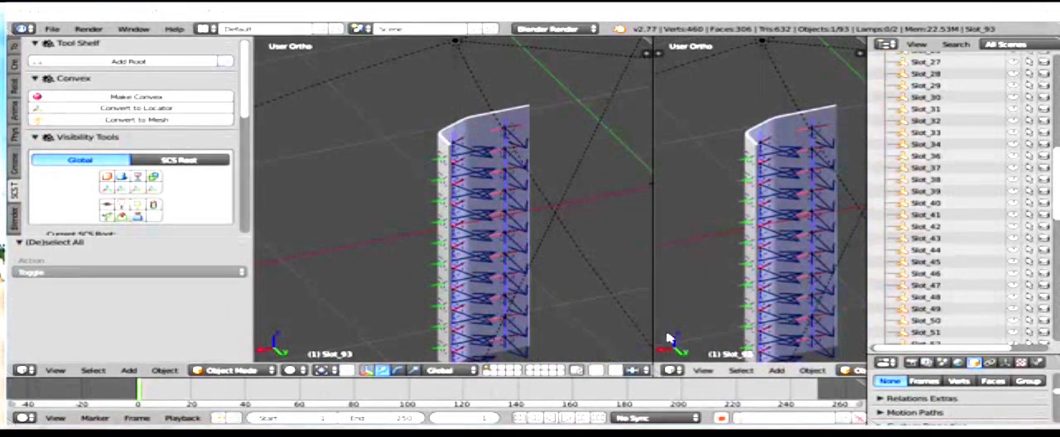
{"action": "left_click", "coordinate": [675, 369]}
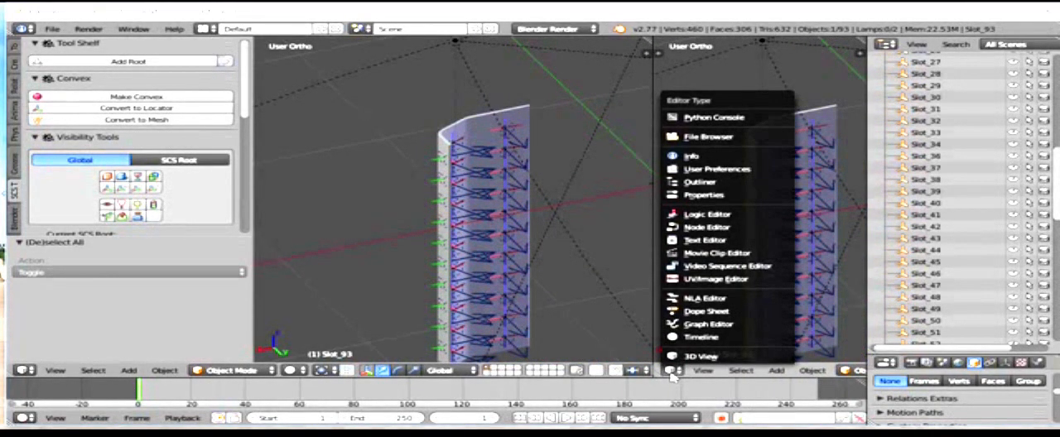
{"action": "left_click", "coordinate": [679, 280]}
Step: Create a new blank image in the UV/Image Editor, setting its fill colour to dark grey through a hex value
{"action": "left_click", "coordinate": [814, 371]}
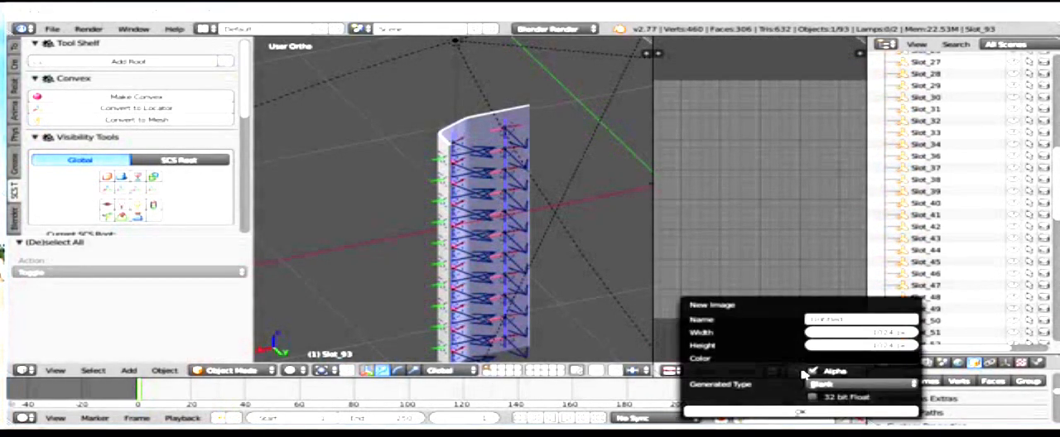
{"action": "left_click", "coordinate": [843, 361]}
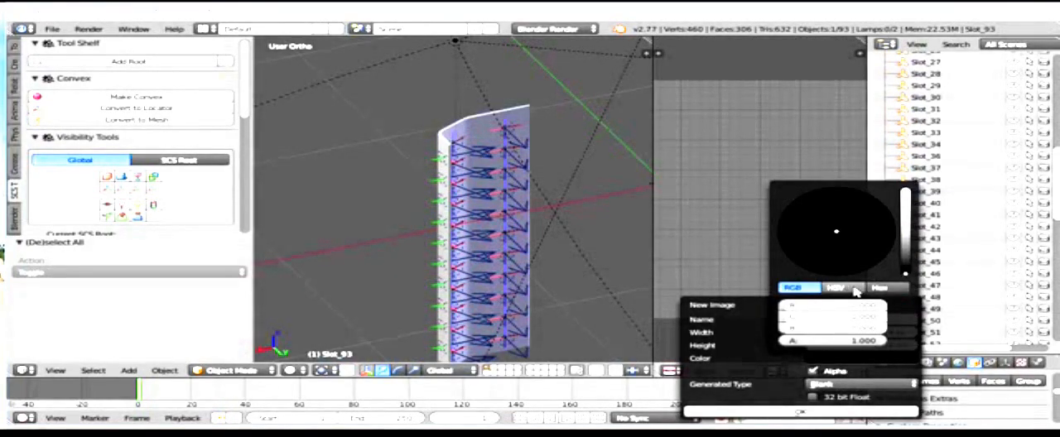
{"action": "left_click", "coordinate": [880, 288]}
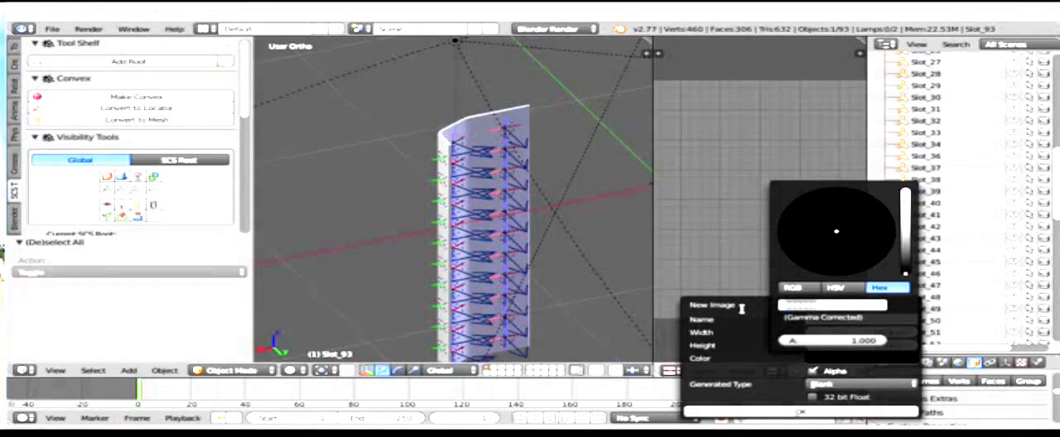
{"action": "key", "text": "BackSpace"}
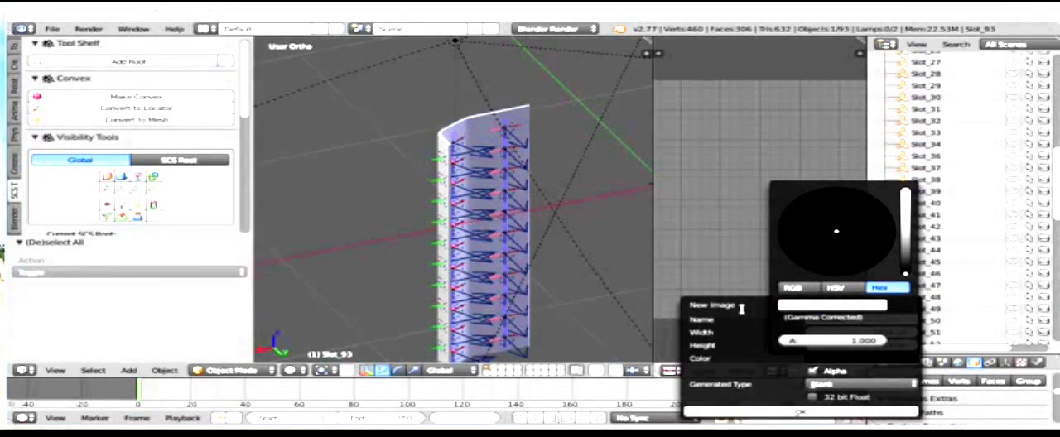
{"action": "key", "text": "Return"}
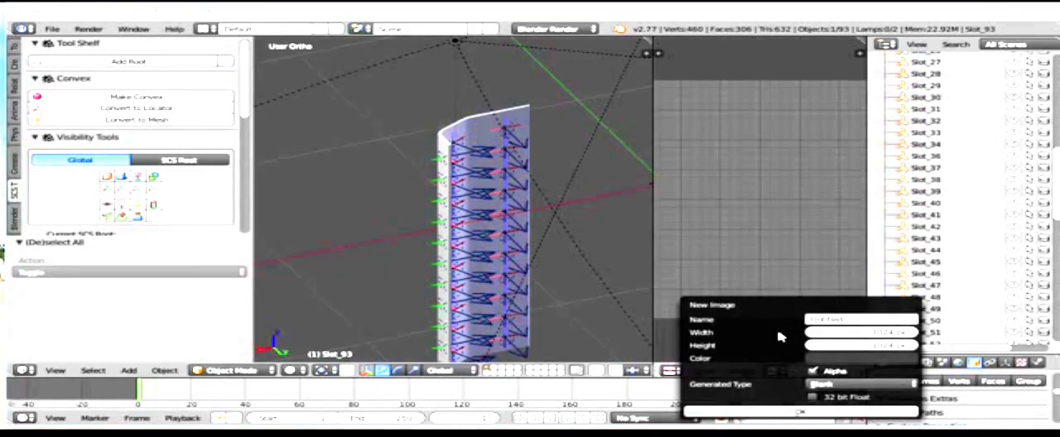
{"action": "left_click", "coordinate": [798, 411]}
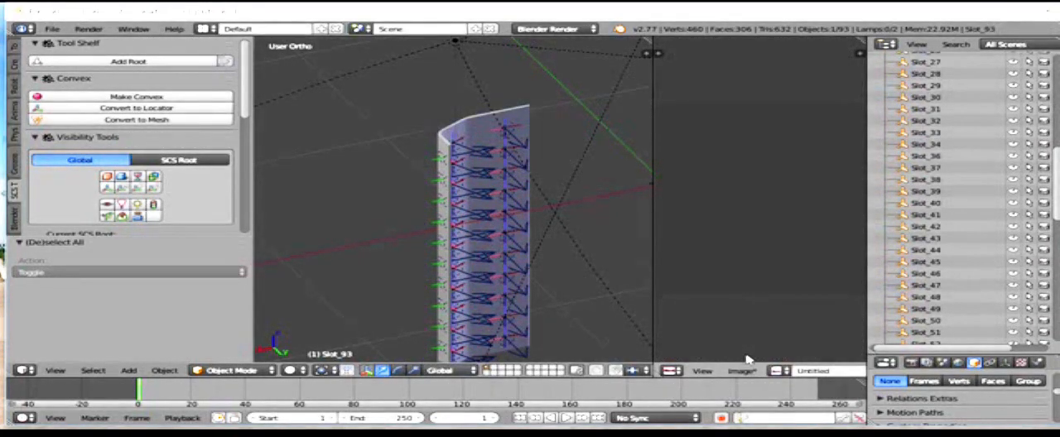
Step: Save the new image to the Desktop as chrome.png
{"action": "left_click", "coordinate": [743, 371]}
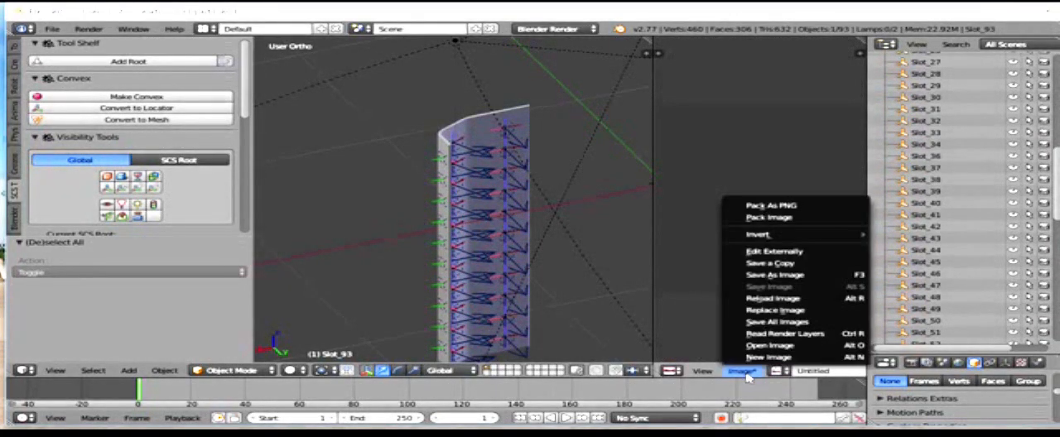
{"action": "left_click", "coordinate": [750, 274]}
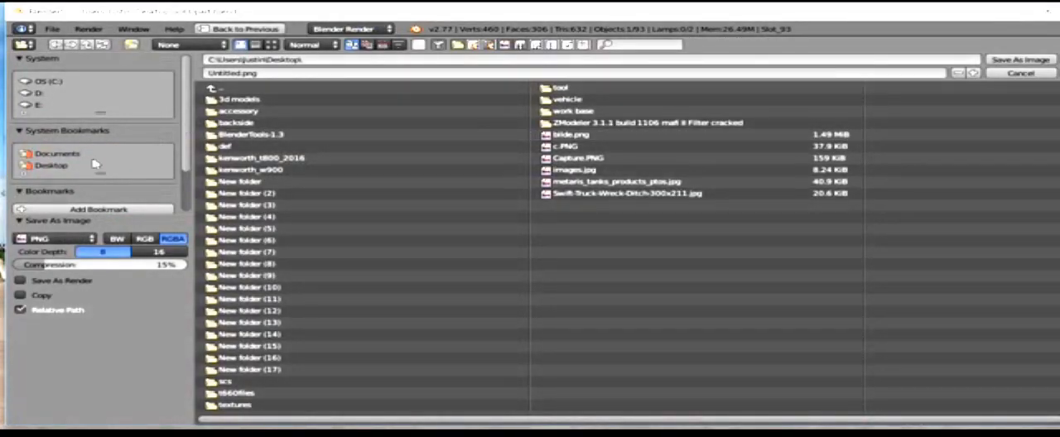
{"action": "left_click", "coordinate": [31, 172]}
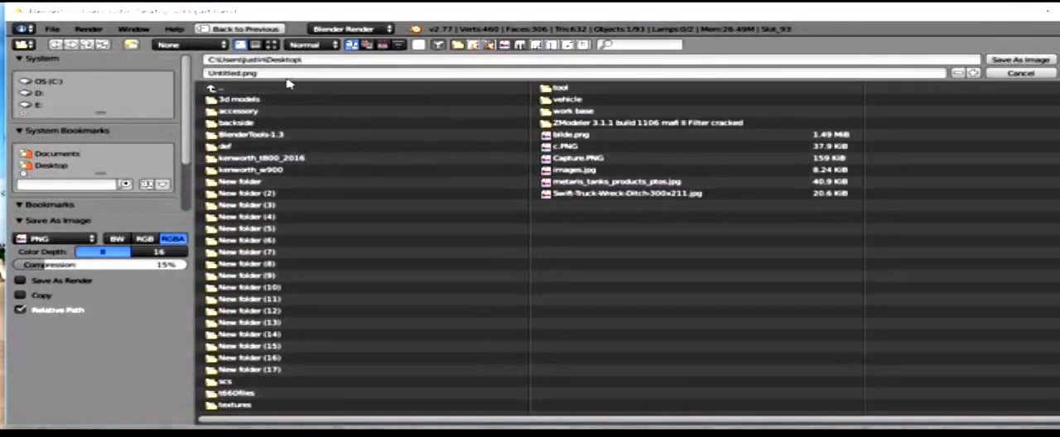
{"action": "left_click", "coordinate": [263, 73]}
{"action": "key", "text": "BackSpace"}
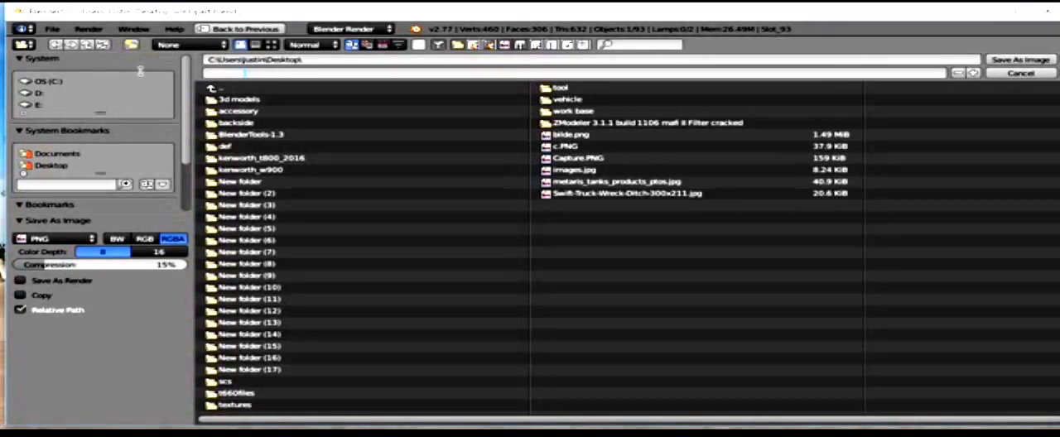
{"action": "key", "text": "BackSpace"}
{"action": "key", "text": "BackSpace"}
{"action": "key", "text": "BackSpace"}
{"action": "key", "text": "BackSpace"}
{"action": "key", "text": "BackSpace"}
{"action": "key", "text": "BackSpace"}
{"action": "key", "text": "BackSpace"}
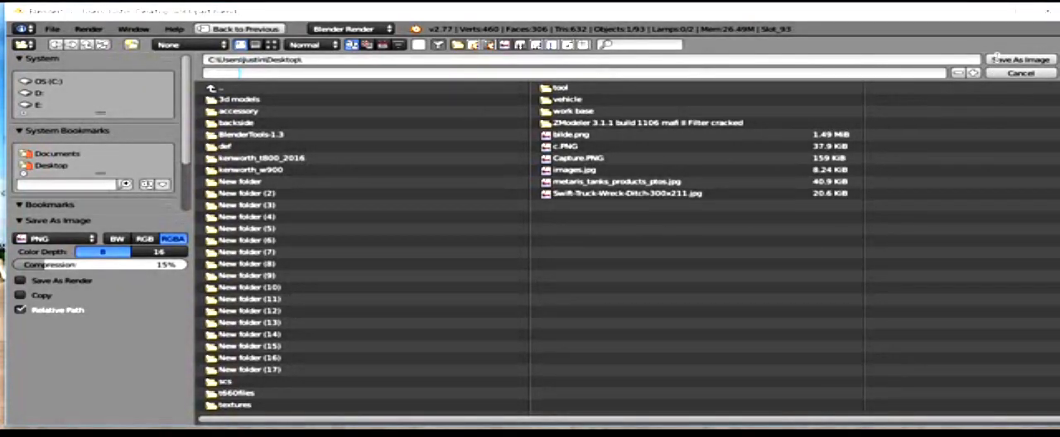
{"action": "left_click", "coordinate": [1029, 64]}
{"action": "left_click", "coordinate": [1030, 65]}
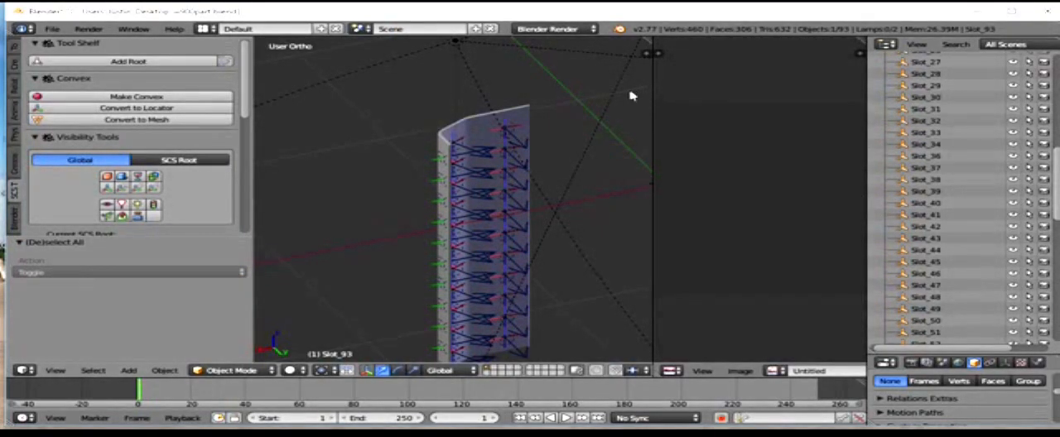
Step: Switch to the Windows desktop, create a new folder with its default name and move chrome.png into it
{"action": "scroll", "coordinate": [587, 105], "scroll_direction": "up", "scroll_amount": 1}
{"action": "scroll", "coordinate": [596, 100], "scroll_direction": "down", "scroll_amount": 4}
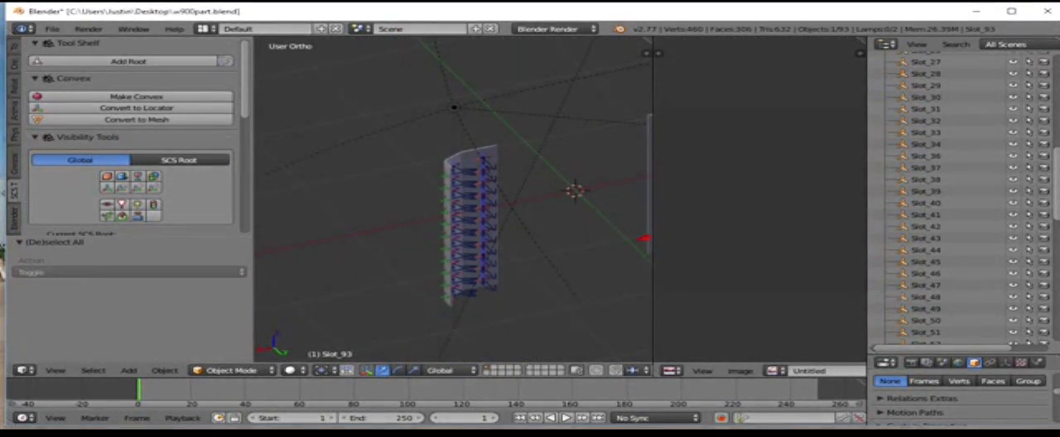
{"action": "left_click", "coordinate": [975, 11]}
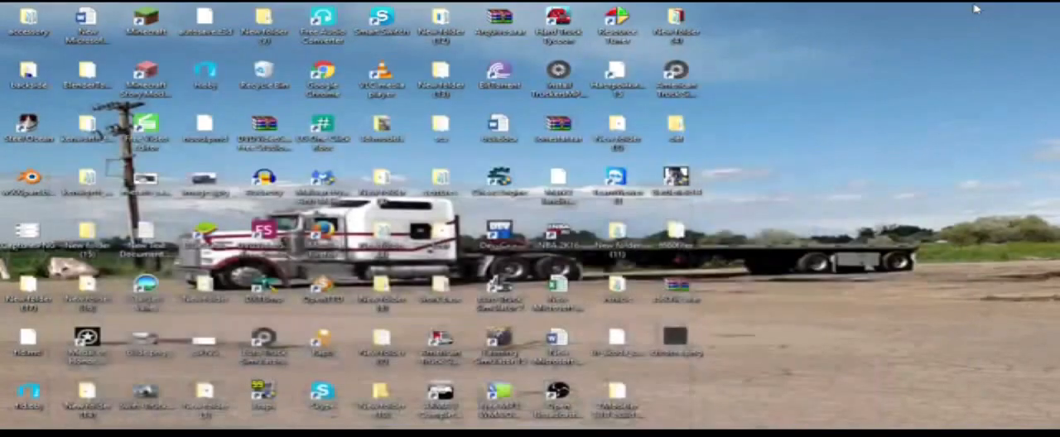
{"action": "right_click", "coordinate": [774, 178]}
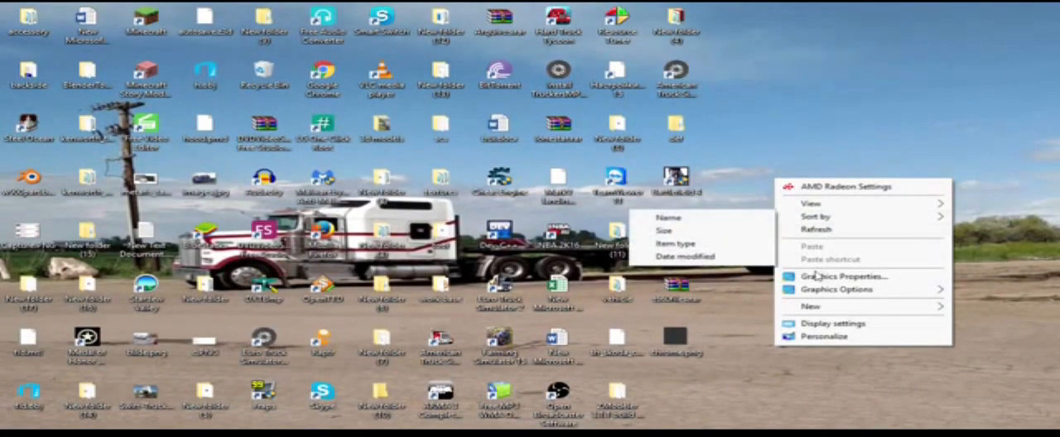
{"action": "mouse_move", "coordinate": [799, 309]}
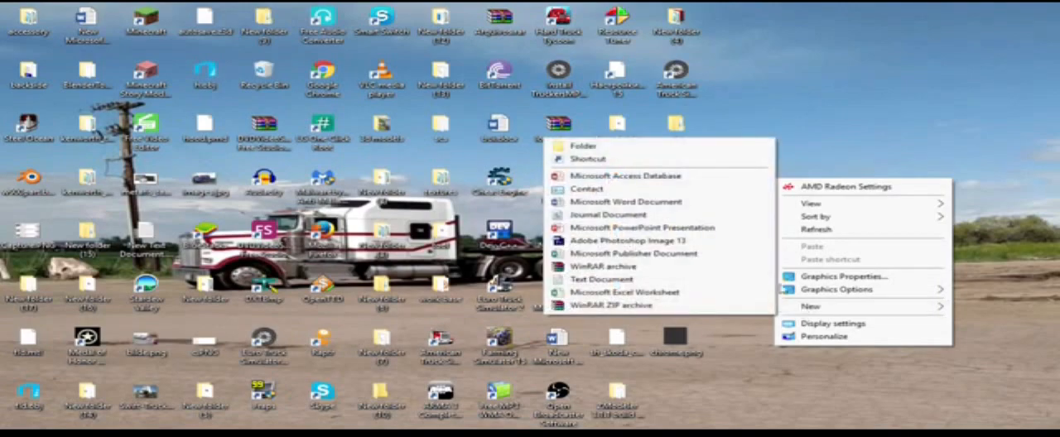
{"action": "left_click", "coordinate": [650, 147]}
{"action": "left_click_drag", "start_coordinate": [687, 346], "coordinate": [678, 390]}
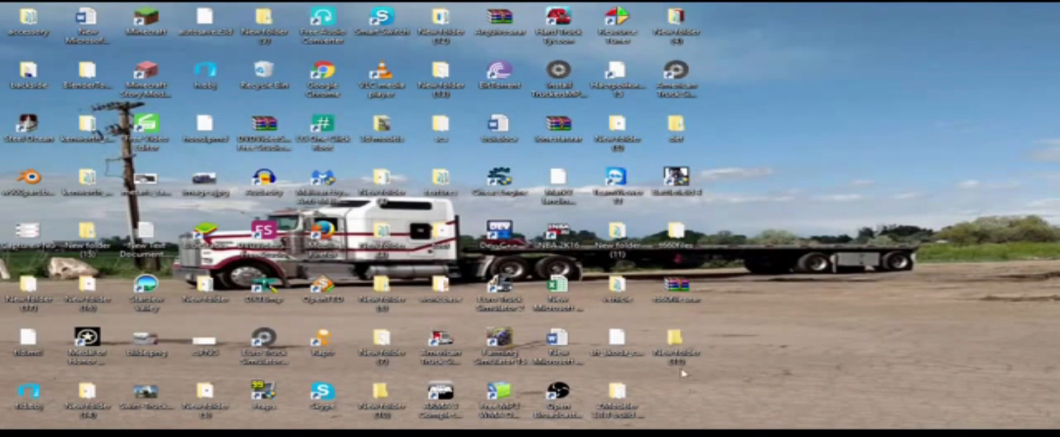
{"action": "double_click", "coordinate": [678, 343]}
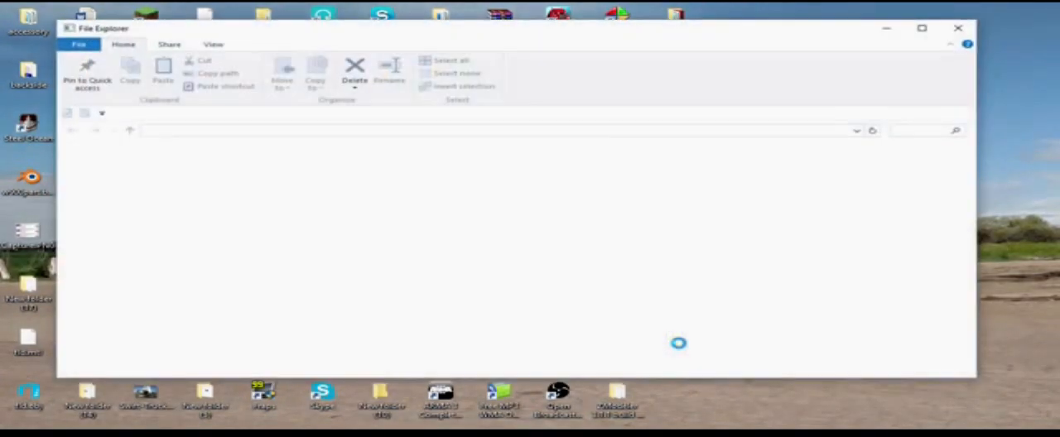
{"action": "left_click_drag", "start_coordinate": [439, 29], "coordinate": [520, 95]}
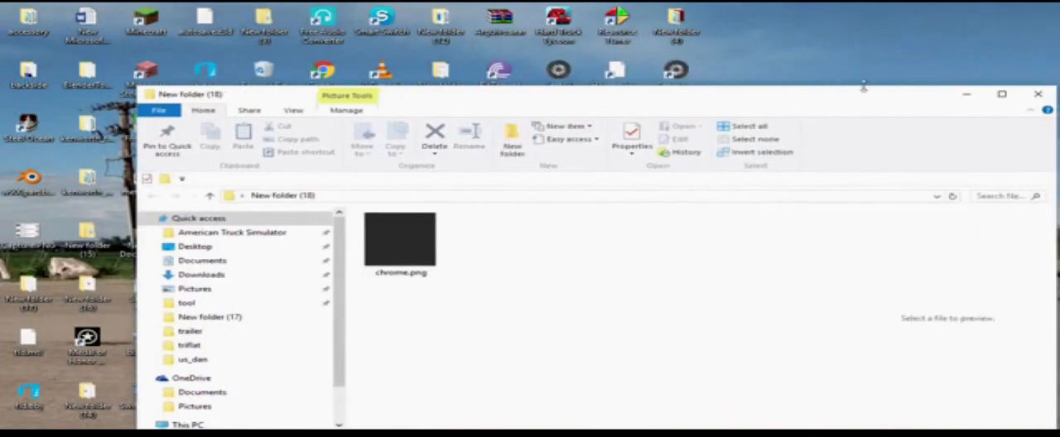
{"action": "left_click", "coordinate": [967, 95]}
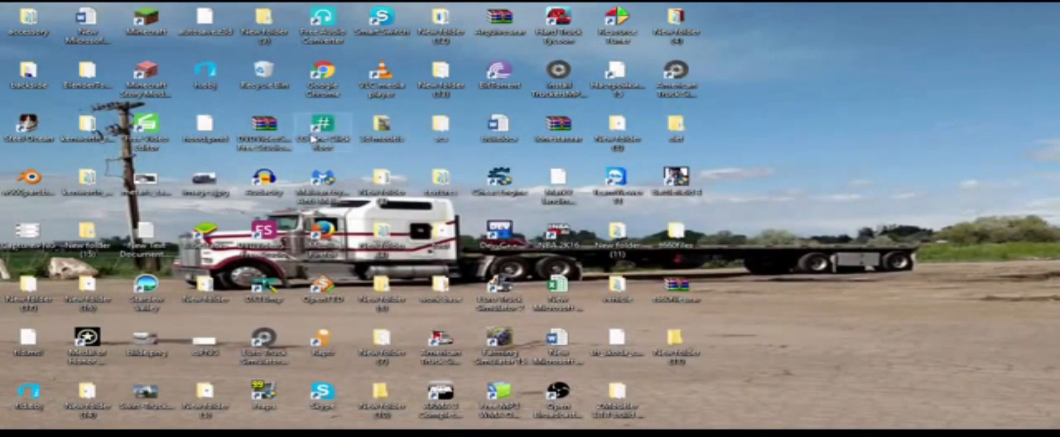
Step: Open the material/environment folder inside the desktop's scs folder and find the generic_s.dds texture
{"action": "double_click", "coordinate": [440, 139]}
{"action": "scroll", "coordinate": [314, 194], "scroll_direction": "down", "scroll_amount": 2}
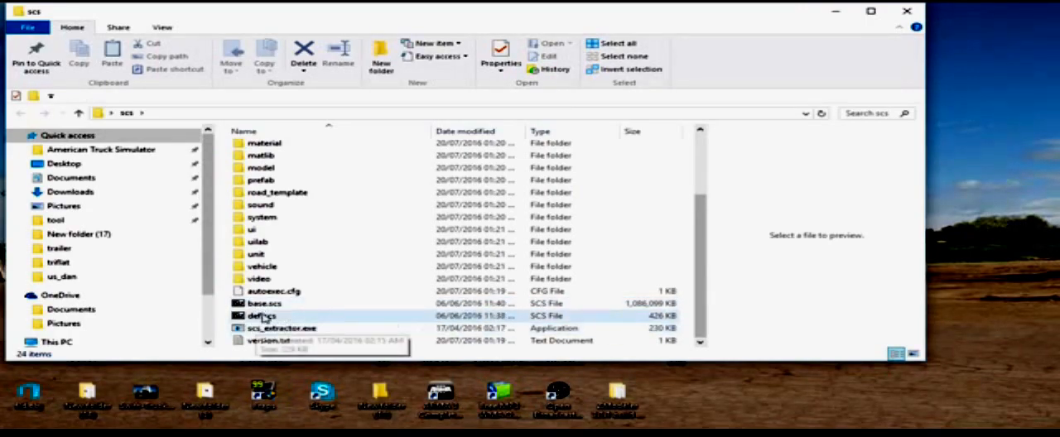
{"action": "scroll", "coordinate": [279, 288], "scroll_direction": "up", "scroll_amount": 3}
{"action": "left_click", "coordinate": [280, 237]}
{"action": "double_click", "coordinate": [280, 236]}
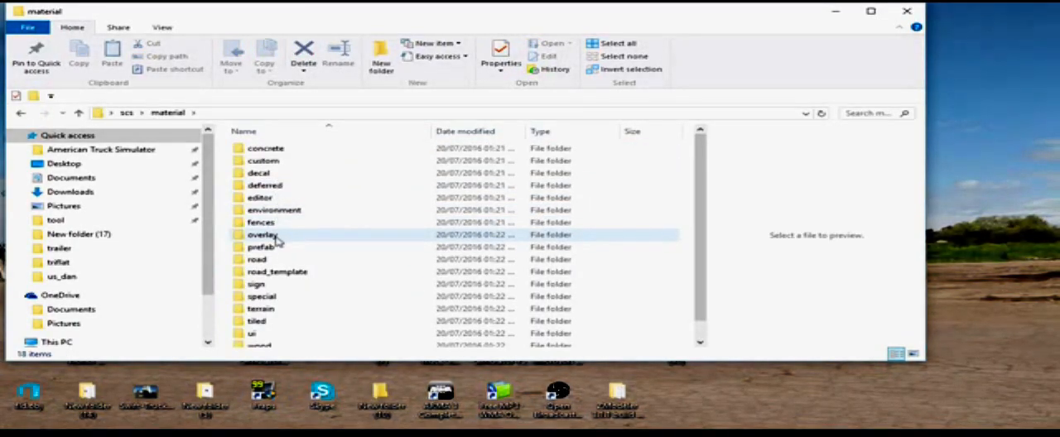
{"action": "double_click", "coordinate": [275, 213]}
{"action": "scroll", "coordinate": [431, 219], "scroll_direction": "down", "scroll_amount": 6}
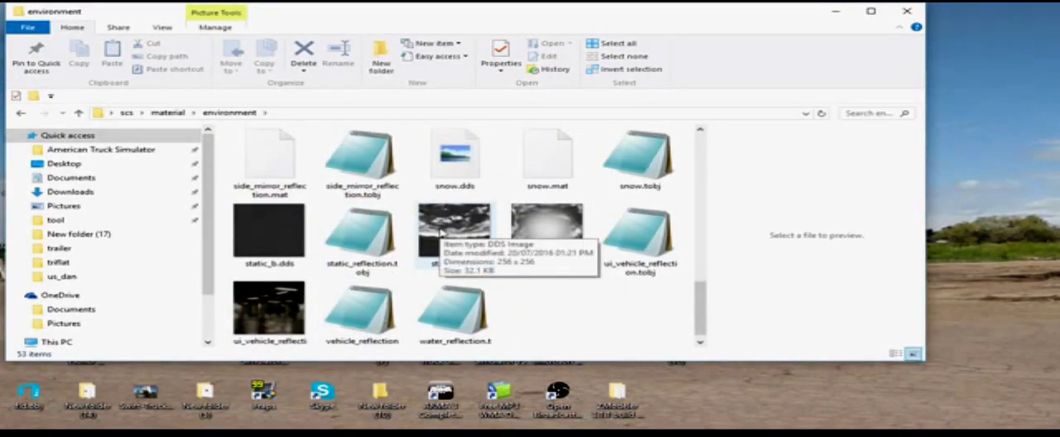
{"action": "scroll", "coordinate": [442, 233], "scroll_direction": "up", "scroll_amount": 3}
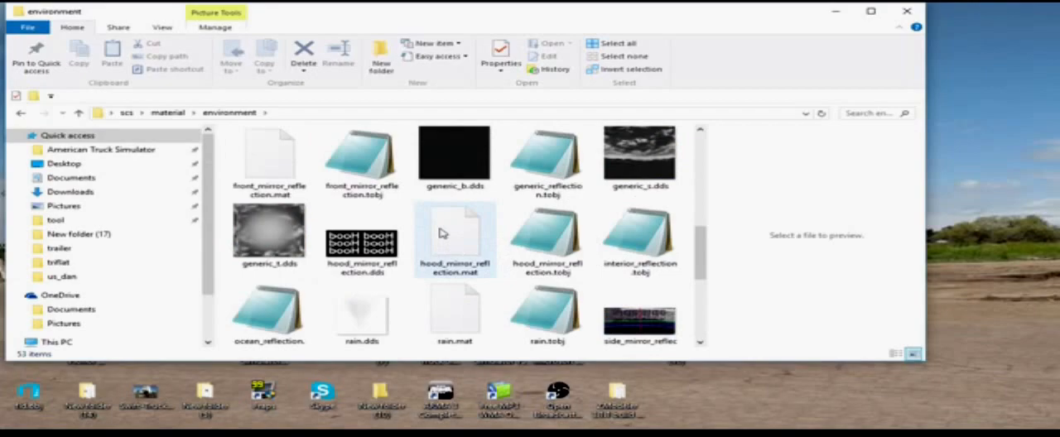
Step: Duplicate generic_s.dds within the environment folder
{"action": "left_click", "coordinate": [667, 171]}
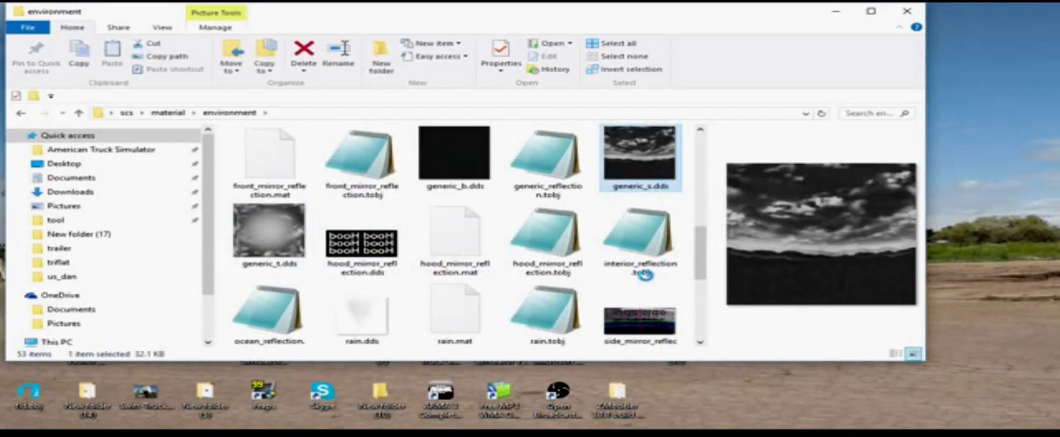
{"action": "right_click", "coordinate": [652, 187]}
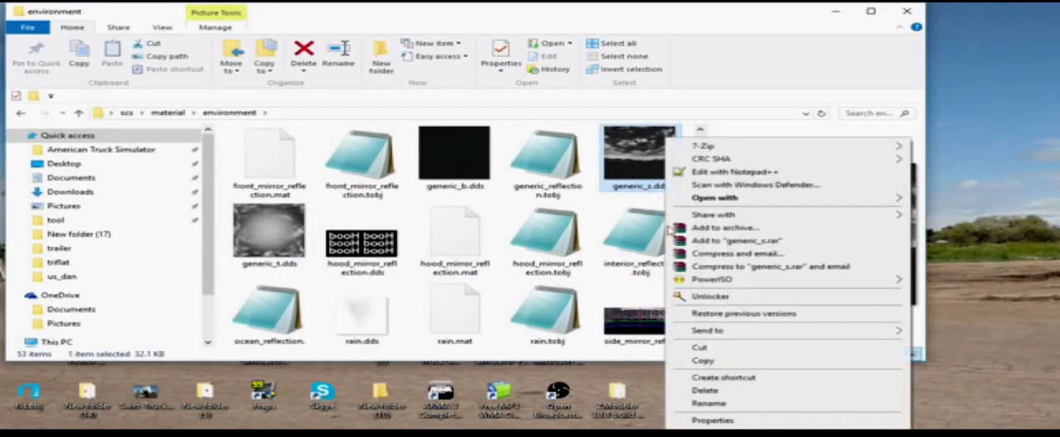
{"action": "left_click", "coordinate": [704, 364]}
{"action": "right_click", "coordinate": [593, 292]}
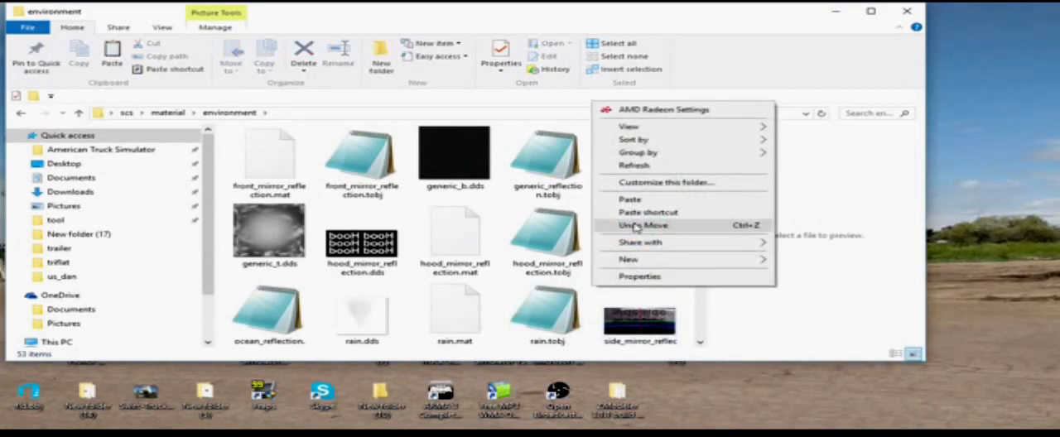
{"action": "left_click", "coordinate": [639, 133]}
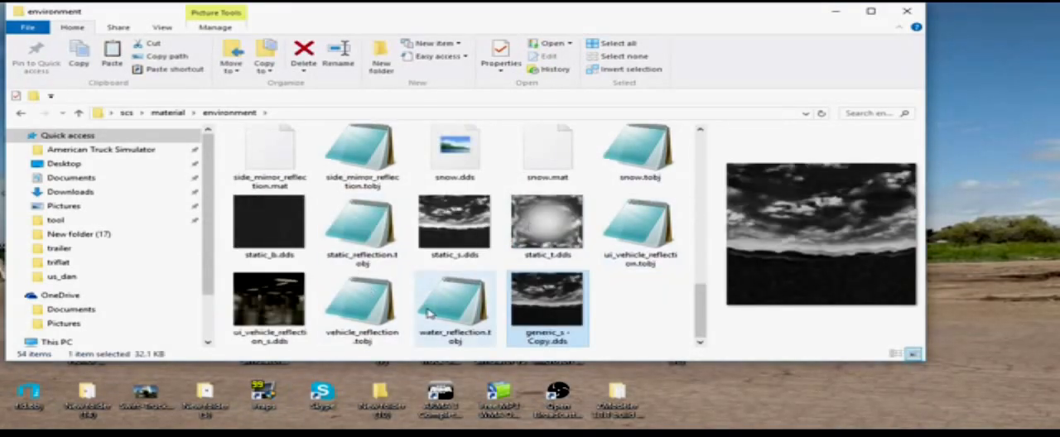
Step: Rename the copy of generic_s.dds as vehicle_reflection.dds, reusing the name of vehicle_reflection.tobj
{"action": "left_click", "coordinate": [370, 323]}
{"action": "right_click", "coordinate": [370, 323]}
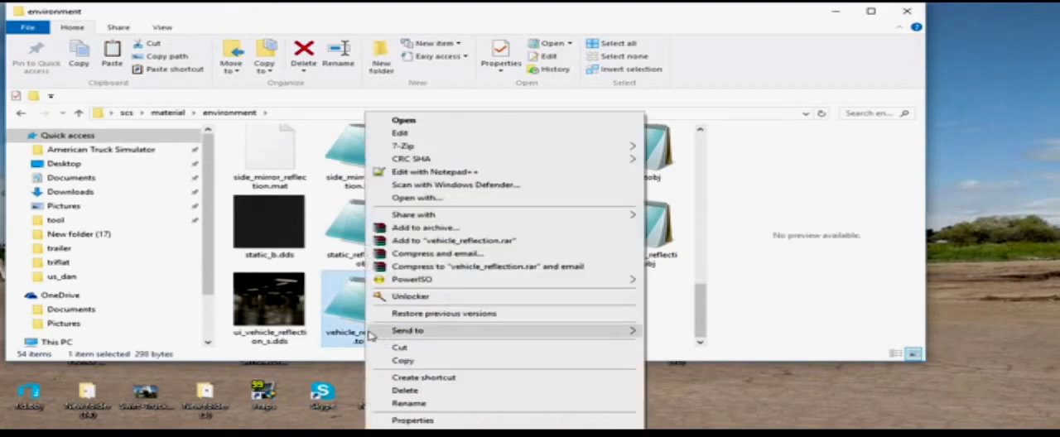
{"action": "left_click", "coordinate": [417, 403]}
{"action": "right_click", "coordinate": [374, 334]}
{"action": "left_click", "coordinate": [406, 208]}
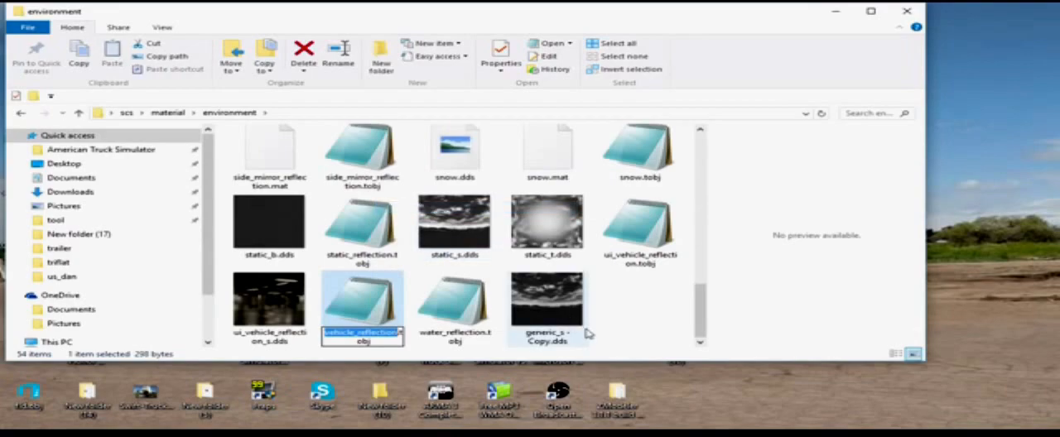
{"action": "left_click", "coordinate": [544, 330]}
{"action": "right_click", "coordinate": [544, 330]}
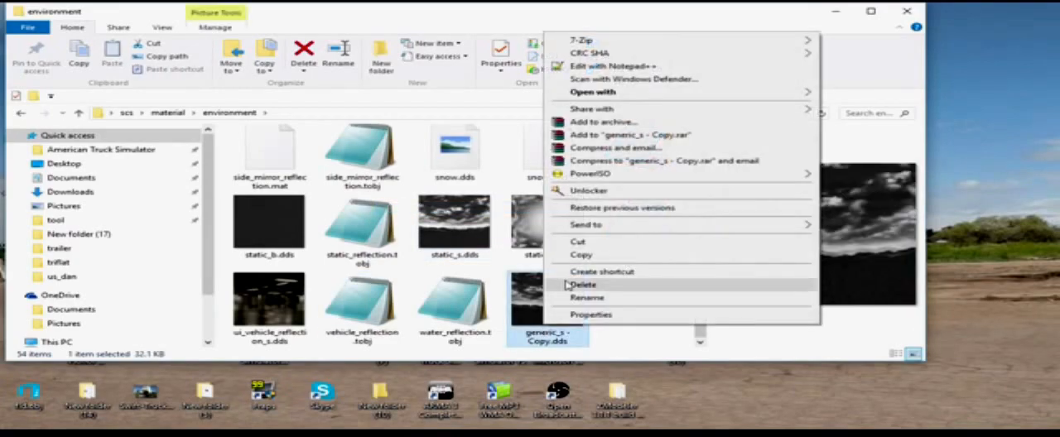
{"action": "left_click", "coordinate": [578, 300]}
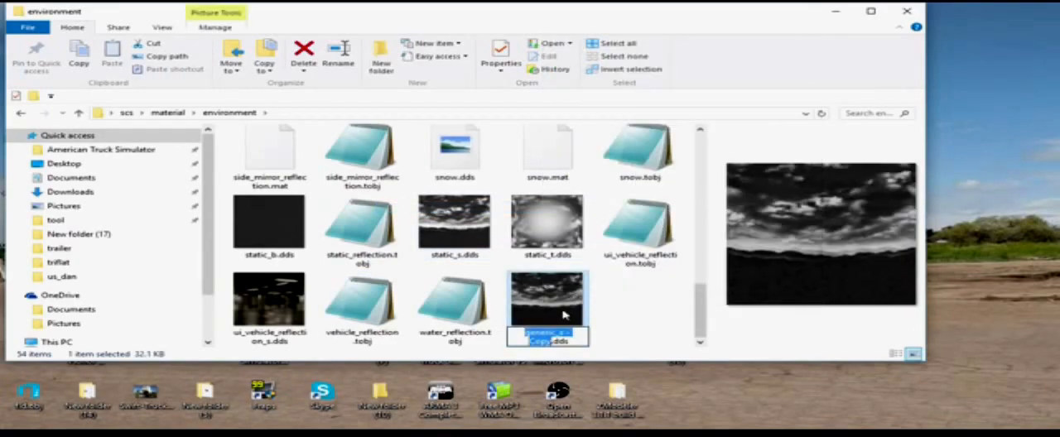
{"action": "key", "text": "ctrl+v"}
{"action": "left_click", "coordinate": [622, 293]}
Step: Place vehicle_reflection.dds from the environment folder into New folder (18) on the desktop, alongside chrome.png
{"action": "left_click", "coordinate": [371, 295]}
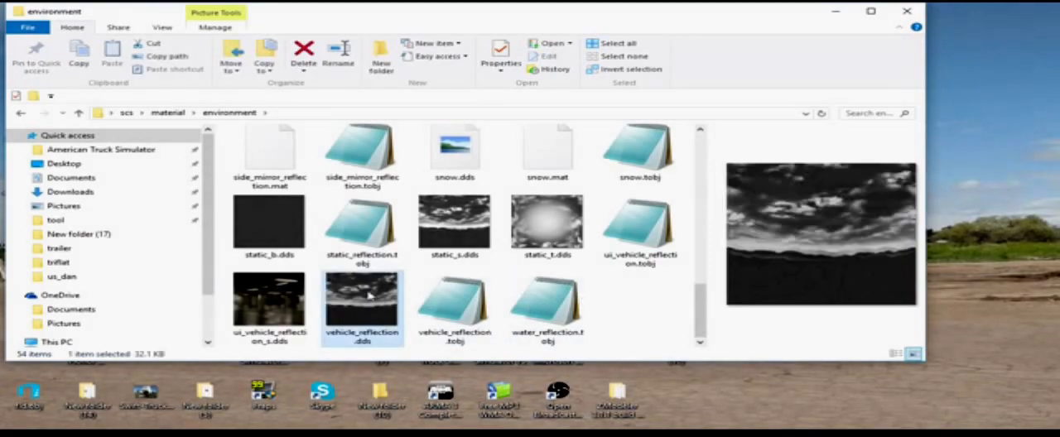
{"action": "right_click", "coordinate": [370, 296]}
{"action": "left_click", "coordinate": [406, 362]}
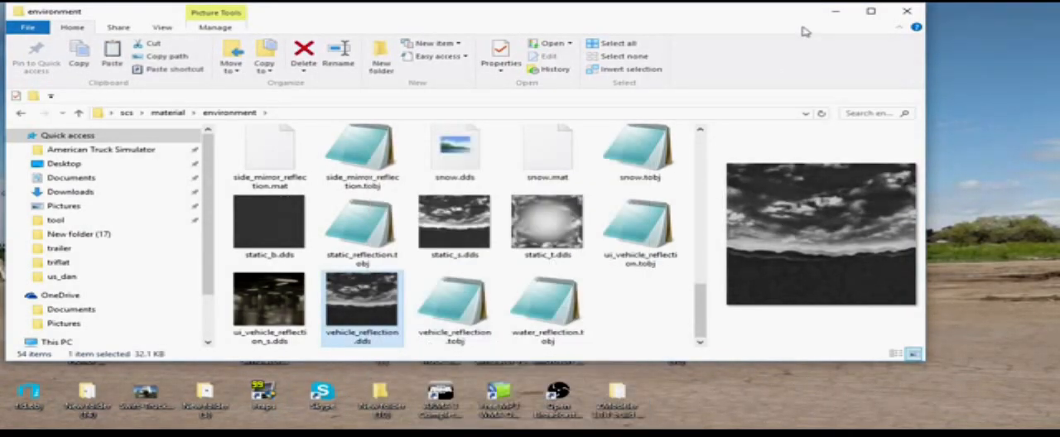
{"action": "left_click", "coordinate": [833, 11]}
{"action": "double_click", "coordinate": [677, 340]}
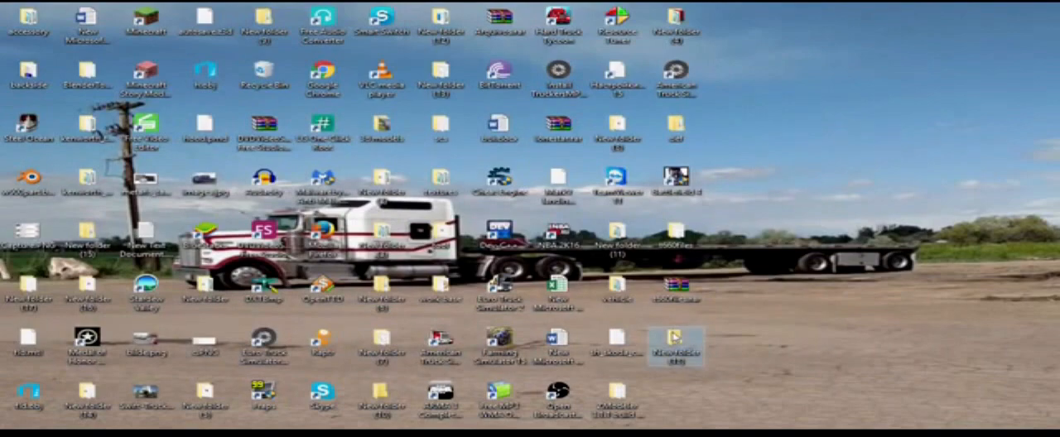
{"action": "right_click", "coordinate": [586, 300]}
{"action": "left_click", "coordinate": [644, 182]}
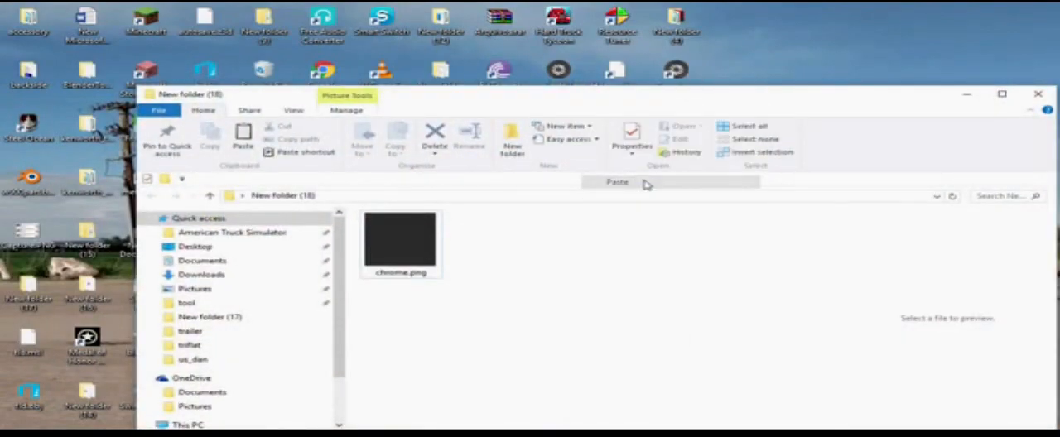
{"action": "left_click", "coordinate": [966, 93]}
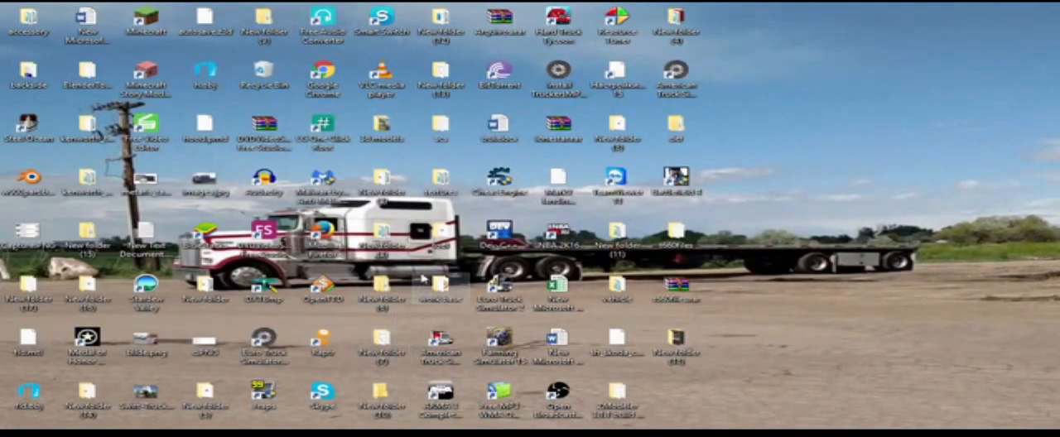
Step: Open New folder (9) on the desktop and examine the contents of its material/environment folder
{"action": "double_click", "coordinate": [263, 24]}
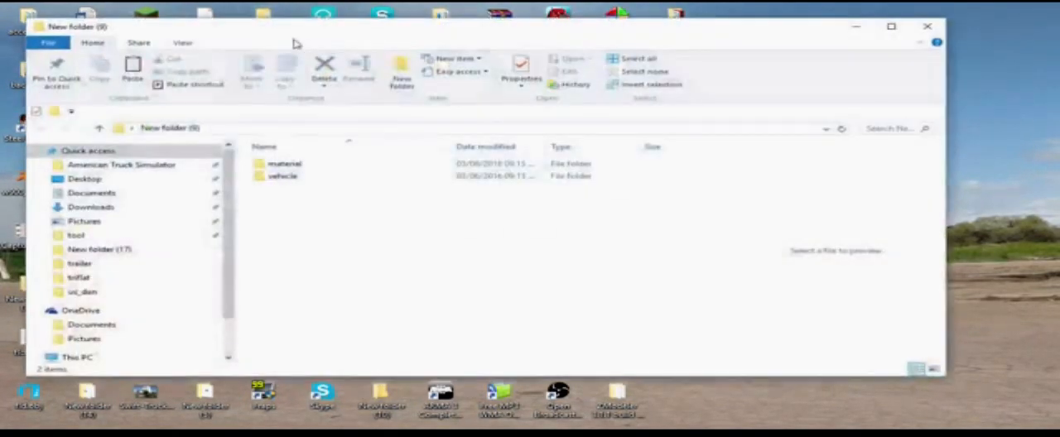
{"action": "left_click", "coordinate": [323, 170]}
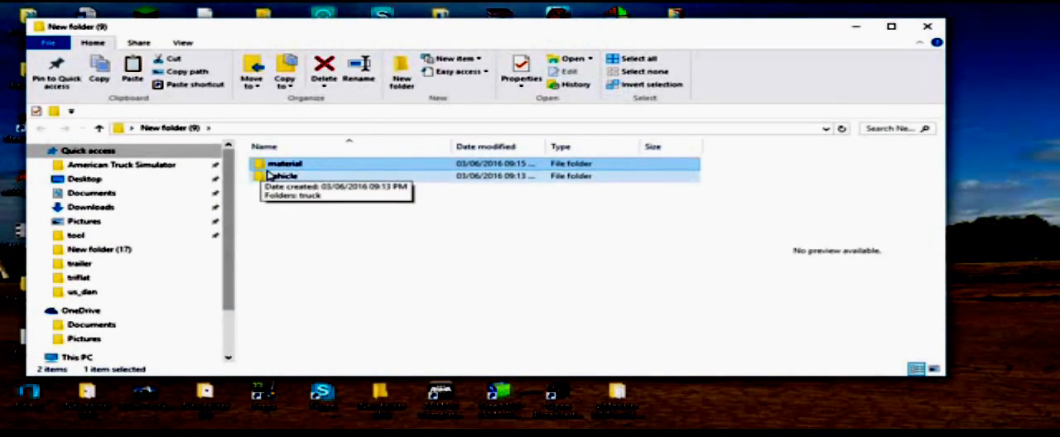
{"action": "double_click", "coordinate": [274, 168]}
{"action": "double_click", "coordinate": [278, 168]}
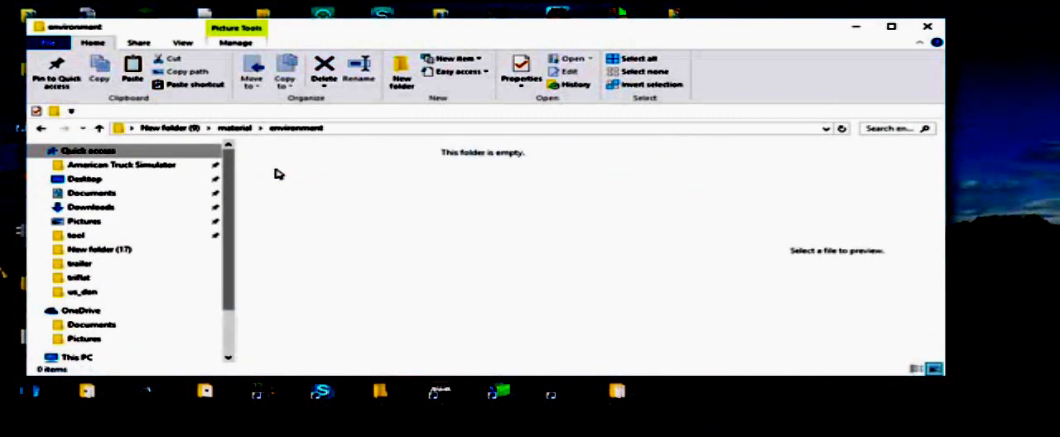
{"action": "key", "text": "BackSpace"}
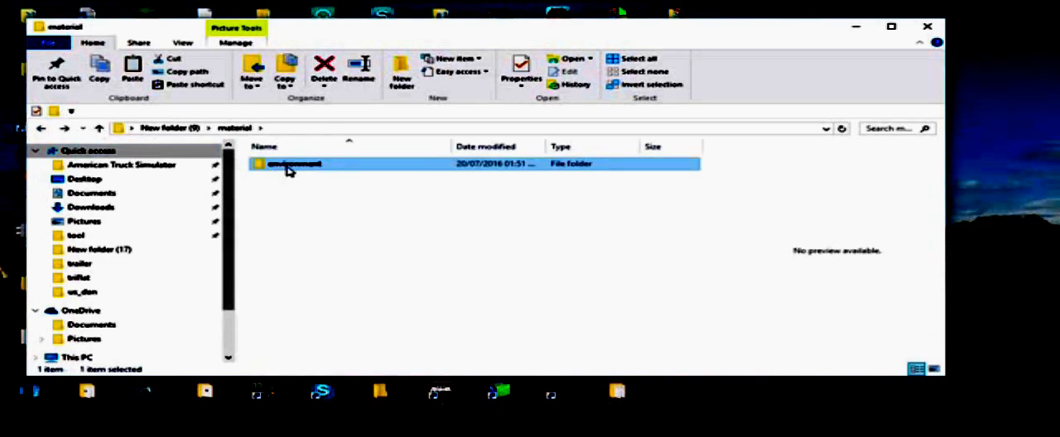
{"action": "key", "text": "BackSpace"}
{"action": "key", "text": "ctrl+c"}
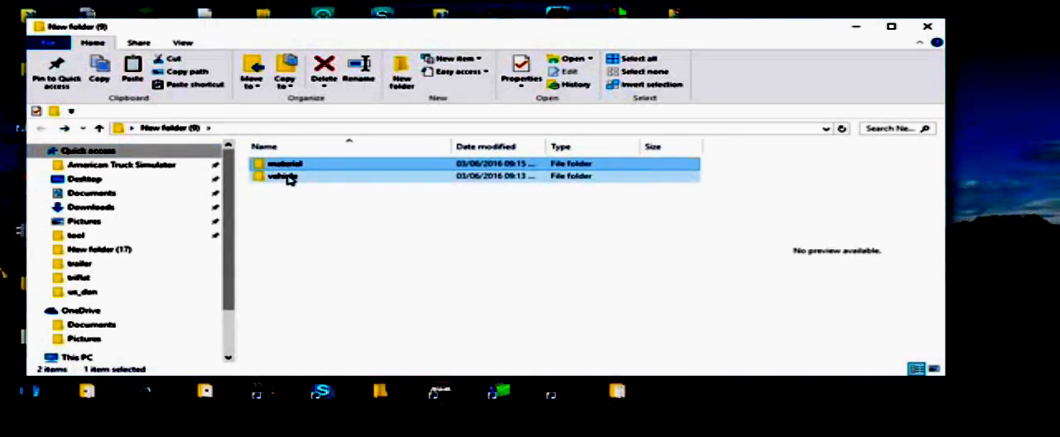
Step: Examine the vehicle/truck/upgrade folder structure inside New folder (9), returning to its top level
{"action": "double_click", "coordinate": [286, 177]}
{"action": "left_click", "coordinate": [284, 167]}
{"action": "double_click", "coordinate": [278, 165]}
{"action": "double_click", "coordinate": [282, 166]}
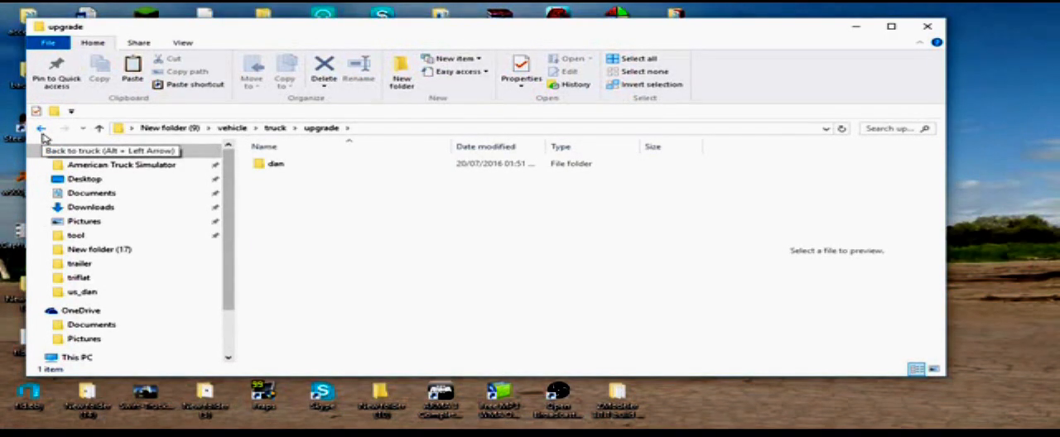
{"action": "left_click", "coordinate": [41, 130]}
{"action": "left_click", "coordinate": [41, 128]}
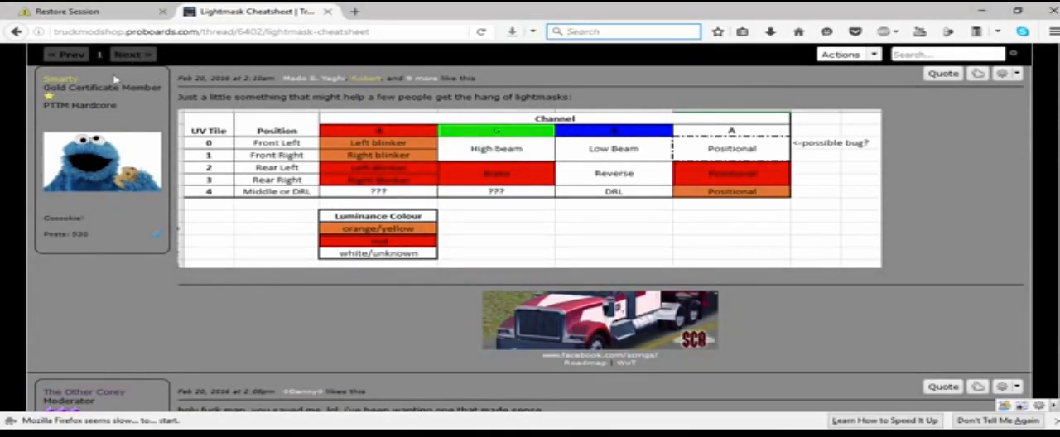
Step: Switch to Firefox and open the online-convert.com image to TGA converter in a new tab
{"action": "scroll", "coordinate": [111, 87], "scroll_direction": "up", "scroll_amount": 3}
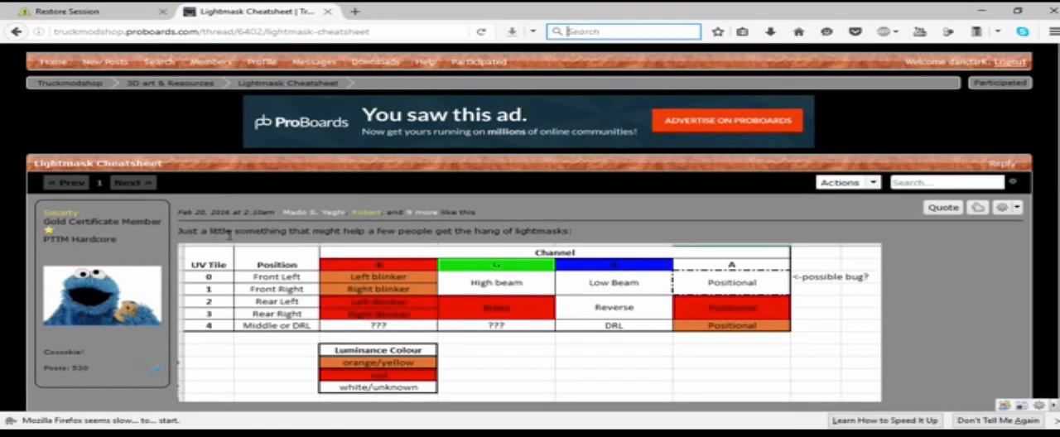
{"action": "scroll", "coordinate": [232, 240], "scroll_direction": "down", "scroll_amount": 3}
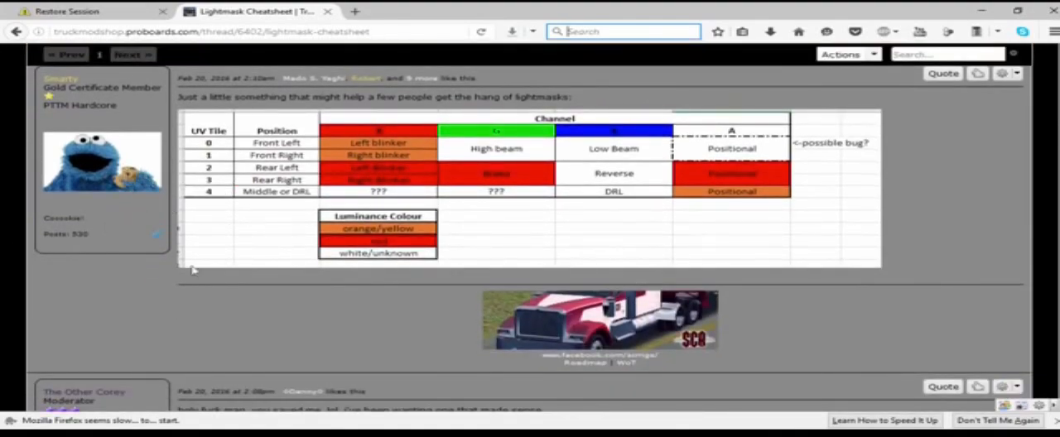
{"action": "scroll", "coordinate": [162, 155], "scroll_direction": "up", "scroll_amount": 3}
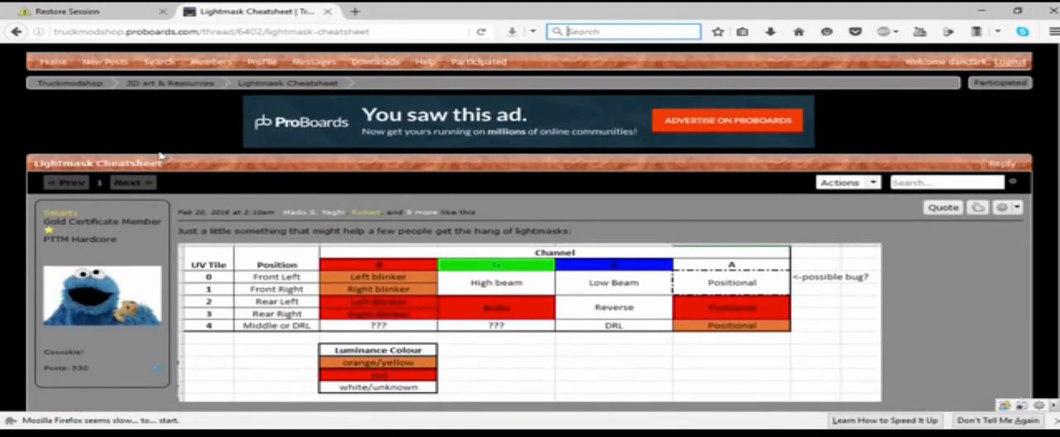
{"action": "left_click", "coordinate": [352, 10]}
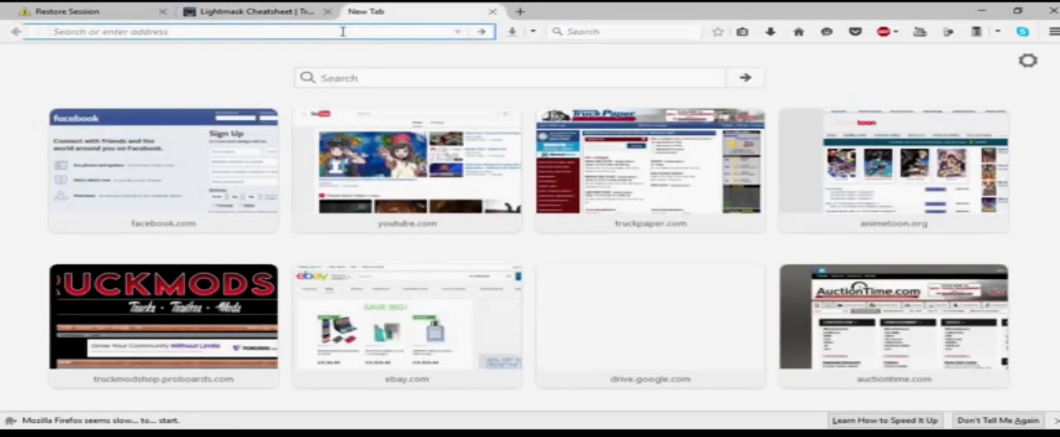
{"action": "type", "text": "tg"}
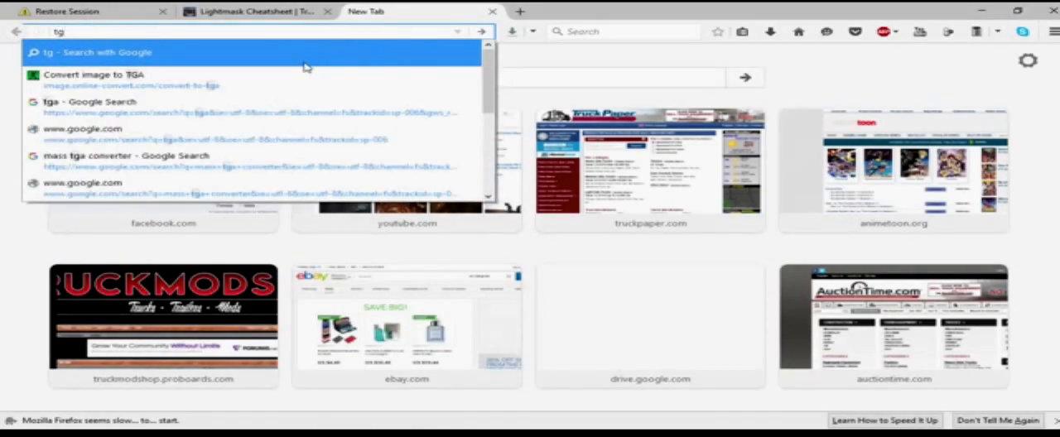
{"action": "left_click", "coordinate": [290, 76]}
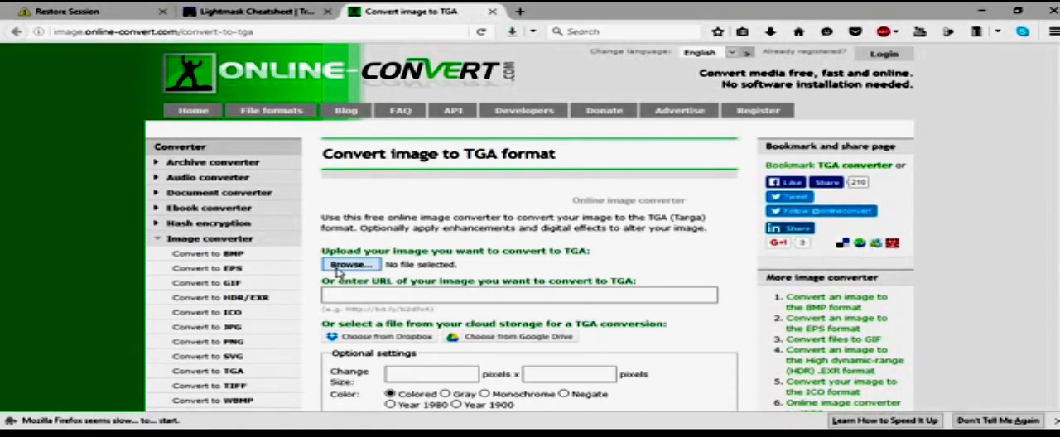
Step: Choose vehicle_reflection.dds from New folder (18) on the desktop as the image to upload for TGA conversion
{"action": "left_click", "coordinate": [337, 266]}
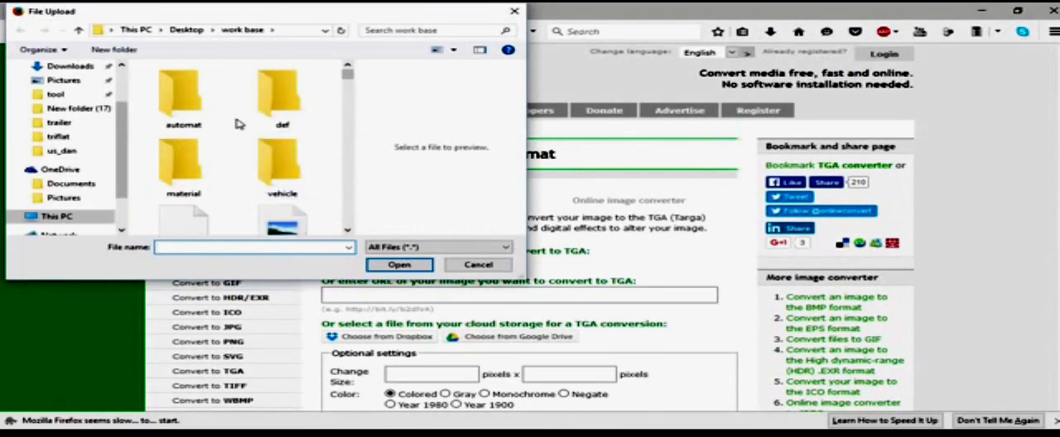
{"action": "scroll", "coordinate": [238, 124], "scroll_direction": "down", "scroll_amount": 3}
{"action": "scroll", "coordinate": [61, 147], "scroll_direction": "up", "scroll_amount": 2}
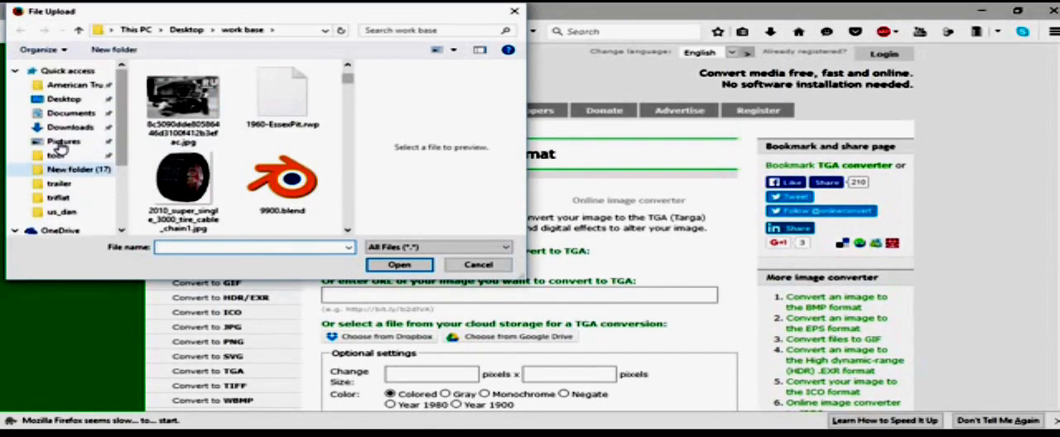
{"action": "left_click", "coordinate": [64, 99]}
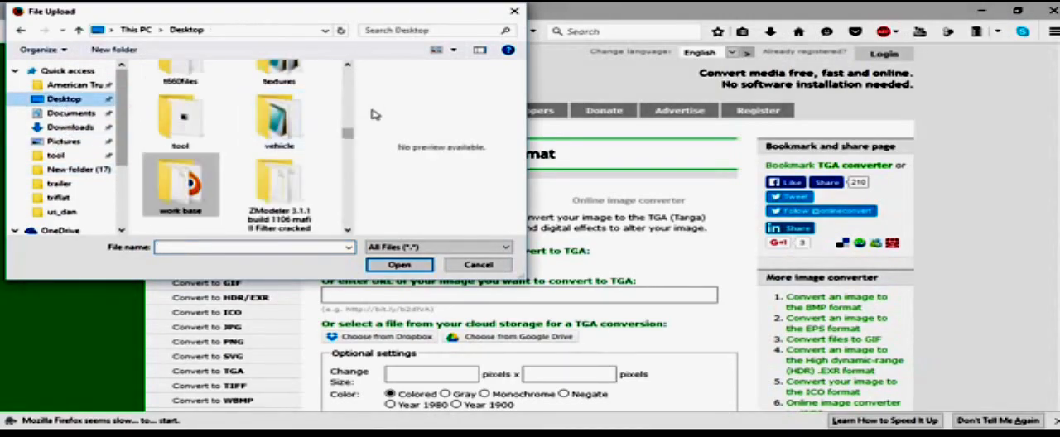
{"action": "scroll", "coordinate": [328, 123], "scroll_direction": "down", "scroll_amount": 3}
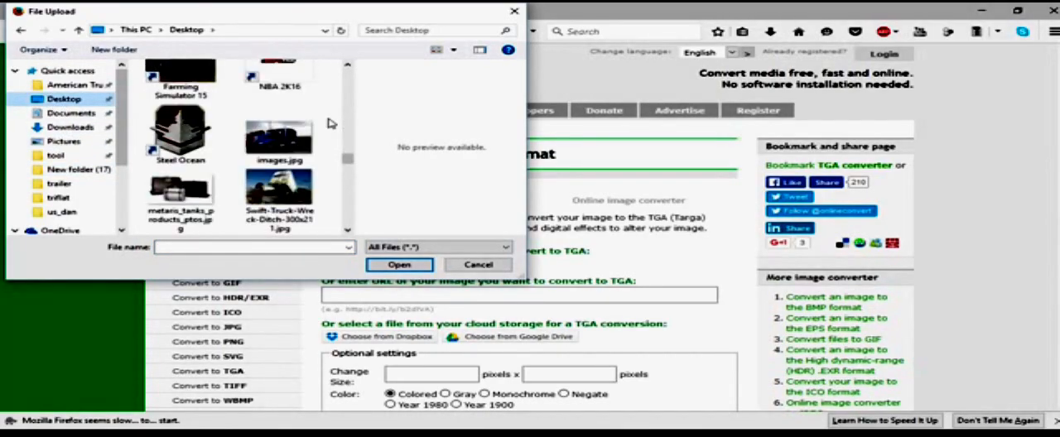
{"action": "scroll", "coordinate": [328, 124], "scroll_direction": "down", "scroll_amount": 3}
{"action": "scroll", "coordinate": [328, 123], "scroll_direction": "up", "scroll_amount": 6}
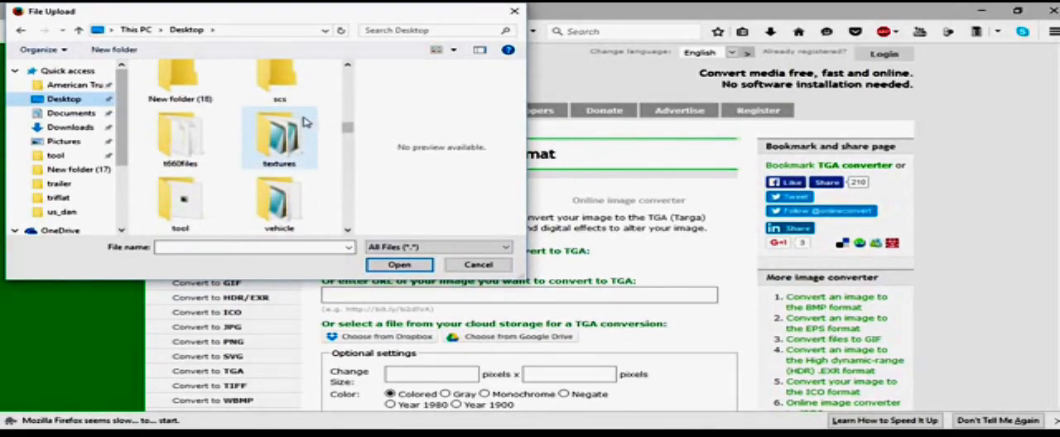
{"action": "double_click", "coordinate": [150, 96]}
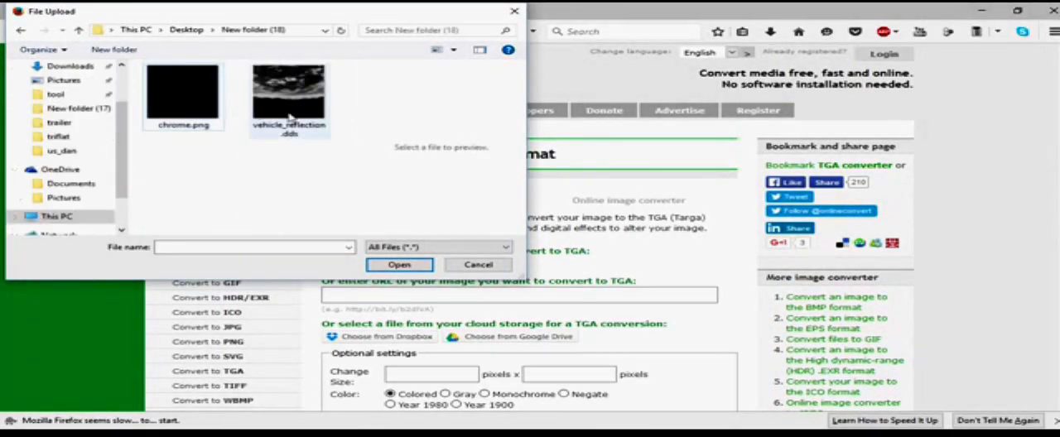
{"action": "left_click", "coordinate": [262, 110]}
{"action": "left_click", "coordinate": [399, 265]}
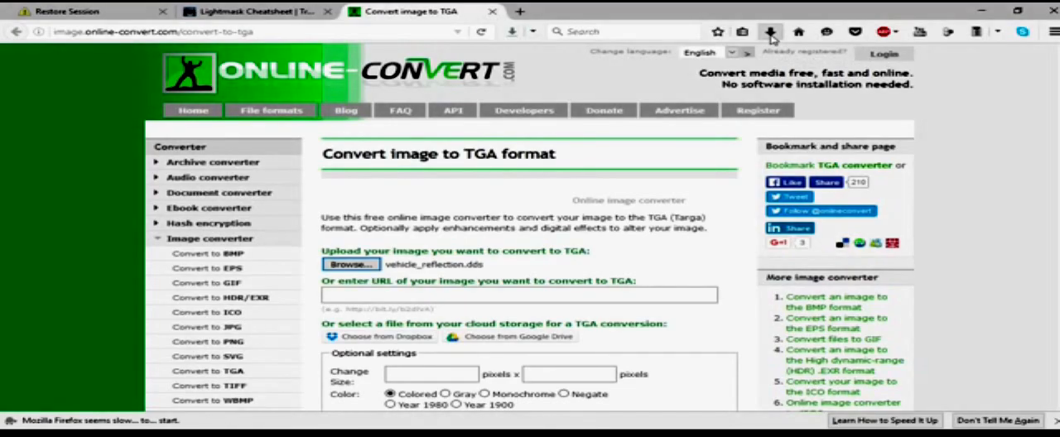
Step: Convert the uploaded vehicle_reflection.dds to TGA with the default optional settings and minimize the Open Broadcaster Software window
{"action": "scroll", "coordinate": [454, 208], "scroll_direction": "down", "scroll_amount": 9}
{"action": "scroll", "coordinate": [369, 110], "scroll_direction": "up", "scroll_amount": 3}
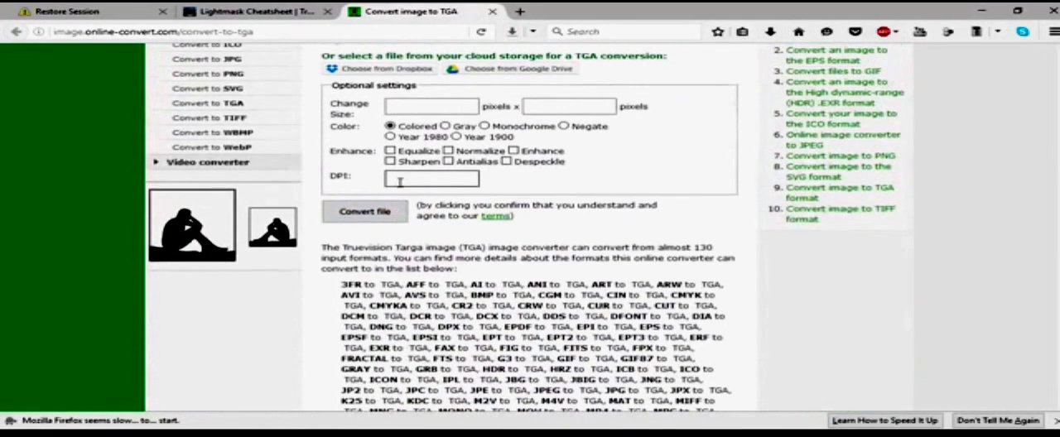
{"action": "left_click", "coordinate": [388, 212]}
{"action": "key", "text": "alt+Tab"}
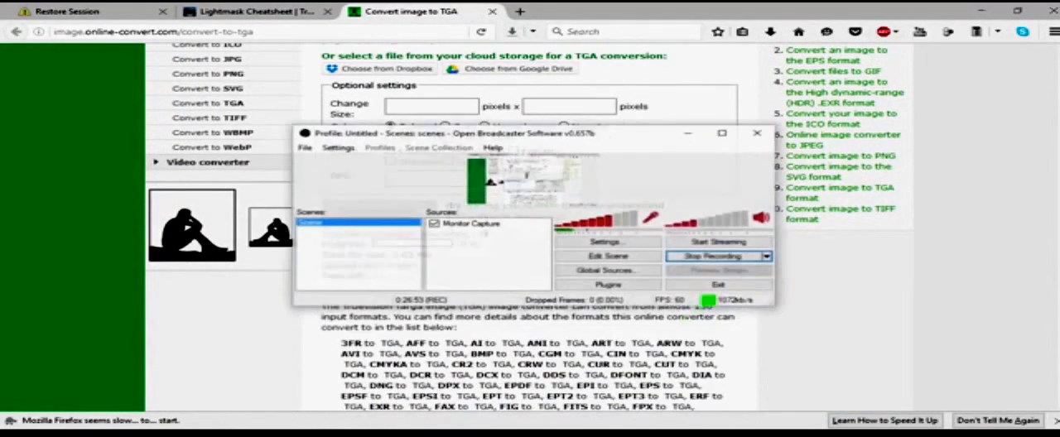
{"action": "left_click", "coordinate": [660, 205]}
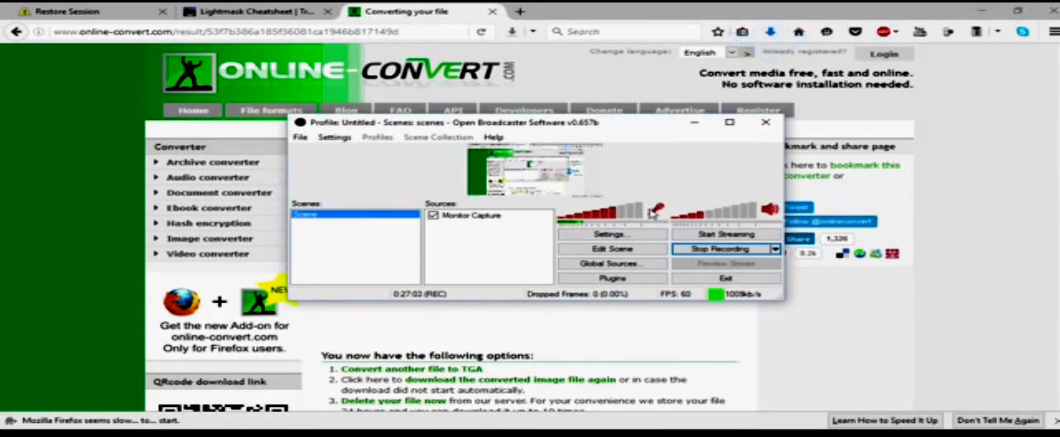
{"action": "left_click", "coordinate": [694, 122]}
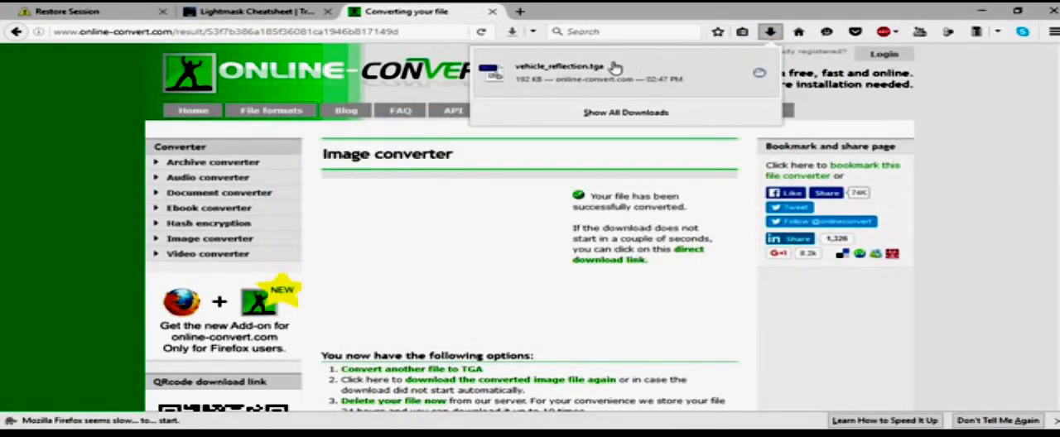
Step: Put the downloaded vehicle_reflection.tga into New folder (9) and move it into the material/environment subfolder
{"action": "left_click_drag", "start_coordinate": [563, 73], "coordinate": [319, 239]}
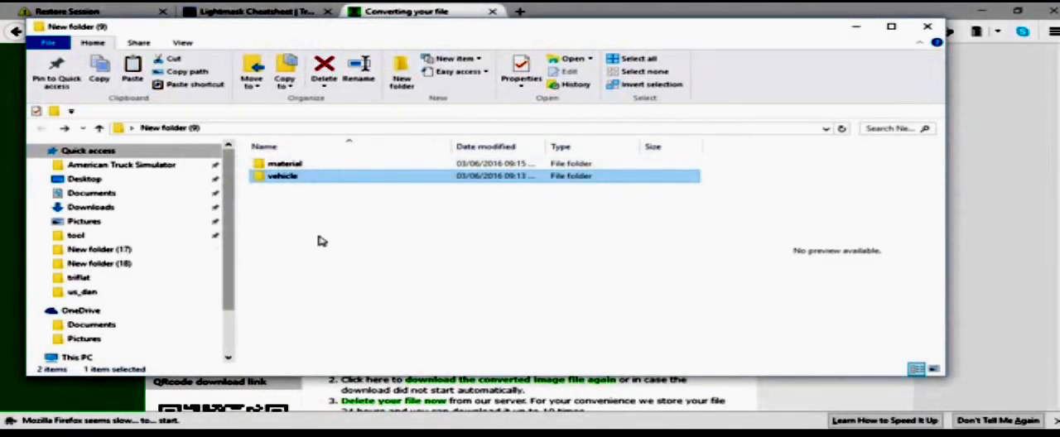
{"action": "left_click_drag", "start_coordinate": [292, 170], "coordinate": [286, 164]}
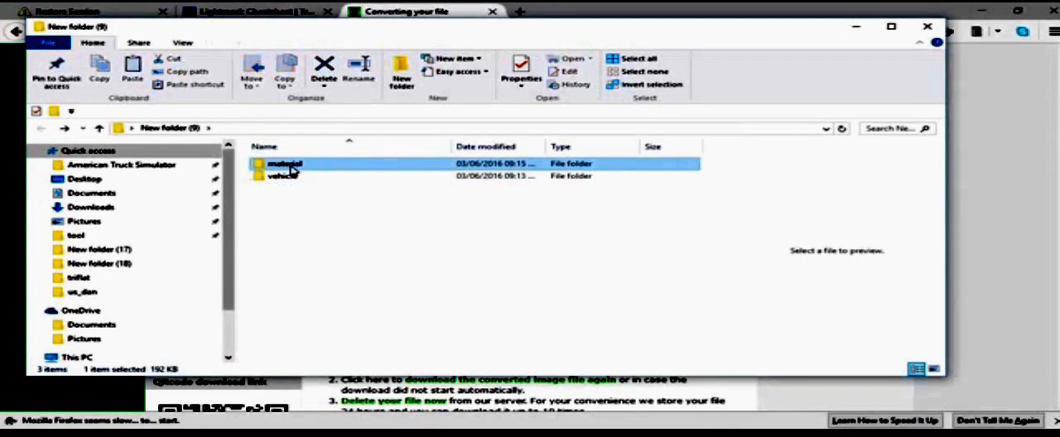
{"action": "double_click", "coordinate": [282, 164]}
{"action": "left_click_drag", "start_coordinate": [385, 178], "coordinate": [288, 186]}
{"action": "left_click", "coordinate": [41, 133]}
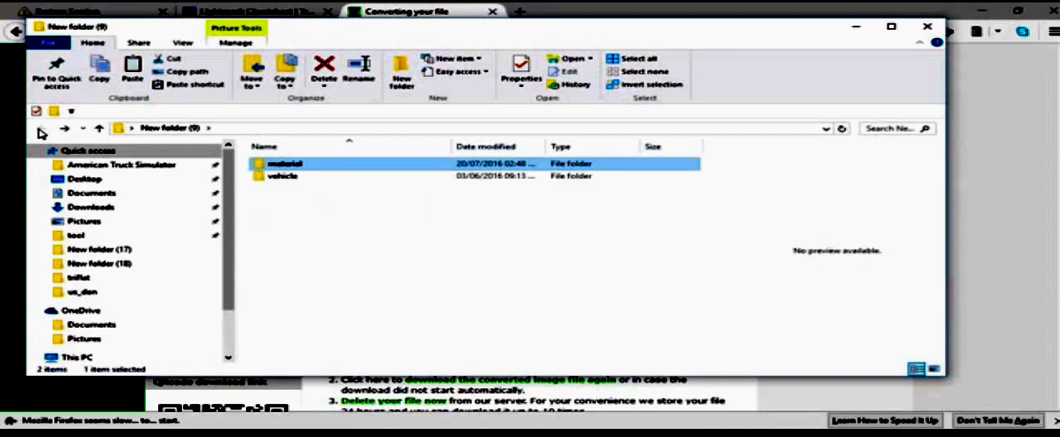
Step: Send vehicle_reflection.tga from New folder (9)'s material/environment subfolder to Documents and return to New folder (9)
{"action": "double_click", "coordinate": [283, 165]}
{"action": "right_click", "coordinate": [288, 165]}
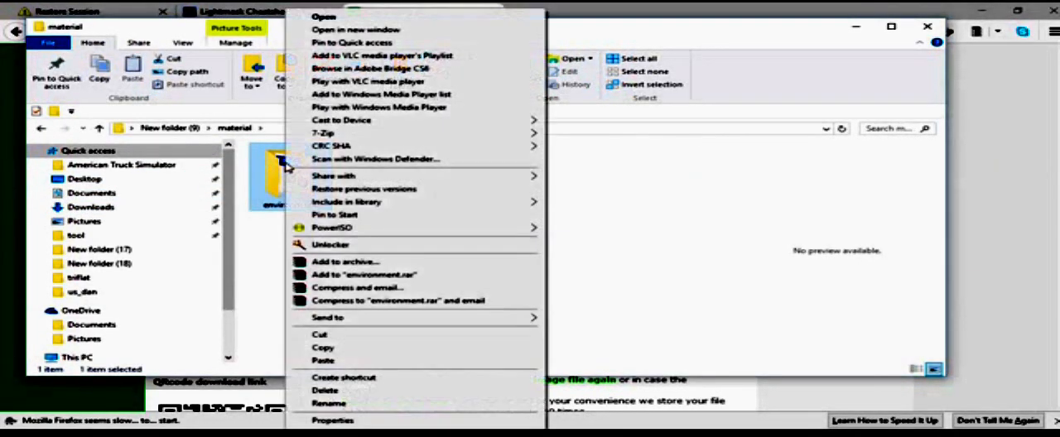
{"action": "double_click", "coordinate": [277, 184]}
{"action": "right_click", "coordinate": [277, 181]}
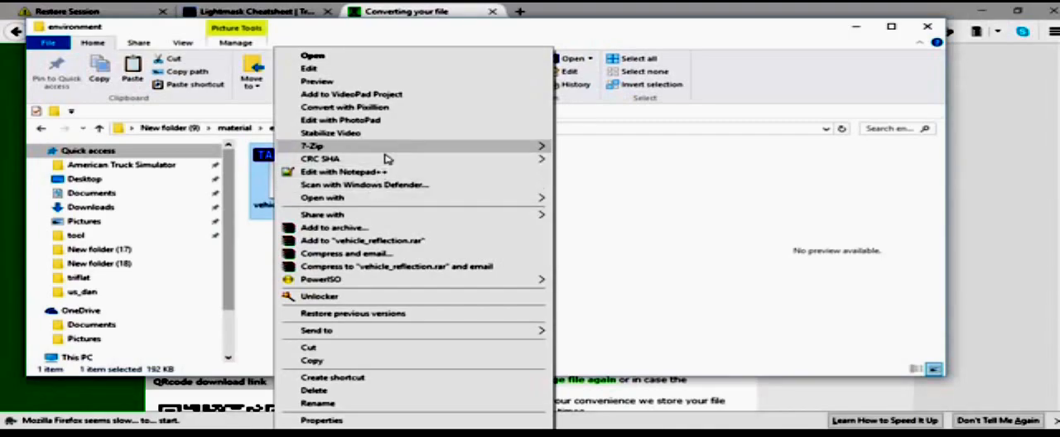
{"action": "mouse_move", "coordinate": [386, 330]}
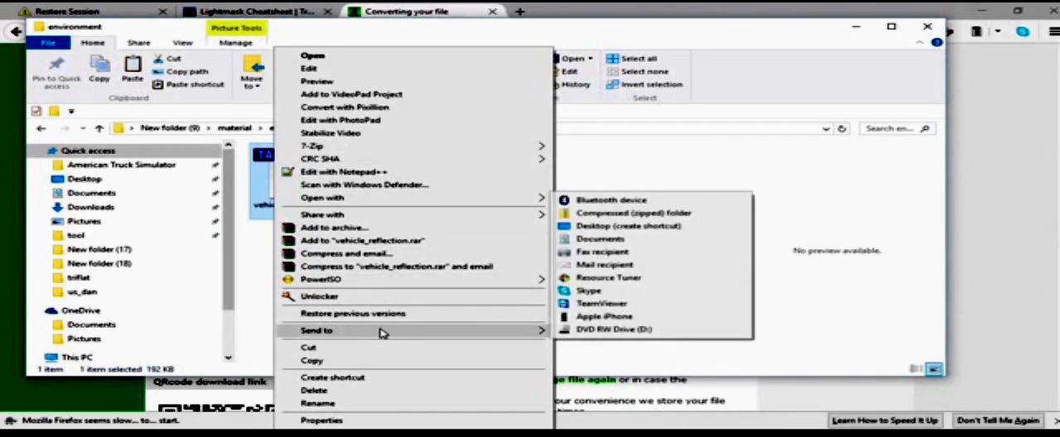
{"action": "left_click", "coordinate": [610, 239]}
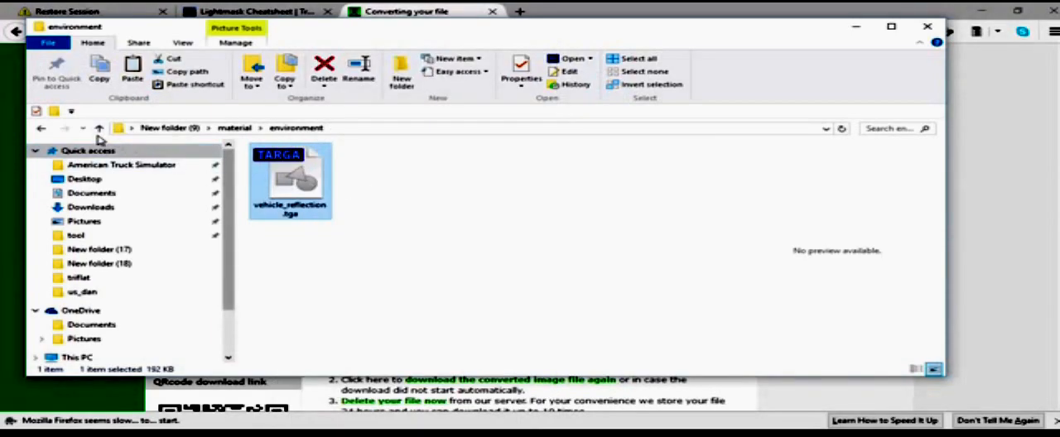
{"action": "left_click", "coordinate": [43, 130]}
{"action": "left_click", "coordinate": [44, 131]}
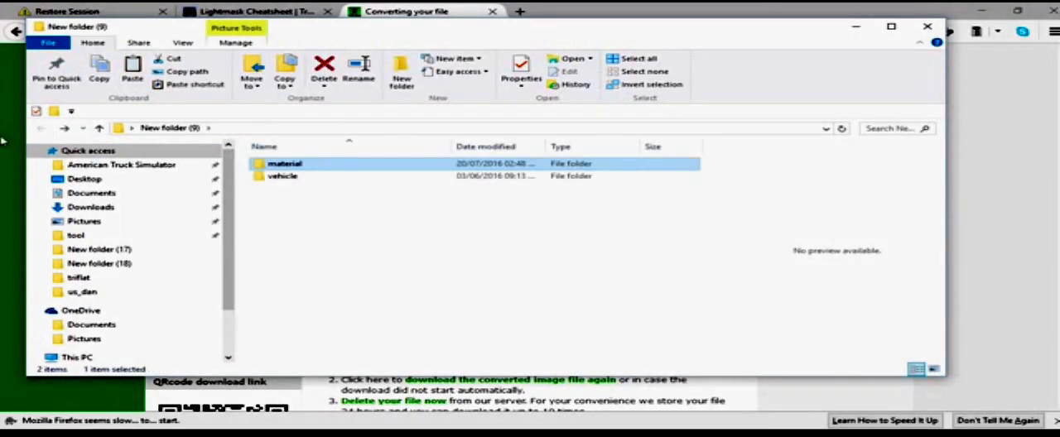
Step: Return to Firefox, start another image to TGA conversion, and choose chrome.png from New folder (18) as the upload
{"action": "left_click", "coordinate": [16, 135]}
{"action": "scroll", "coordinate": [386, 234], "scroll_direction": "down", "scroll_amount": 3}
{"action": "left_click", "coordinate": [425, 236]}
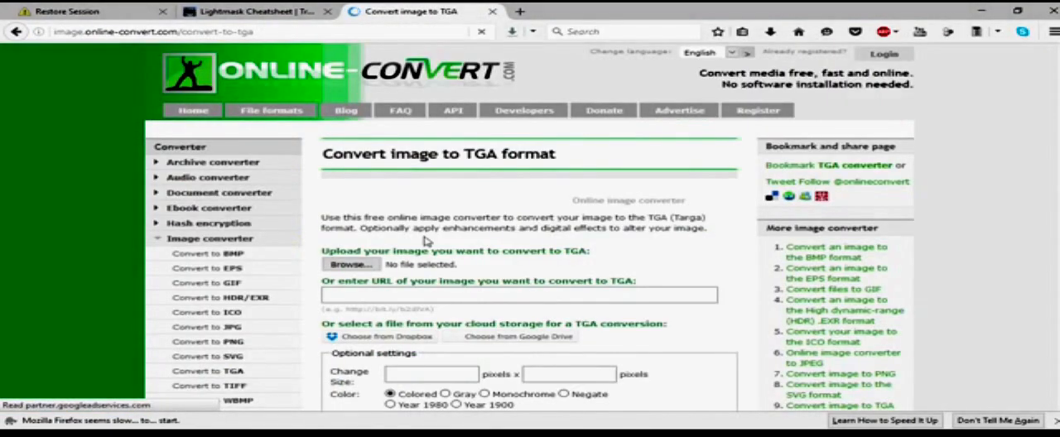
{"action": "left_click", "coordinate": [359, 265]}
{"action": "left_click", "coordinate": [183, 95]}
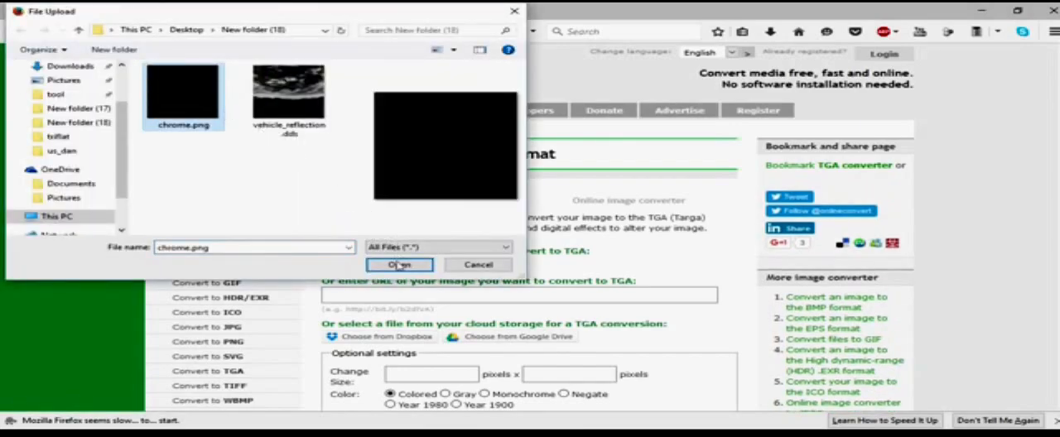
{"action": "left_click", "coordinate": [400, 265]}
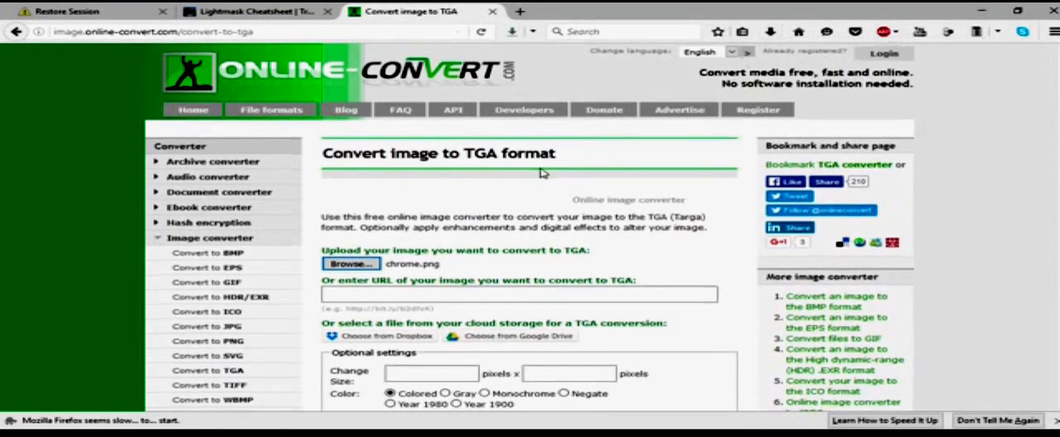
Step: Convert the uploaded chrome.png to TGA with the default optional settings
{"action": "scroll", "coordinate": [497, 191], "scroll_direction": "down", "scroll_amount": 3}
{"action": "left_click", "coordinate": [394, 214]}
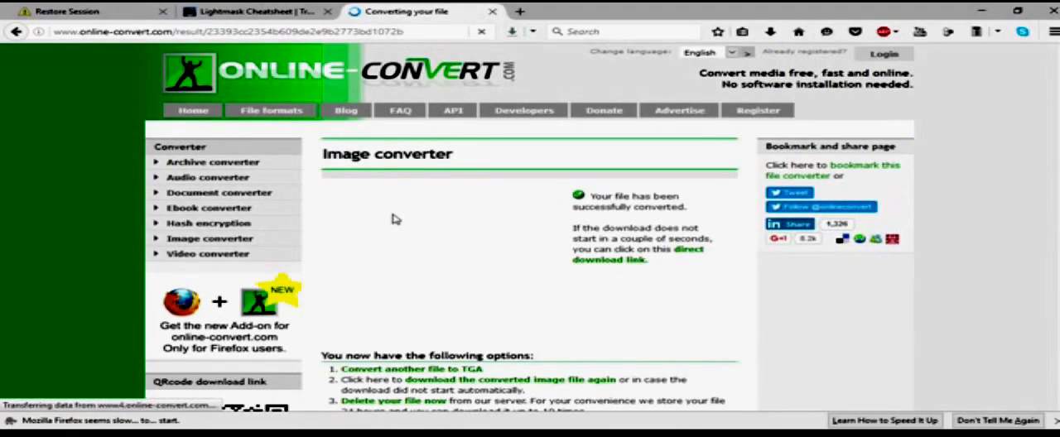
{"action": "scroll", "coordinate": [397, 220], "scroll_direction": "down", "scroll_amount": 2}
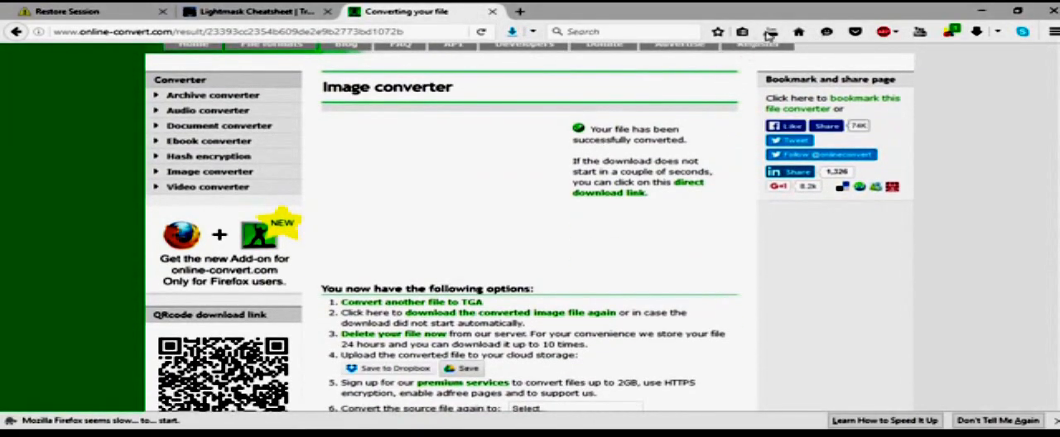
Step: Try to transfer the downloaded chrome.tga from the browser's downloads to New folder (9)
{"action": "left_click", "coordinate": [770, 33]}
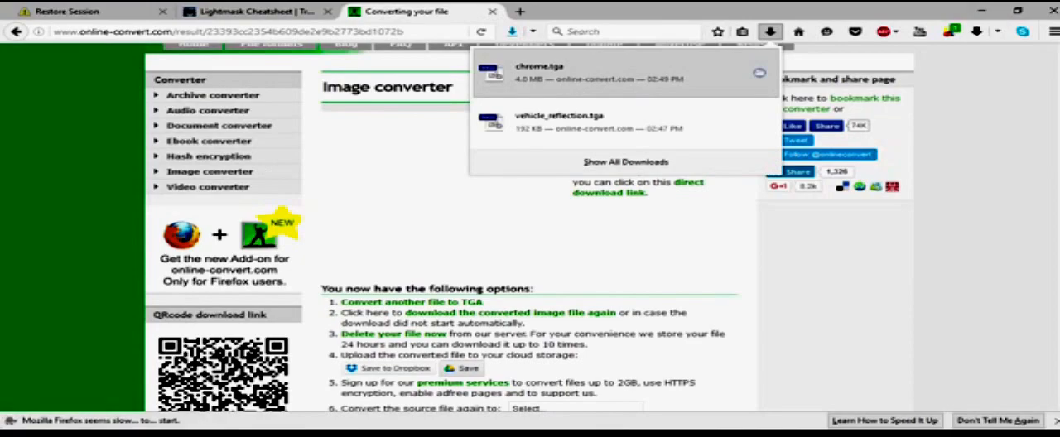
{"action": "mouse_move", "coordinate": [25, 433]}
{"action": "left_click", "coordinate": [424, 389]}
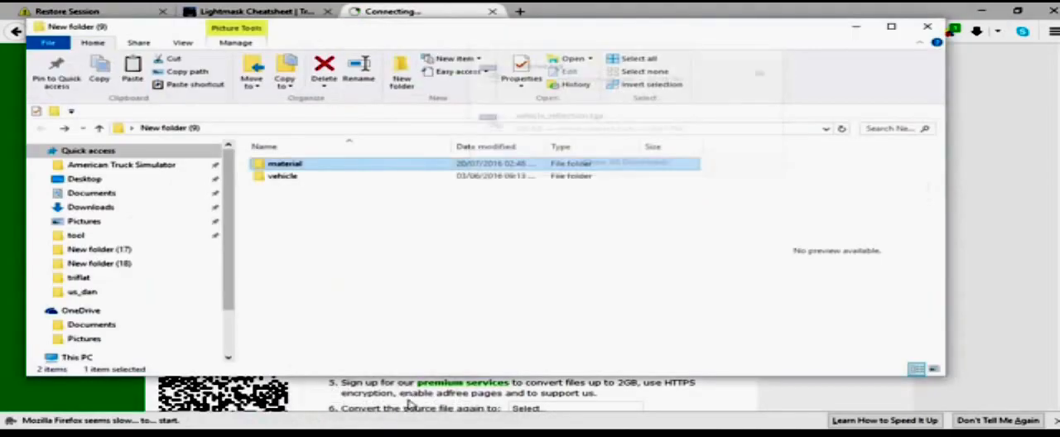
{"action": "left_click", "coordinate": [330, 229]}
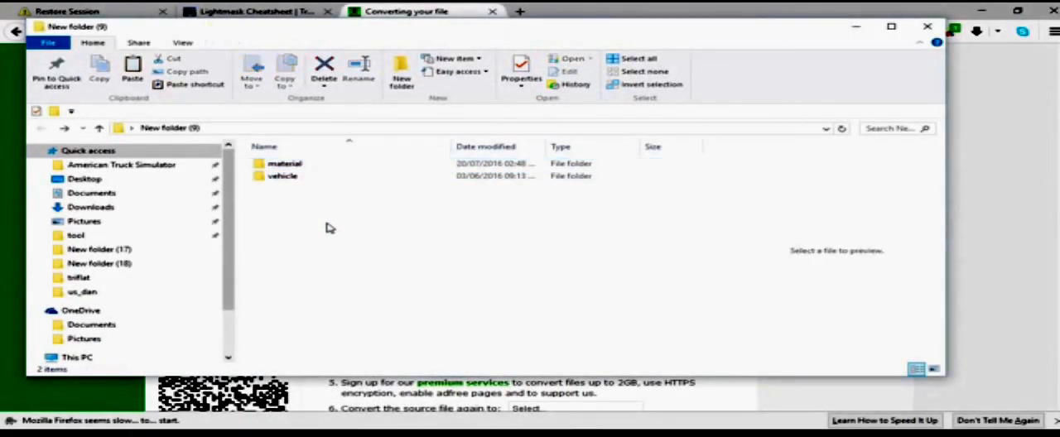
{"action": "left_click", "coordinate": [966, 48]}
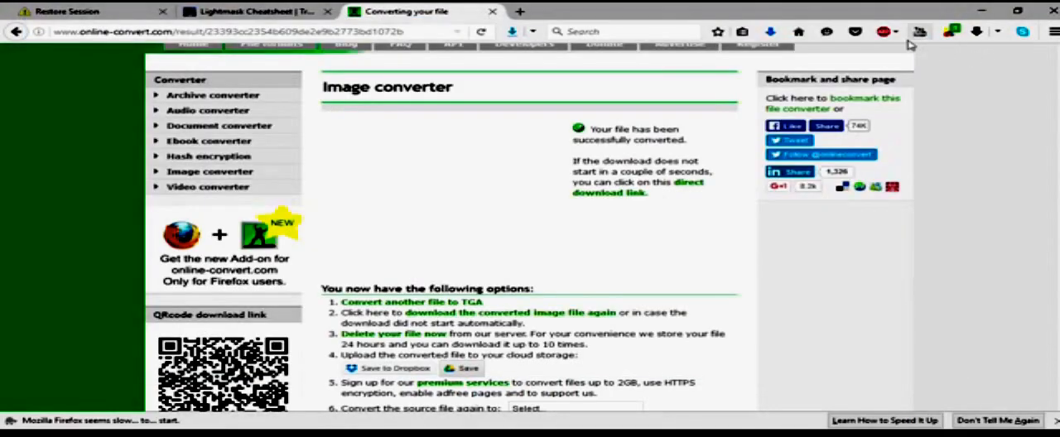
{"action": "left_click", "coordinate": [771, 31]}
{"action": "left_click", "coordinate": [583, 79]}
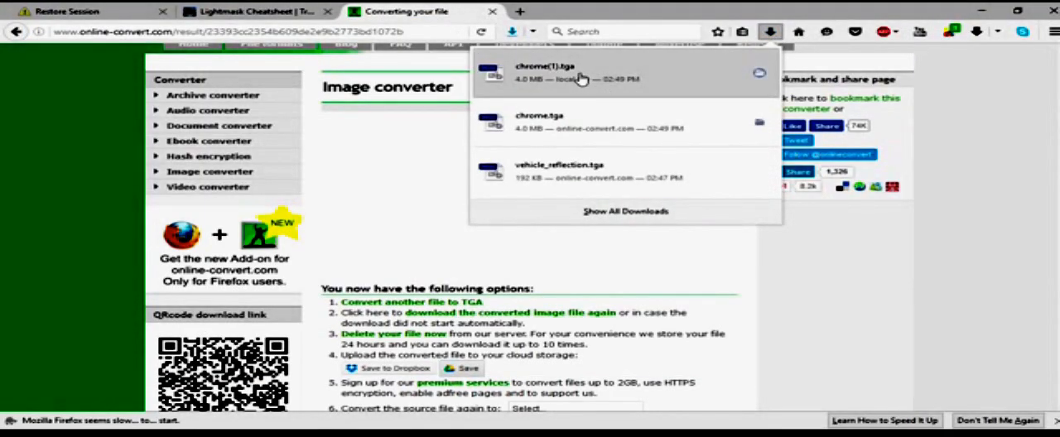
{"action": "left_click", "coordinate": [771, 31]}
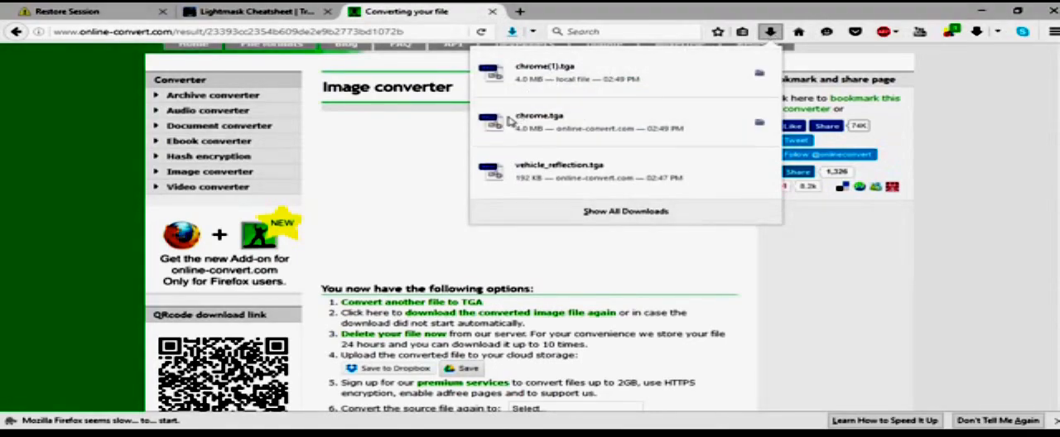
{"action": "left_click", "coordinate": [966, 121]}
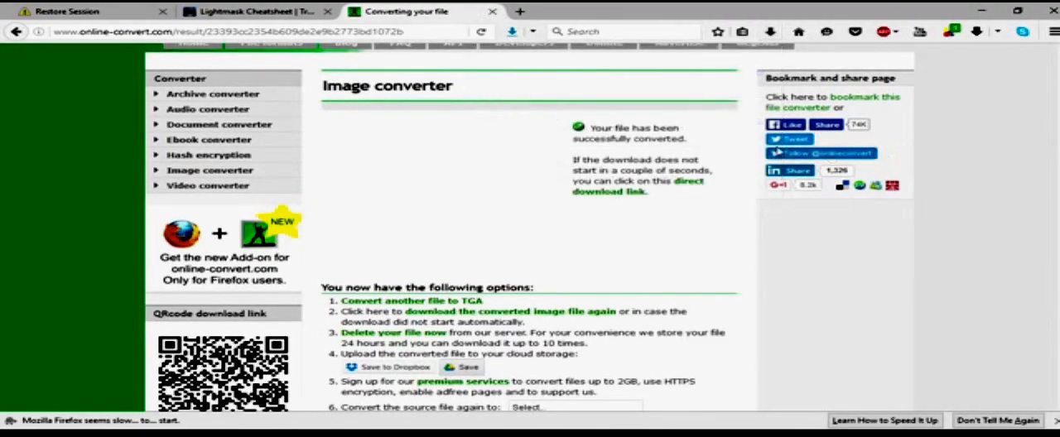
Step: Put the downloaded chrome.tga into New folder (9) and move it into the vehicle subfolder
{"action": "left_click", "coordinate": [772, 32]}
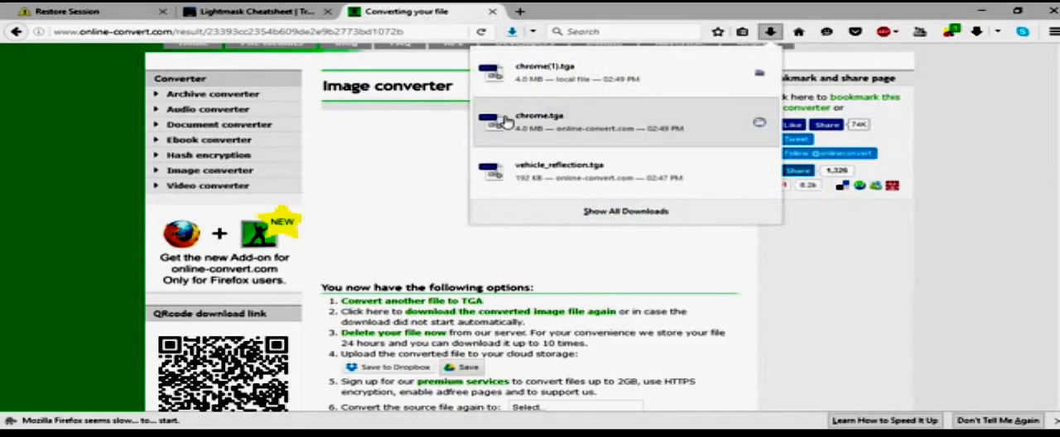
{"action": "left_click_drag", "start_coordinate": [505, 122], "coordinate": [307, 210]}
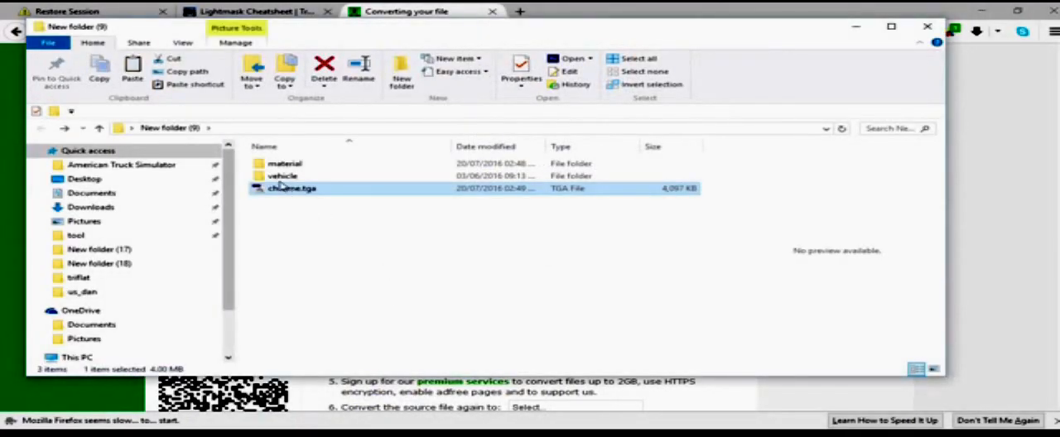
{"action": "left_click_drag", "start_coordinate": [282, 176], "coordinate": [280, 174]}
{"action": "double_click", "coordinate": [280, 174]}
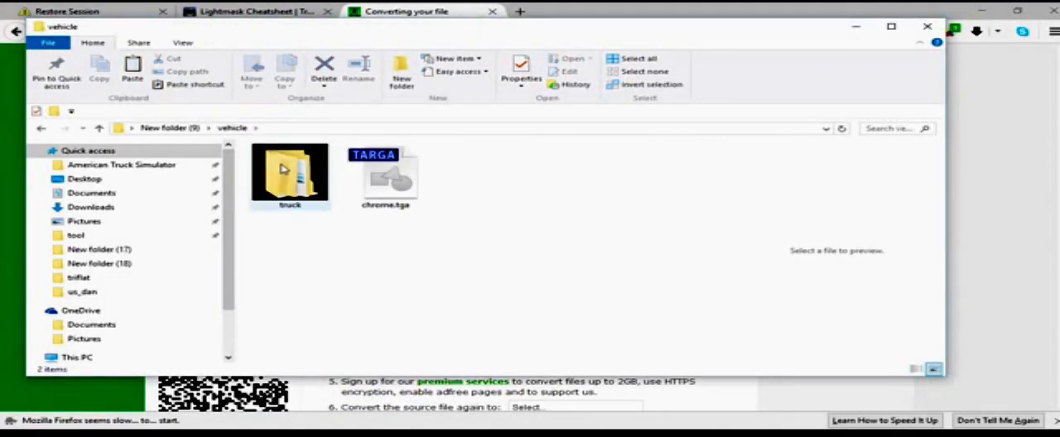
Step: Move chrome.tga down through the truck and upgrade folders into vehicle/truck/upgrade/dan and open that folder
{"action": "left_click_drag", "start_coordinate": [385, 178], "coordinate": [315, 170]}
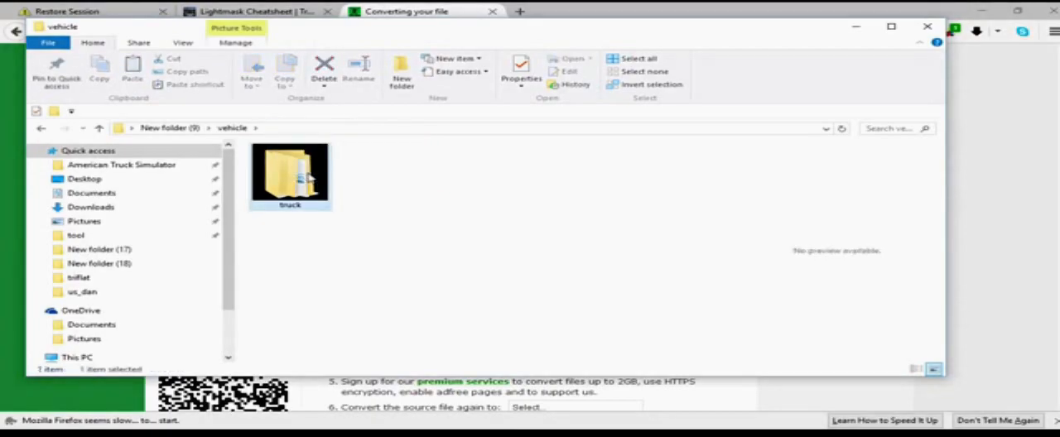
{"action": "double_click", "coordinate": [305, 168]}
{"action": "left_click_drag", "start_coordinate": [385, 176], "coordinate": [286, 184]}
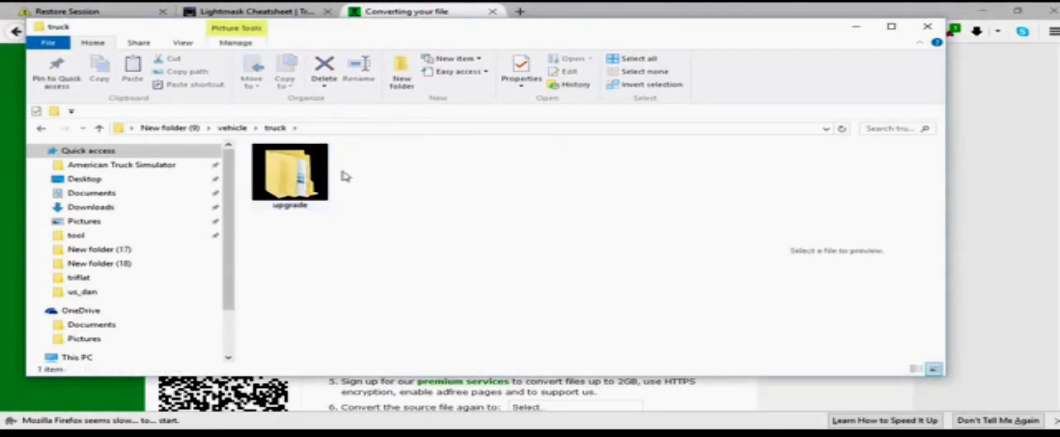
{"action": "left_click", "coordinate": [273, 185]}
{"action": "double_click", "coordinate": [273, 186]}
{"action": "left_click_drag", "start_coordinate": [385, 177], "coordinate": [304, 196]}
{"action": "double_click", "coordinate": [303, 195]}
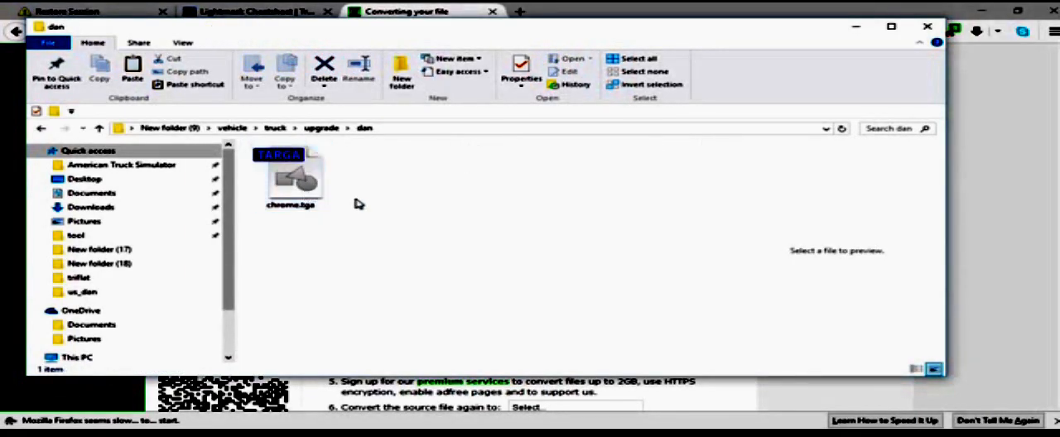
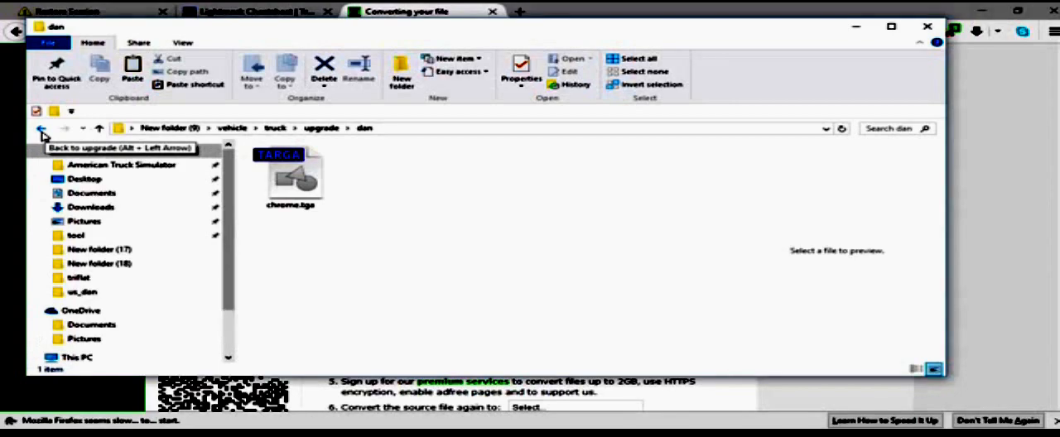
Step: Switch to Blender, enlarge the outliner and select the panel mesh together with all slot locators
{"action": "left_click", "coordinate": [40, 130]}
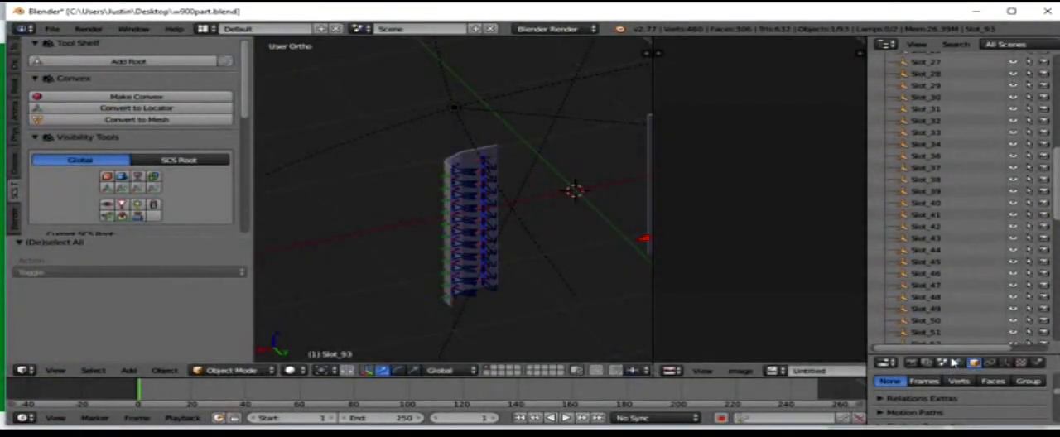
{"action": "left_click_drag", "start_coordinate": [953, 362], "coordinate": [954, 94]}
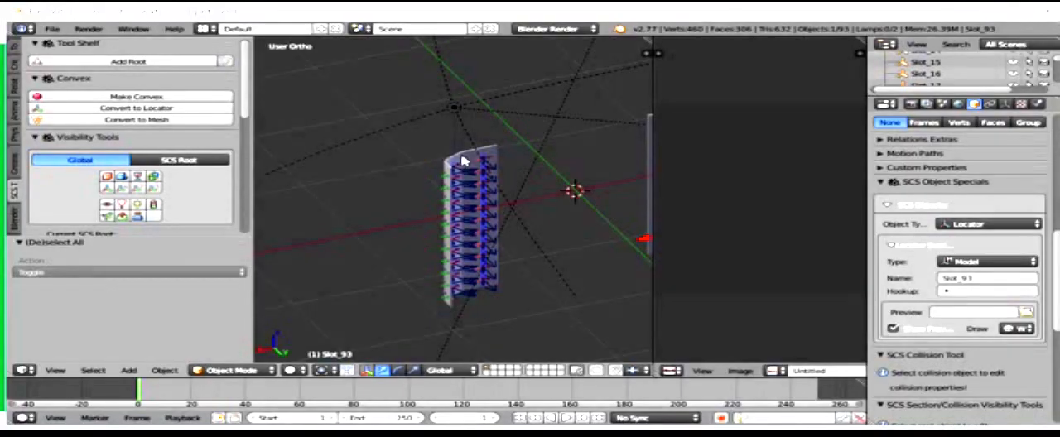
{"action": "right_click", "coordinate": [462, 153]}
{"action": "left_click_drag", "start_coordinate": [1025, 95], "coordinate": [1026, 407]}
{"action": "scroll", "coordinate": [961, 224], "scroll_direction": "up", "scroll_amount": 3}
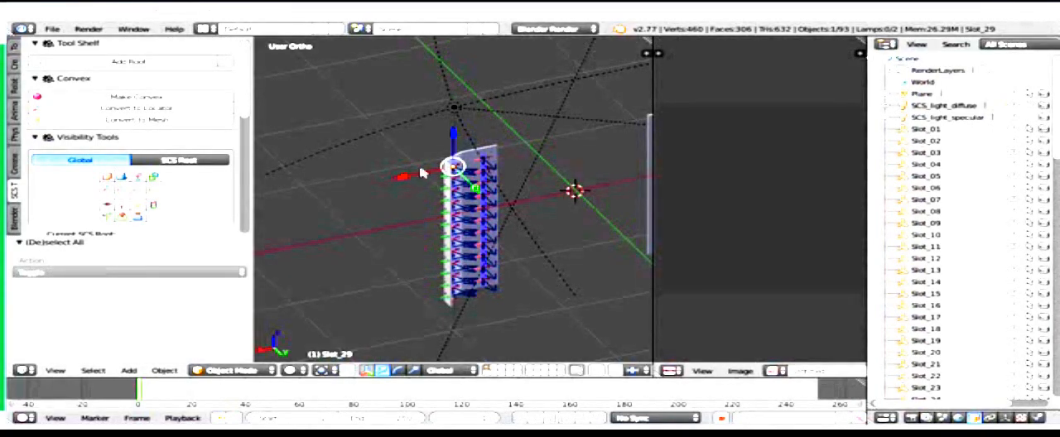
{"action": "key", "text": "a"}
{"action": "key", "text": "a"}
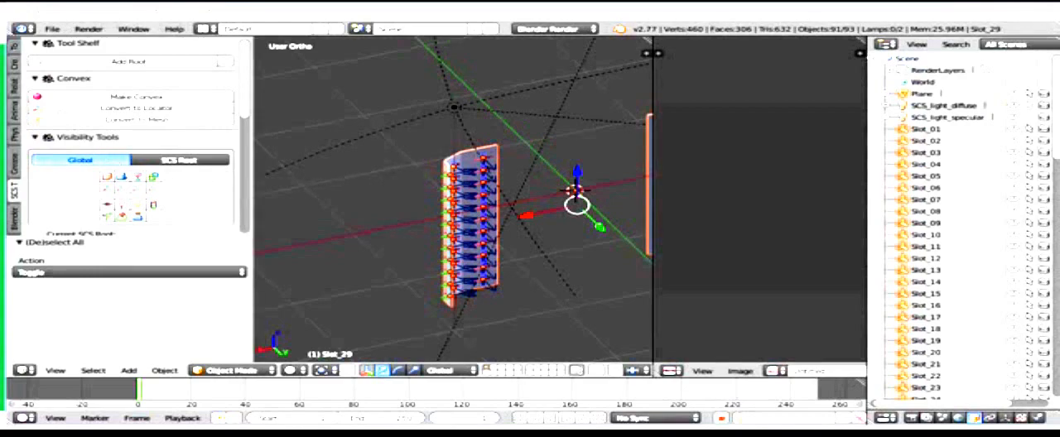
Step: Add an SCS root object for the selected panels and slot locators
{"action": "scroll", "coordinate": [14, 135], "scroll_direction": "up", "scroll_amount": 5}
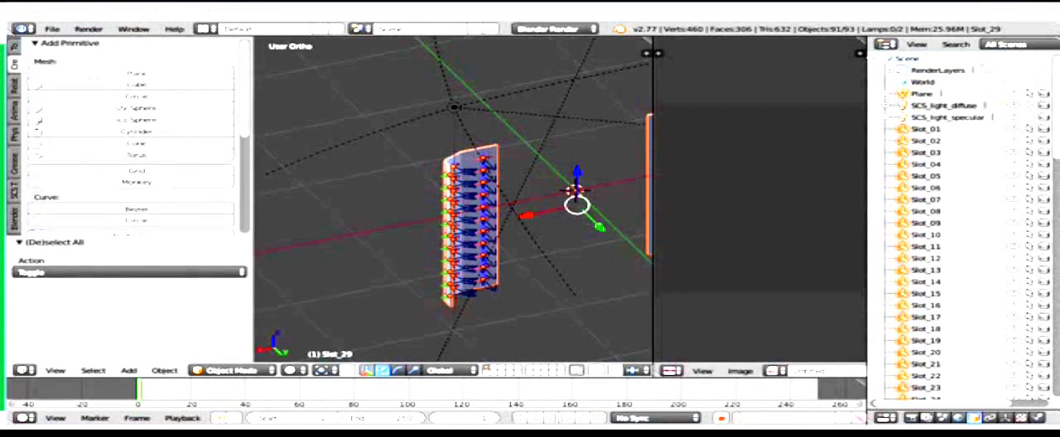
{"action": "scroll", "coordinate": [109, 64], "scroll_direction": "down", "scroll_amount": 3}
{"action": "scroll", "coordinate": [109, 64], "scroll_direction": "up", "scroll_amount": 3}
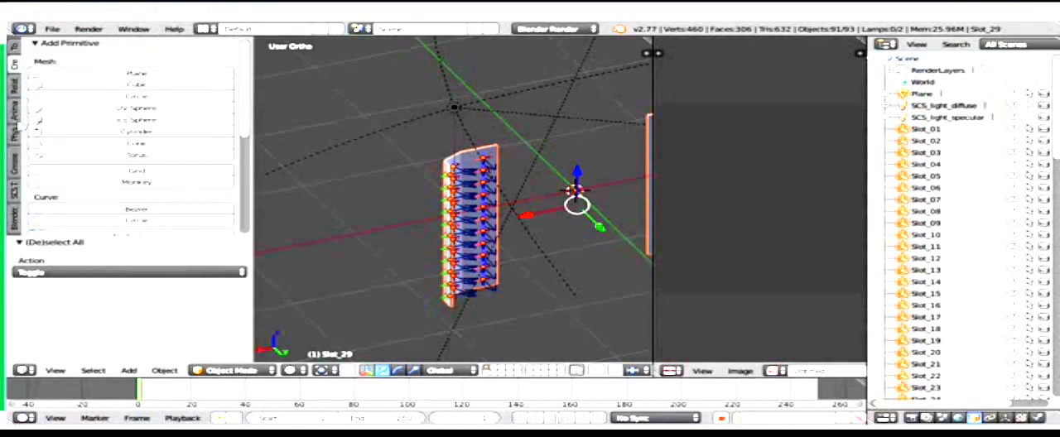
{"action": "left_click", "coordinate": [14, 192]}
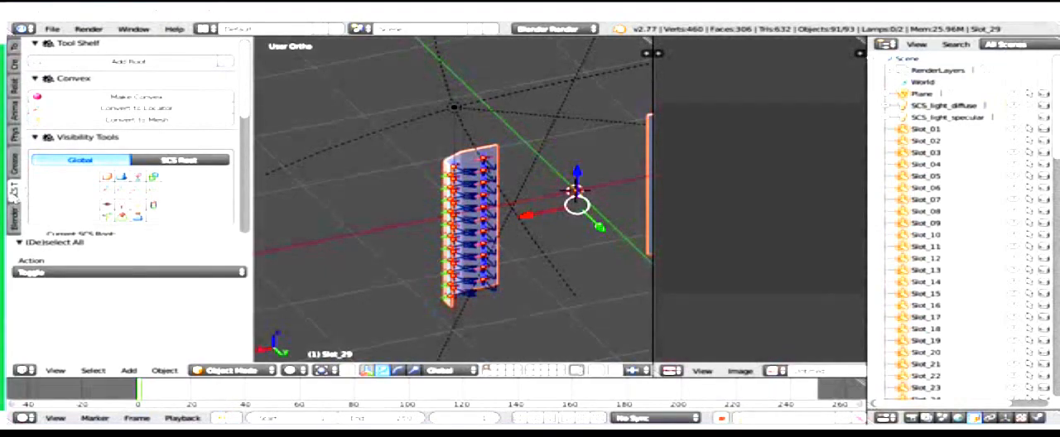
{"action": "left_click", "coordinate": [128, 62]}
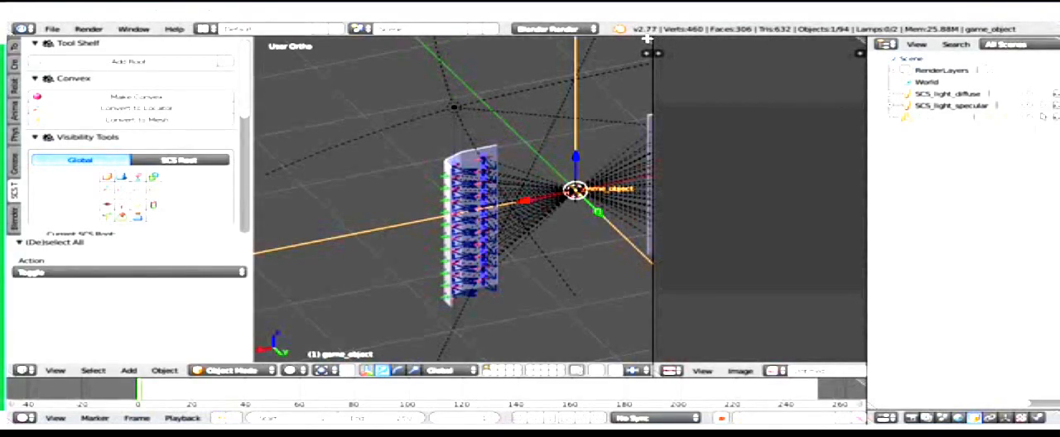
Step: Give the panel mesh a new material and switch the viewport shading to Material
{"action": "scroll", "coordinate": [616, 109], "scroll_direction": "up", "scroll_amount": 3}
{"action": "scroll", "coordinate": [618, 109], "scroll_direction": "down", "scroll_amount": 3}
{"action": "middle_click_drag", "start_coordinate": [618, 109], "coordinate": [416, 129], "text": "shift"}
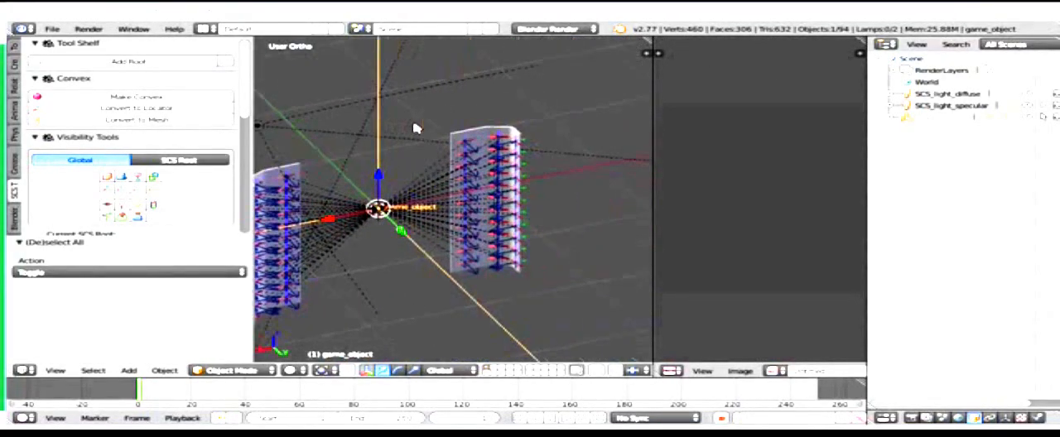
{"action": "right_click", "coordinate": [478, 139]}
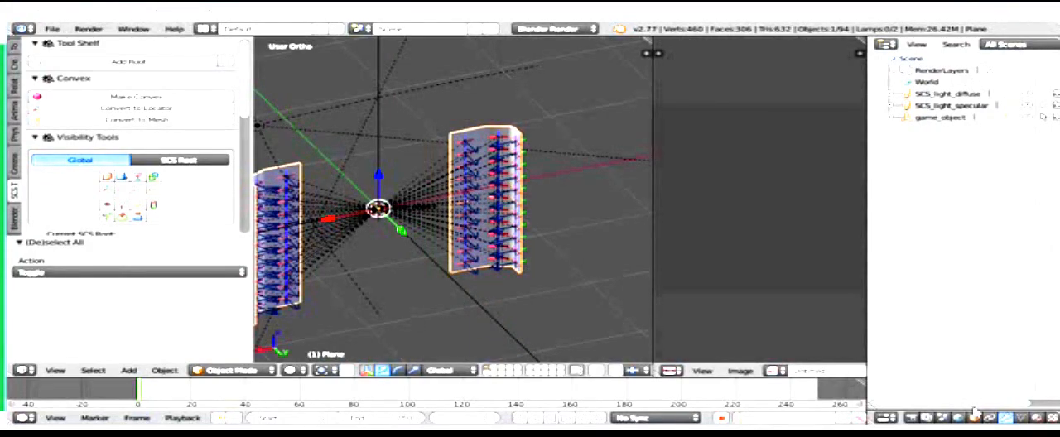
{"action": "left_click_drag", "start_coordinate": [974, 406], "coordinate": [961, 143]}
{"action": "left_click", "coordinate": [1036, 147]}
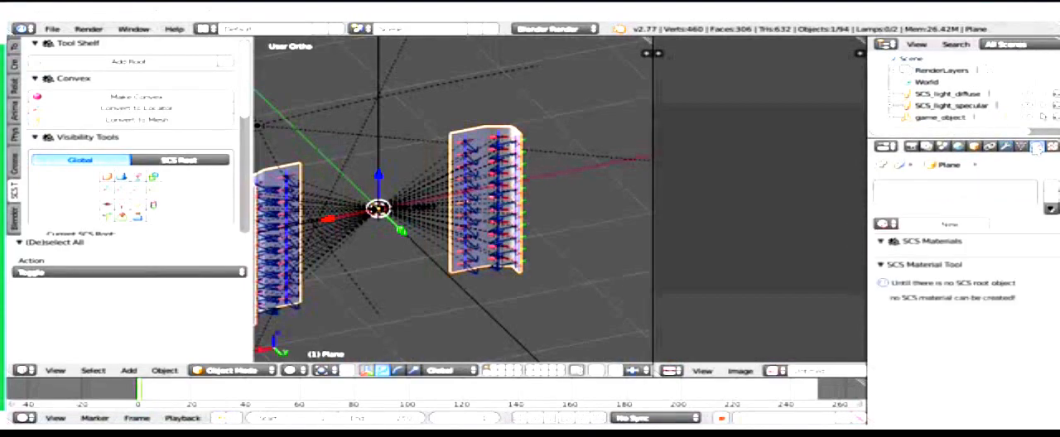
{"action": "left_click", "coordinate": [951, 225]}
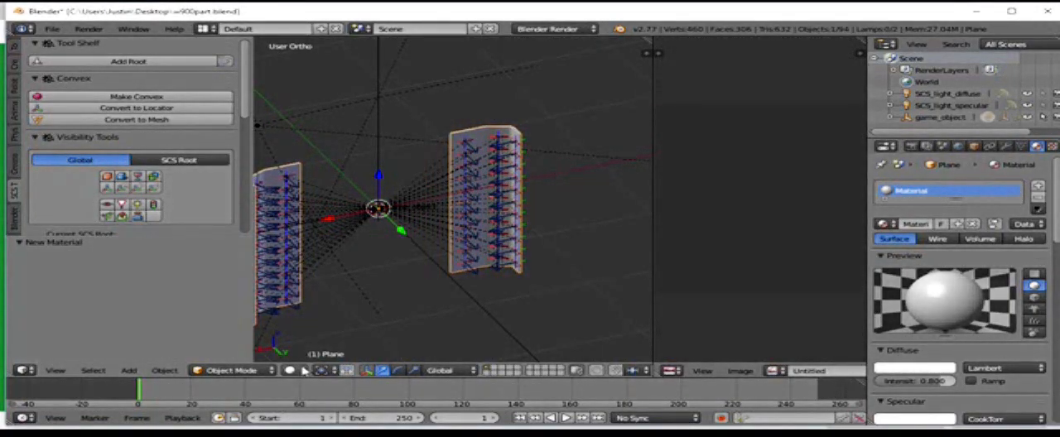
{"action": "left_click", "coordinate": [293, 370]}
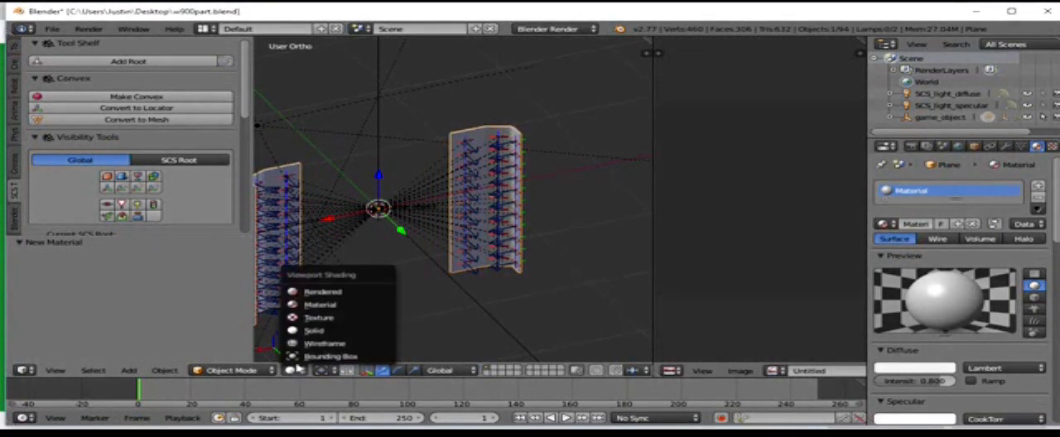
{"action": "left_click", "coordinate": [318, 306]}
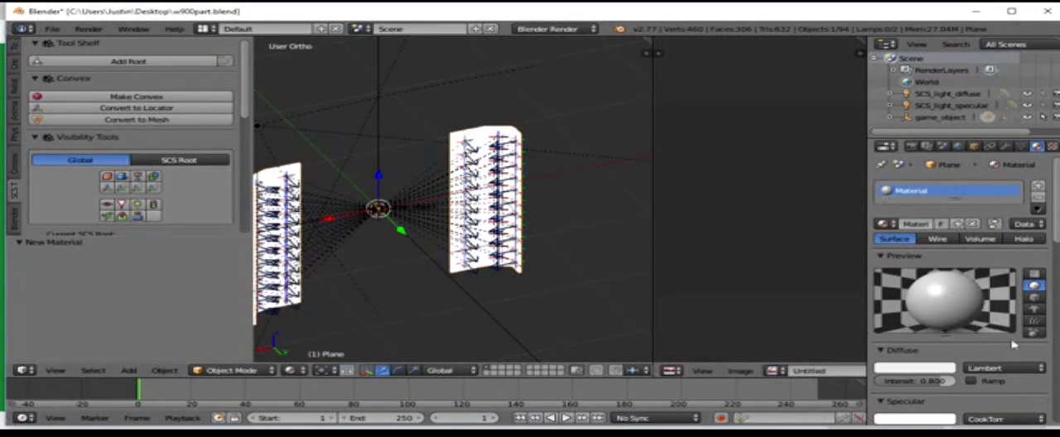
Step: Apply the dif.spec.add.env.nofresnel shader preset to the panel material and add the missing vertex colors to the active object
{"action": "scroll", "coordinate": [1006, 331], "scroll_direction": "down", "scroll_amount": 15}
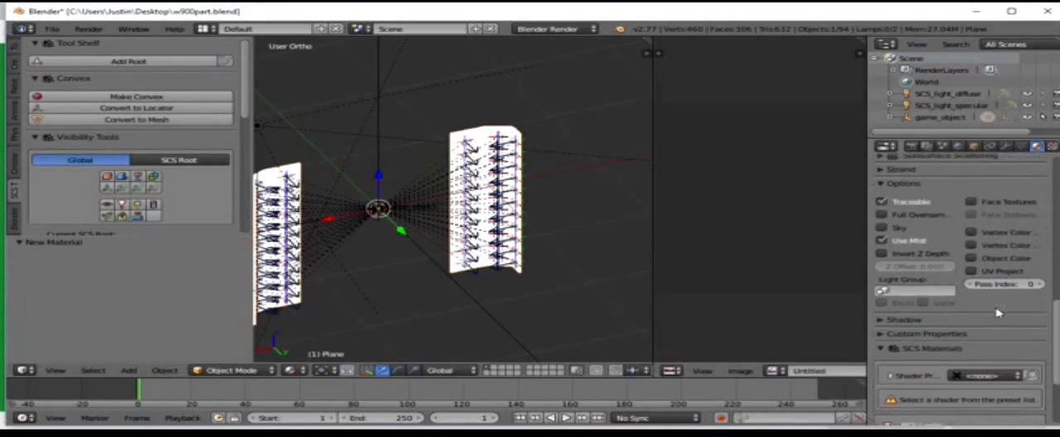
{"action": "scroll", "coordinate": [998, 313], "scroll_direction": "down", "scroll_amount": 4}
{"action": "left_click", "coordinate": [994, 282]}
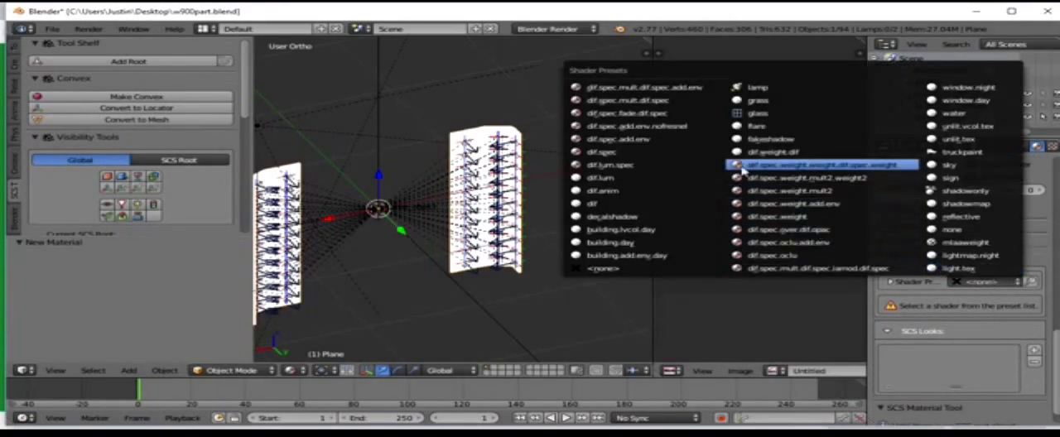
{"action": "left_click_drag", "start_coordinate": [868, 276], "coordinate": [903, 276]}
{"action": "left_click", "coordinate": [987, 282]}
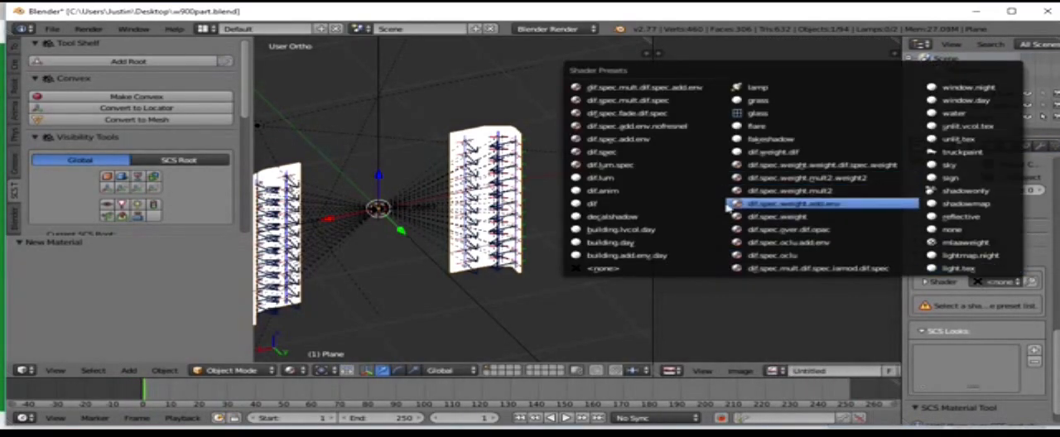
{"action": "left_click", "coordinate": [684, 131]}
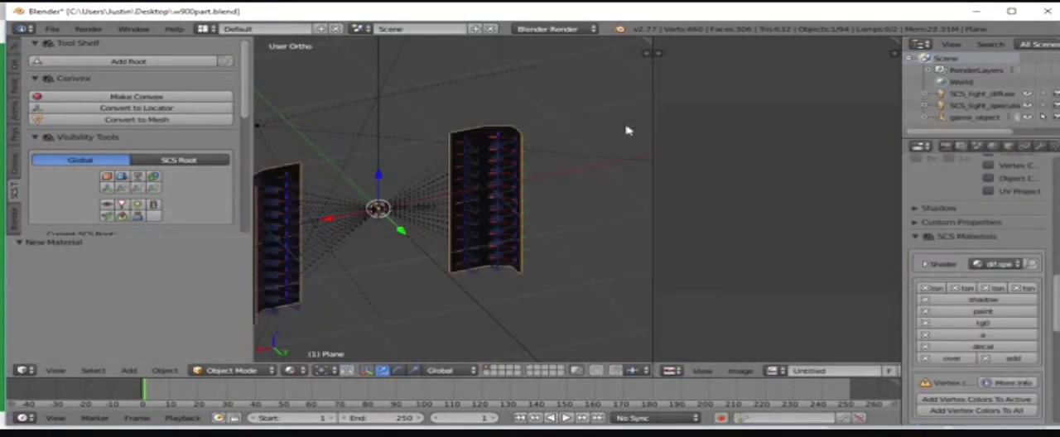
{"action": "scroll", "coordinate": [969, 282], "scroll_direction": "down", "scroll_amount": 3}
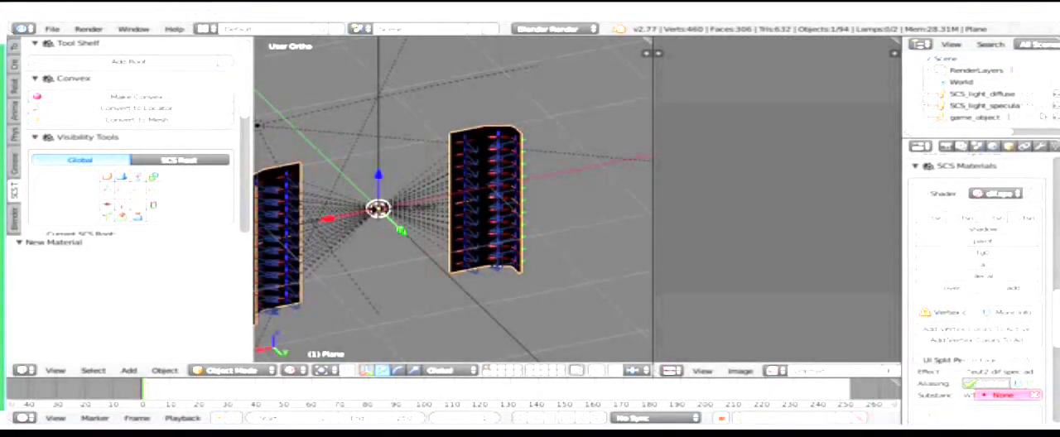
{"action": "left_click", "coordinate": [952, 331]}
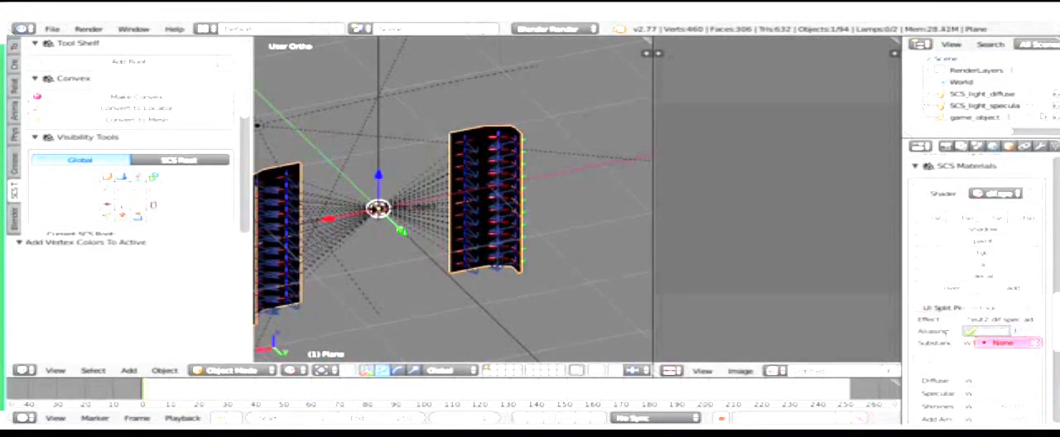
Step: Load chrome.tga from vehicle/truck/upgrade/dan as the base texture of the panel material
{"action": "scroll", "coordinate": [965, 327], "scroll_direction": "down", "scroll_amount": 4}
{"action": "scroll", "coordinate": [944, 321], "scroll_direction": "down", "scroll_amount": 3}
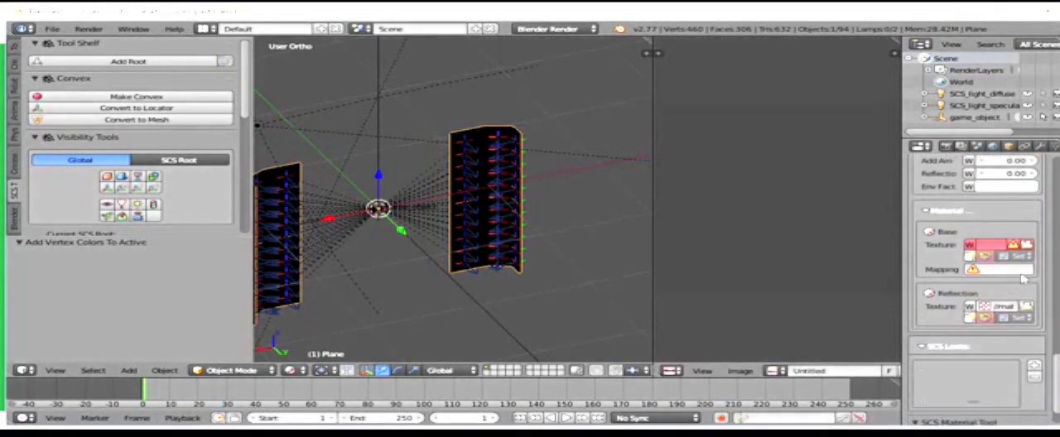
{"action": "left_click", "coordinate": [1027, 249]}
{"action": "left_click", "coordinate": [495, 146]}
{"action": "left_click", "coordinate": [405, 135]}
{"action": "left_click", "coordinate": [406, 137]}
{"action": "left_click", "coordinate": [406, 137]}
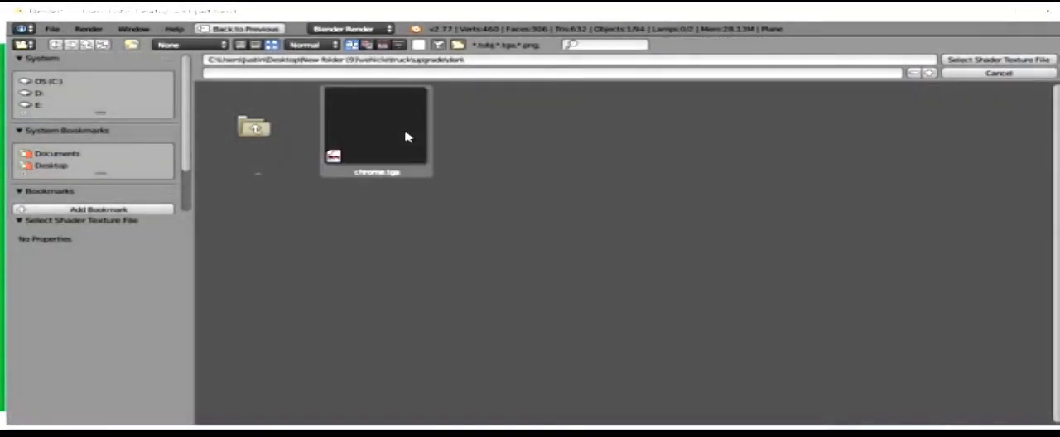
{"action": "left_click", "coordinate": [407, 135]}
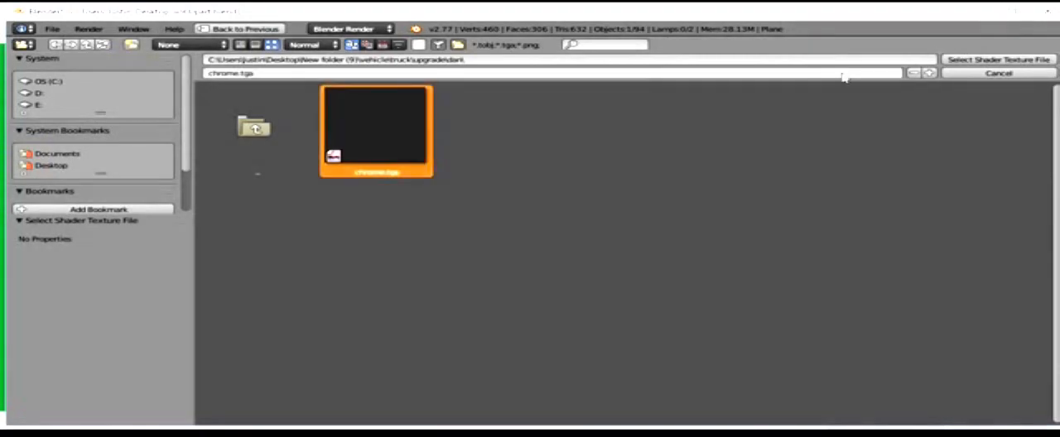
{"action": "left_click", "coordinate": [1009, 59]}
Step: Widen the scene properties and examine the SCS Project Base Path and other SCS Tools path settings
{"action": "left_click", "coordinate": [979, 146]}
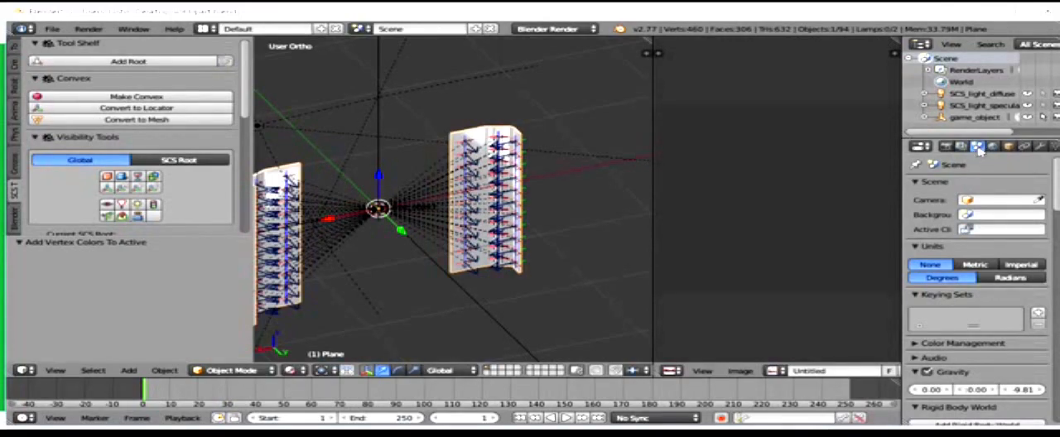
{"action": "scroll", "coordinate": [974, 174], "scroll_direction": "down", "scroll_amount": 8}
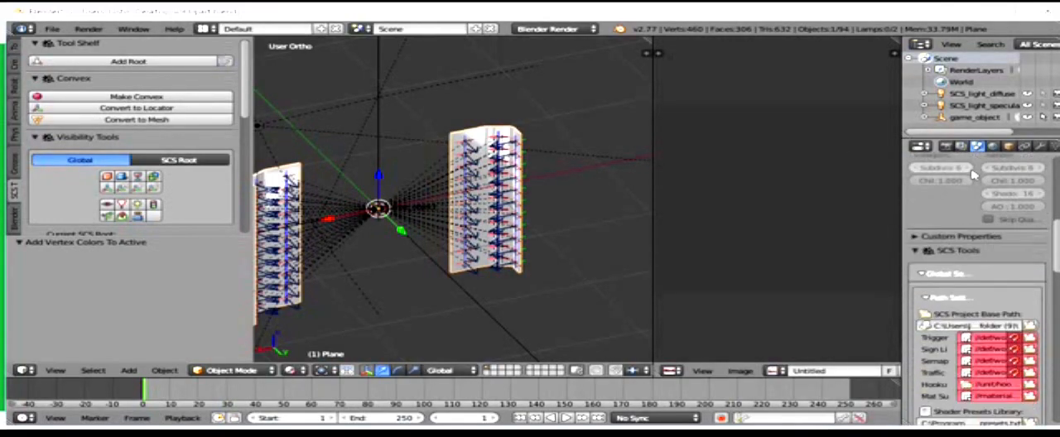
{"action": "scroll", "coordinate": [974, 174], "scroll_direction": "down", "scroll_amount": 3}
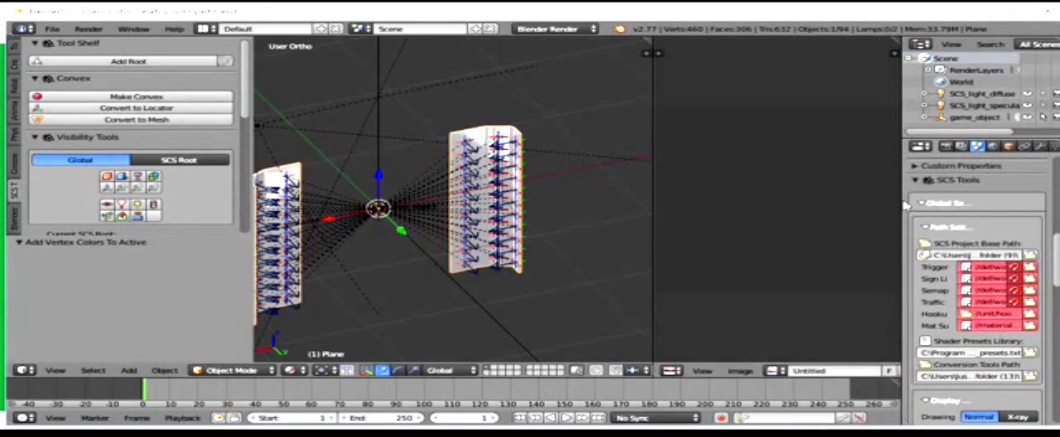
{"action": "left_click_drag", "start_coordinate": [902, 199], "coordinate": [775, 201]}
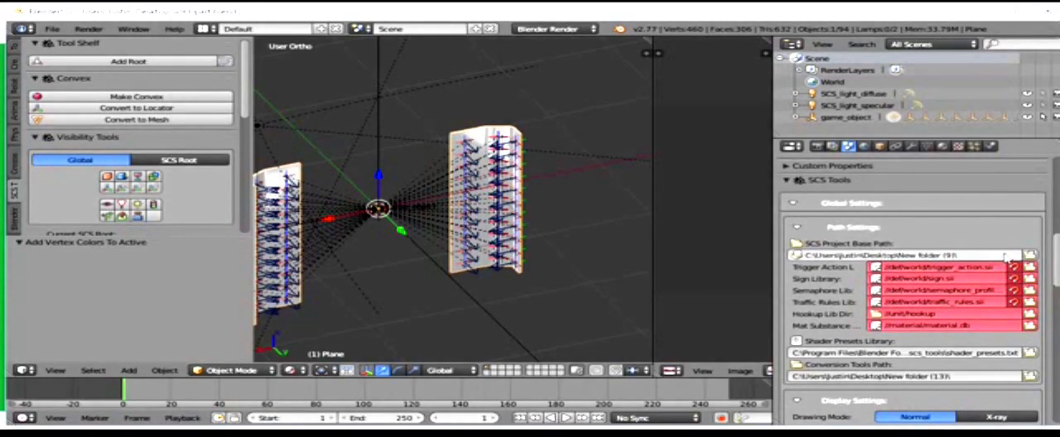
{"action": "scroll", "coordinate": [591, 191], "scroll_direction": "up", "scroll_amount": 5}
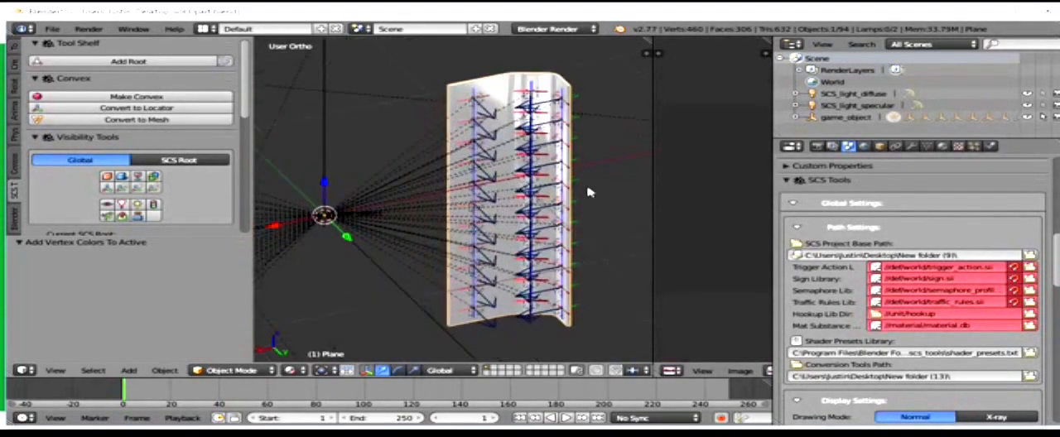
{"action": "scroll", "coordinate": [595, 191], "scroll_direction": "down", "scroll_amount": 3}
{"action": "scroll", "coordinate": [595, 191], "scroll_direction": "down", "scroll_amount": 3}
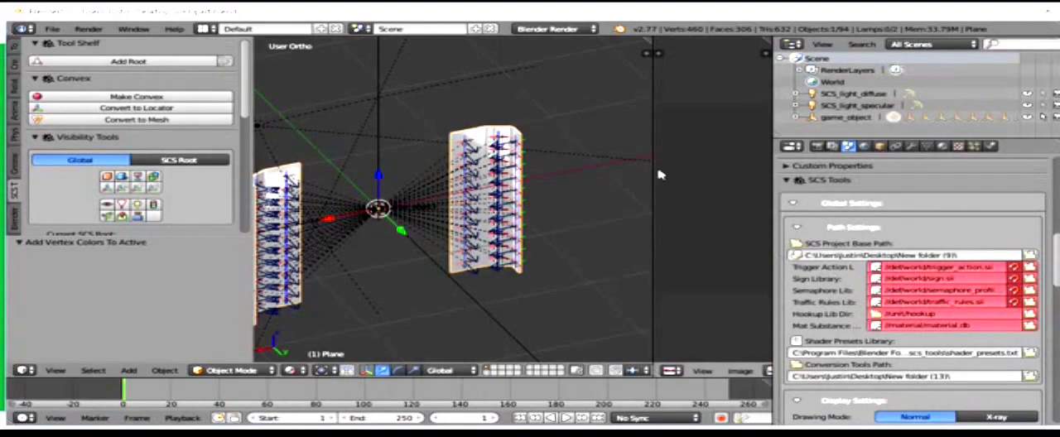
{"action": "scroll", "coordinate": [705, 173], "scroll_direction": "down", "scroll_amount": 3}
Step: Check the panel material's base texture mapping choices and the source file of its reflection texture
{"action": "left_click", "coordinate": [941, 147]}
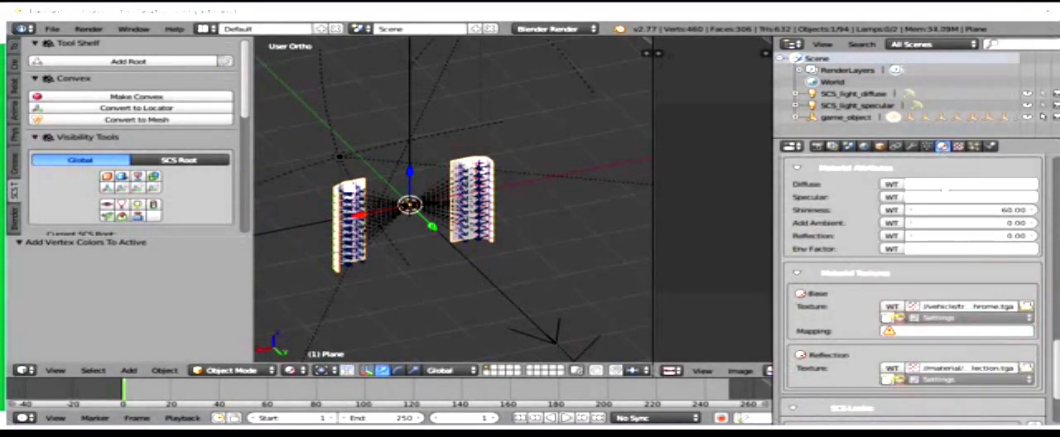
{"action": "scroll", "coordinate": [944, 248], "scroll_direction": "down", "scroll_amount": 3}
{"action": "left_click", "coordinate": [949, 261]}
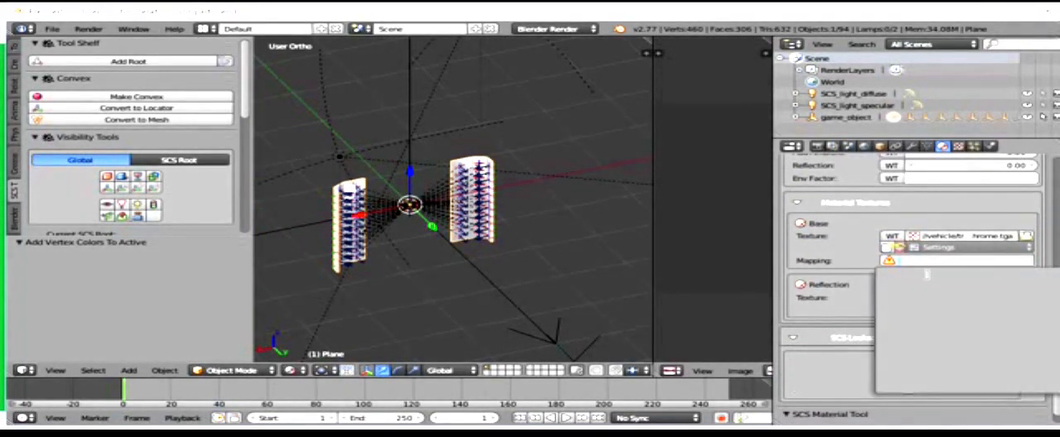
{"action": "left_click", "coordinate": [840, 260]}
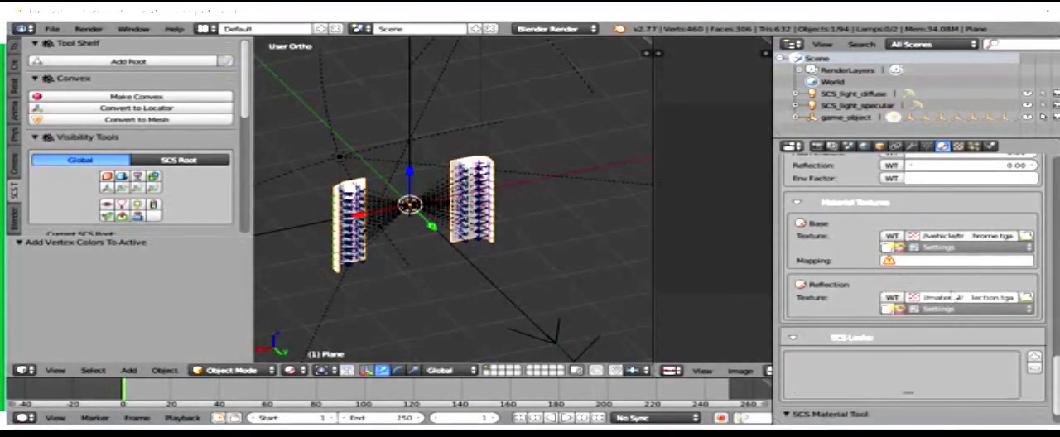
{"action": "left_click", "coordinate": [966, 298]}
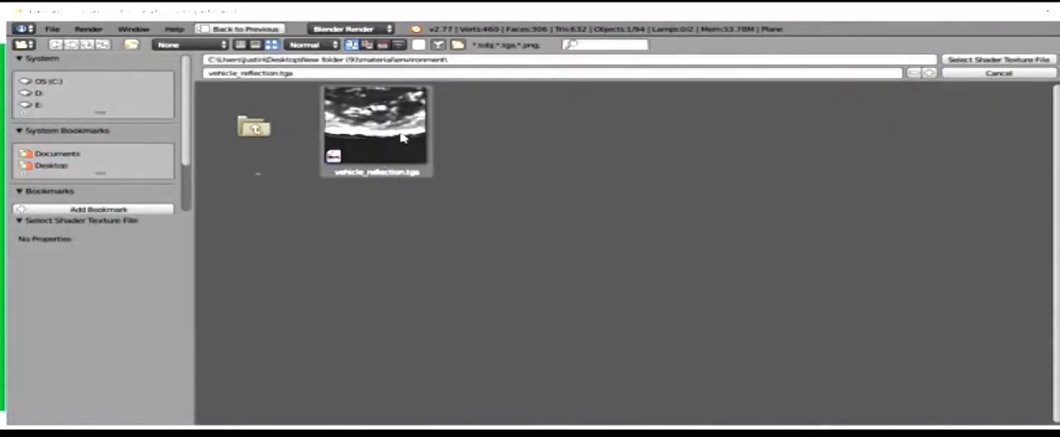
{"action": "key", "text": "Escape"}
{"action": "scroll", "coordinate": [964, 346], "scroll_direction": "down", "scroll_amount": 1}
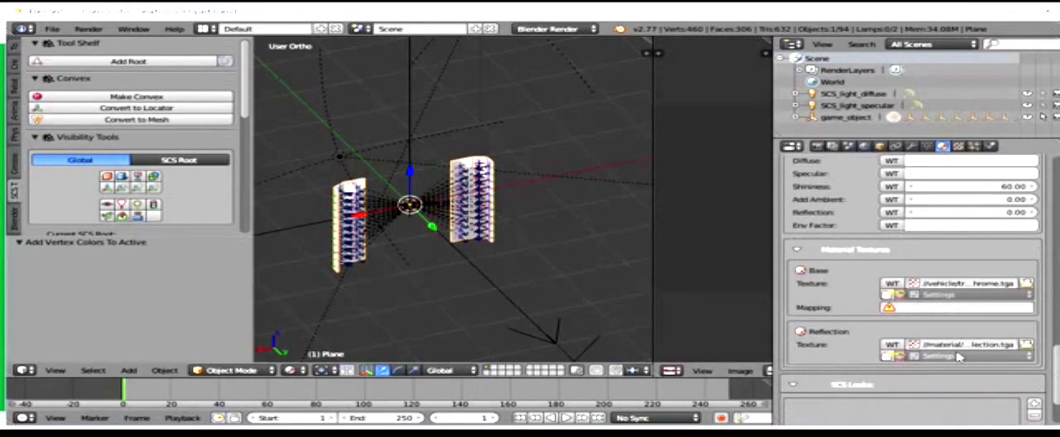
Step: Set the panel material's shininess to 1898 and check the shading on the panel
{"action": "scroll", "coordinate": [561, 229], "scroll_direction": "up", "scroll_amount": 7}
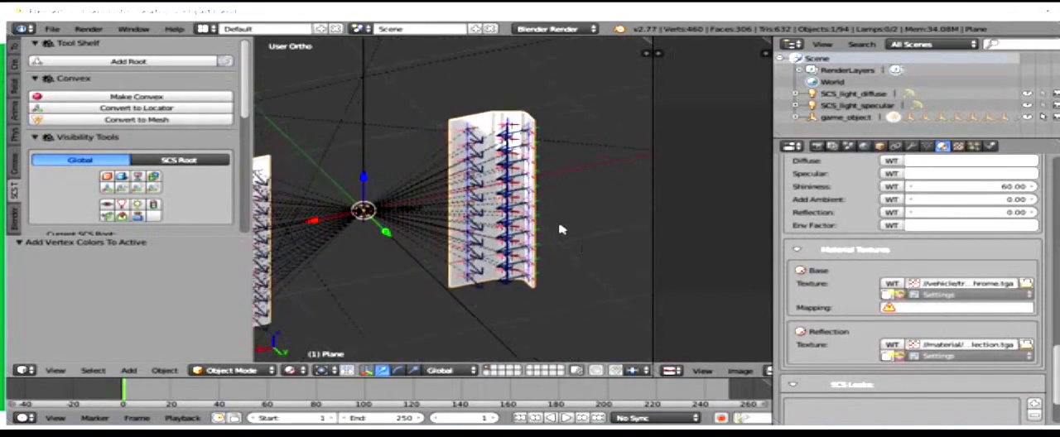
{"action": "middle_click_drag", "start_coordinate": [607, 117], "coordinate": [663, 137]}
{"action": "scroll", "coordinate": [906, 254], "scroll_direction": "up", "scroll_amount": 2}
{"action": "left_click", "coordinate": [918, 237]}
{"action": "left_click_drag", "start_coordinate": [918, 237], "coordinate": [896, 234]}
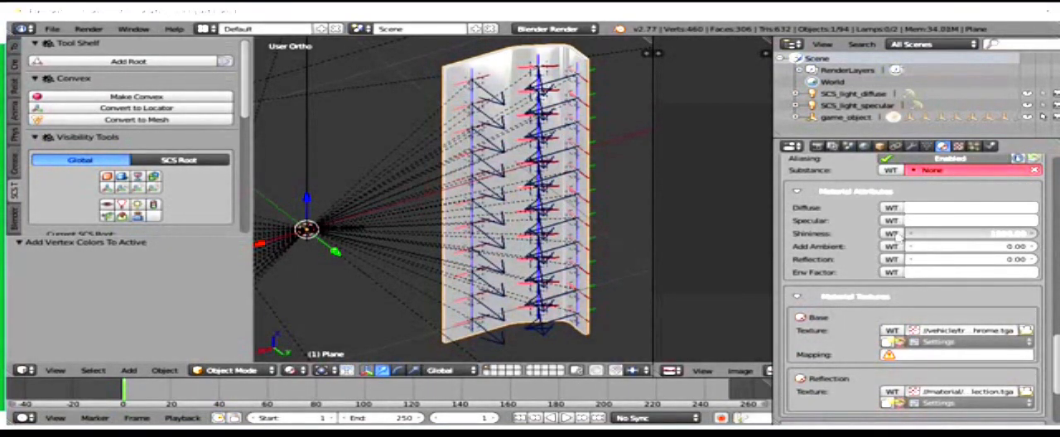
{"action": "scroll", "coordinate": [217, 203], "scroll_direction": "down", "scroll_amount": 3}
{"action": "scroll", "coordinate": [299, 198], "scroll_direction": "down", "scroll_amount": 2}
{"action": "middle_click_drag", "start_coordinate": [367, 202], "coordinate": [379, 149]}
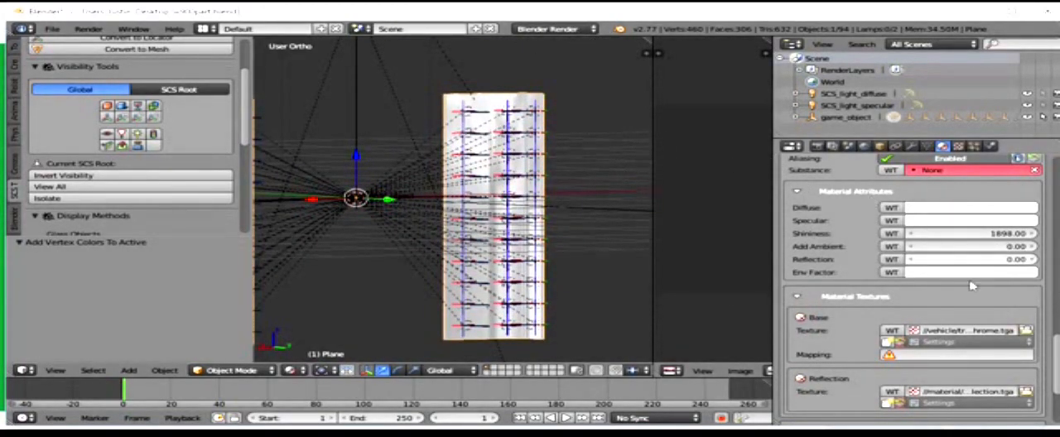
{"action": "mouse_move", "coordinate": [389, 248]}
{"action": "middle_mouse_down"}
{"action": "mouse_move", "coordinate": [501, 202]}
{"action": "mouse_move", "coordinate": [390, 240]}
{"action": "middle_mouse_up"}
Step: Select the whole panel mesh in Edit Mode and unwrap it with Smart UV Project at an angle limit of 66 and zero island margin
{"action": "left_click", "coordinate": [232, 370]}
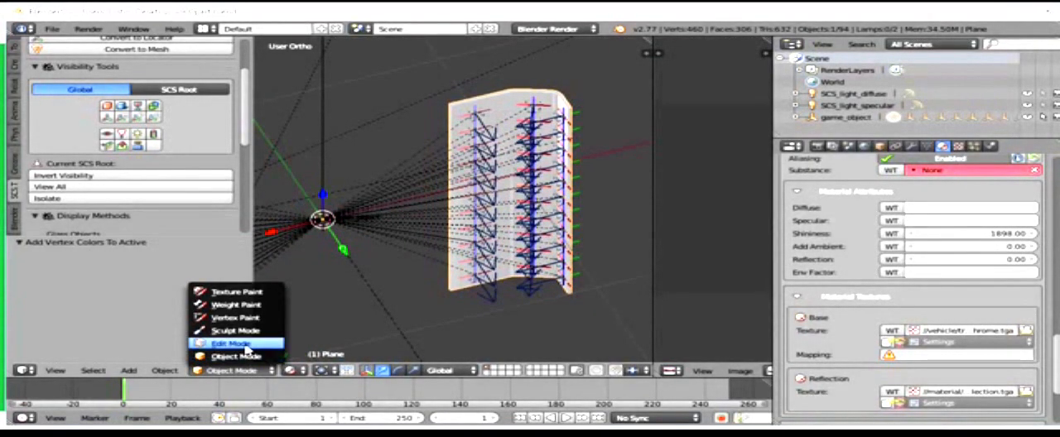
{"action": "left_click", "coordinate": [232, 343]}
{"action": "key", "text": "a"}
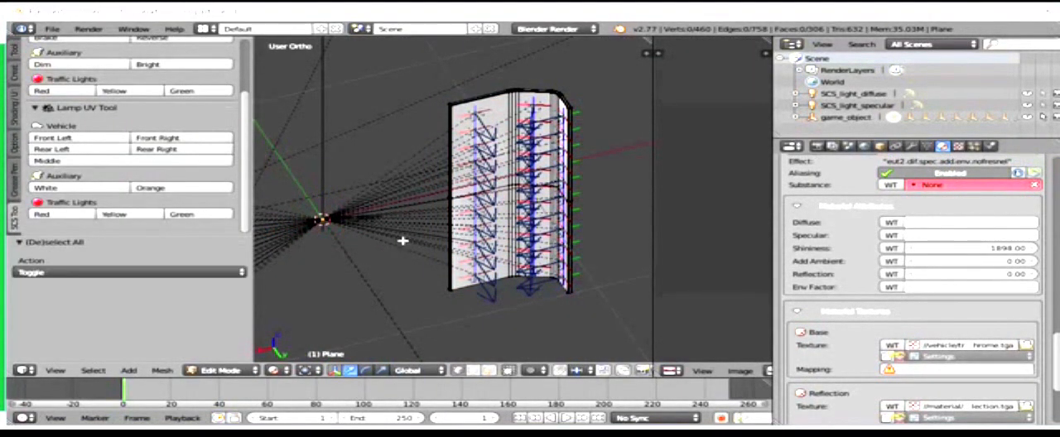
{"action": "key", "text": "a"}
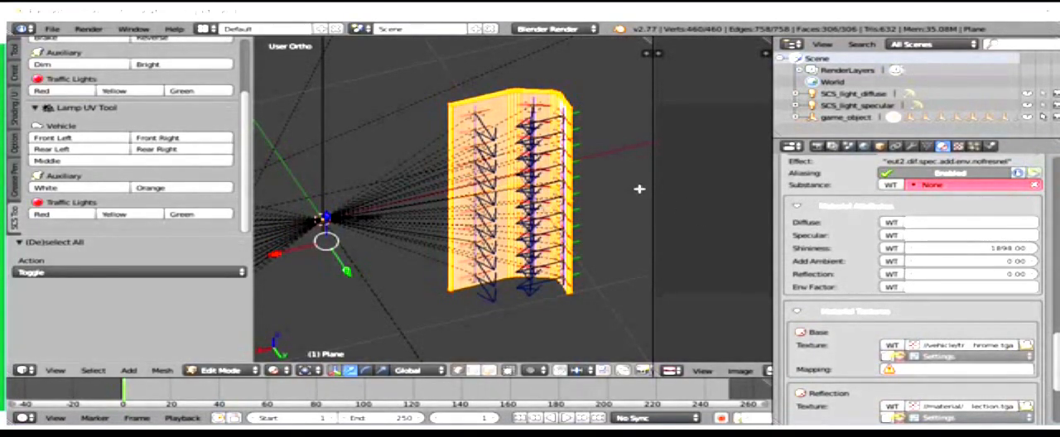
{"action": "left_click", "coordinate": [162, 370]}
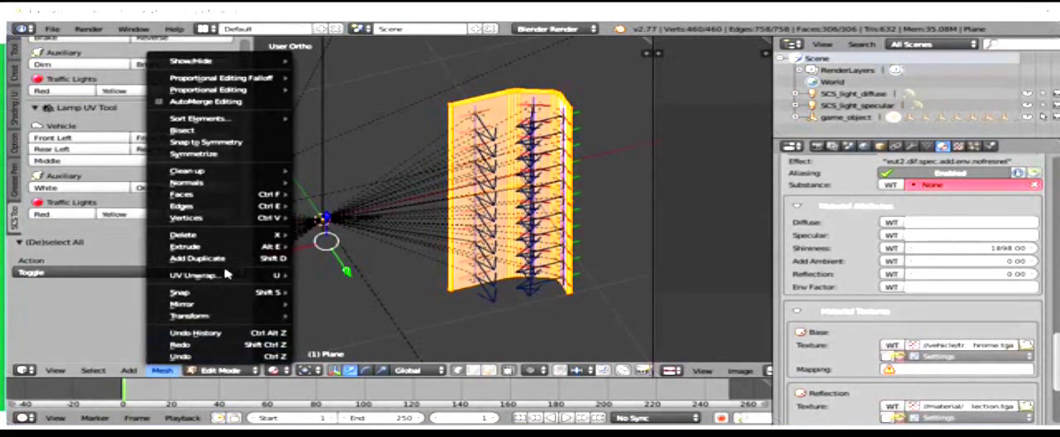
{"action": "mouse_move", "coordinate": [224, 276]}
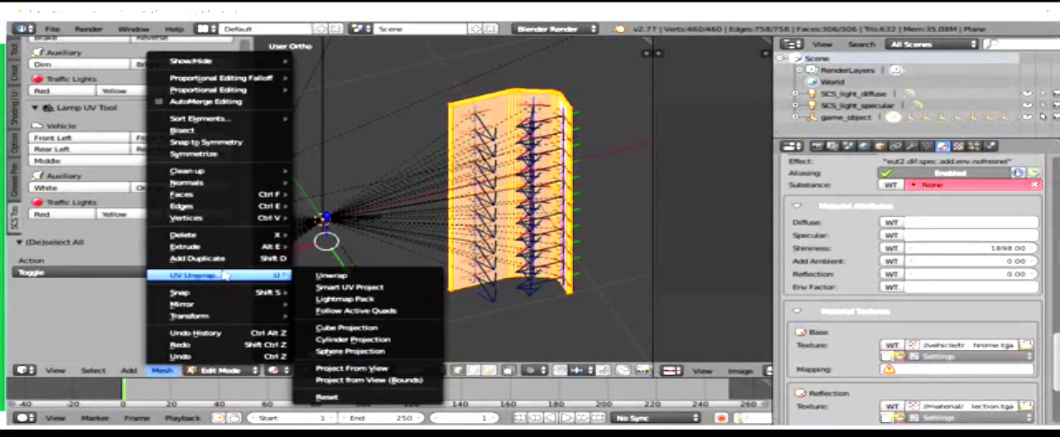
{"action": "left_click", "coordinate": [371, 288]}
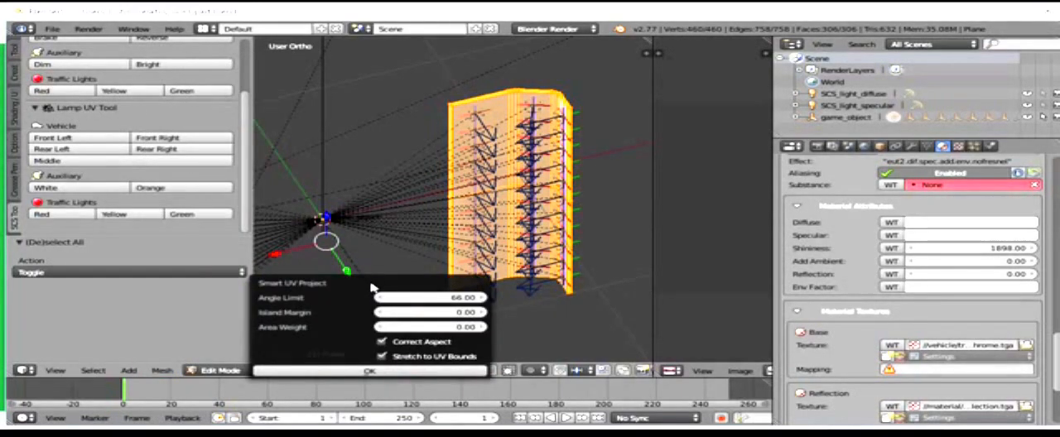
{"action": "left_click", "coordinate": [370, 371]}
{"action": "scroll", "coordinate": [714, 232], "scroll_direction": "up", "scroll_amount": 4}
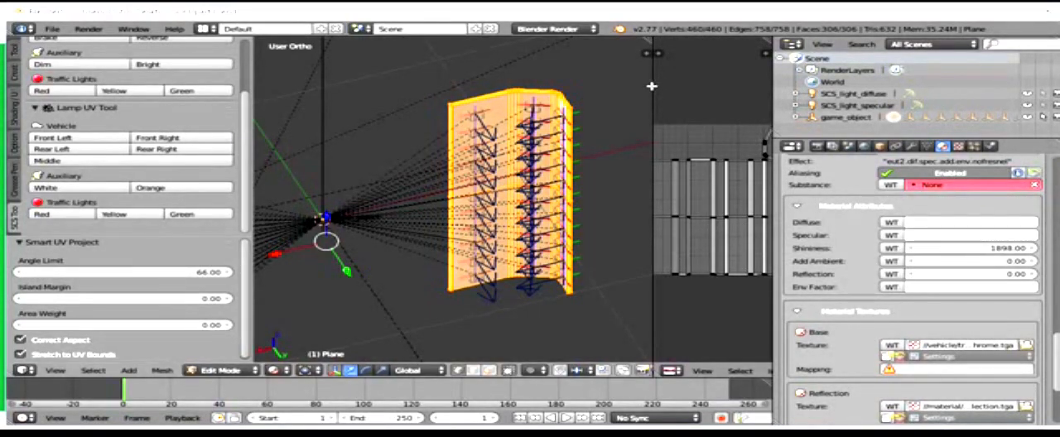
Step: Enlarge the UV editor and assign UVMap as the mapping of the material's base texture
{"action": "left_click_drag", "start_coordinate": [655, 87], "coordinate": [565, 106]}
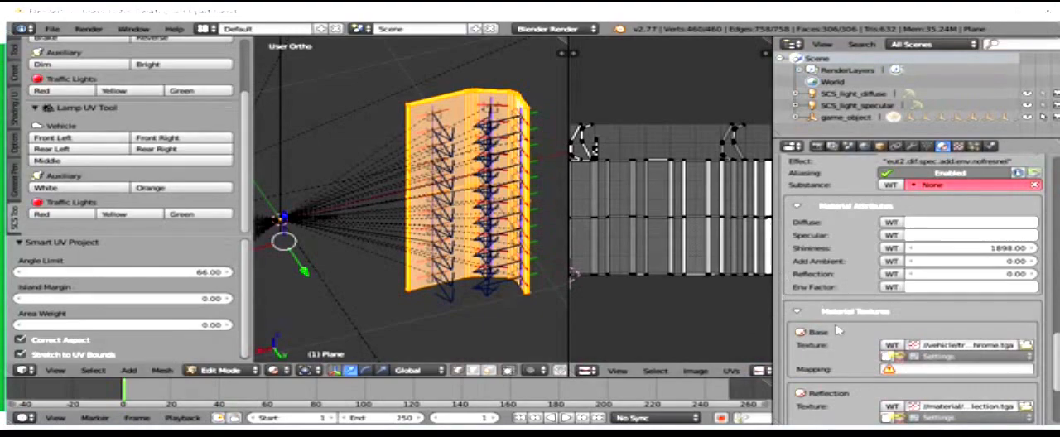
{"action": "left_click", "coordinate": [911, 370]}
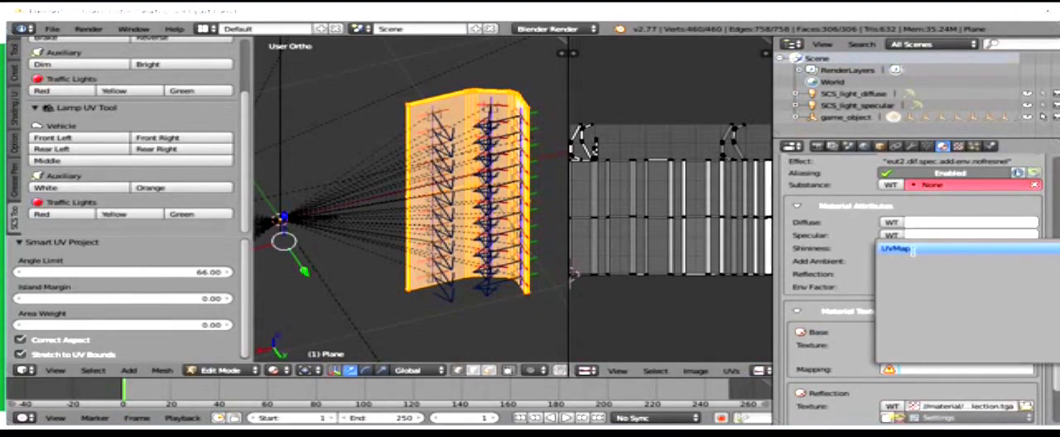
{"action": "left_click", "coordinate": [912, 250]}
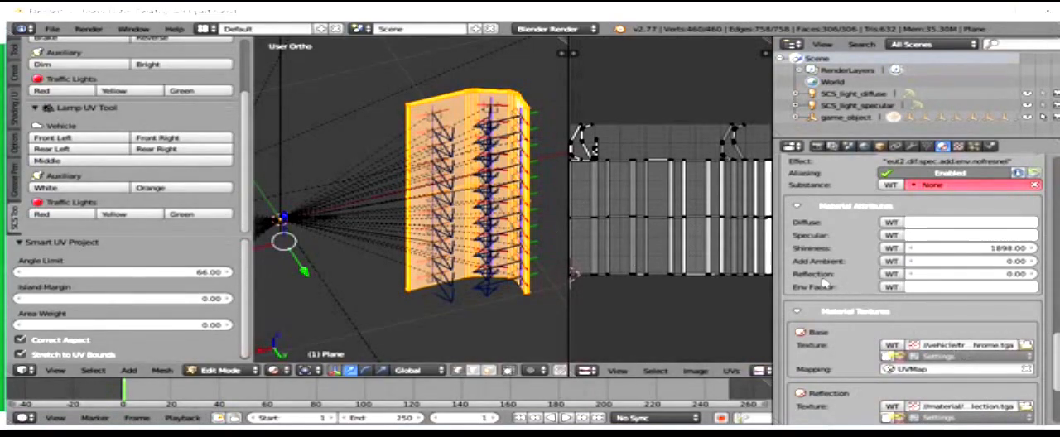
Step: Widen the UV editor again and create a new blank 1024 x 1024 px image with alpha for the unwrapped mesh
{"action": "left_click_drag", "start_coordinate": [776, 259], "coordinate": [859, 257]}
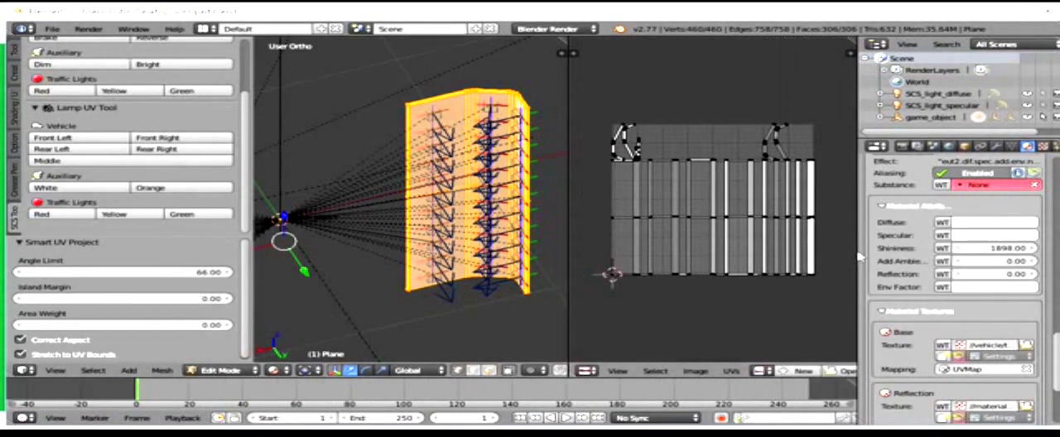
{"action": "left_click", "coordinate": [805, 374]}
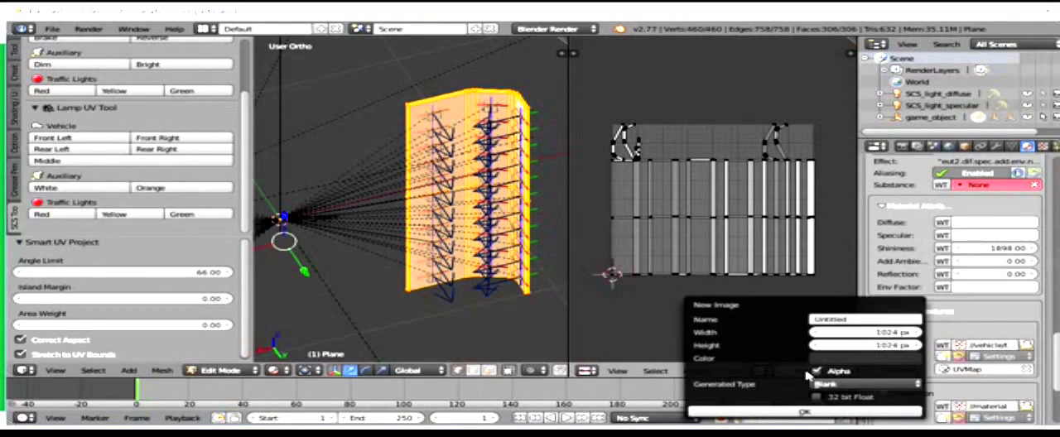
{"action": "left_click", "coordinate": [785, 414]}
{"action": "key", "text": "Home"}
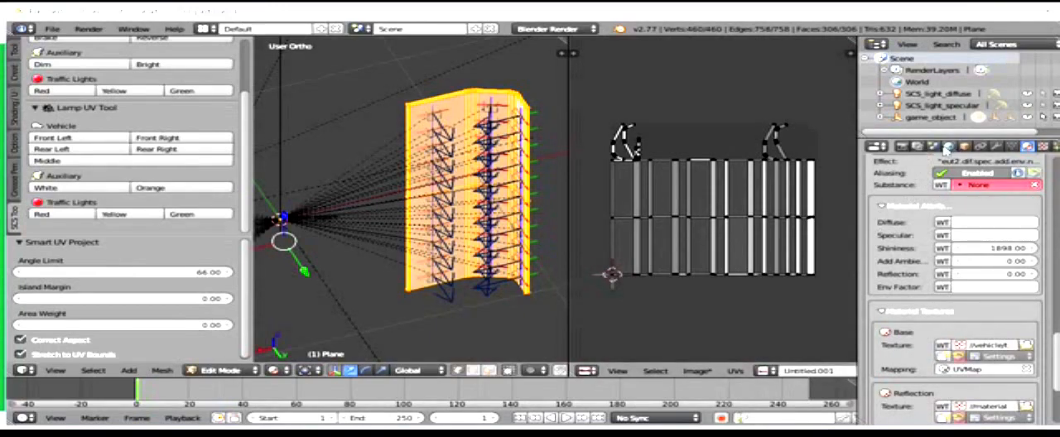
Step: Review the world lighting settings and open the Gather sample count for editing
{"action": "left_click", "coordinate": [947, 148]}
{"action": "scroll", "coordinate": [984, 374], "scroll_direction": "down", "scroll_amount": 5}
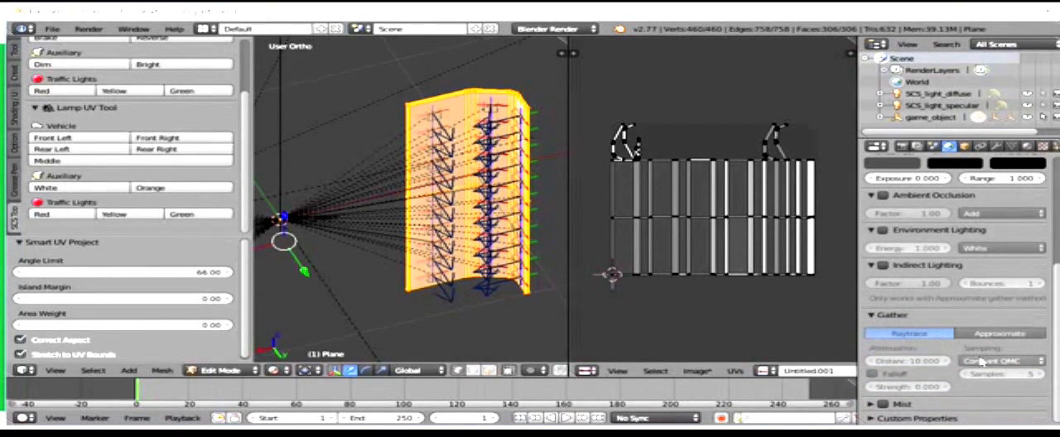
{"action": "scroll", "coordinate": [986, 376], "scroll_direction": "up", "scroll_amount": 2}
{"action": "scroll", "coordinate": [986, 376], "scroll_direction": "down", "scroll_amount": 2}
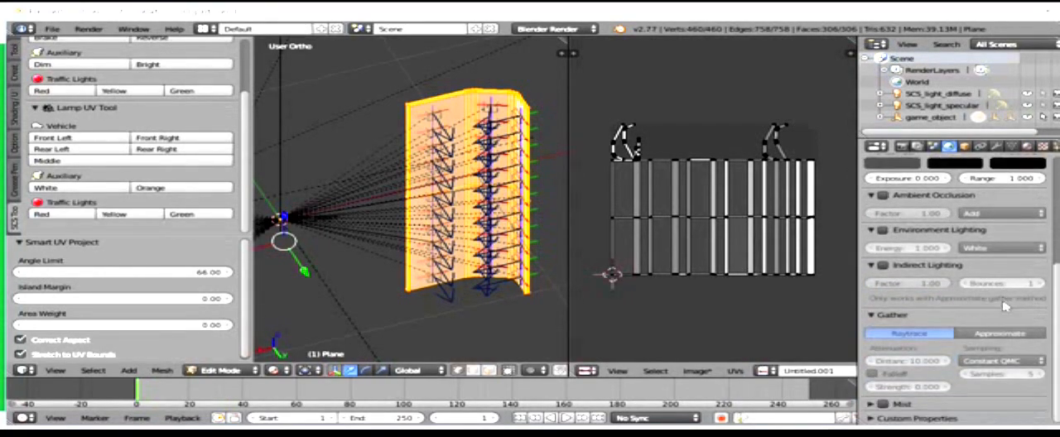
{"action": "left_click", "coordinate": [989, 375]}
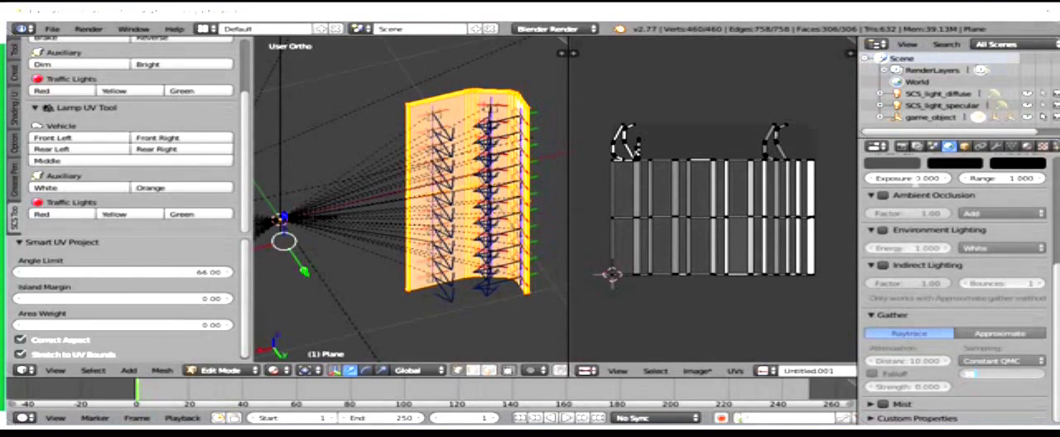
Step: Bake the panel mesh to the new image with the Full Render bake mode
{"action": "left_click", "coordinate": [903, 146]}
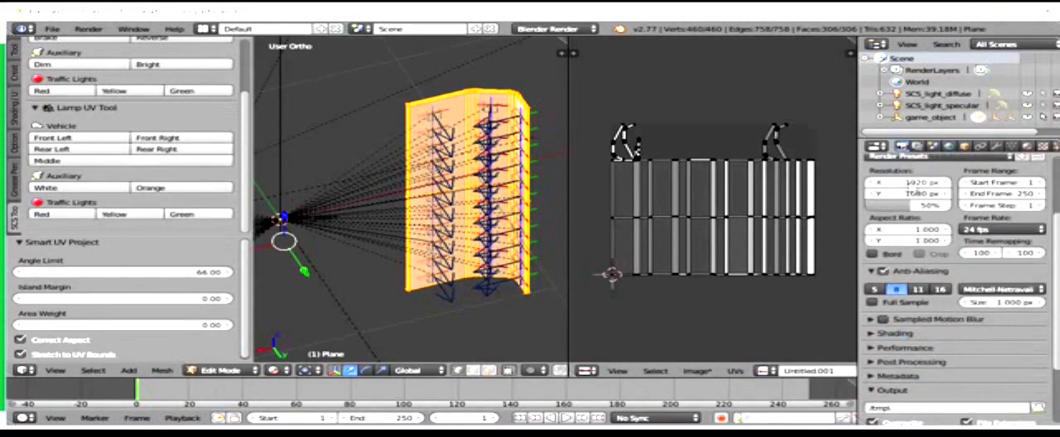
{"action": "scroll", "coordinate": [911, 191], "scroll_direction": "down", "scroll_amount": 4}
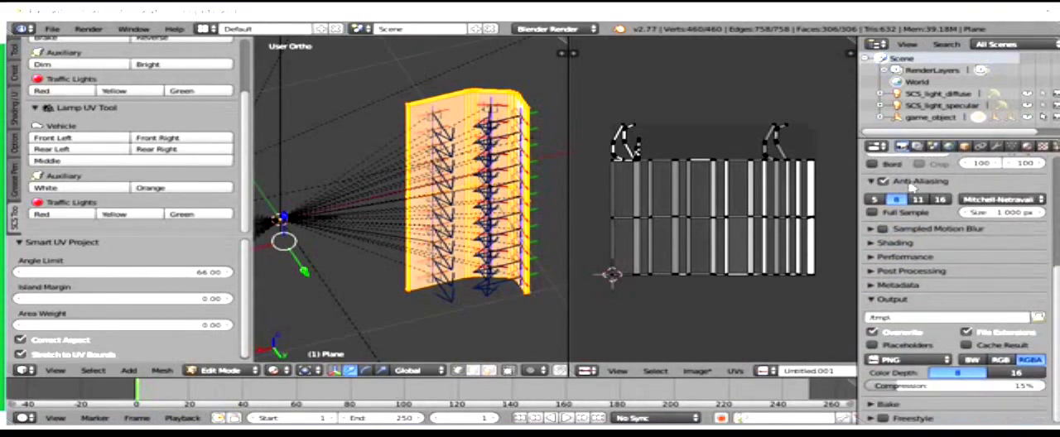
{"action": "left_click", "coordinate": [884, 404]}
{"action": "scroll", "coordinate": [880, 390], "scroll_direction": "down", "scroll_amount": 3}
{"action": "left_click", "coordinate": [959, 342]}
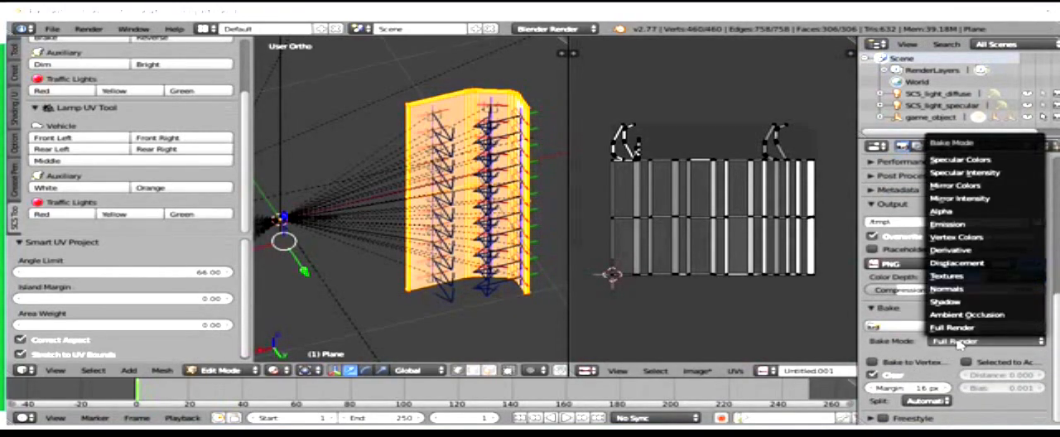
{"action": "left_click", "coordinate": [955, 328]}
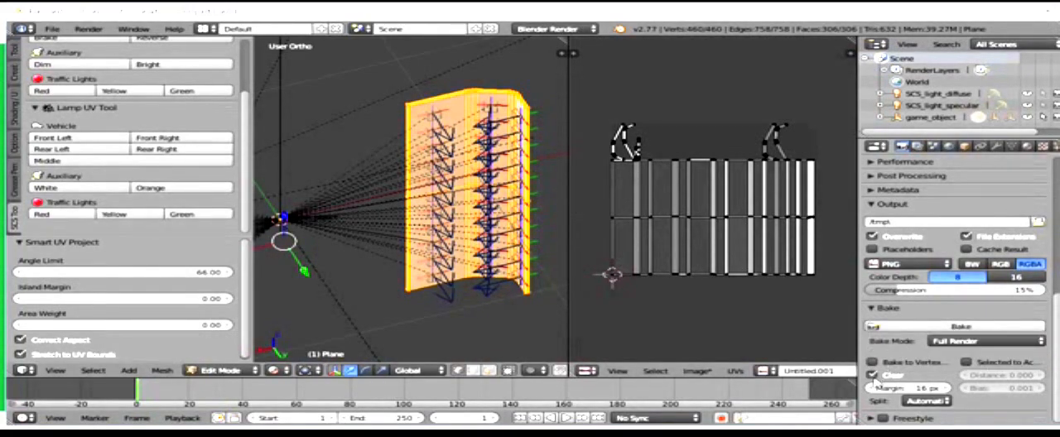
{"action": "left_click", "coordinate": [917, 329]}
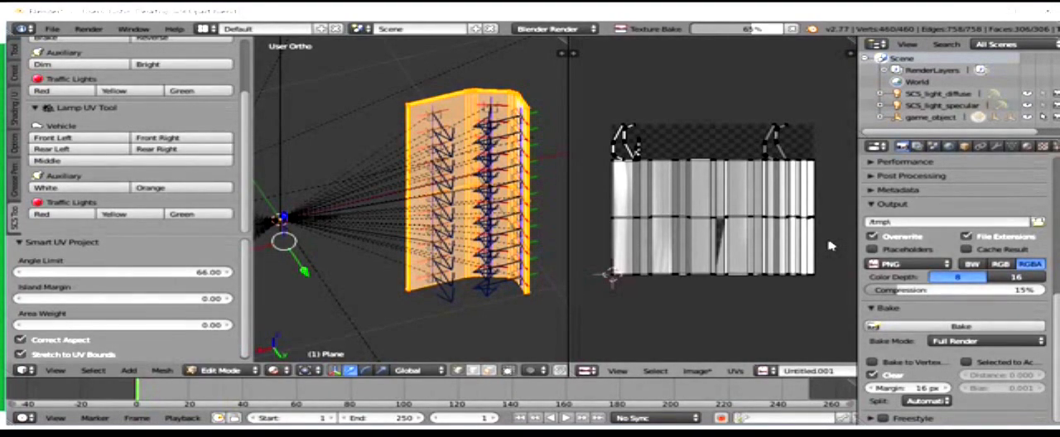
Step: Inspect the baked texture and save it as chromer.png in New folder (18) on the Desktop
{"action": "key", "text": "a"}
{"action": "scroll", "coordinate": [679, 208], "scroll_direction": "up", "scroll_amount": 3}
{"action": "scroll", "coordinate": [679, 208], "scroll_direction": "down", "scroll_amount": 3}
{"action": "middle_click_drag", "start_coordinate": [679, 208], "coordinate": [705, 179]}
{"action": "scroll", "coordinate": [704, 182], "scroll_direction": "up", "scroll_amount": 2}
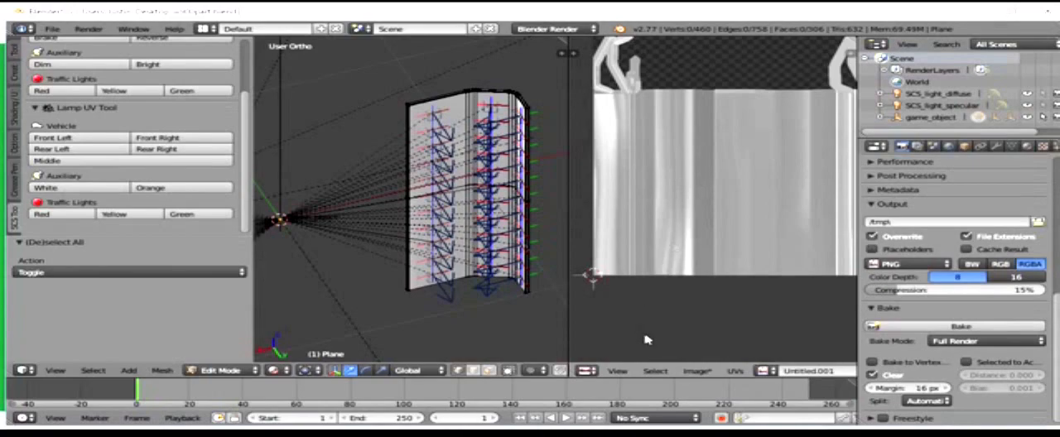
{"action": "left_click", "coordinate": [698, 371]}
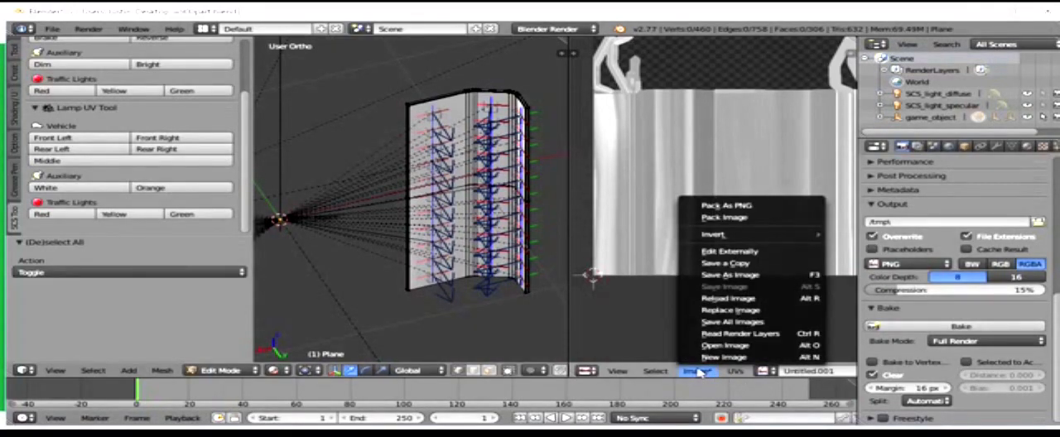
{"action": "left_click", "coordinate": [729, 277]}
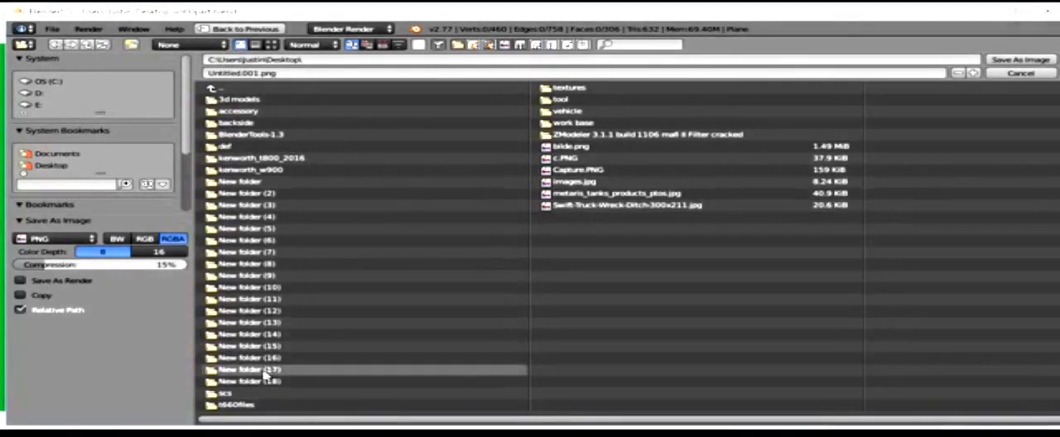
{"action": "left_click", "coordinate": [263, 381]}
{"action": "left_click", "coordinate": [524, 73]}
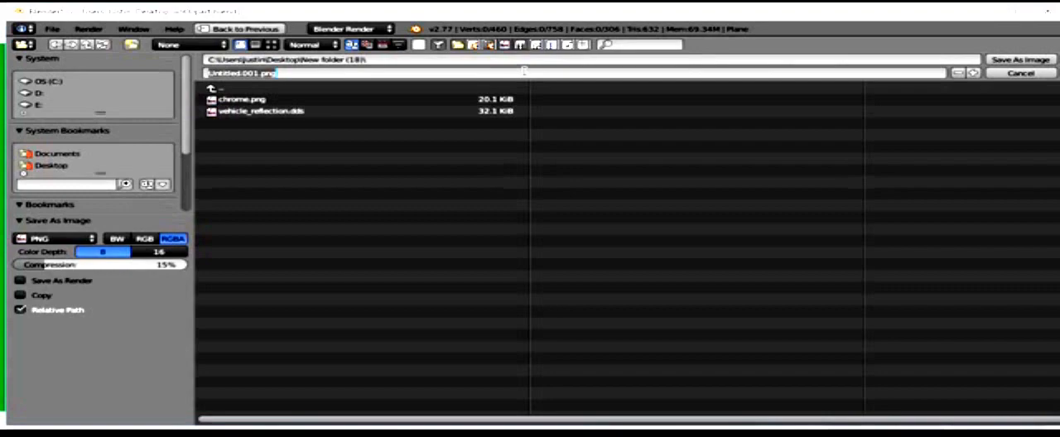
{"action": "key", "text": "BackSpace"}
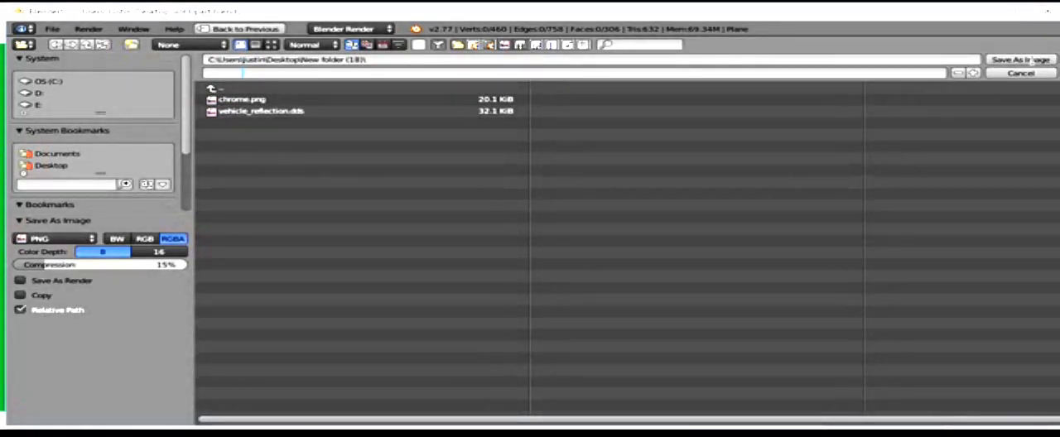
{"action": "left_click", "coordinate": [1032, 61]}
{"action": "left_click", "coordinate": [1032, 61]}
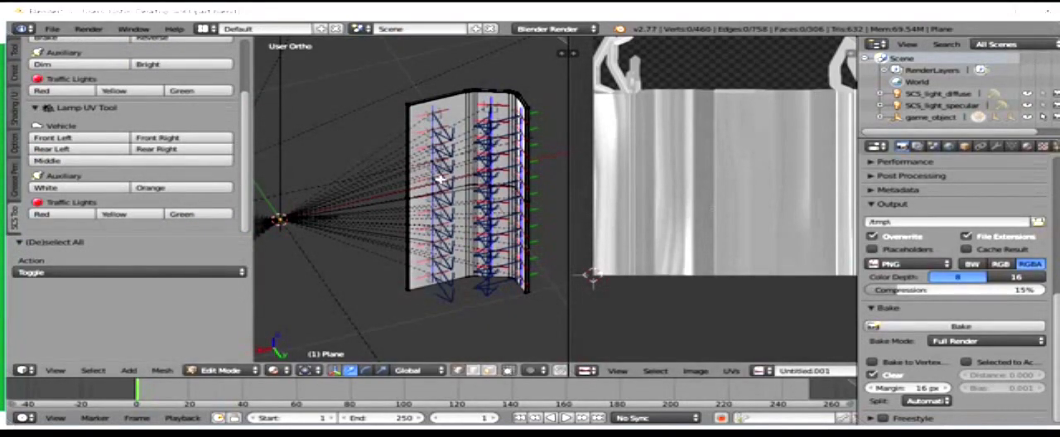
Step: Unlink the baked image from the UV editor
{"action": "middle_click_drag", "start_coordinate": [447, 182], "coordinate": [530, 228]}
{"action": "scroll", "coordinate": [514, 250], "scroll_direction": "down", "scroll_amount": 8}
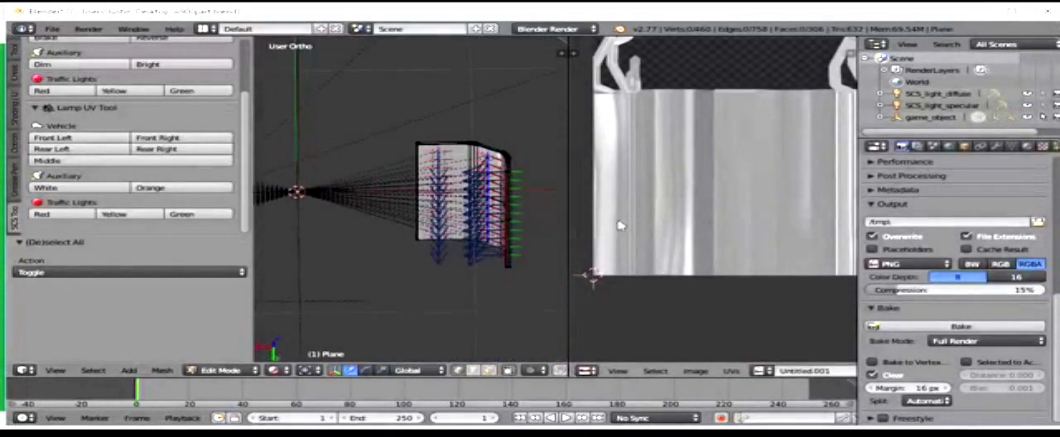
{"action": "scroll", "coordinate": [620, 231], "scroll_direction": "down", "scroll_amount": 4}
{"action": "scroll", "coordinate": [793, 374], "scroll_direction": "down", "scroll_amount": 3}
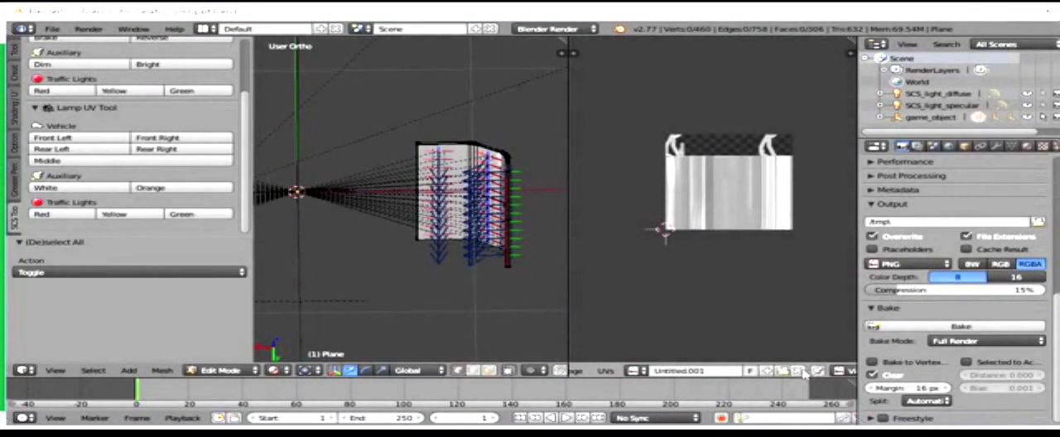
{"action": "left_click", "coordinate": [816, 371]}
Step: Unlink the current material from the panel's material slot
{"action": "left_click", "coordinate": [1028, 146]}
{"action": "scroll", "coordinate": [1004, 179], "scroll_direction": "up", "scroll_amount": 15}
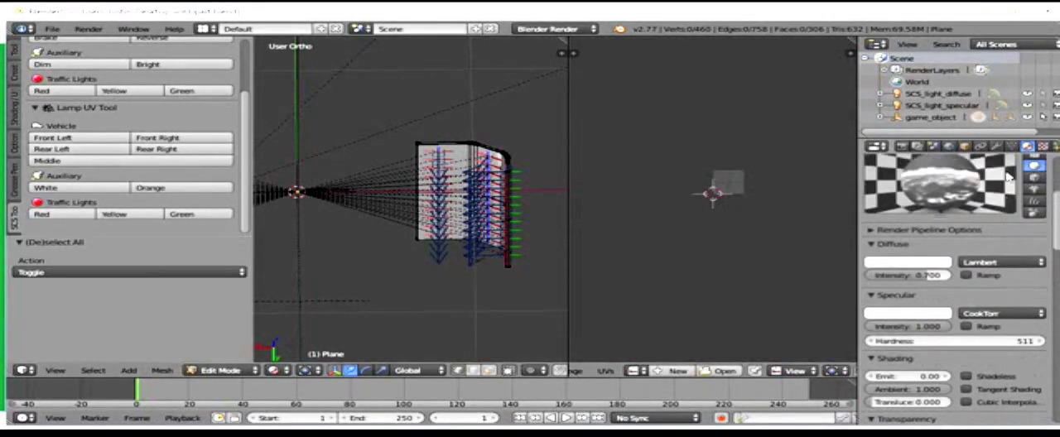
{"action": "scroll", "coordinate": [1009, 177], "scroll_direction": "up", "scroll_amount": 5}
{"action": "left_click", "coordinate": [976, 207]}
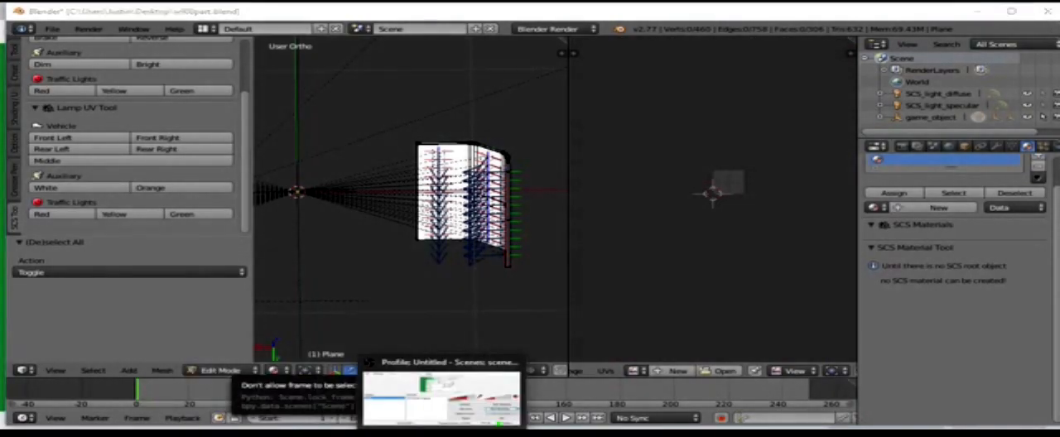
Step: Switch to the online-convert.com page in Firefox and choose chromer.png as the image to convert to TGA
{"action": "left_click", "coordinate": [441, 434]}
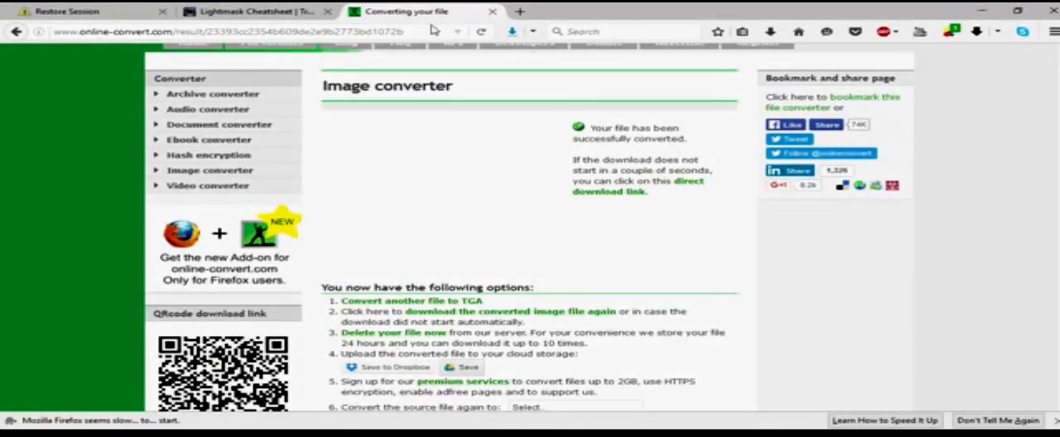
{"action": "scroll", "coordinate": [381, 165], "scroll_direction": "down", "scroll_amount": 3}
{"action": "left_click", "coordinate": [383, 131]}
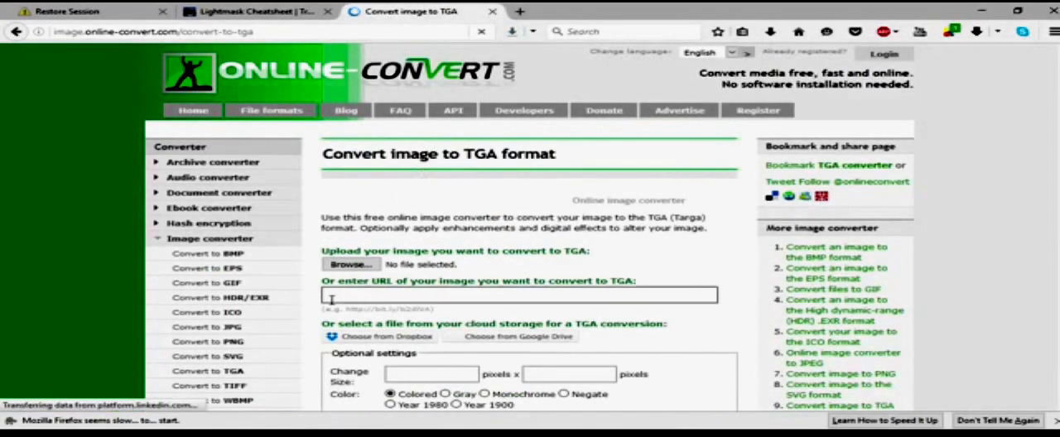
{"action": "left_click", "coordinate": [350, 264]}
{"action": "left_click", "coordinate": [290, 99]}
{"action": "left_click", "coordinate": [400, 264]}
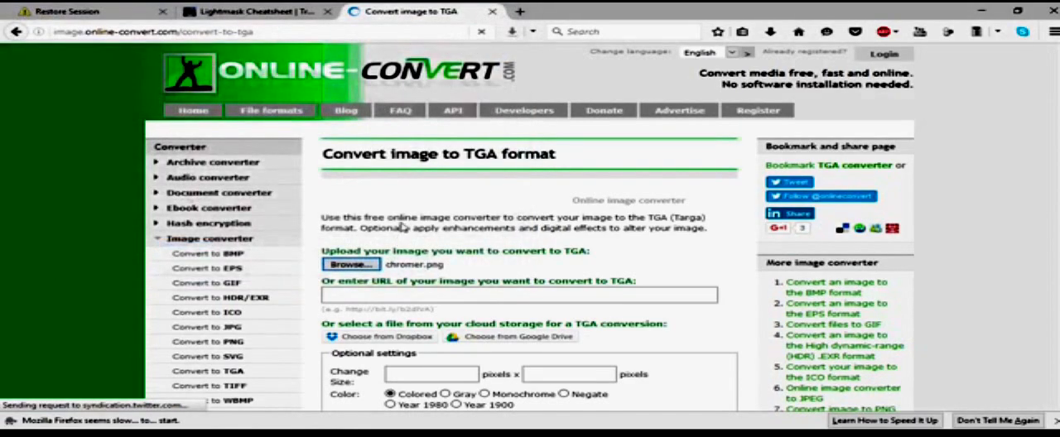
Step: Convert chromer.png to TGA on the conversion page and check the progress of the chromer.tga download
{"action": "scroll", "coordinate": [400, 241], "scroll_direction": "down", "scroll_amount": 5}
{"action": "left_click", "coordinate": [373, 280]}
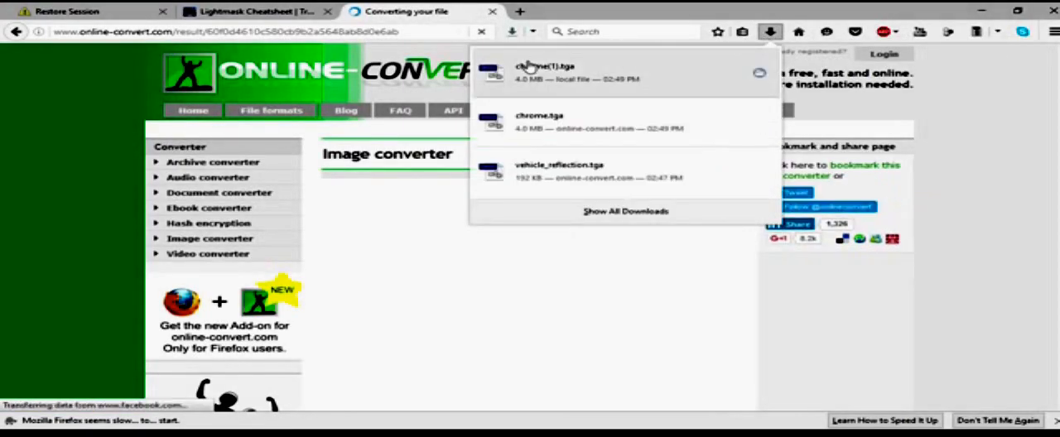
{"action": "left_click", "coordinate": [907, 109]}
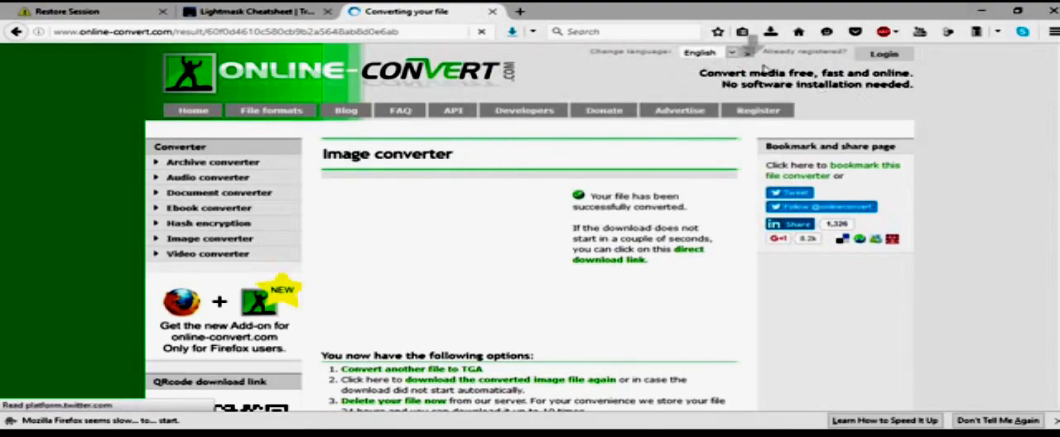
{"action": "left_click", "coordinate": [769, 33]}
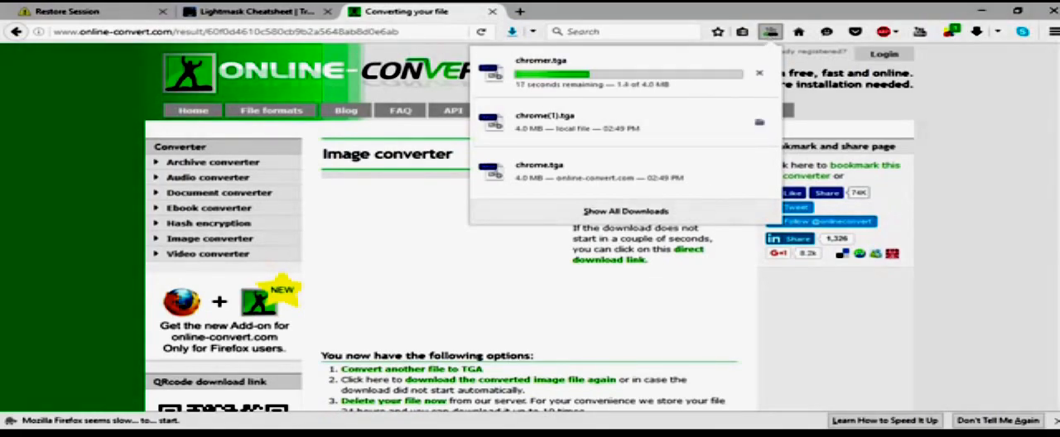
Step: Check the computer's wireless network connection while the file downloads
{"action": "left_click", "coordinate": [913, 434]}
{"action": "left_click", "coordinate": [909, 435]}
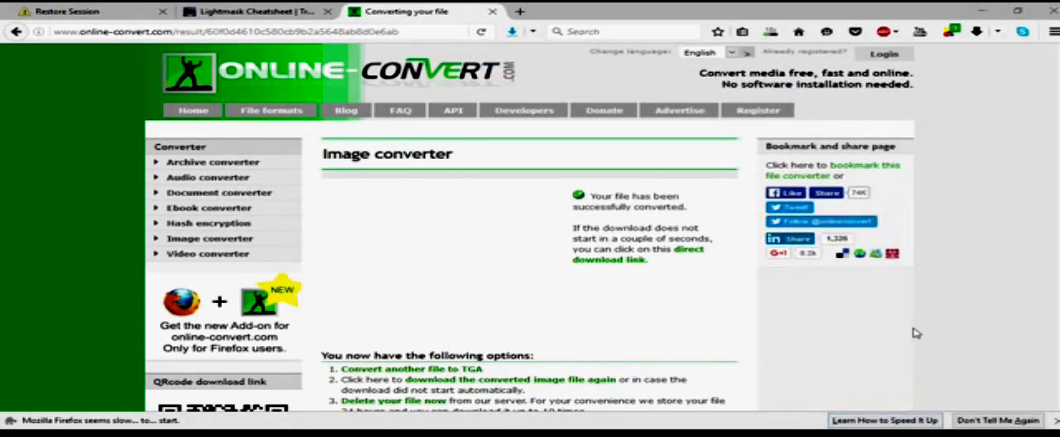
{"action": "left_click", "coordinate": [909, 435]}
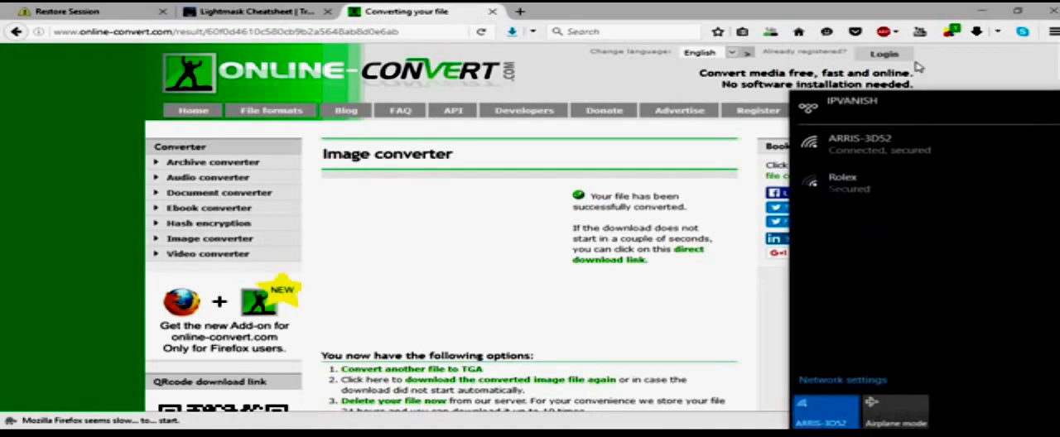
{"action": "left_click", "coordinate": [968, 69]}
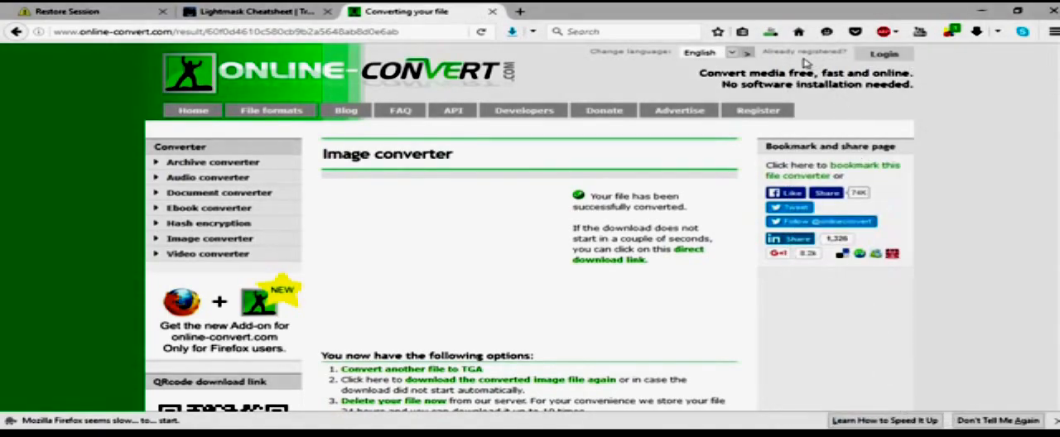
Step: Place the downloaded chromer.tga in the vehicle/truck/upgrade/dan folder of New folder (9) and open that folder
{"action": "left_click", "coordinate": [772, 32]}
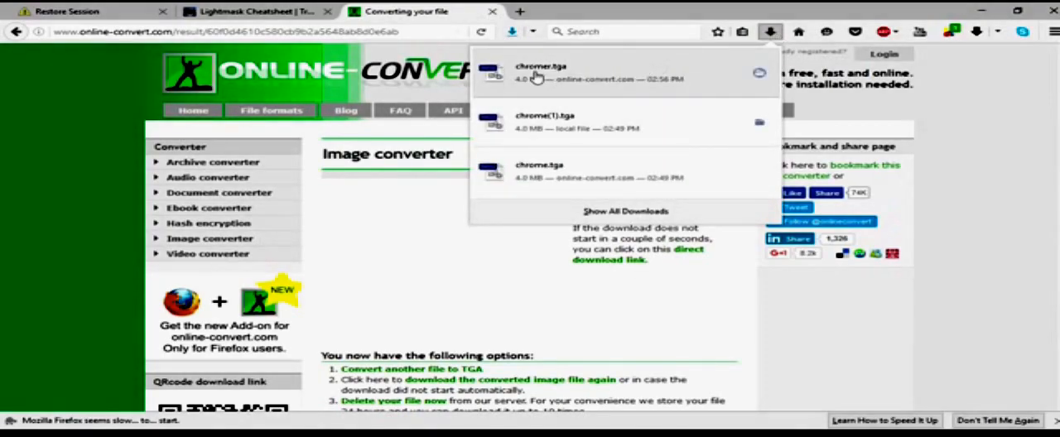
{"action": "left_click", "coordinate": [520, 77]}
{"action": "left_click_drag", "start_coordinate": [511, 71], "coordinate": [296, 184]}
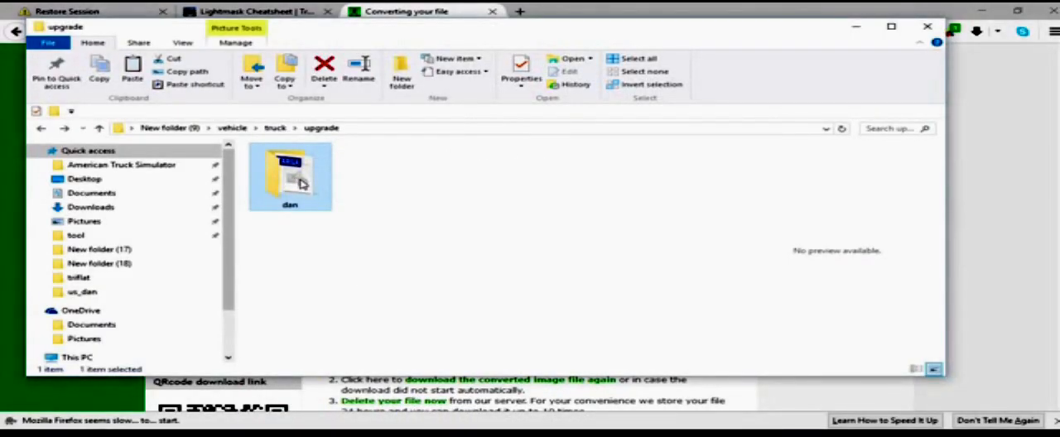
{"action": "double_click", "coordinate": [301, 184]}
Step: Try deleting chrome.tga from the dan folder and undo the deletion
{"action": "left_click", "coordinate": [315, 186]}
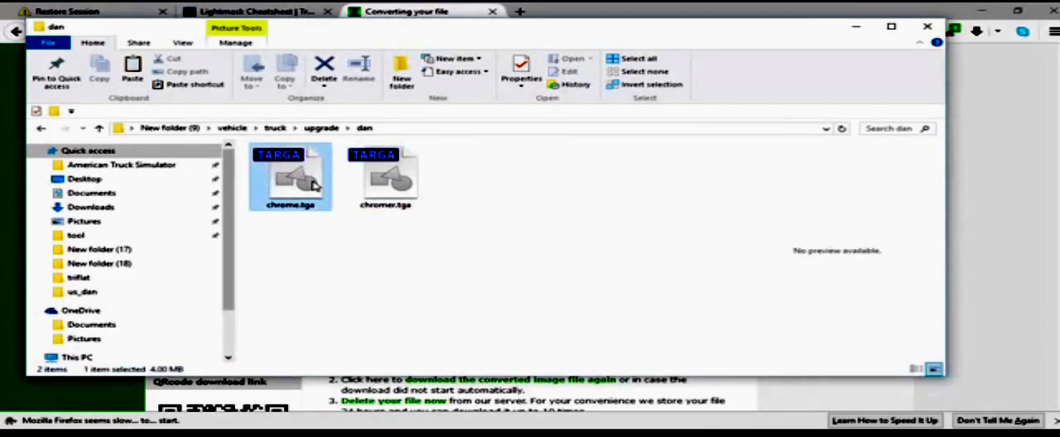
{"action": "left_click", "coordinate": [324, 71]}
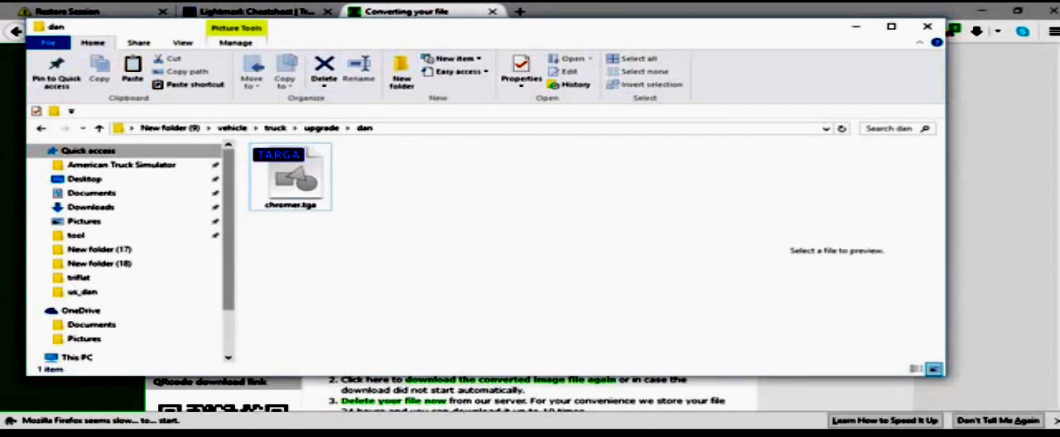
{"action": "right_click", "coordinate": [385, 247]}
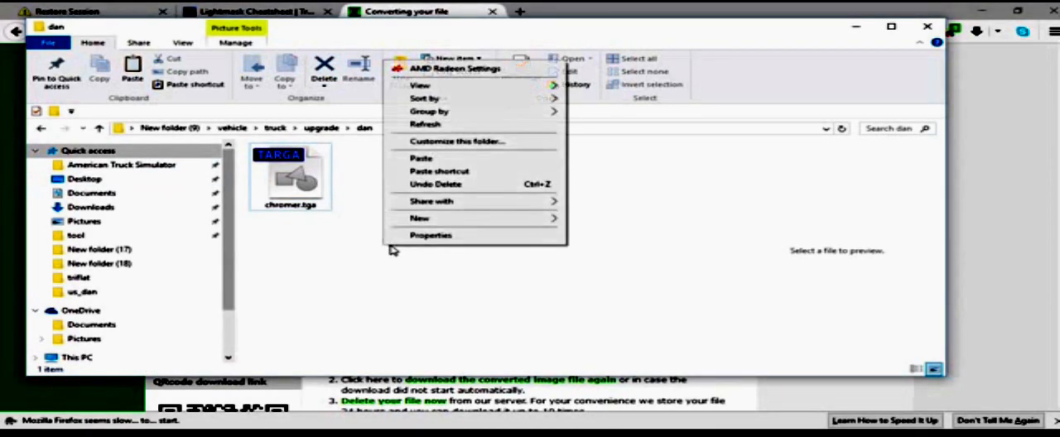
{"action": "left_click", "coordinate": [434, 184]}
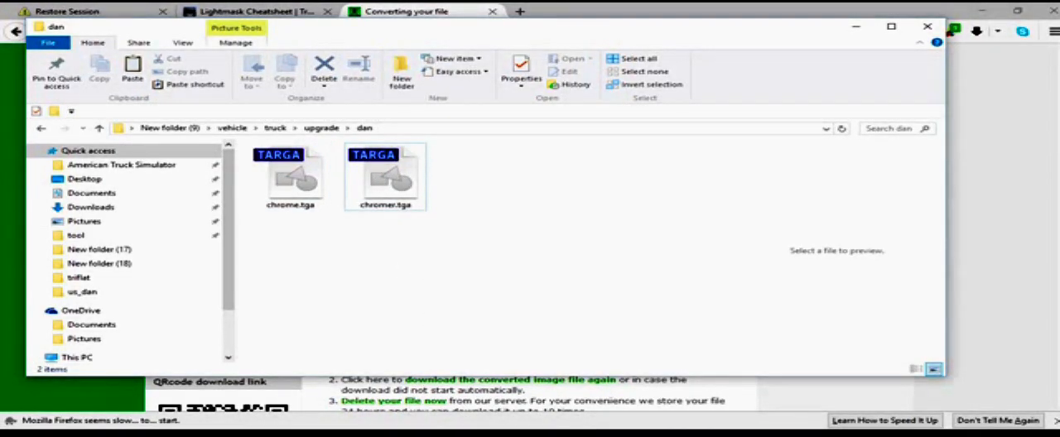
Step: Switch to Blender and create a new material for the panels with the dif.spec.add.env.nofresnel shader preset
{"action": "mouse_move", "coordinate": [325, 435]}
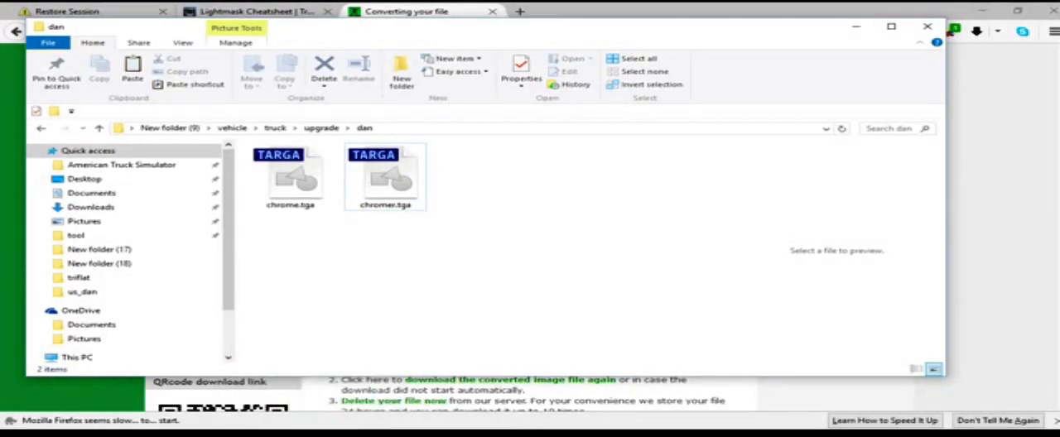
{"action": "left_click", "coordinate": [208, 435]}
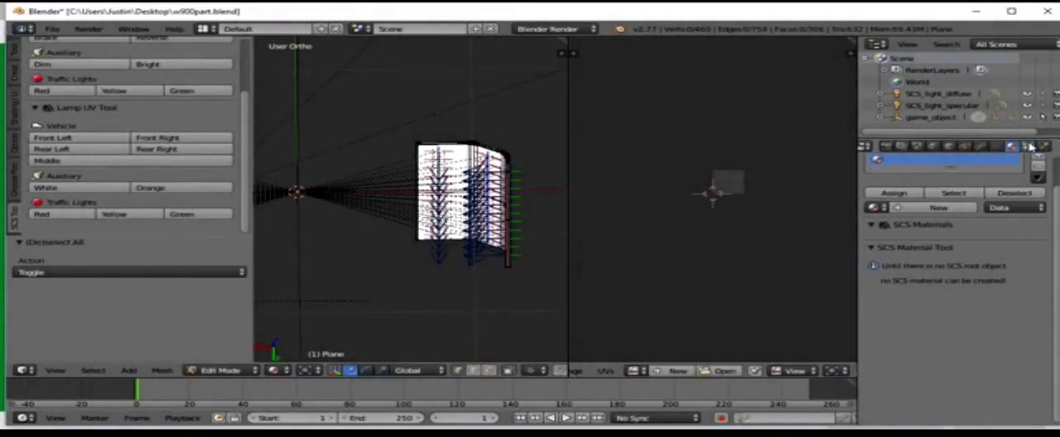
{"action": "scroll", "coordinate": [965, 199], "scroll_direction": "up", "scroll_amount": 2}
{"action": "left_click", "coordinate": [945, 240]}
{"action": "scroll", "coordinate": [965, 290], "scroll_direction": "down", "scroll_amount": 5}
{"action": "scroll", "coordinate": [965, 307], "scroll_direction": "up", "scroll_amount": 5}
{"action": "scroll", "coordinate": [968, 322], "scroll_direction": "down", "scroll_amount": 5}
{"action": "scroll", "coordinate": [970, 325], "scroll_direction": "down", "scroll_amount": 15}
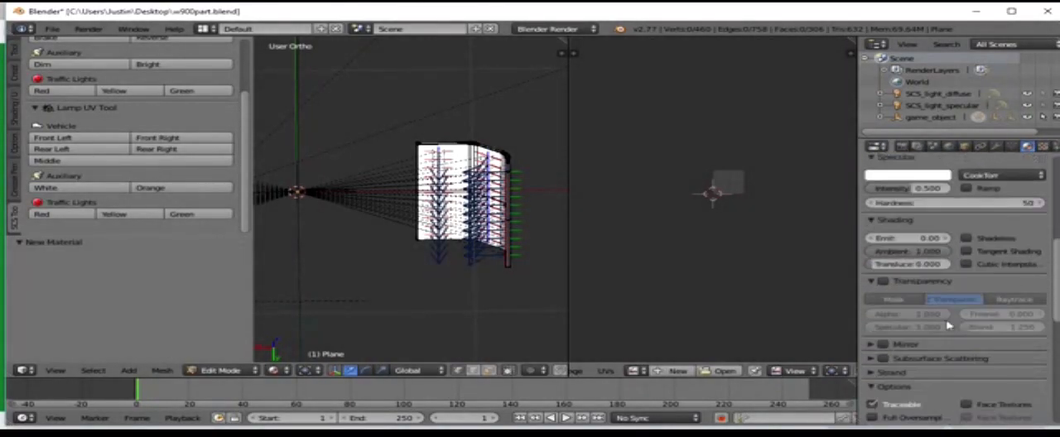
{"action": "left_click", "coordinate": [986, 295]}
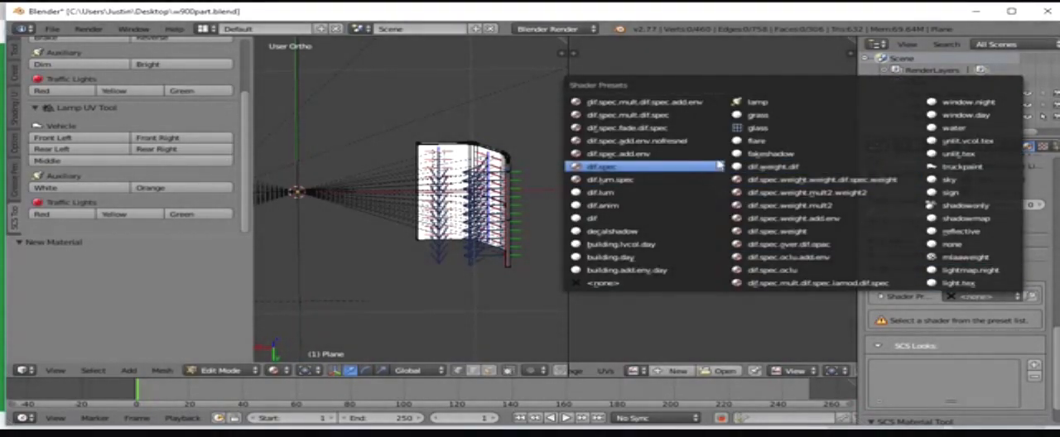
{"action": "left_click", "coordinate": [717, 142]}
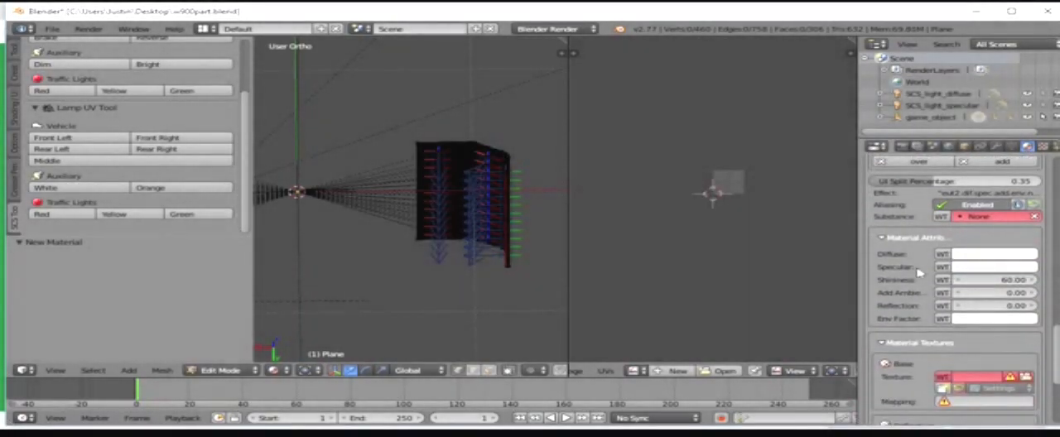
Step: Map the material's Base texture to UVMap and load chromer.tga from vehicle/truck/upgrade/dan as its image
{"action": "scroll", "coordinate": [919, 273], "scroll_direction": "up", "scroll_amount": 5}
{"action": "scroll", "coordinate": [953, 282], "scroll_direction": "down", "scroll_amount": 7}
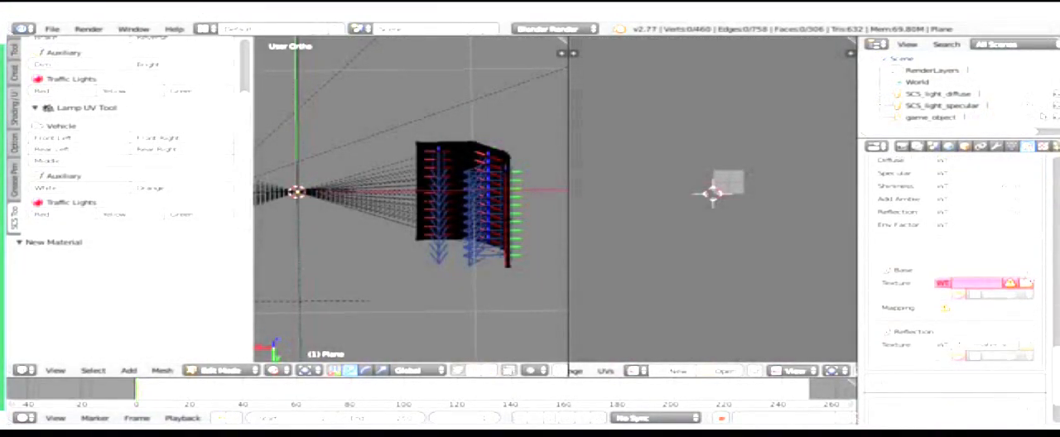
{"action": "left_click", "coordinate": [1012, 146]}
{"action": "scroll", "coordinate": [952, 282], "scroll_direction": "down", "scroll_amount": 5}
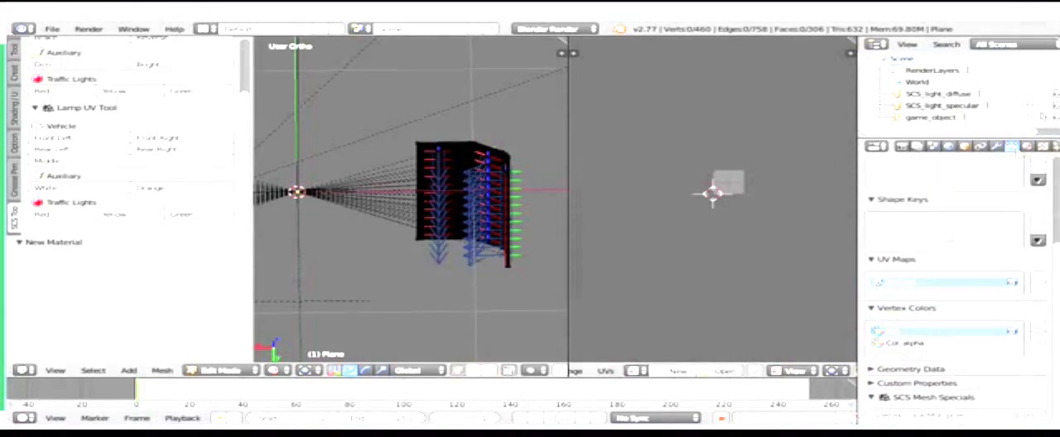
{"action": "left_click", "coordinate": [1027, 146]}
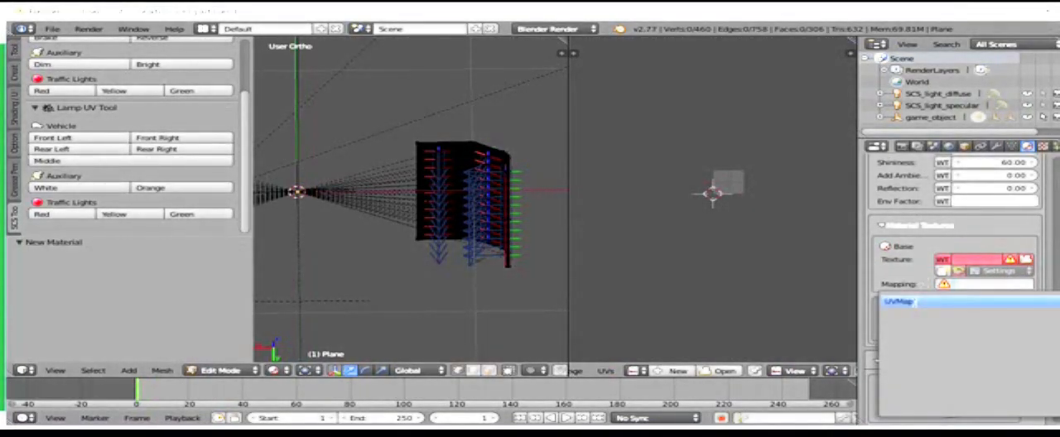
{"action": "left_click", "coordinate": [1027, 261]}
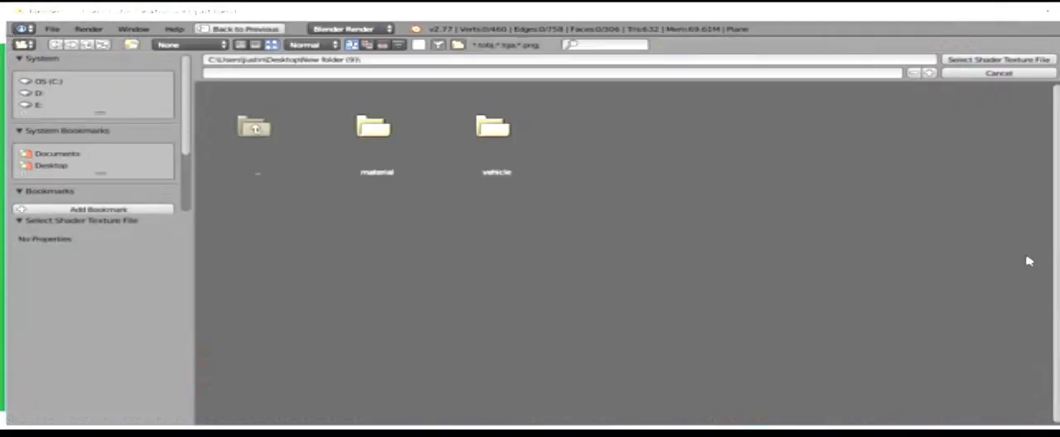
{"action": "double_click", "coordinate": [533, 137]}
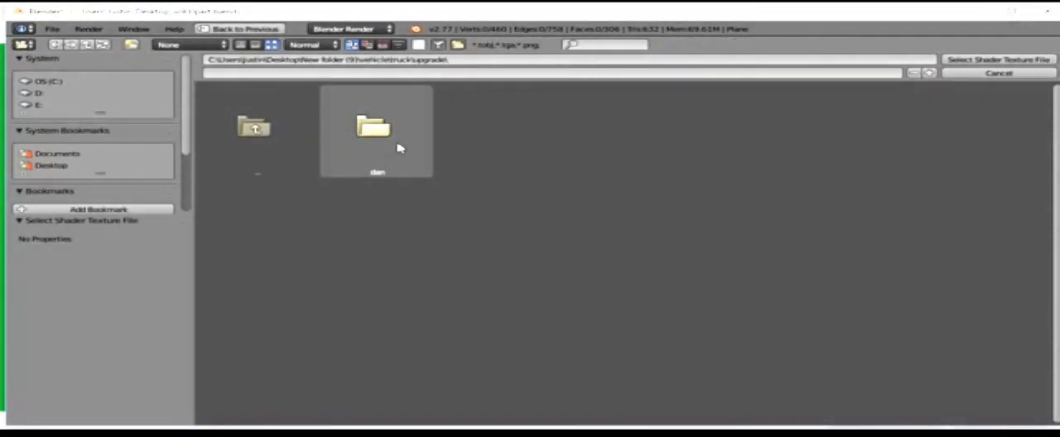
{"action": "double_click", "coordinate": [399, 148]}
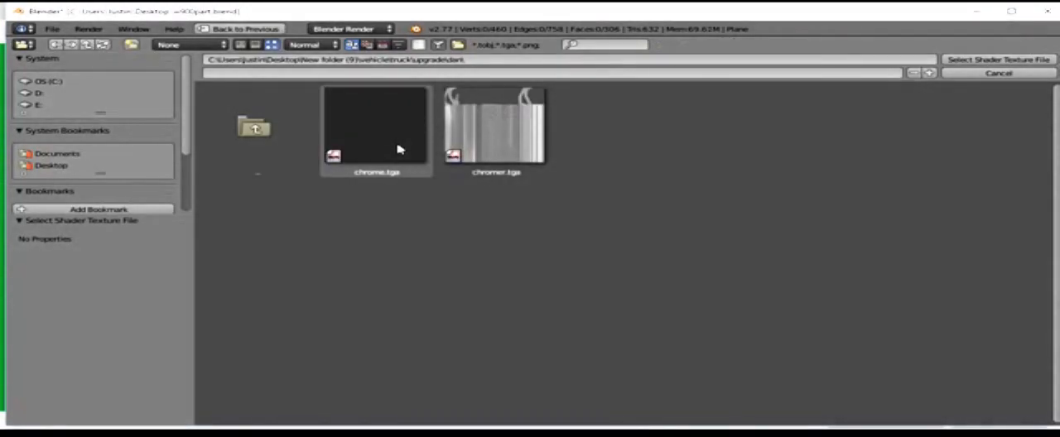
{"action": "left_click", "coordinate": [495, 133]}
{"action": "left_click", "coordinate": [1030, 64]}
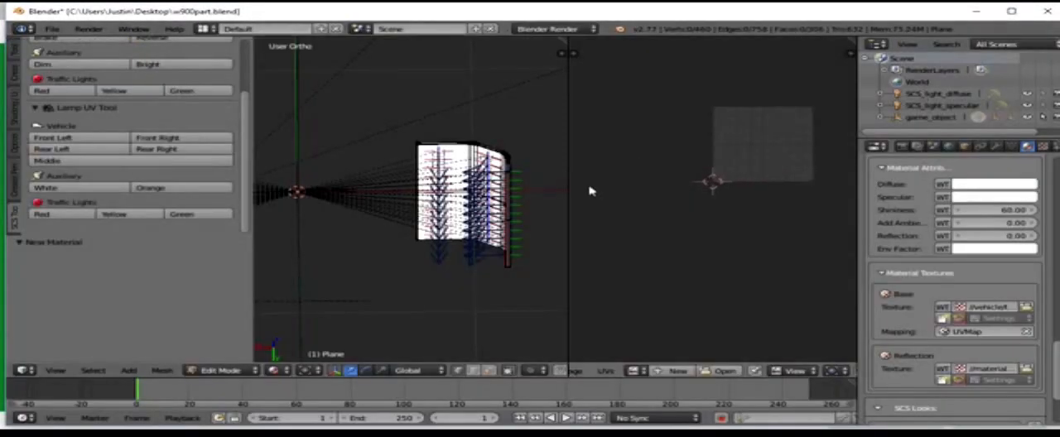
Step: Load vehicle_reflection.tga as the material's Reflection texture
{"action": "scroll", "coordinate": [942, 262], "scroll_direction": "up", "scroll_amount": 2}
{"action": "scroll", "coordinate": [505, 257], "scroll_direction": "up", "scroll_amount": 5}
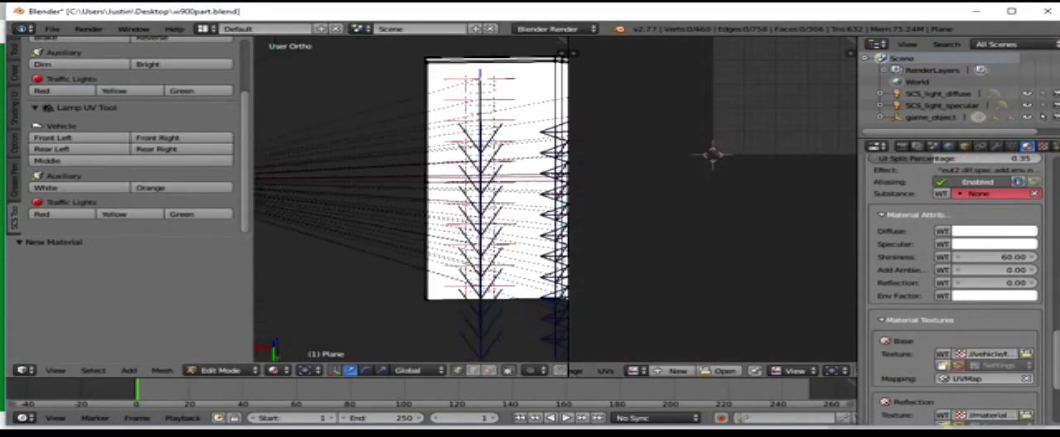
{"action": "scroll", "coordinate": [988, 332], "scroll_direction": "down", "scroll_amount": 3}
{"action": "left_click", "coordinate": [1026, 345]}
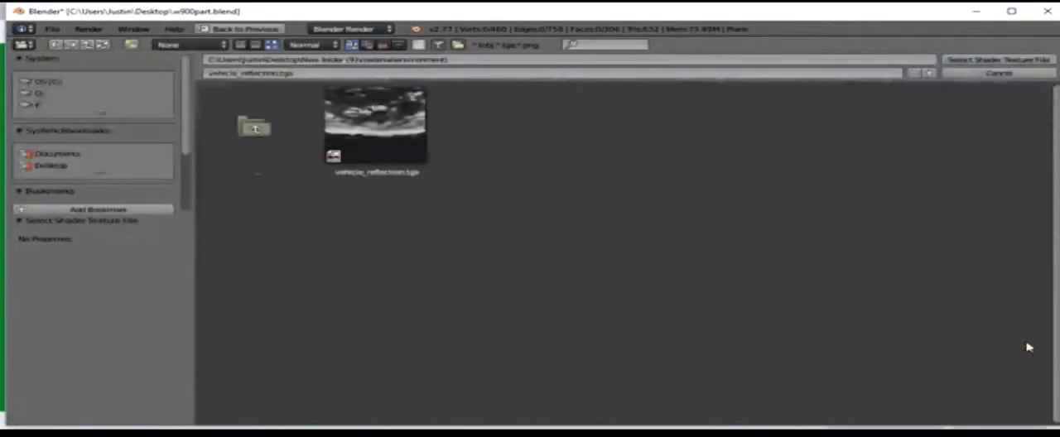
{"action": "double_click", "coordinate": [403, 150]}
Step: Set the 3D view's viewport shading to Texture
{"action": "middle_click_drag", "start_coordinate": [516, 157], "coordinate": [460, 240]}
{"action": "left_click", "coordinate": [274, 369]}
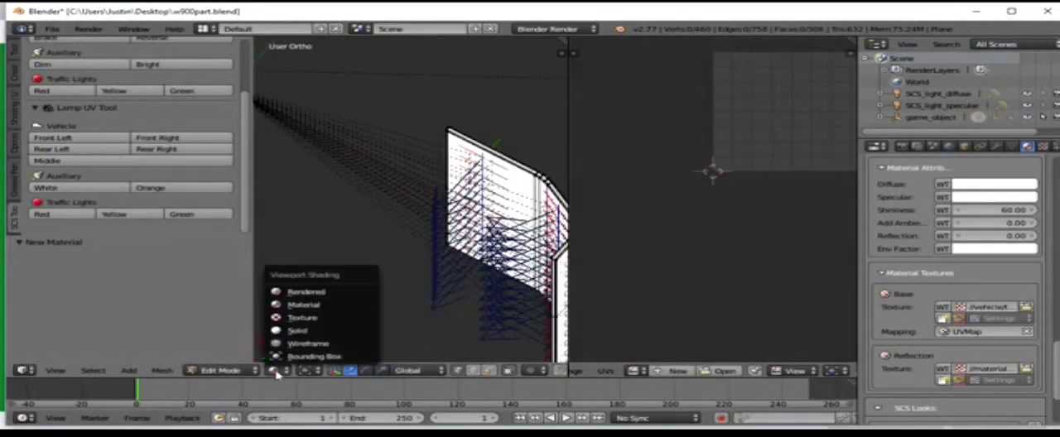
{"action": "left_click", "coordinate": [286, 306]}
{"action": "left_click", "coordinate": [274, 369]}
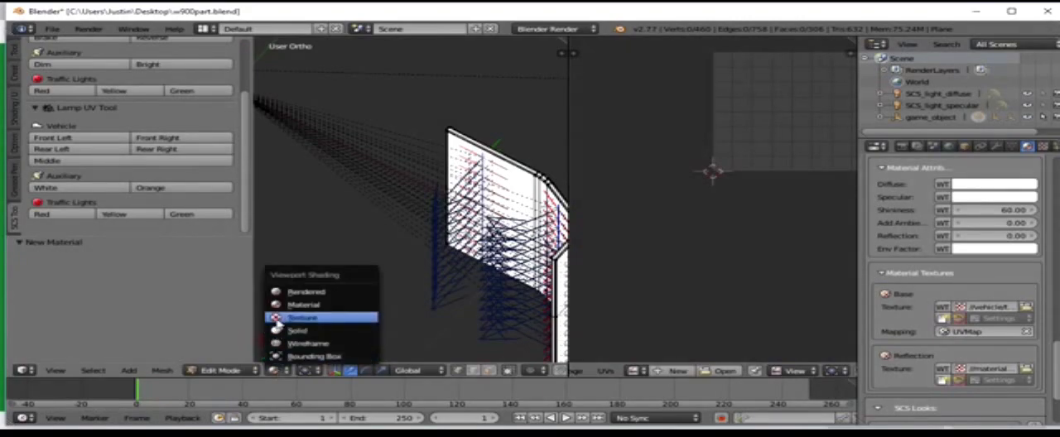
{"action": "left_click", "coordinate": [278, 316]}
Step: Try a material shininess of 207 and inspect the look of the panels
{"action": "scroll", "coordinate": [977, 234], "scroll_direction": "down", "scroll_amount": 2}
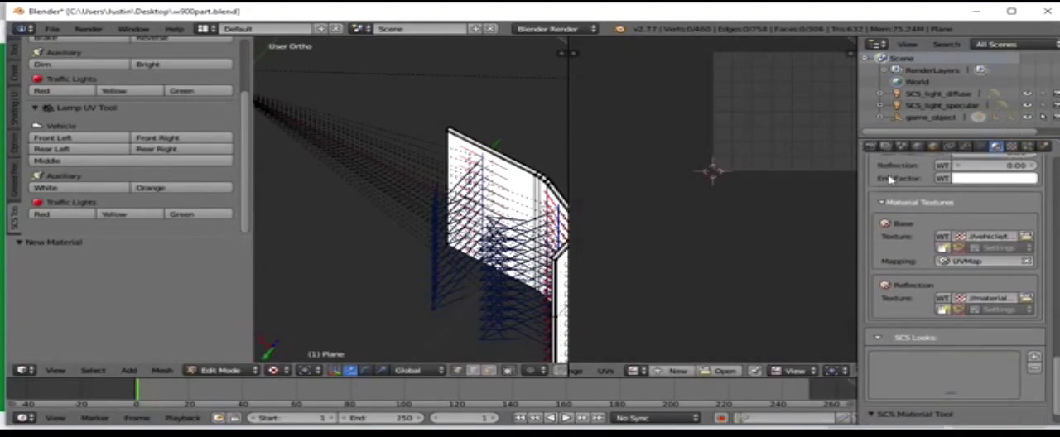
{"action": "scroll", "coordinate": [978, 235], "scroll_direction": "up", "scroll_amount": 3}
{"action": "left_click_drag", "start_coordinate": [981, 258], "coordinate": [1036, 257]}
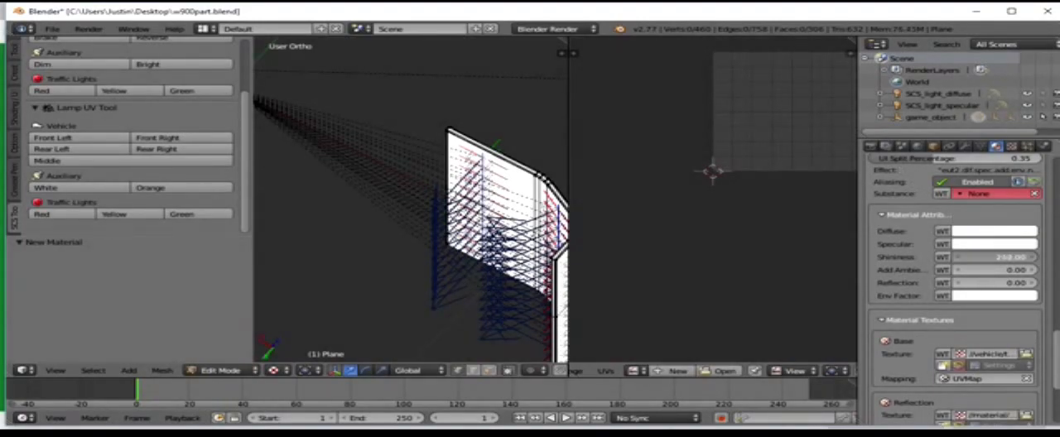
{"action": "left_click_drag", "start_coordinate": [1035, 257], "coordinate": [1027, 258]}
{"action": "scroll", "coordinate": [494, 151], "scroll_direction": "down", "scroll_amount": 6}
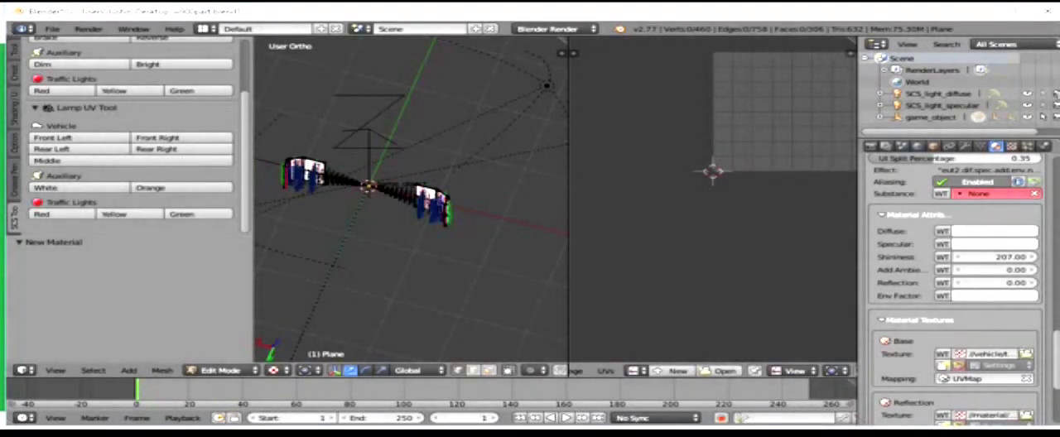
{"action": "scroll", "coordinate": [458, 195], "scroll_direction": "up", "scroll_amount": 9}
{"action": "middle_click_drag", "start_coordinate": [461, 191], "coordinate": [288, 96]}
{"action": "scroll", "coordinate": [681, 90], "scroll_direction": "down", "scroll_amount": 4}
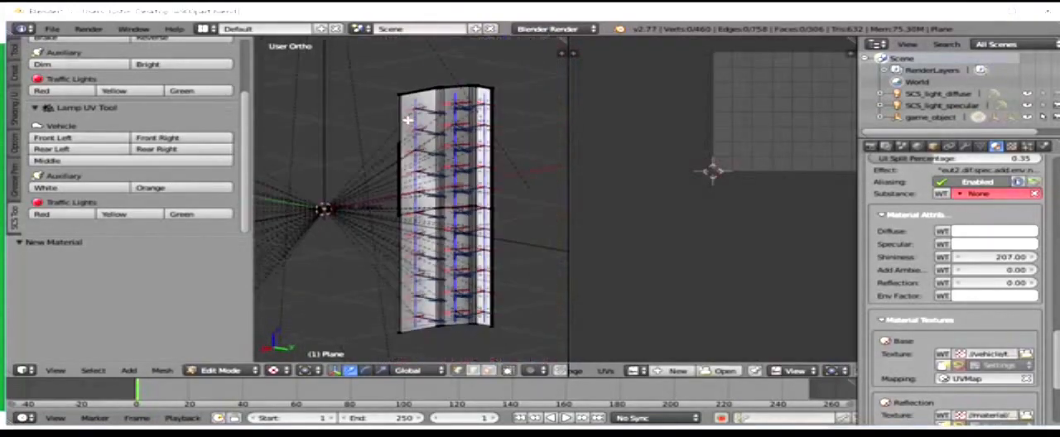
Step: Set the material's shininess to 48 while comparing the highlights on the panel
{"action": "mouse_move", "coordinate": [1010, 258]}
{"action": "left_mouse_down"}
{"action": "mouse_move", "coordinate": [982, 258]}
{"action": "mouse_move", "coordinate": [999, 258]}
{"action": "left_mouse_up"}
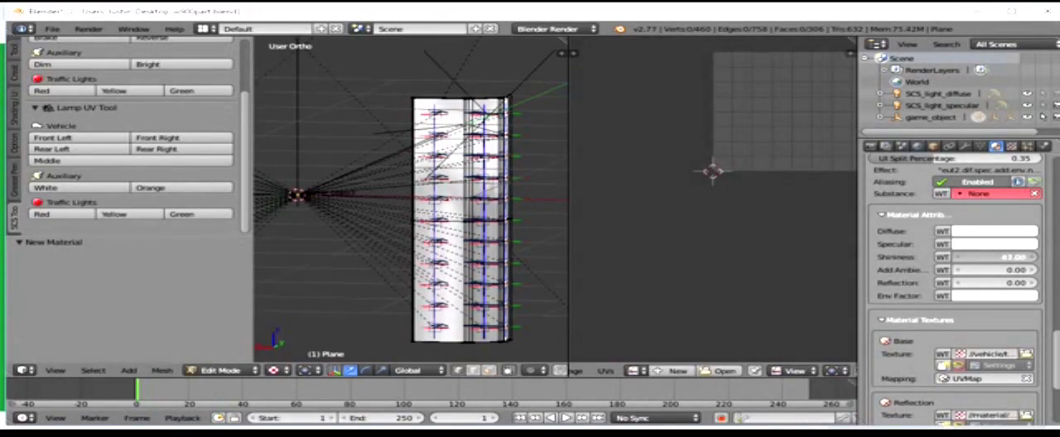
{"action": "left_click_drag", "start_coordinate": [998, 258], "coordinate": [1001, 258]}
{"action": "middle_click_drag", "start_coordinate": [483, 159], "coordinate": [431, 199]}
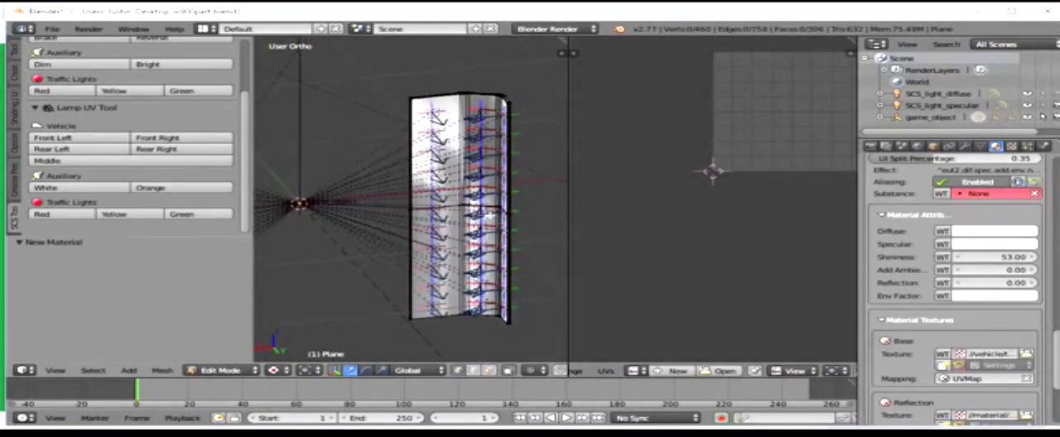
{"action": "left_click_drag", "start_coordinate": [1013, 258], "coordinate": [995, 257]}
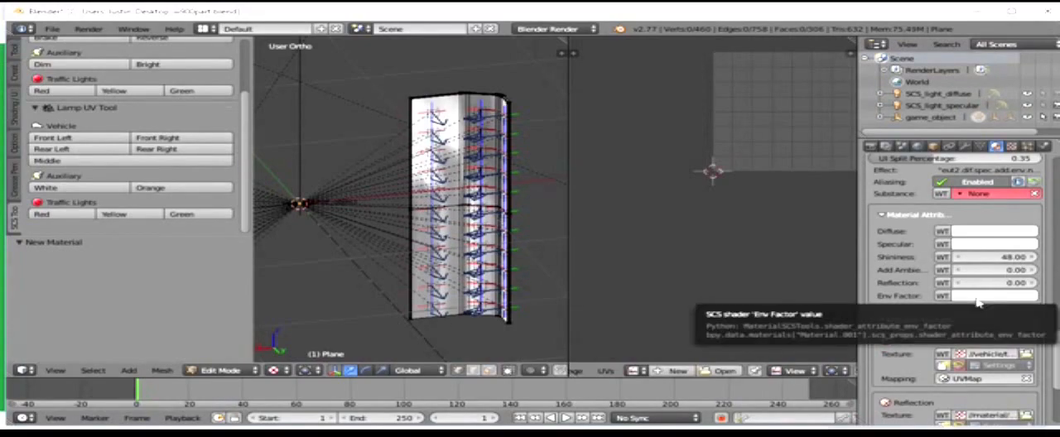
Step: Set the material's Reflection to 0.40 and Add Ambient to 0.32, then check the look of both panels
{"action": "left_click_drag", "start_coordinate": [973, 283], "coordinate": [978, 282]}
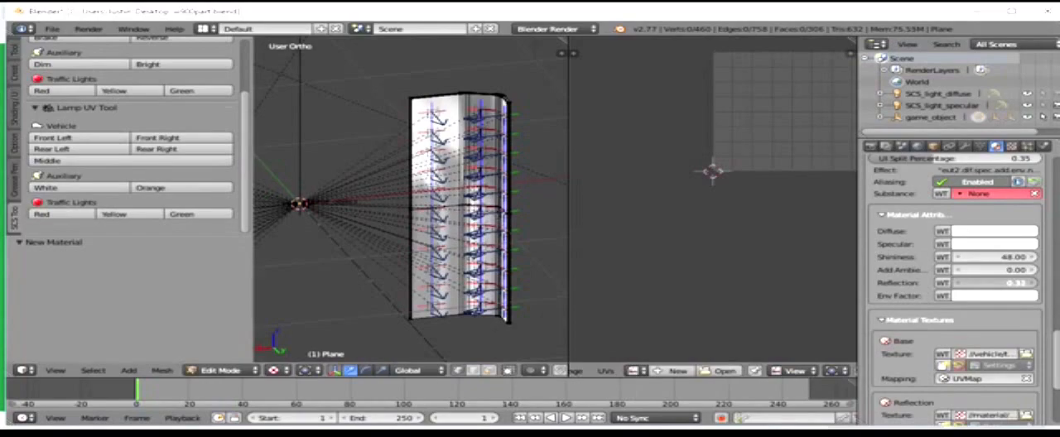
{"action": "left_click_drag", "start_coordinate": [977, 282], "coordinate": [977, 282]}
{"action": "left_click_drag", "start_coordinate": [979, 284], "coordinate": [978, 271]}
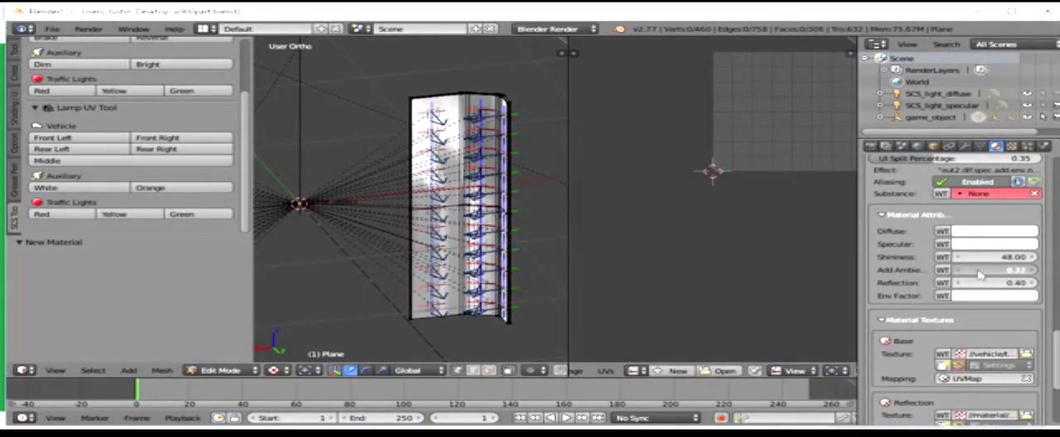
{"action": "left_click_drag", "start_coordinate": [978, 271], "coordinate": [968, 280]}
{"action": "scroll", "coordinate": [903, 253], "scroll_direction": "down", "scroll_amount": 4}
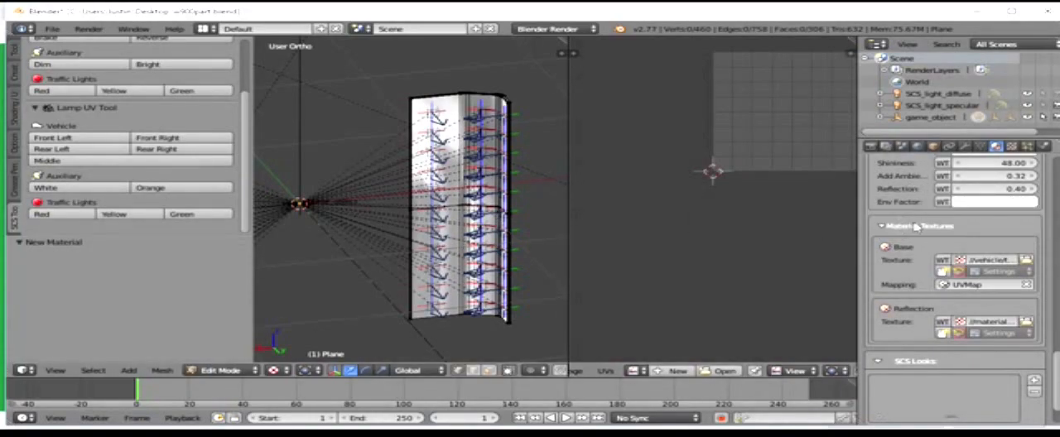
{"action": "scroll", "coordinate": [981, 213], "scroll_direction": "up", "scroll_amount": 1}
{"action": "scroll", "coordinate": [393, 163], "scroll_direction": "down", "scroll_amount": 3}
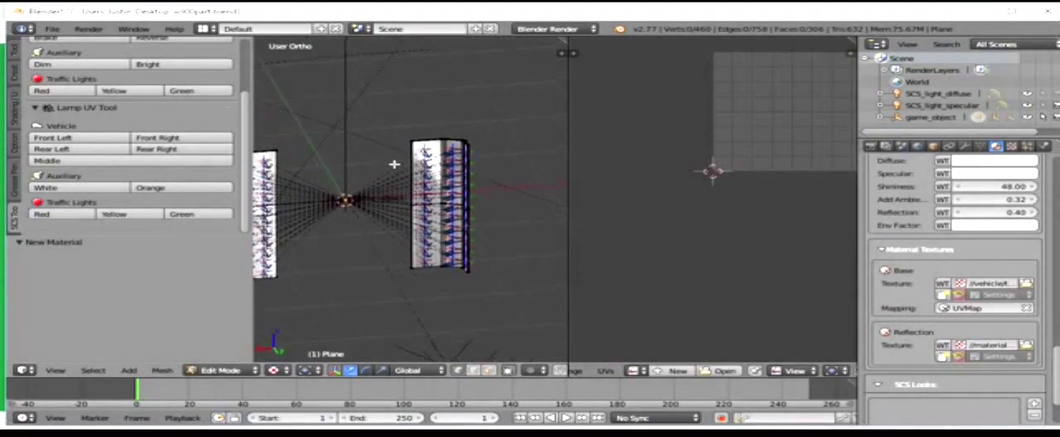
{"action": "middle_click_drag", "start_coordinate": [393, 163], "coordinate": [580, 182]}
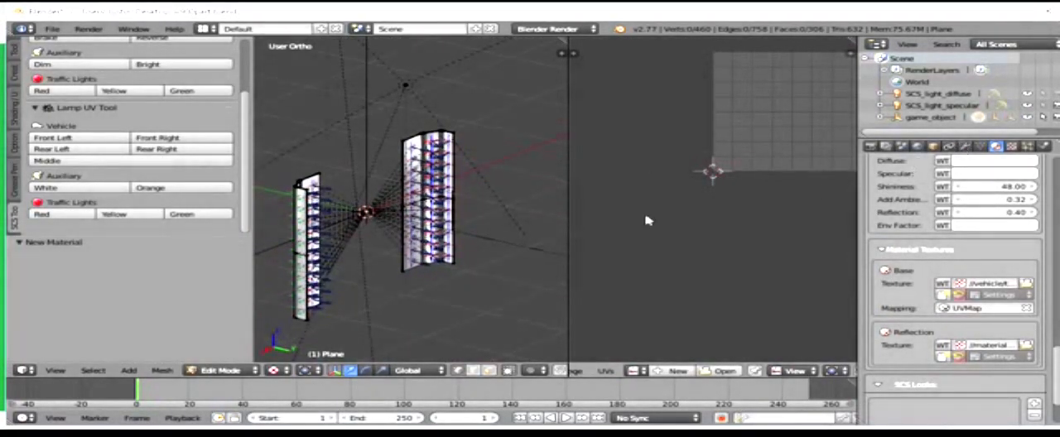
Step: Select the game_object root and enable its custom export path in the SCS Root Object settings
{"action": "left_click", "coordinate": [937, 119]}
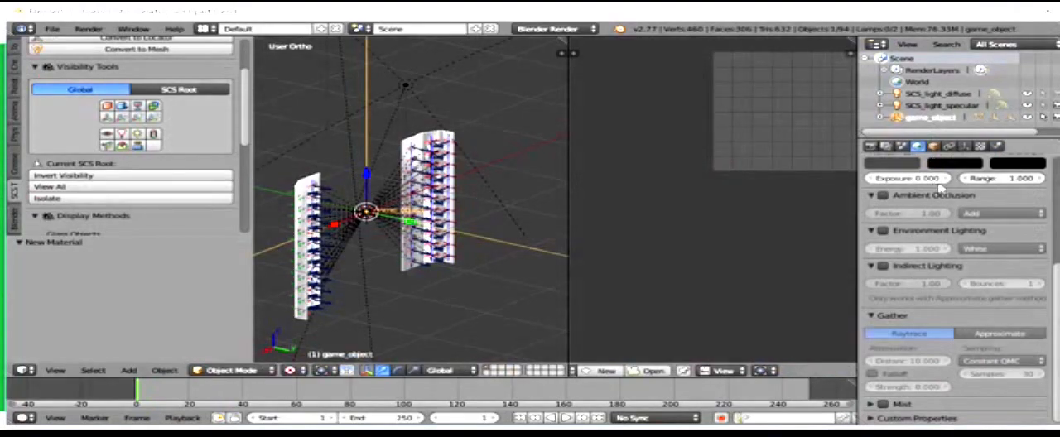
{"action": "left_click", "coordinate": [916, 145]}
{"action": "scroll", "coordinate": [942, 189], "scroll_direction": "down", "scroll_amount": 6}
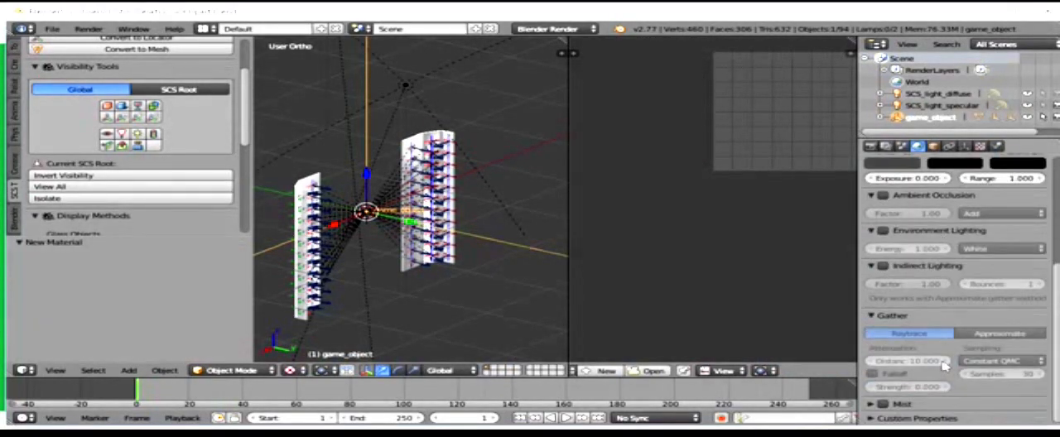
{"action": "scroll", "coordinate": [918, 169], "scroll_direction": "up", "scroll_amount": 4}
{"action": "left_click", "coordinate": [933, 146]}
{"action": "scroll", "coordinate": [961, 315], "scroll_direction": "down", "scroll_amount": 5}
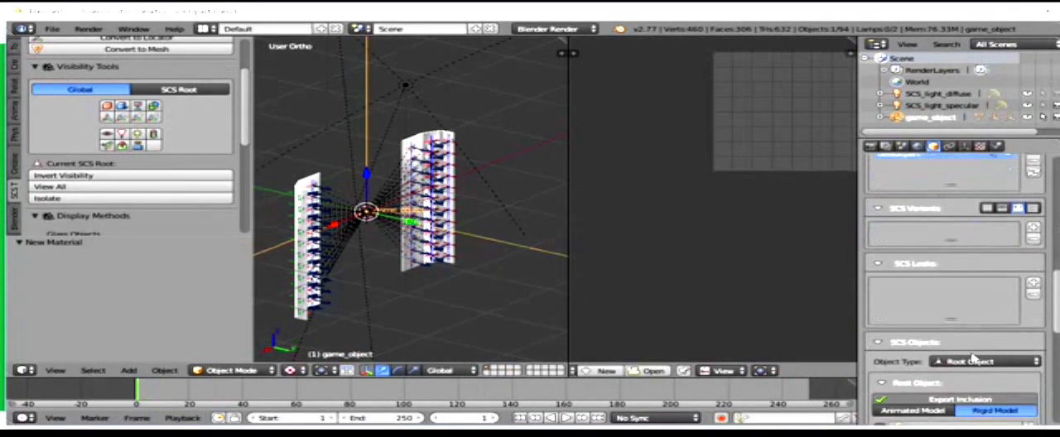
{"action": "left_click", "coordinate": [879, 333]}
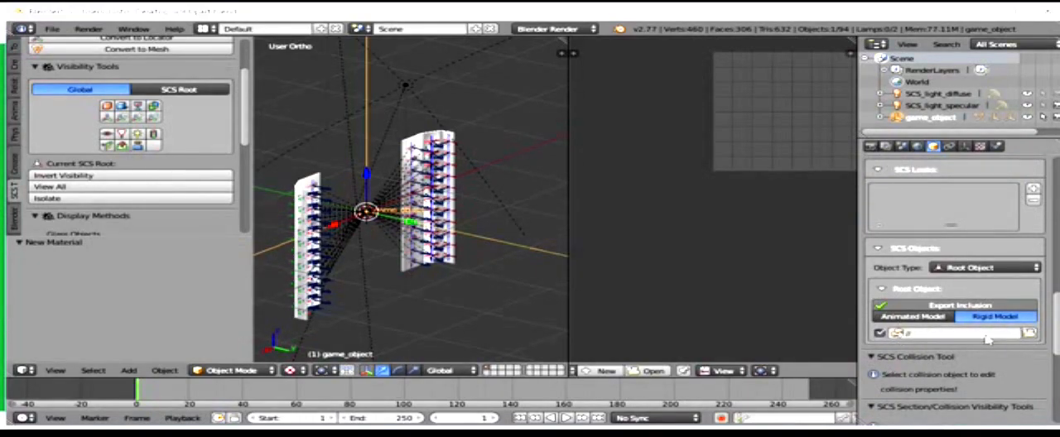
Step: Rename the game_object root object as dan1
{"action": "scroll", "coordinate": [948, 294], "scroll_direction": "up", "scroll_amount": 8}
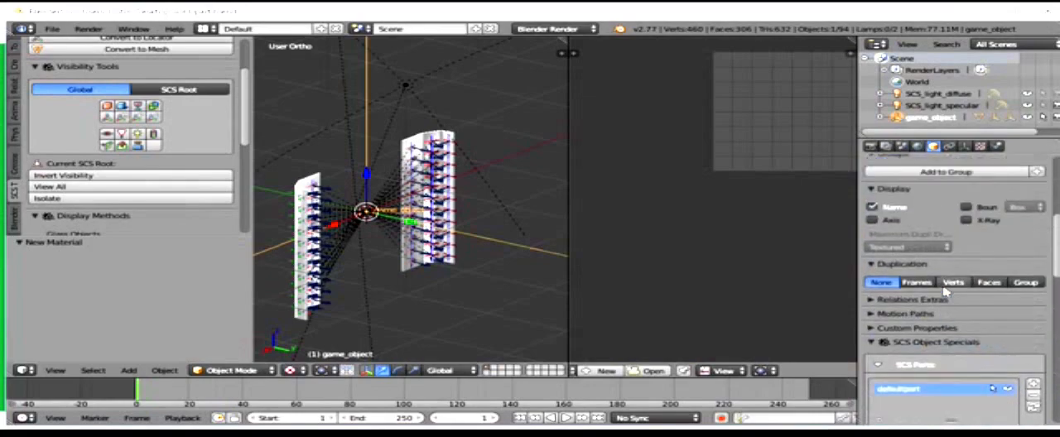
{"action": "scroll", "coordinate": [944, 290], "scroll_direction": "up", "scroll_amount": 7}
{"action": "left_click", "coordinate": [966, 187]}
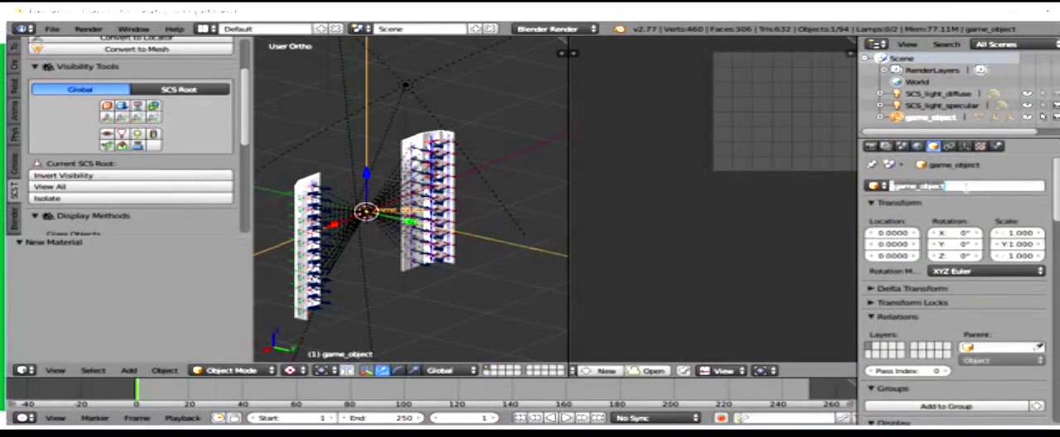
{"action": "key", "text": "BackSpace"}
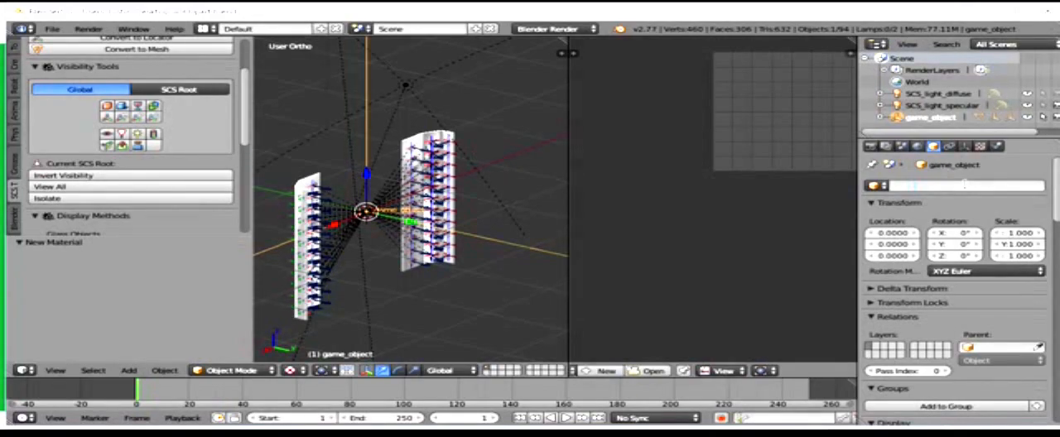
{"action": "key", "text": "Return"}
Step: Set the root object's custom export path to //vehicle/truck/upgrade/dan
{"action": "scroll", "coordinate": [1027, 265], "scroll_direction": "down", "scroll_amount": 15}
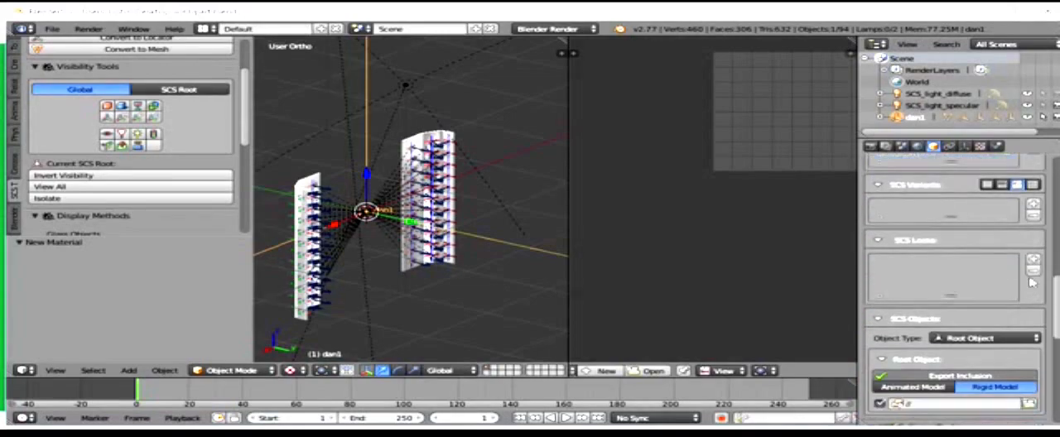
{"action": "scroll", "coordinate": [1032, 283], "scroll_direction": "down", "scroll_amount": 6}
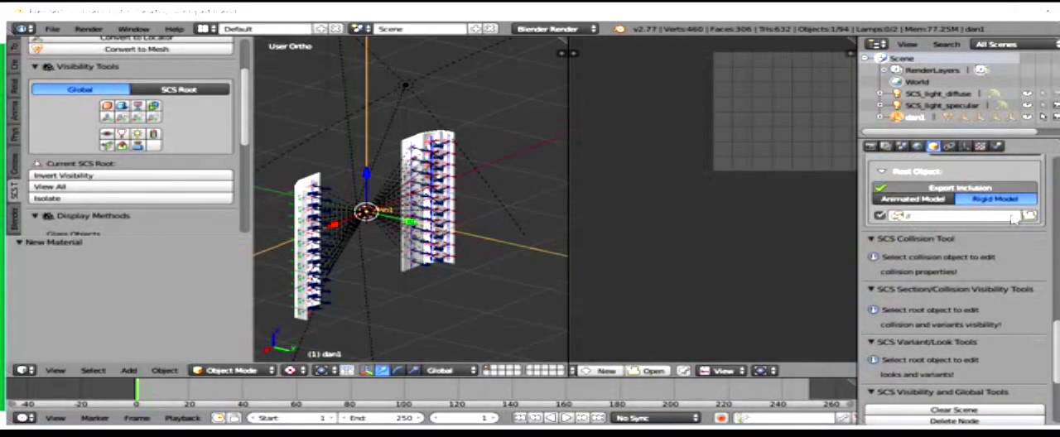
{"action": "left_click", "coordinate": [1030, 215]}
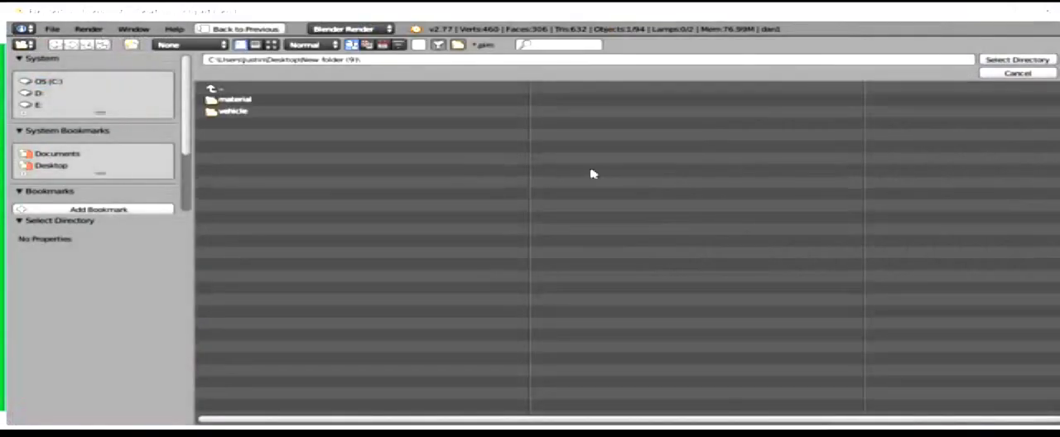
{"action": "left_click", "coordinate": [248, 100]}
{"action": "left_click", "coordinate": [249, 100]}
{"action": "left_click", "coordinate": [248, 101]}
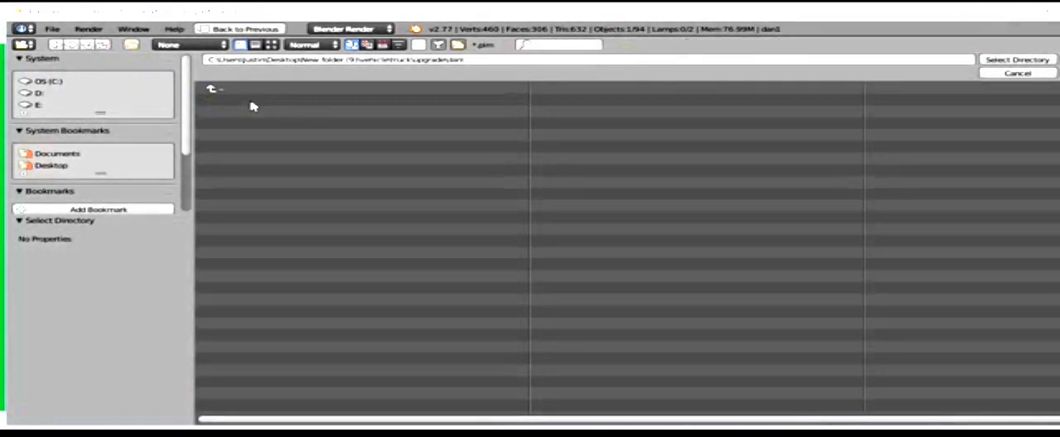
{"action": "left_click", "coordinate": [1017, 60]}
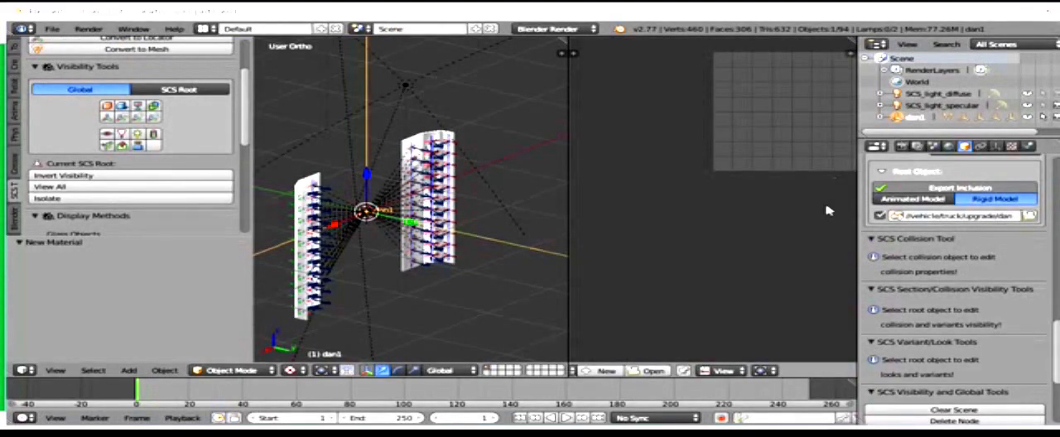
Step: Export the SCS models with the export scope set to Active Scene
{"action": "scroll", "coordinate": [974, 253], "scroll_direction": "down", "scroll_amount": 1}
{"action": "scroll", "coordinate": [974, 253], "scroll_direction": "down", "scroll_amount": 5}
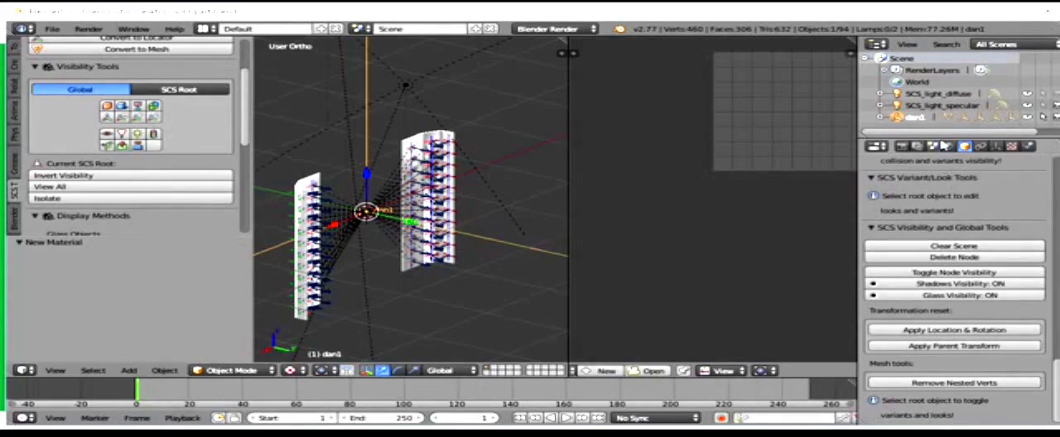
{"action": "left_click", "coordinate": [933, 146]}
{"action": "scroll", "coordinate": [913, 243], "scroll_direction": "down", "scroll_amount": 15}
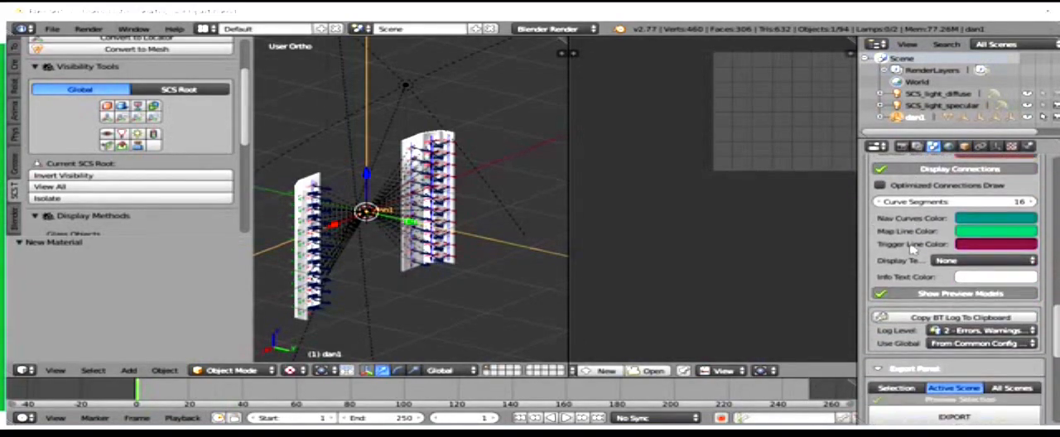
{"action": "scroll", "coordinate": [911, 248], "scroll_direction": "down", "scroll_amount": 3}
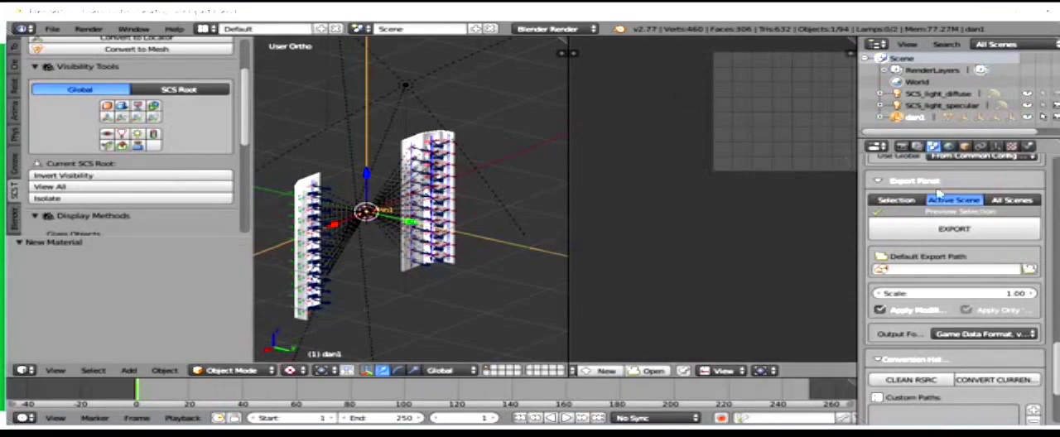
{"action": "left_click", "coordinate": [950, 232]}
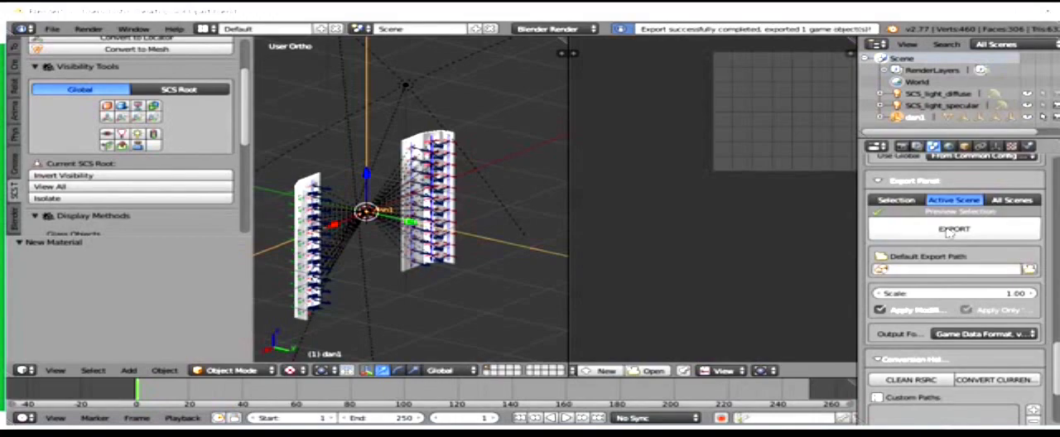
Step: Clean the RSRC conversion data and convert the current SCS Base project to binary files
{"action": "left_click", "coordinate": [900, 381]}
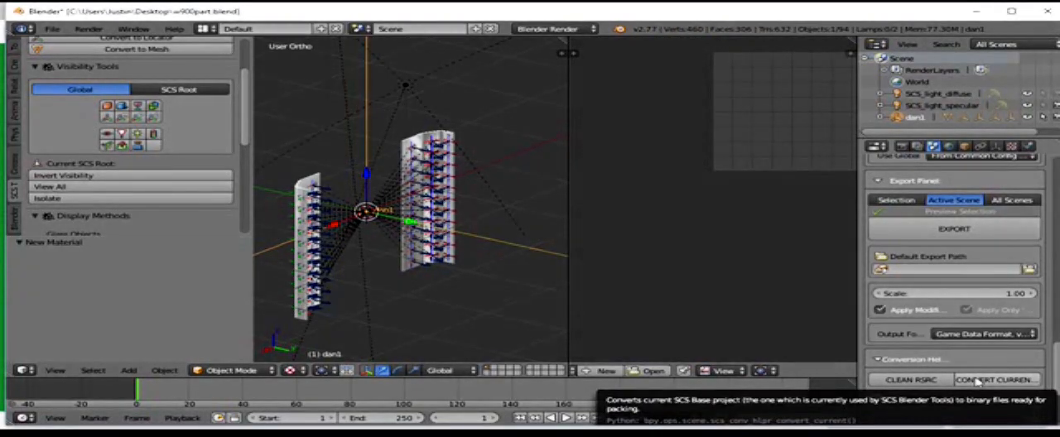
{"action": "left_click", "coordinate": [977, 381]}
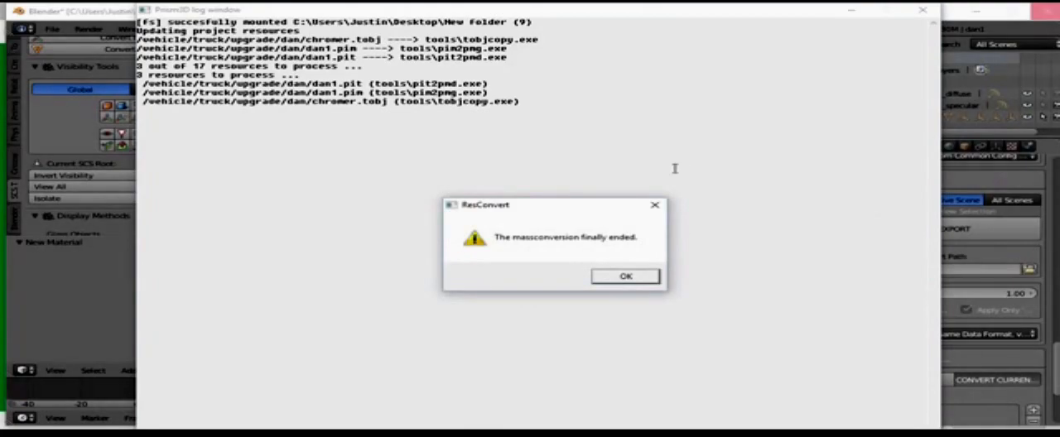
{"action": "left_click", "coordinate": [621, 279]}
{"action": "scroll", "coordinate": [988, 174], "scroll_direction": "down", "scroll_amount": 10}
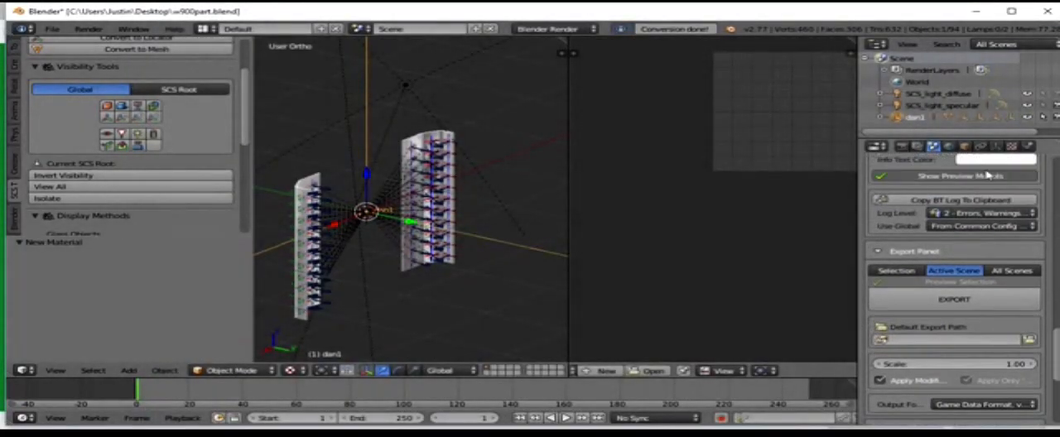
Step: Rename the root object as dan2 for a second version of the accessory
{"action": "scroll", "coordinate": [988, 174], "scroll_direction": "up", "scroll_amount": 10}
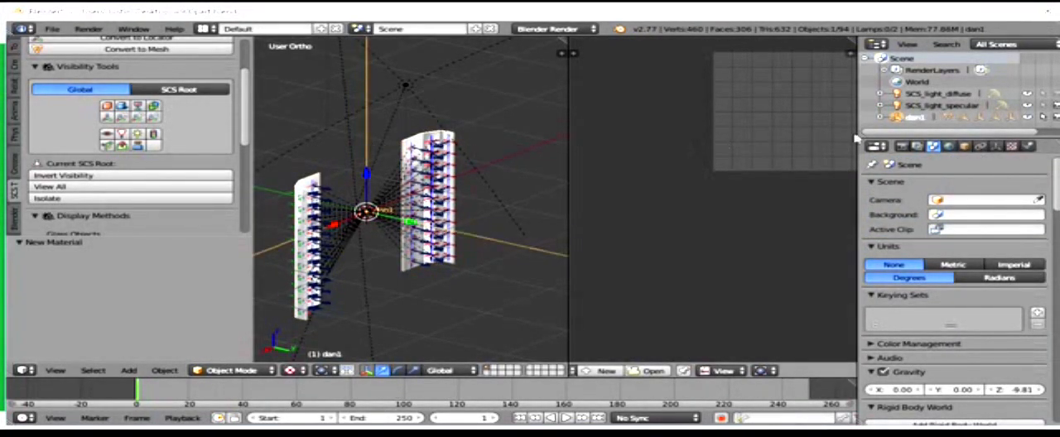
{"action": "double_click", "coordinate": [915, 117]}
{"action": "key", "text": "BackSpace"}
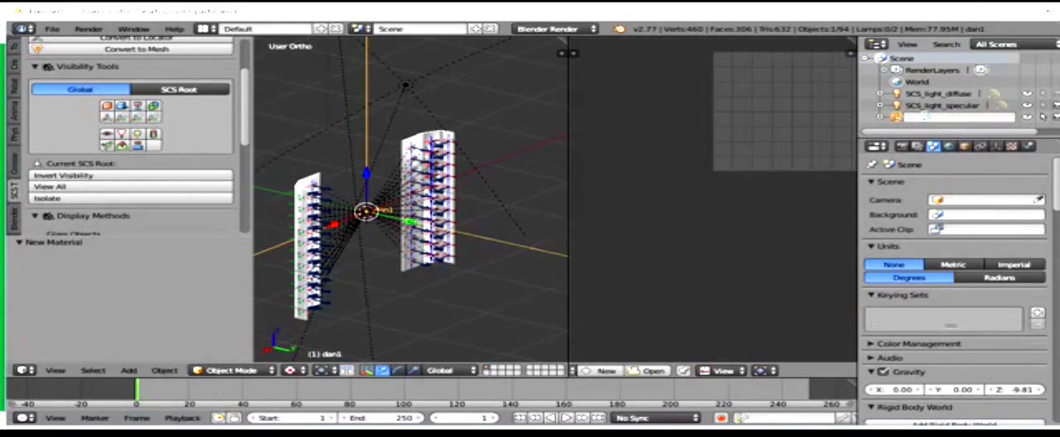
{"action": "type", "text": "dan2"}
{"action": "key", "text": "Return"}
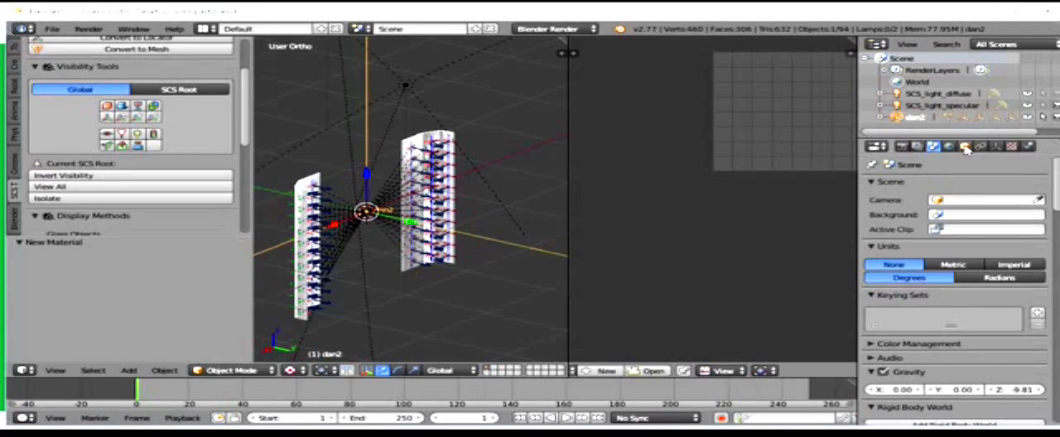
Step: Select the Plane panels, unlink their current material and assign the existing material named Material instead
{"action": "left_click", "coordinate": [966, 149]}
{"action": "scroll", "coordinate": [967, 166], "scroll_direction": "up", "scroll_amount": 18}
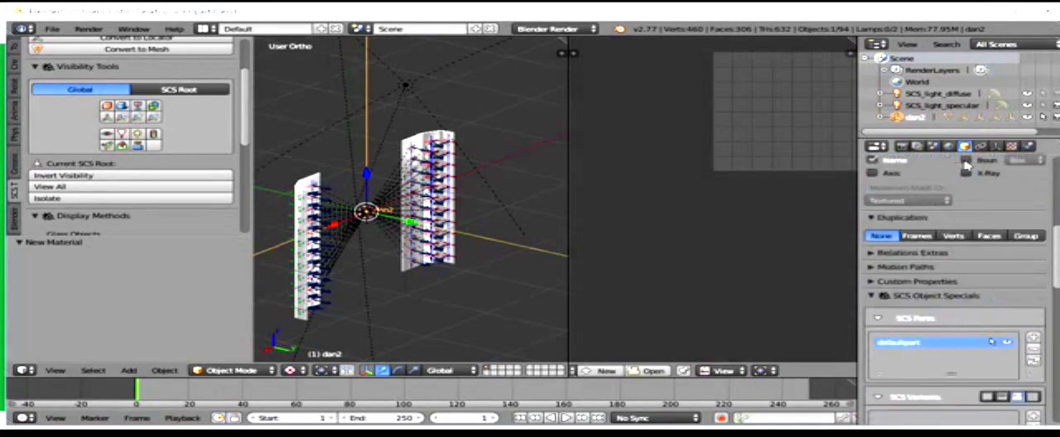
{"action": "scroll", "coordinate": [967, 165], "scroll_direction": "up", "scroll_amount": 12}
{"action": "right_click", "coordinate": [442, 150]}
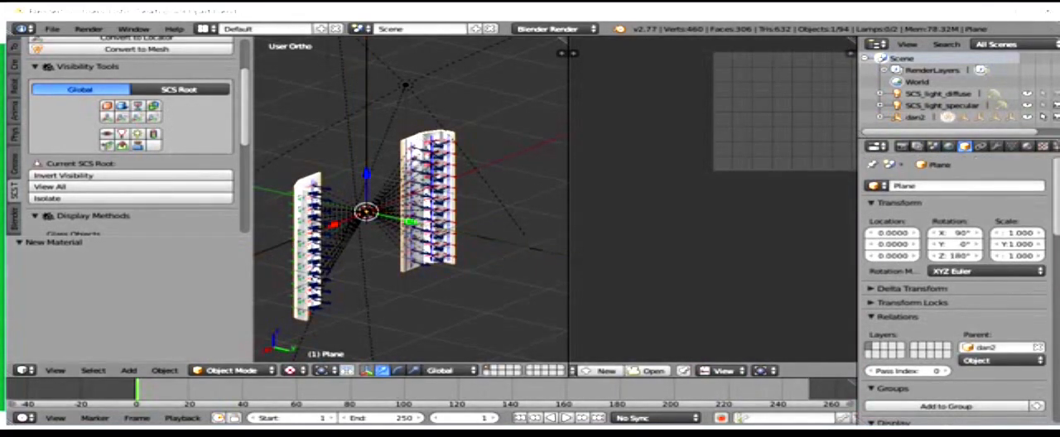
{"action": "left_click", "coordinate": [1027, 147]}
{"action": "scroll", "coordinate": [968, 279], "scroll_direction": "up", "scroll_amount": 4}
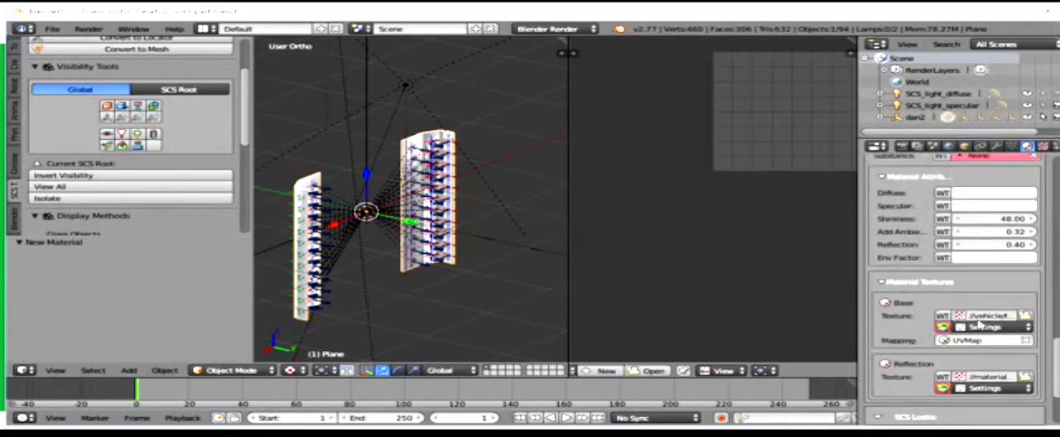
{"action": "scroll", "coordinate": [967, 278], "scroll_direction": "up", "scroll_amount": 5}
{"action": "scroll", "coordinate": [967, 248], "scroll_direction": "up", "scroll_amount": 8}
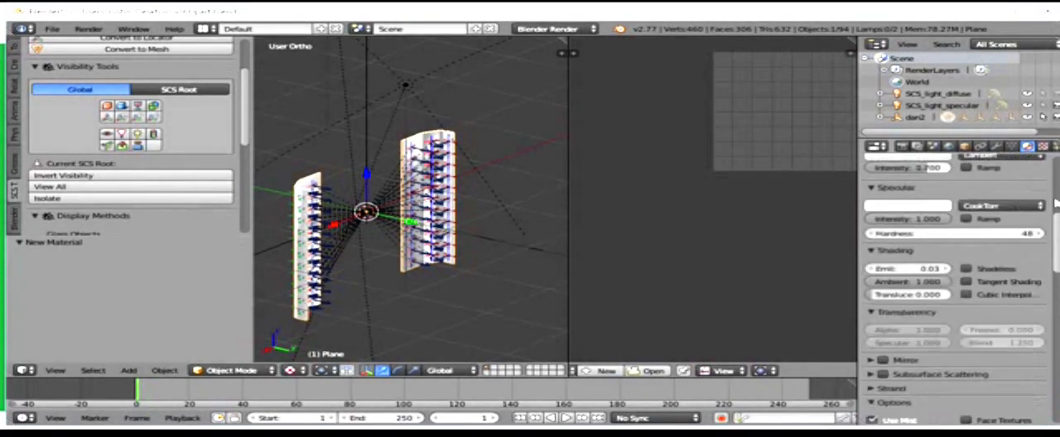
{"action": "left_click", "coordinate": [974, 224]}
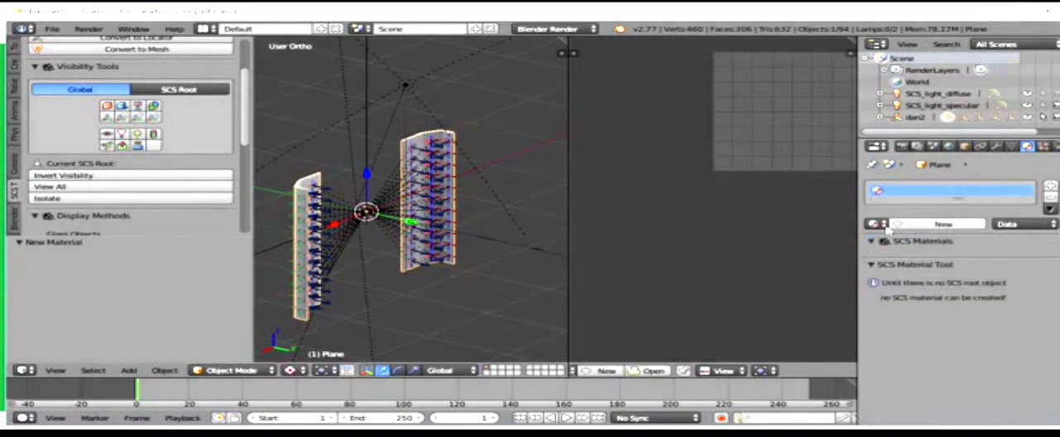
{"action": "left_click", "coordinate": [875, 224]}
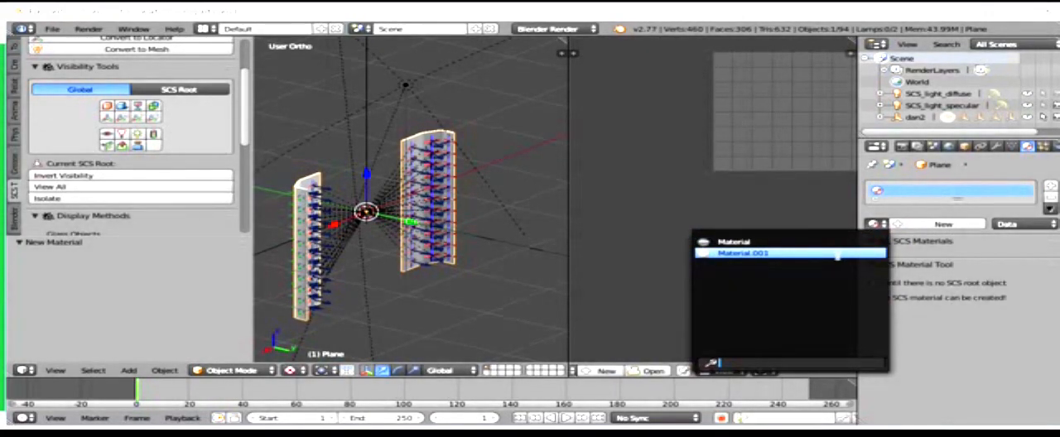
{"action": "left_click", "coordinate": [833, 242]}
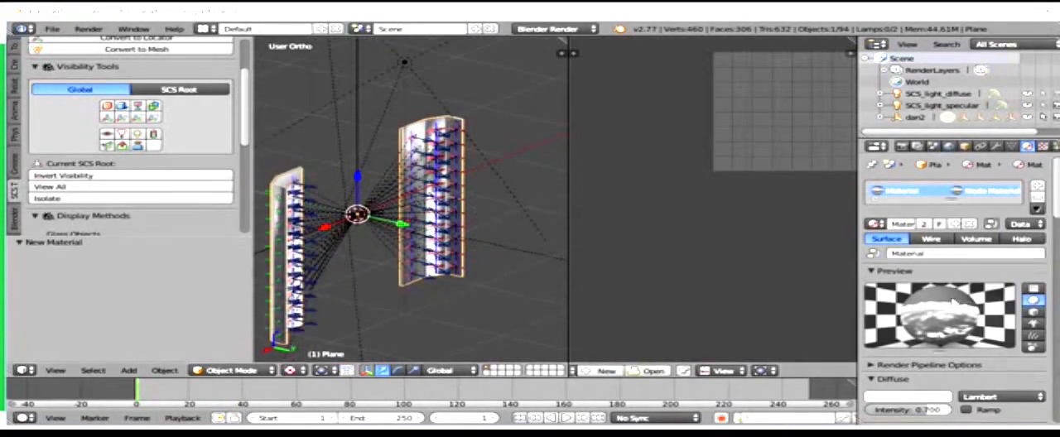
{"action": "scroll", "coordinate": [953, 298], "scroll_direction": "down", "scroll_amount": 15}
{"action": "scroll", "coordinate": [984, 313], "scroll_direction": "down", "scroll_amount": 8}
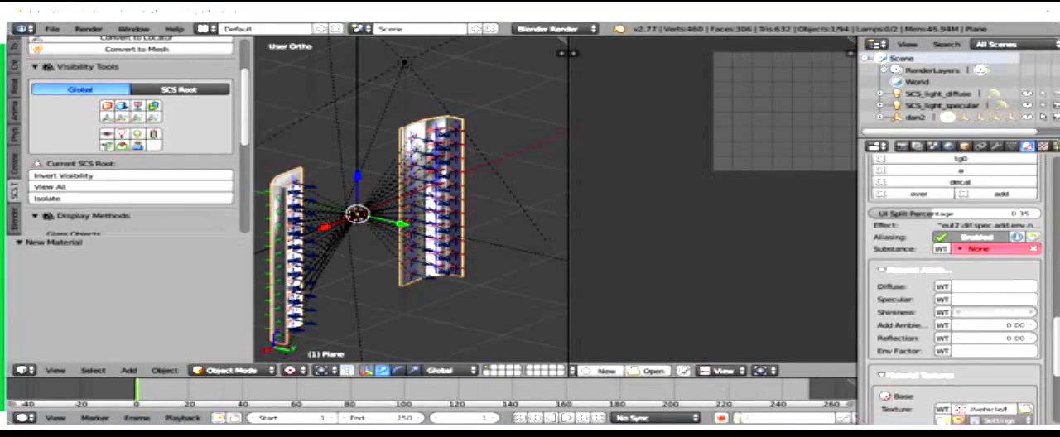
Step: Set the shininess of the Plane panels' material to 299 and export the dan2 model
{"action": "left_click_drag", "start_coordinate": [993, 313], "coordinate": [1011, 314]}
{"action": "scroll", "coordinate": [1045, 190], "scroll_direction": "down", "scroll_amount": 1}
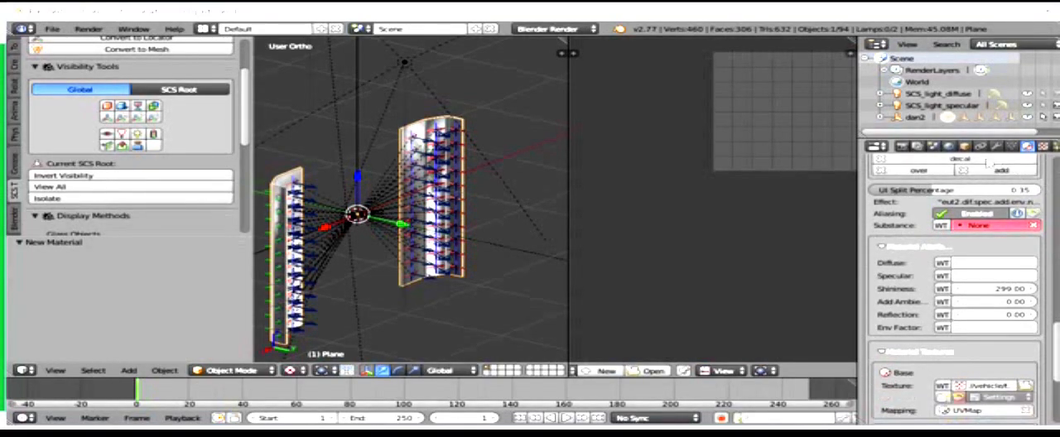
{"action": "left_click", "coordinate": [932, 146]}
{"action": "scroll", "coordinate": [953, 289], "scroll_direction": "down", "scroll_amount": 15}
{"action": "scroll", "coordinate": [922, 329], "scroll_direction": "down", "scroll_amount": 15}
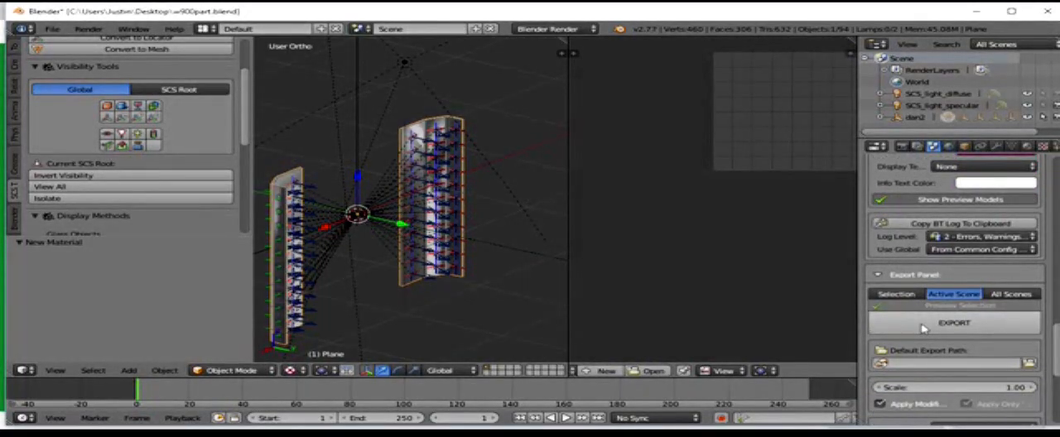
{"action": "left_click", "coordinate": [922, 326]}
{"action": "scroll", "coordinate": [922, 328], "scroll_direction": "down", "scroll_amount": 6}
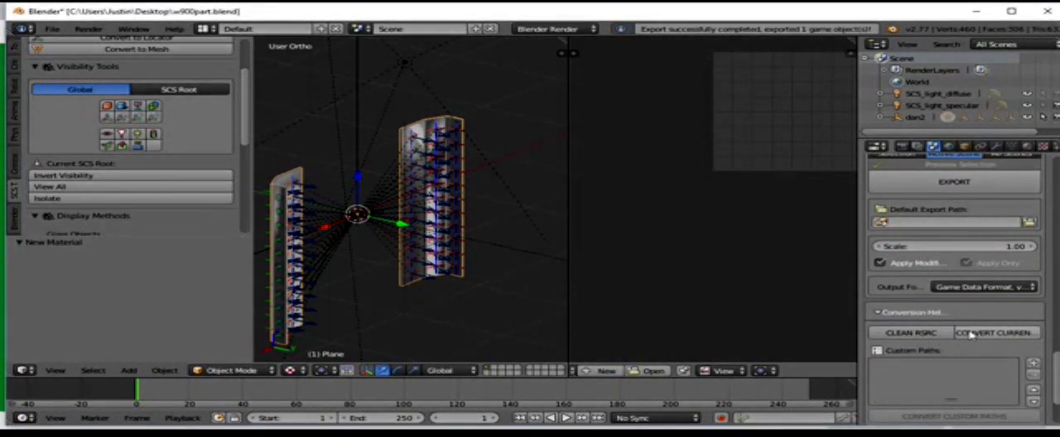
Step: Convert the current SCS Base project to binary files and minimise Blender to return to File Explorer
{"action": "left_click", "coordinate": [972, 335]}
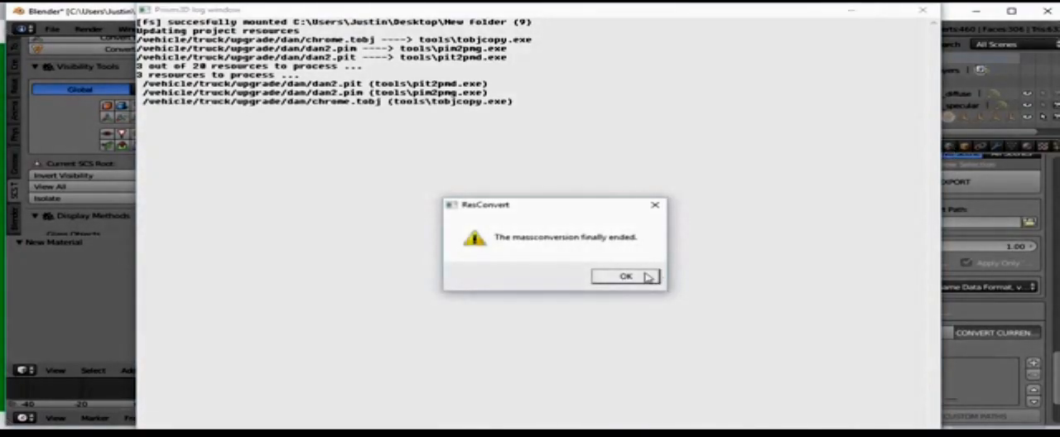
{"action": "left_click", "coordinate": [644, 276]}
{"action": "left_click", "coordinate": [978, 9]}
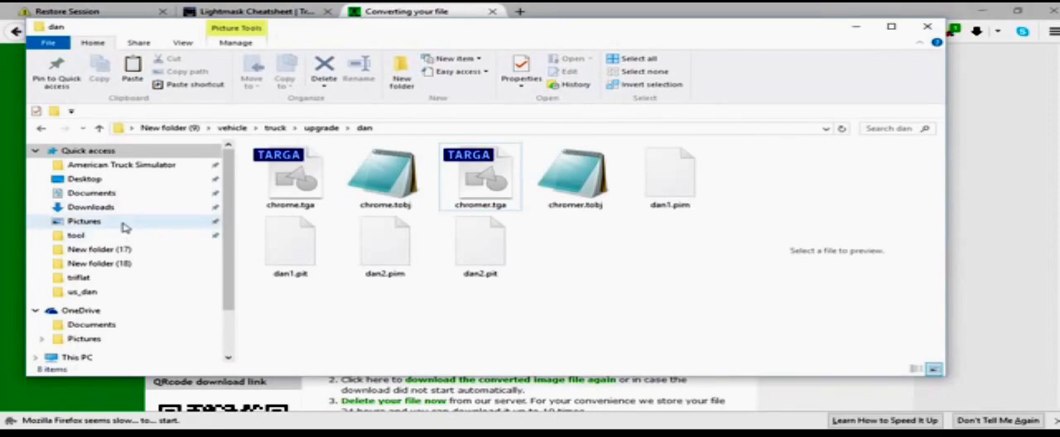
Step: Open the conversion output folder New folder (13)\rsrc\automat\9b on the Desktop
{"action": "left_click", "coordinate": [124, 179]}
{"action": "scroll", "coordinate": [531, 215], "scroll_direction": "down", "scroll_amount": 2}
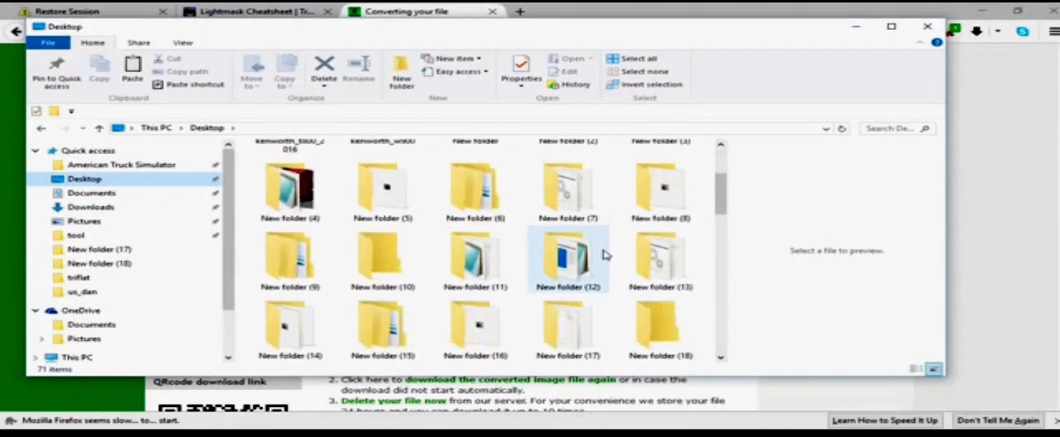
{"action": "double_click", "coordinate": [660, 258]}
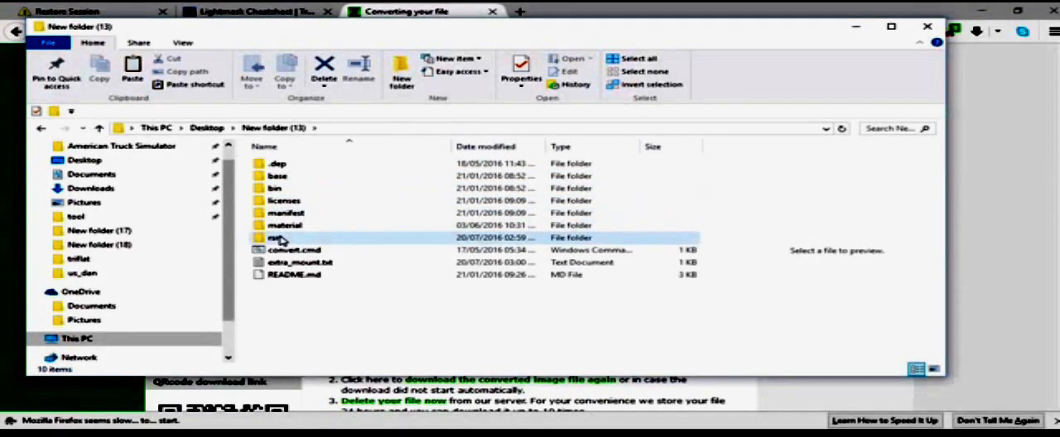
{"action": "double_click", "coordinate": [278, 239]}
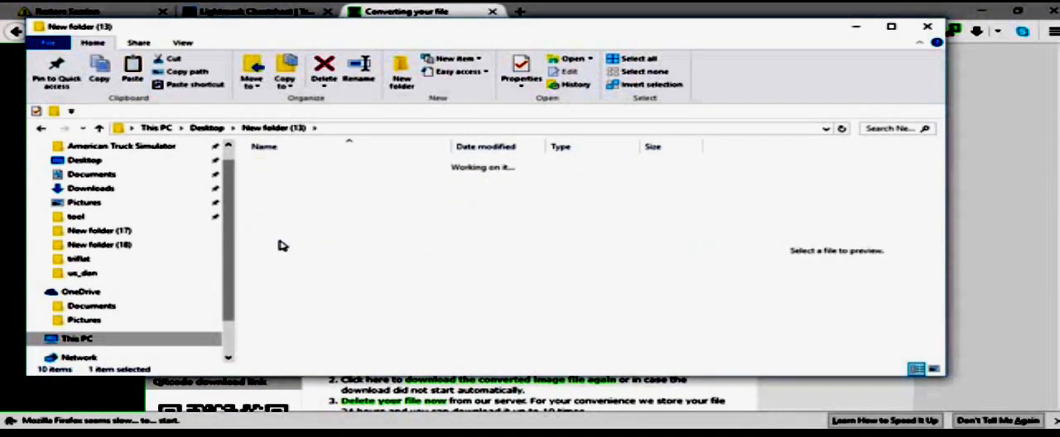
{"action": "double_click", "coordinate": [279, 166]}
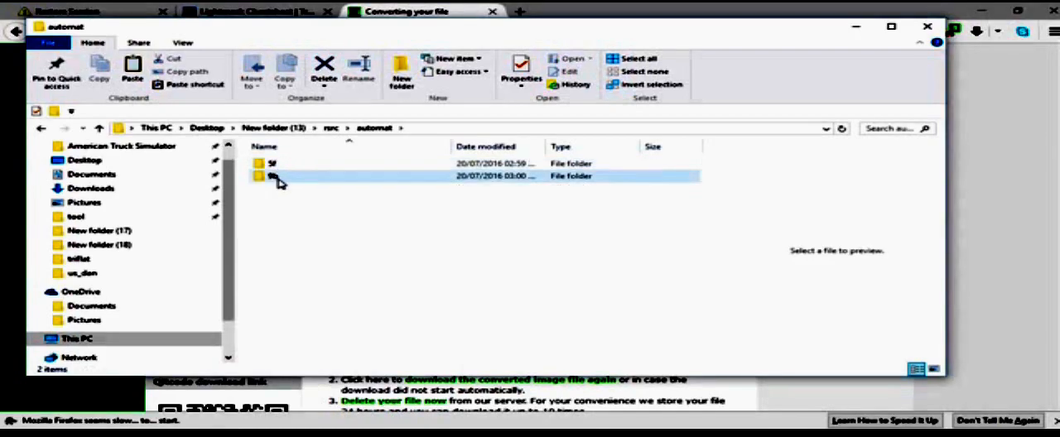
{"action": "double_click", "coordinate": [277, 175]}
Step: Open the MAT file in the 9b folder with Notepad to check its material definition
{"action": "double_click", "coordinate": [276, 168]}
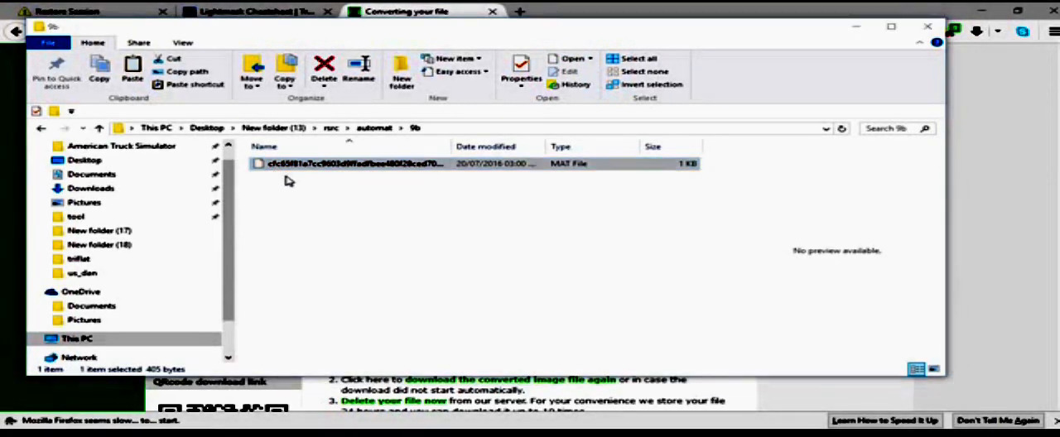
{"action": "left_click", "coordinate": [285, 194]}
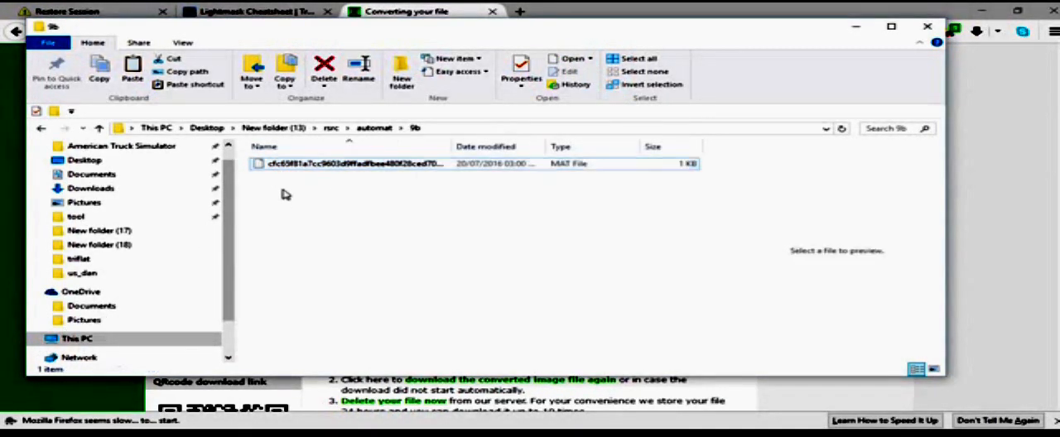
{"action": "right_click", "coordinate": [279, 190]}
{"action": "right_click", "coordinate": [290, 165]}
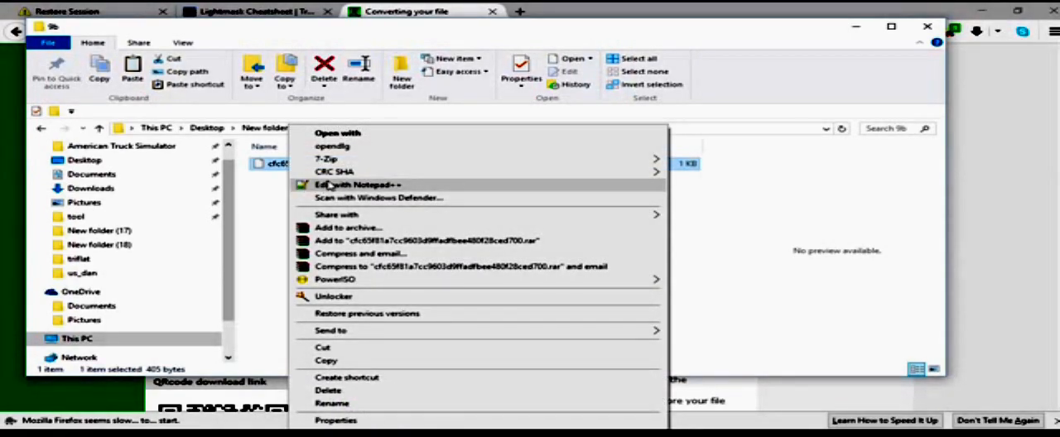
{"action": "left_click", "coordinate": [389, 148]}
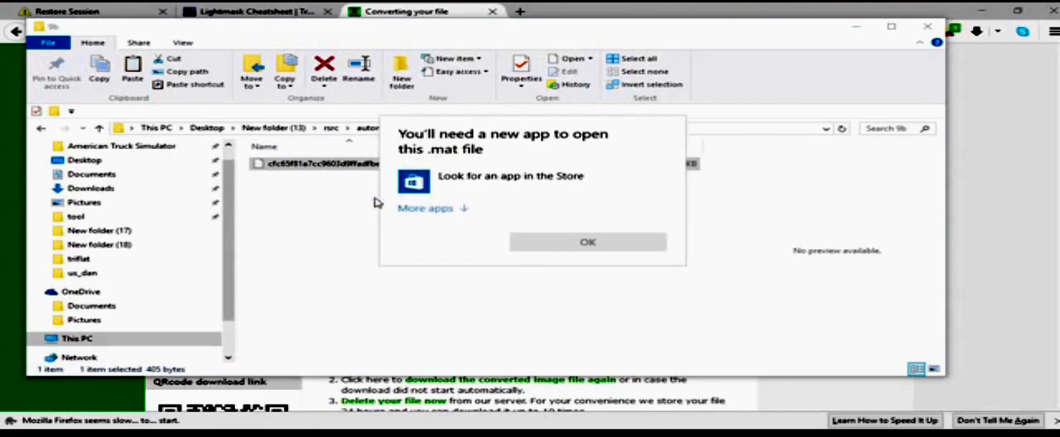
{"action": "left_click", "coordinate": [473, 207]}
{"action": "scroll", "coordinate": [446, 262], "scroll_direction": "down", "scroll_amount": 5}
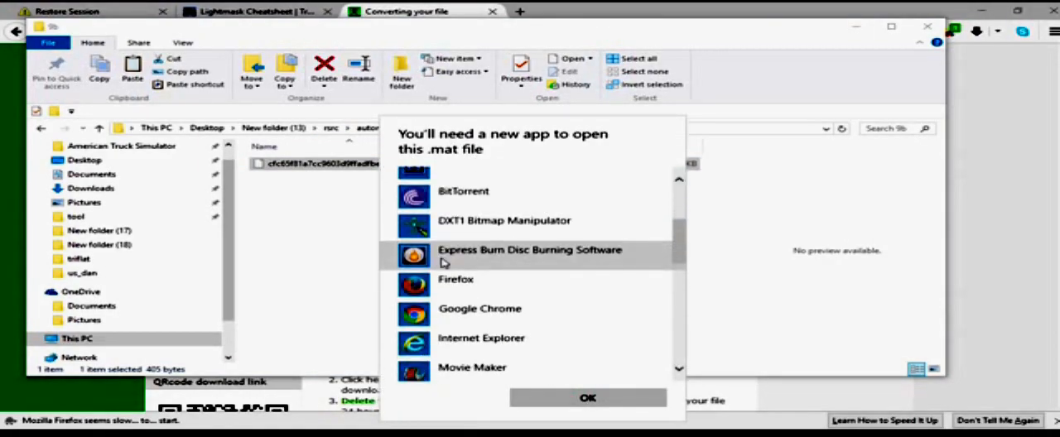
{"action": "left_click", "coordinate": [454, 245]}
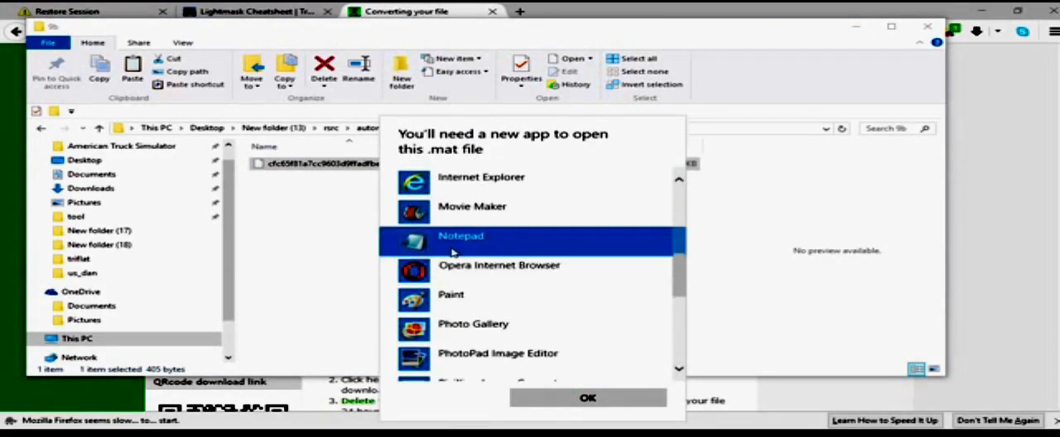
{"action": "left_click", "coordinate": [546, 399]}
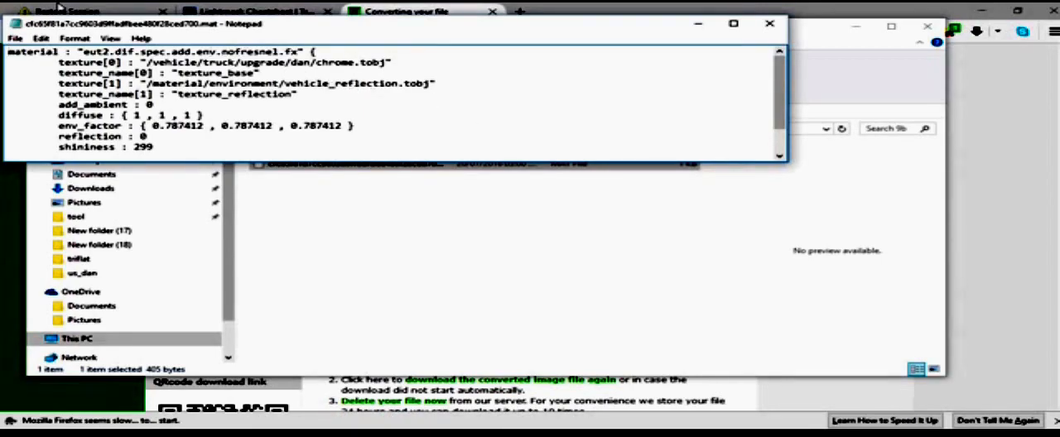
Step: Close the material file and look at the other MAT file in the 5f folder
{"action": "left_click", "coordinate": [777, 25]}
{"action": "left_click", "coordinate": [40, 129]}
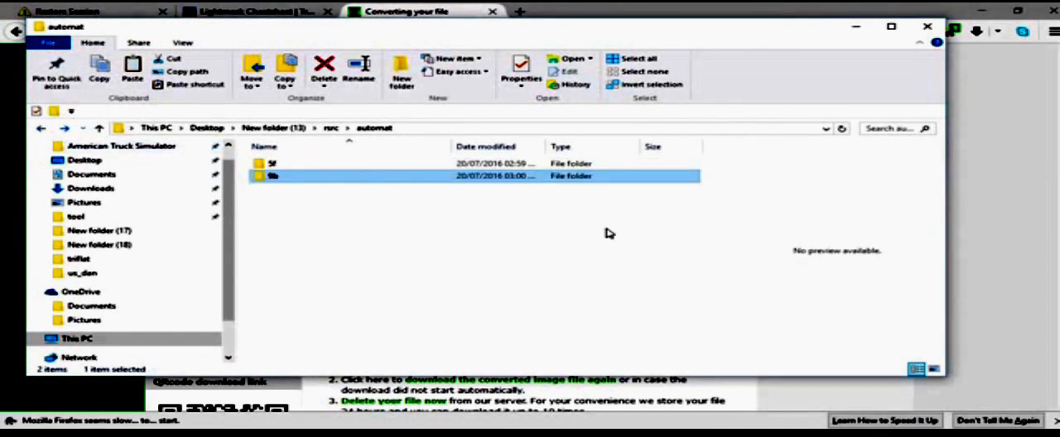
{"action": "double_click", "coordinate": [387, 166]}
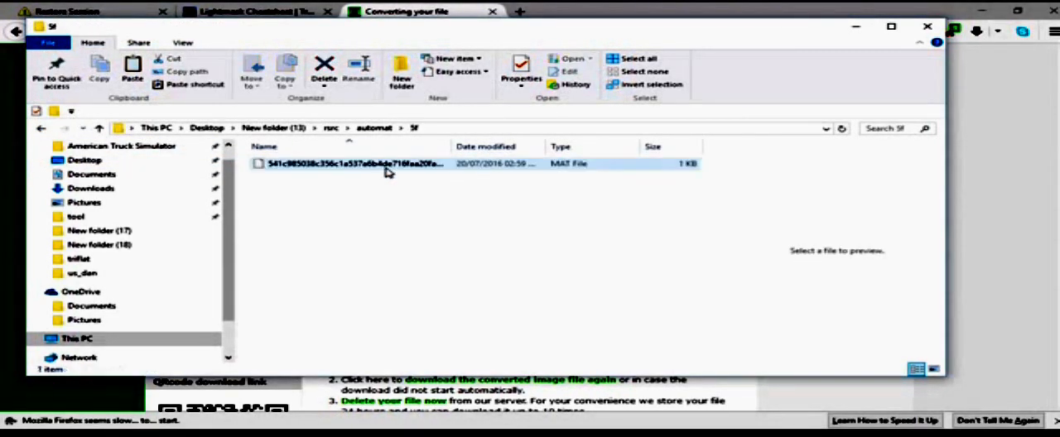
{"action": "left_click", "coordinate": [343, 168]}
{"action": "right_click", "coordinate": [343, 170]}
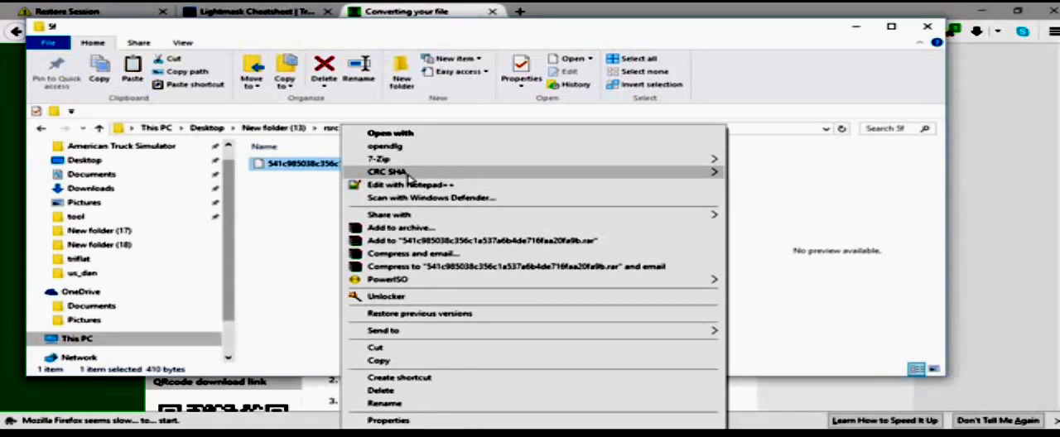
{"action": "left_click", "coordinate": [339, 217]}
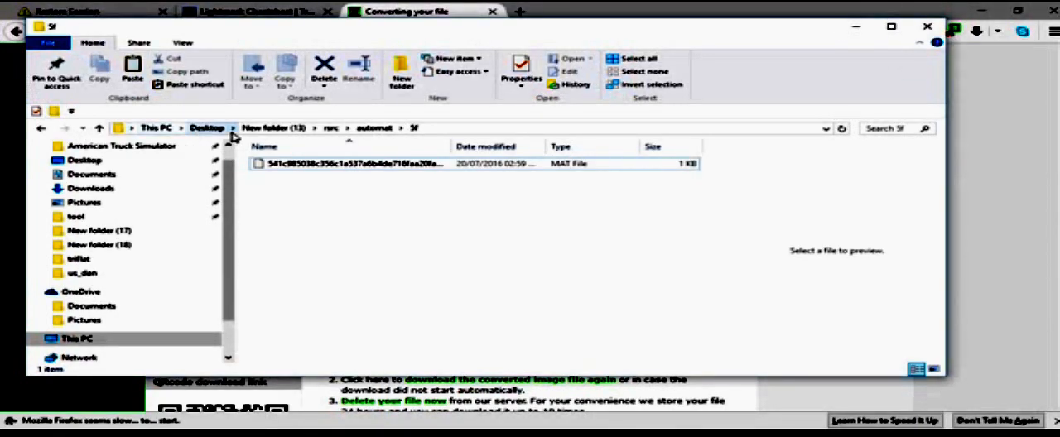
Step: Copy the def folder from the extracted Kenworth W900 files in the Desktop's New folder
{"action": "left_click", "coordinate": [332, 128]}
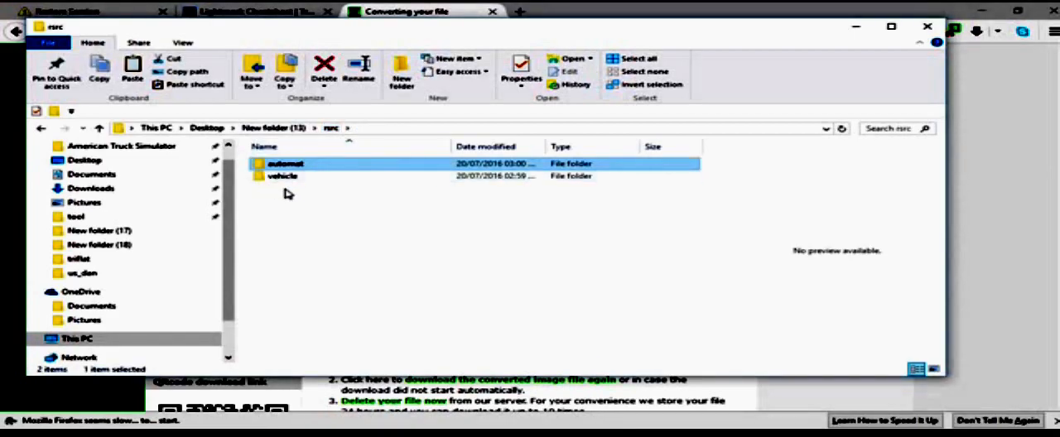
{"action": "left_click", "coordinate": [91, 160]}
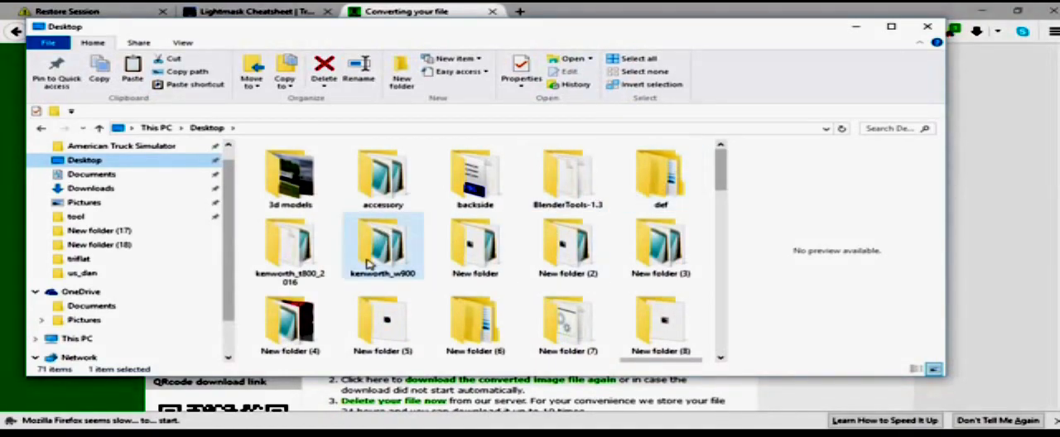
{"action": "double_click", "coordinate": [474, 246]}
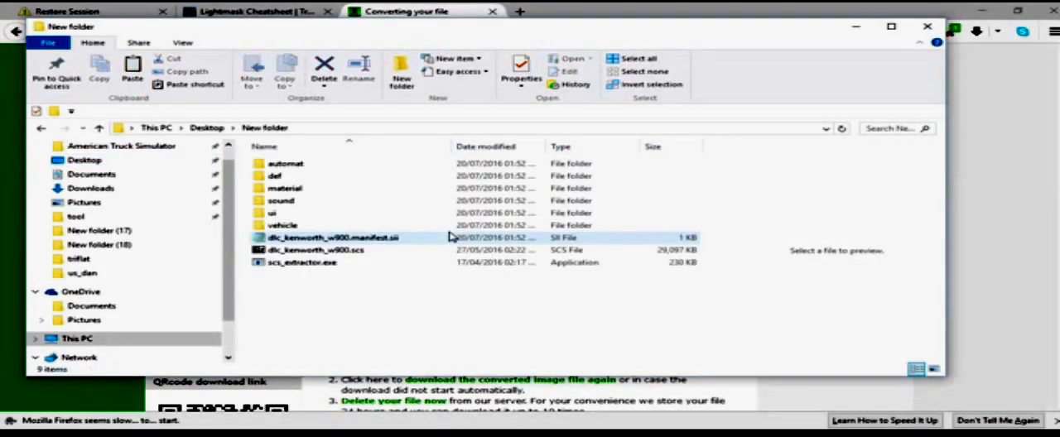
{"action": "double_click", "coordinate": [312, 179]}
{"action": "key", "text": "BackSpace"}
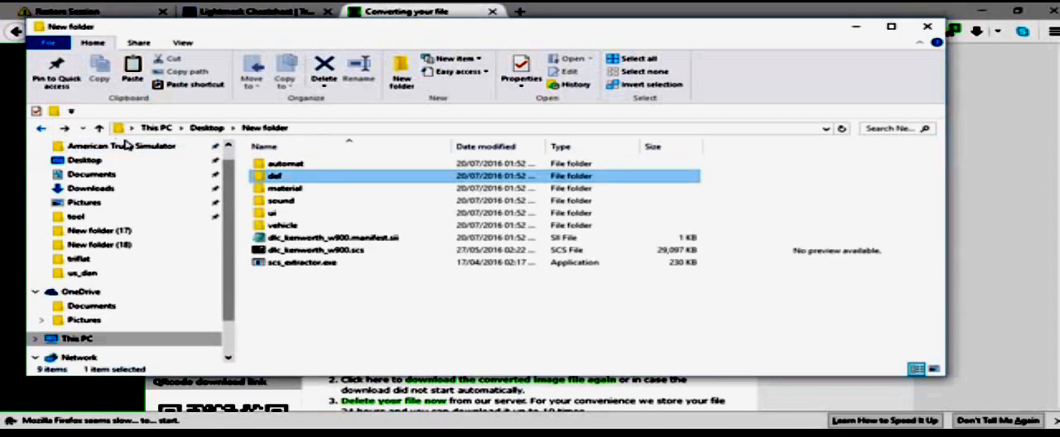
{"action": "right_click", "coordinate": [294, 179]}
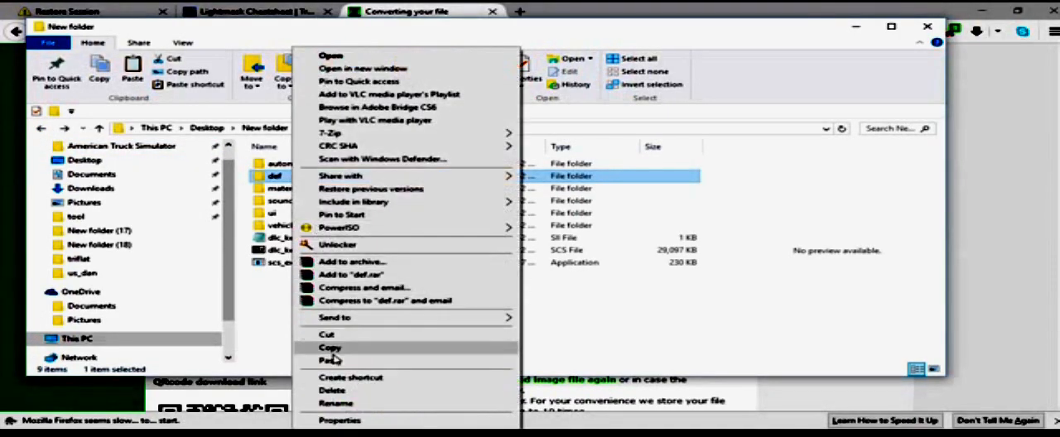
{"action": "left_click", "coordinate": [331, 348]}
Step: Paste the def folder into New folder (13)\rsrc on the Desktop
{"action": "left_click", "coordinate": [112, 178]}
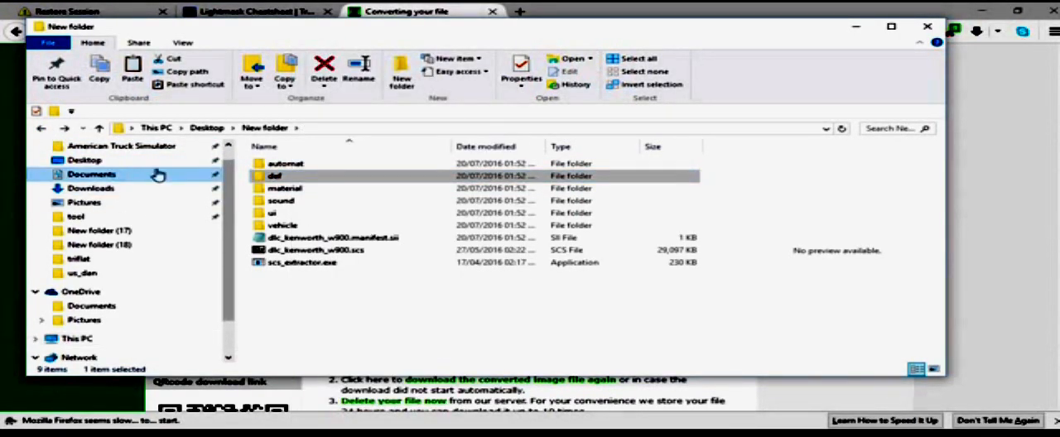
{"action": "left_click", "coordinate": [85, 160]}
{"action": "scroll", "coordinate": [539, 282], "scroll_direction": "down", "scroll_amount": 3}
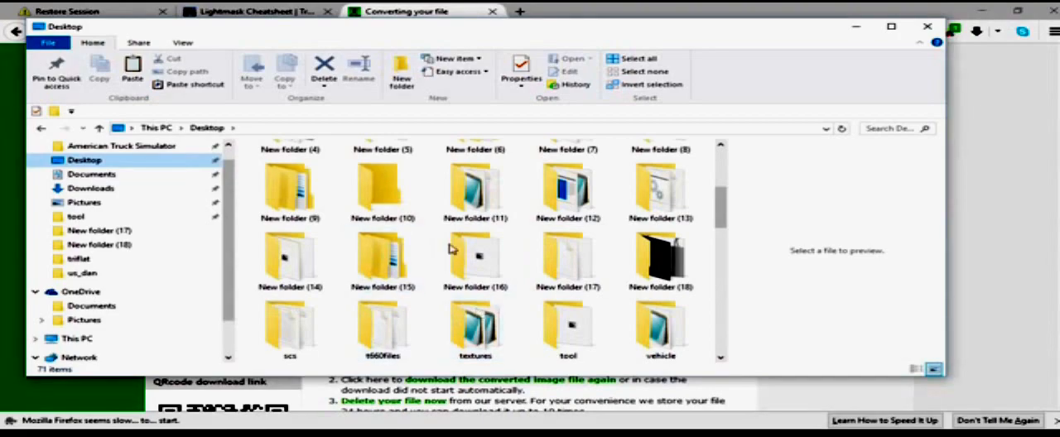
{"action": "double_click", "coordinate": [666, 202]}
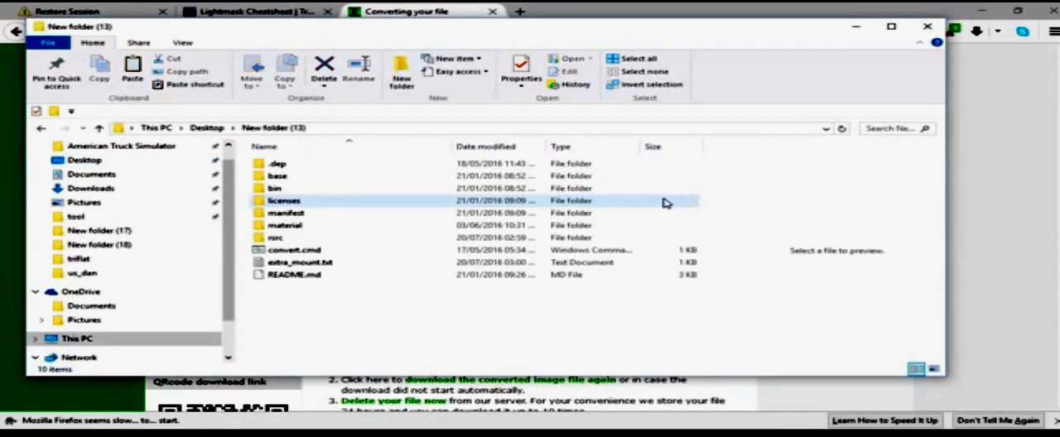
{"action": "double_click", "coordinate": [275, 240]}
{"action": "right_click", "coordinate": [312, 222]}
{"action": "left_click", "coordinate": [377, 323]}
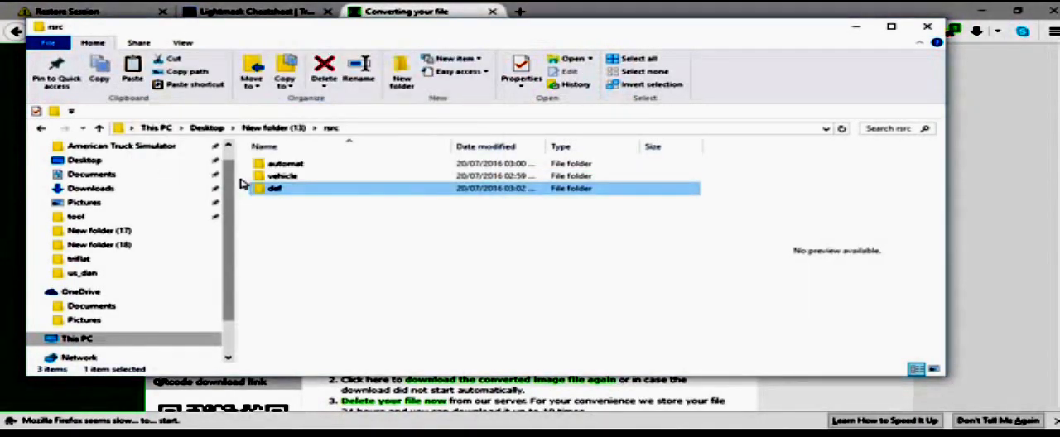
Step: Delete everything inside the pasted def folder except the vehicle folder
{"action": "double_click", "coordinate": [282, 188]}
{"action": "key", "text": "ctrl+a"}
{"action": "left_click", "coordinate": [289, 190], "text": "ctrl"}
{"action": "left_click", "coordinate": [324, 68]}
Step: Delete everything inside def\vehicle except the truck folder
{"action": "double_click", "coordinate": [282, 188]}
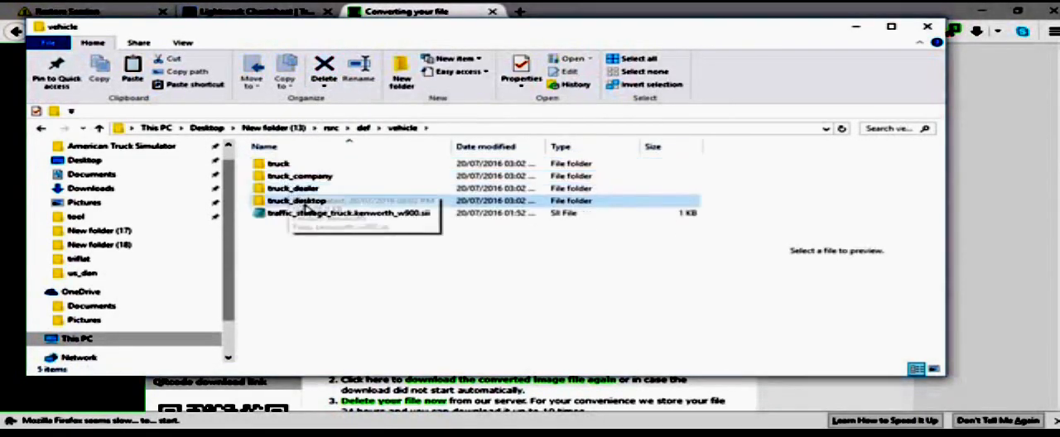
{"action": "key", "text": "ctrl+a"}
{"action": "left_click", "coordinate": [279, 164], "text": "ctrl"}
{"action": "left_click", "coordinate": [326, 70]}
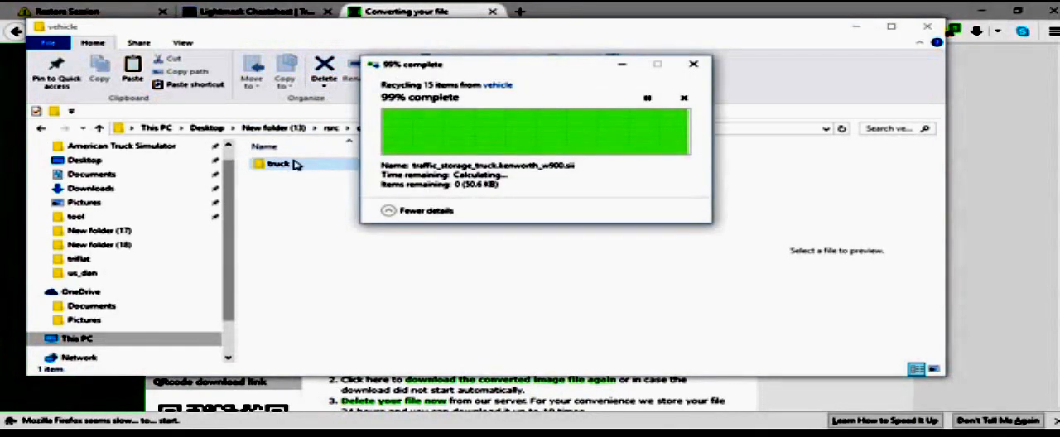
Step: Delete everything inside def\vehicle\truck except the kenworth.w900 folder
{"action": "double_click", "coordinate": [297, 165]}
{"action": "key", "text": "ctrl+a"}
{"action": "left_click", "coordinate": [288, 163], "text": "ctrl"}
{"action": "left_click", "coordinate": [325, 71]}
Step: Delete everything inside the kenworth.w900 folder except the accessory folder
{"action": "double_click", "coordinate": [325, 166]}
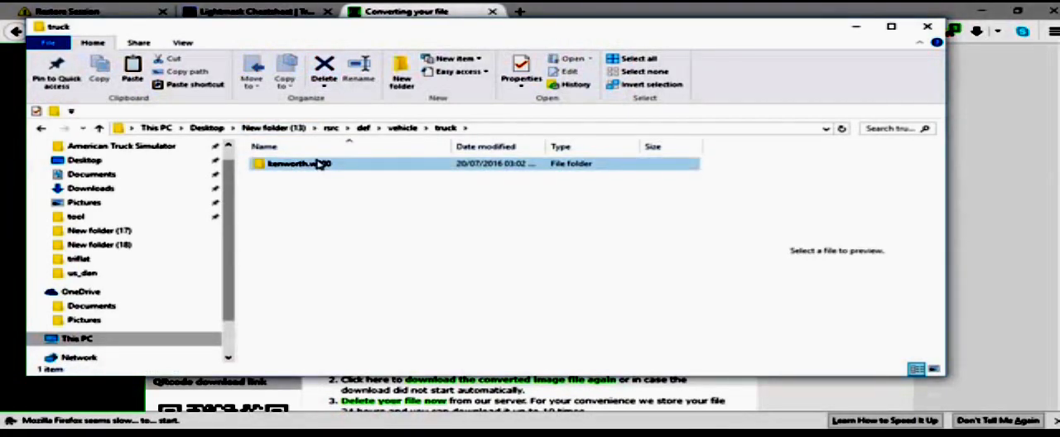
{"action": "key", "text": "ctrl+a"}
{"action": "left_click", "coordinate": [287, 165], "text": "ctrl"}
{"action": "left_click", "coordinate": [324, 71]}
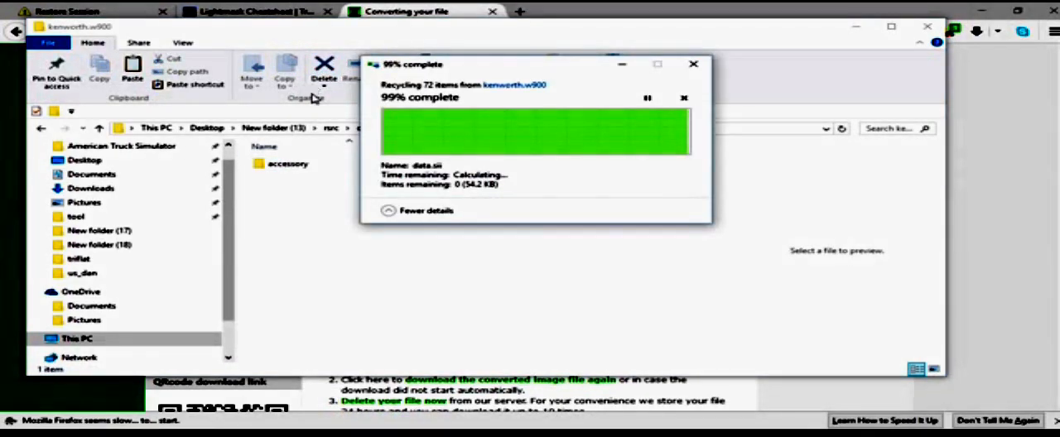
Step: Delete everything inside the accessory folder except the sideflares folder
{"action": "double_click", "coordinate": [287, 163]}
{"action": "key", "text": "ctrl+a"}
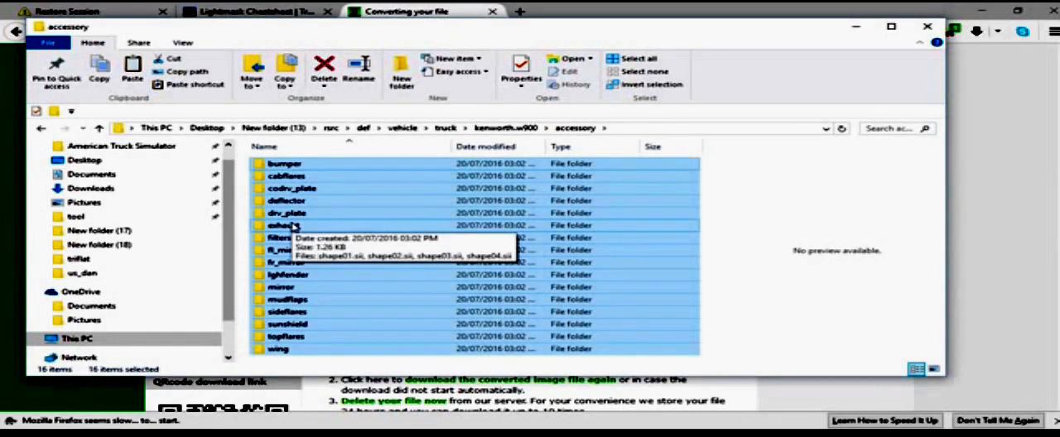
{"action": "left_click", "coordinate": [286, 313], "text": "ctrl"}
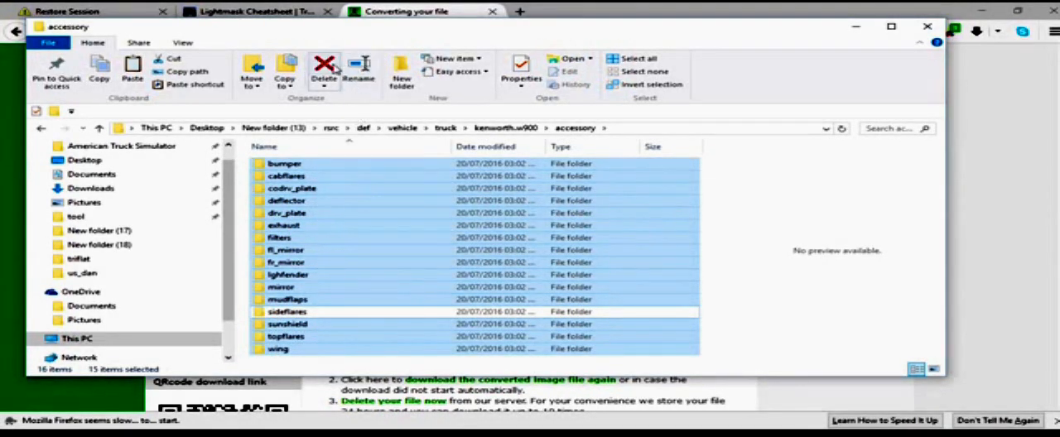
{"action": "left_click", "coordinate": [324, 67]}
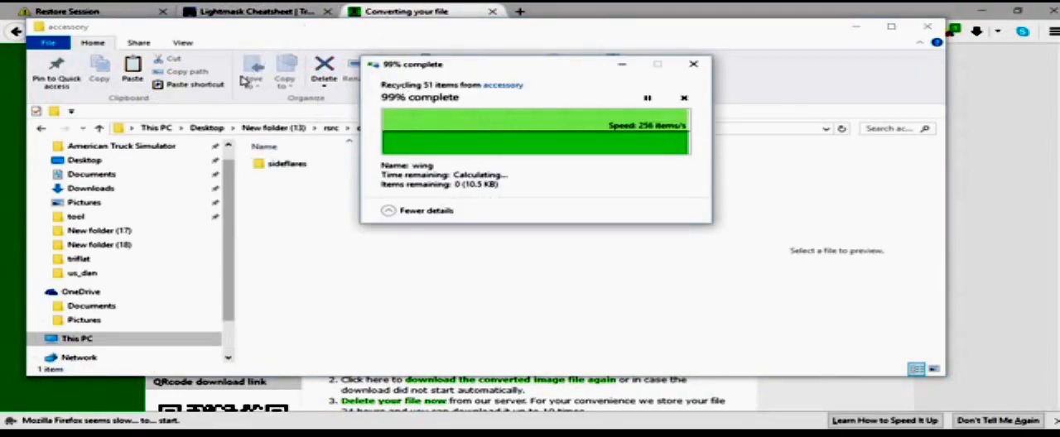
Step: Rename the sideflares folder inside accessory as back
{"action": "left_click", "coordinate": [320, 166]}
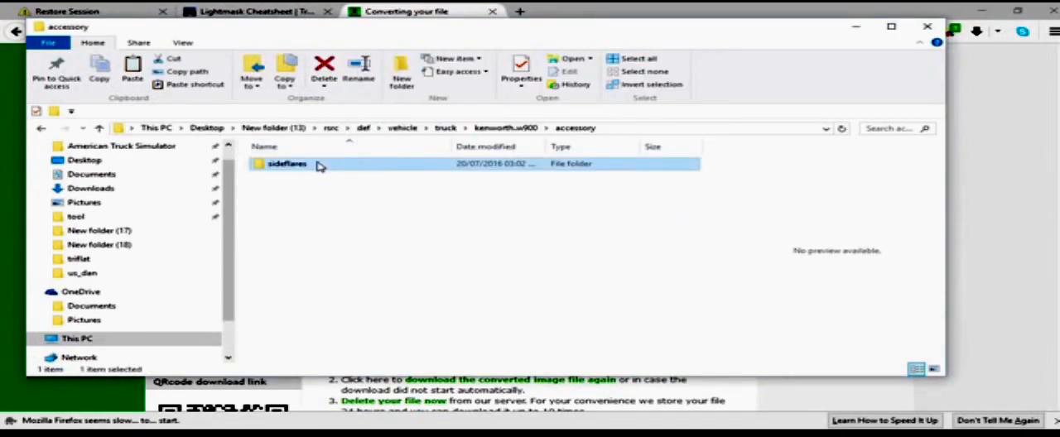
{"action": "right_click", "coordinate": [313, 169]}
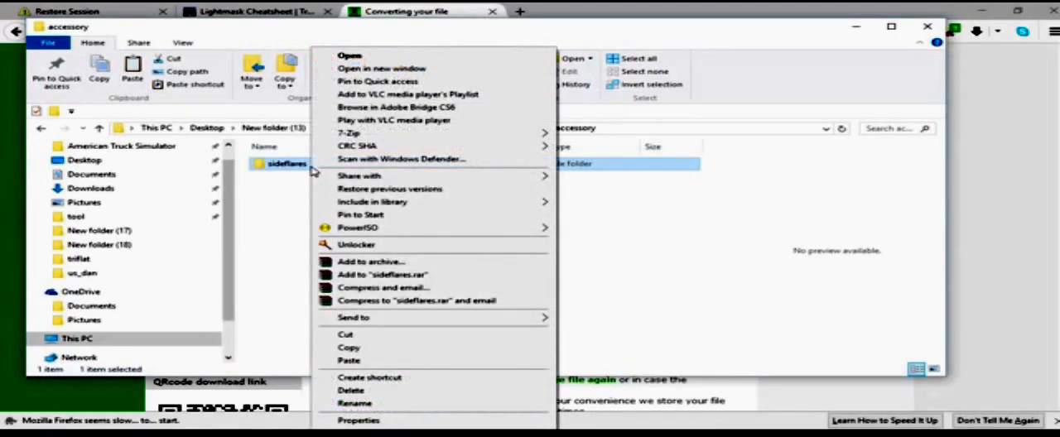
{"action": "left_click", "coordinate": [356, 404]}
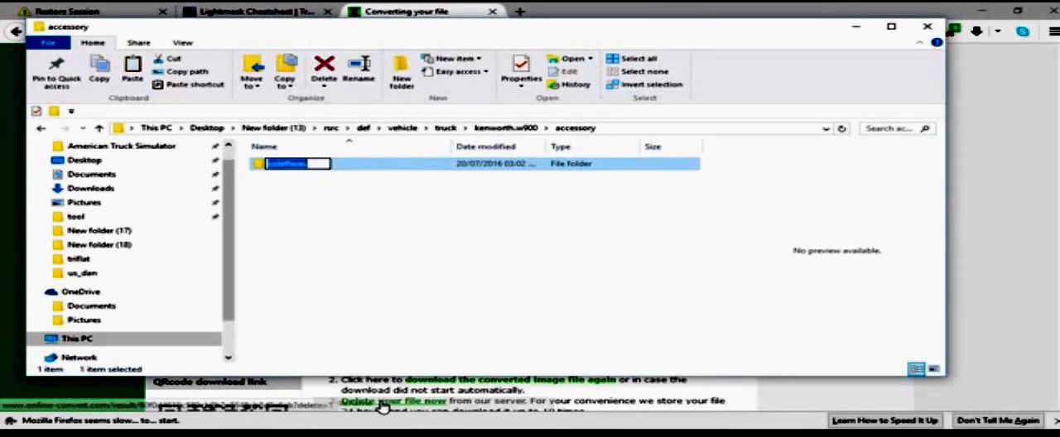
{"action": "type", "text": "aack"}
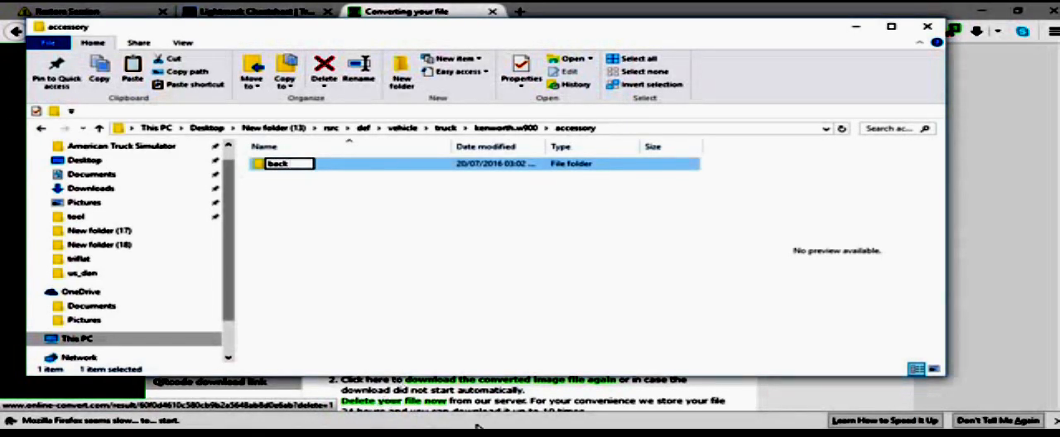
{"action": "left_click", "coordinate": [275, 166]}
Step: Open shape01.sii and shape02.sii from the back folder in Notepad++ and compare their accessory definitions
{"action": "double_click", "coordinate": [274, 166]}
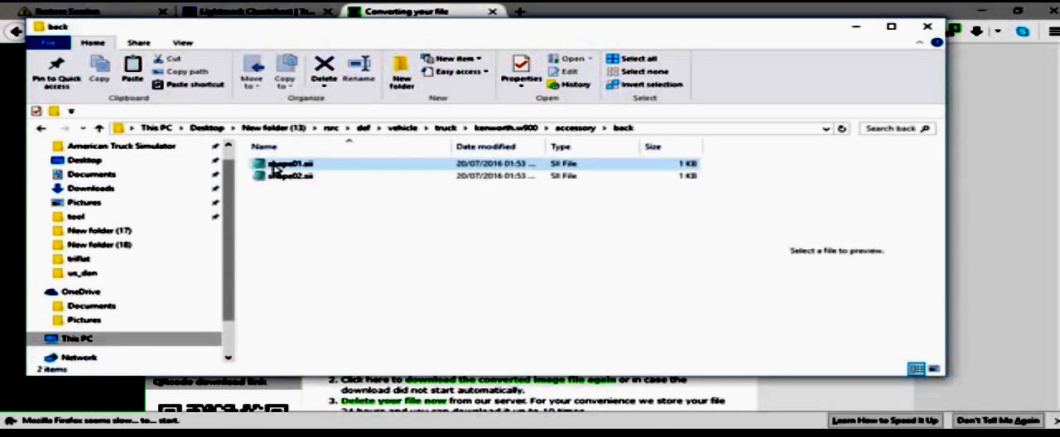
{"action": "left_click", "coordinate": [275, 166]}
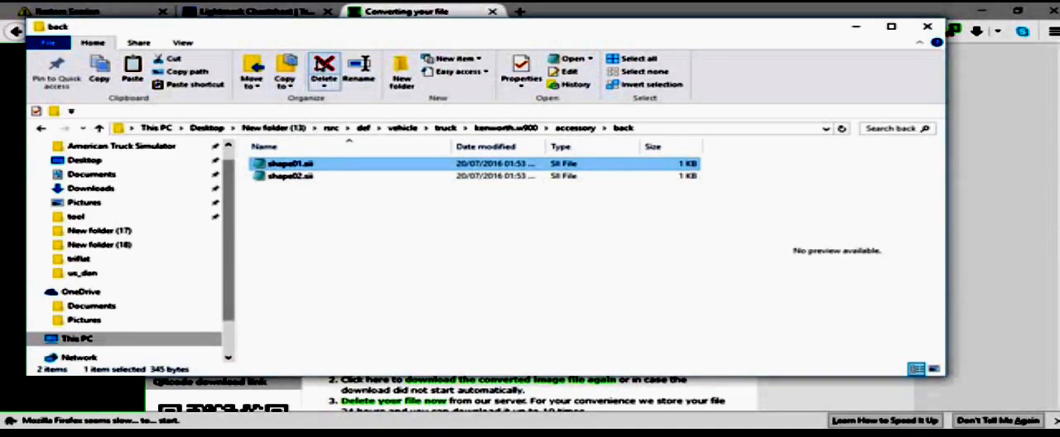
{"action": "left_click", "coordinate": [290, 189]}
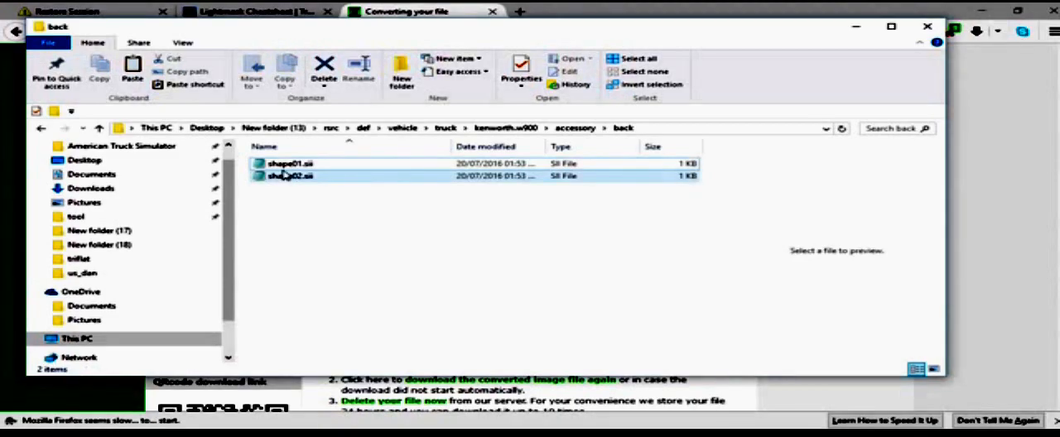
{"action": "right_click", "coordinate": [284, 174]}
{"action": "left_click", "coordinate": [308, 176]}
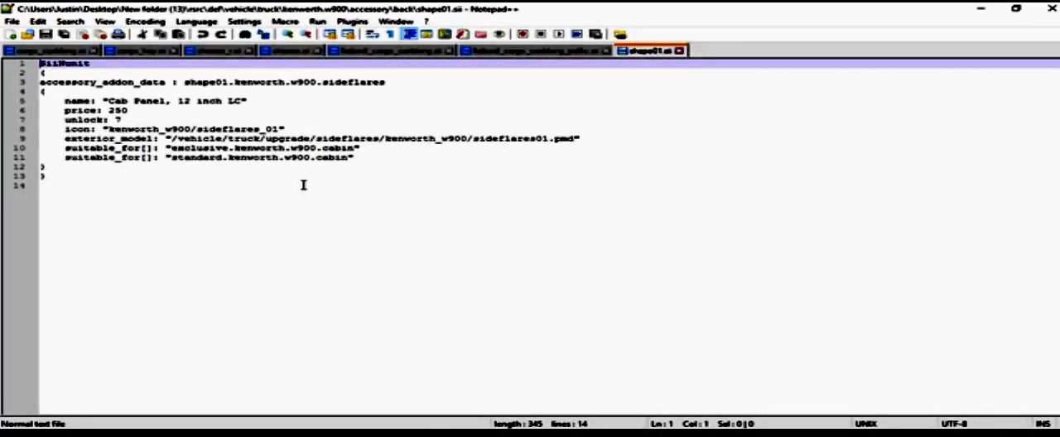
{"action": "left_click", "coordinate": [1052, 8]}
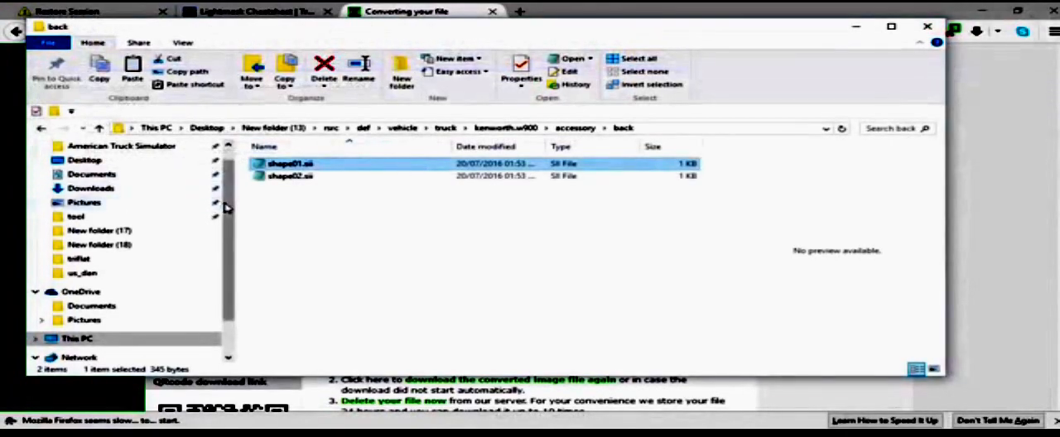
{"action": "right_click", "coordinate": [278, 177]}
{"action": "left_click", "coordinate": [304, 168]}
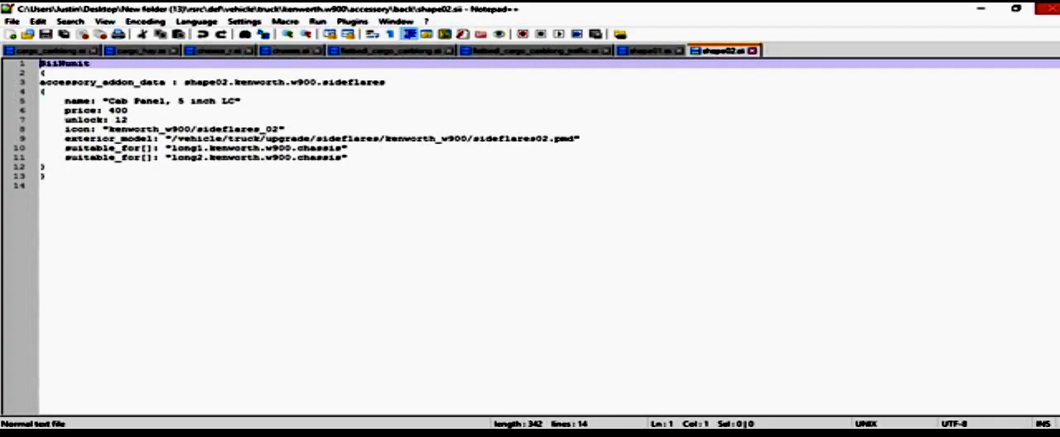
{"action": "left_click", "coordinate": [1048, 8]}
Step: Review shape01.sii once more in Notepad++ and delete shape02.sii from the back folder
{"action": "left_click", "coordinate": [278, 164]}
{"action": "right_click", "coordinate": [285, 164]}
{"action": "left_click", "coordinate": [327, 172]}
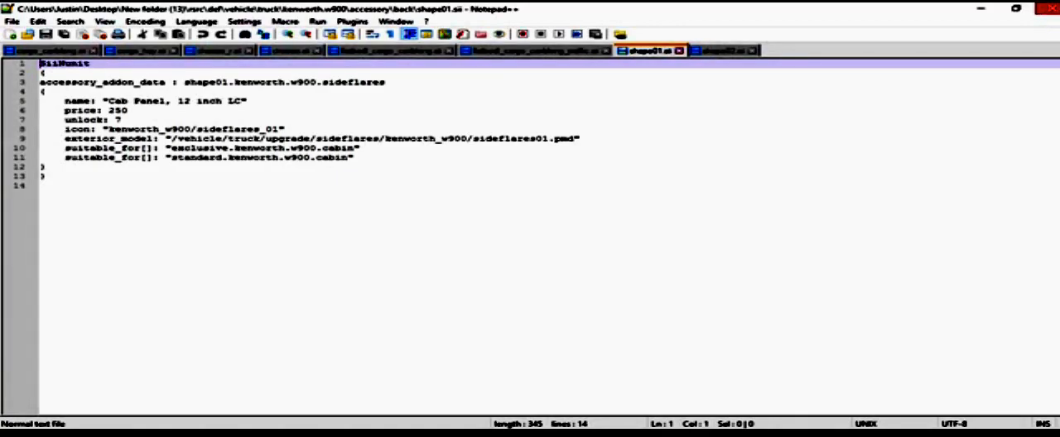
{"action": "left_click", "coordinate": [1049, 10]}
{"action": "left_click", "coordinate": [286, 176]}
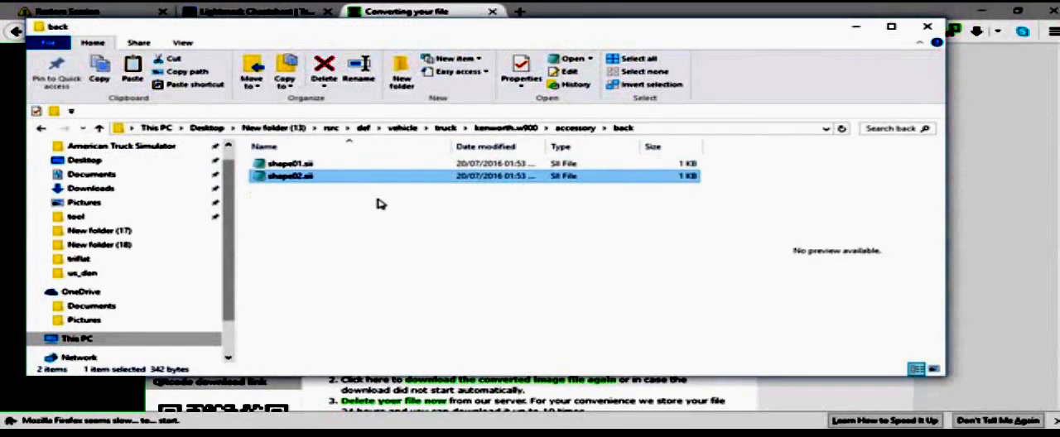
{"action": "left_click", "coordinate": [324, 68]}
Step: In shape01.sii, change the accessory_addon_data suffix from sideflares to back and set unlock to 0
{"action": "left_click", "coordinate": [270, 165]}
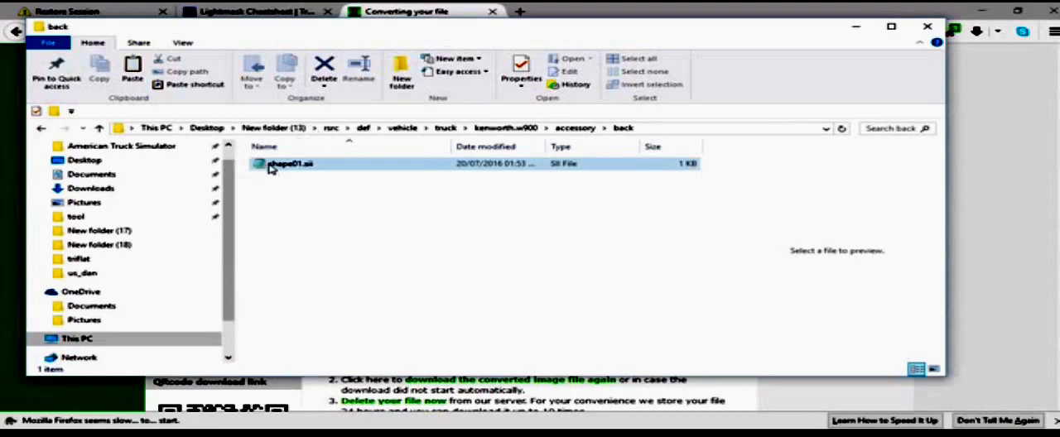
{"action": "right_click", "coordinate": [270, 165]}
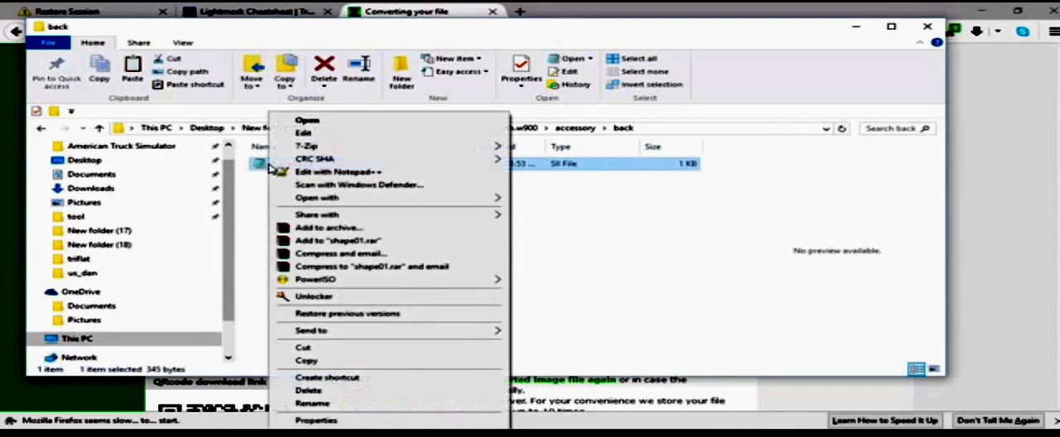
{"action": "left_click", "coordinate": [319, 173]}
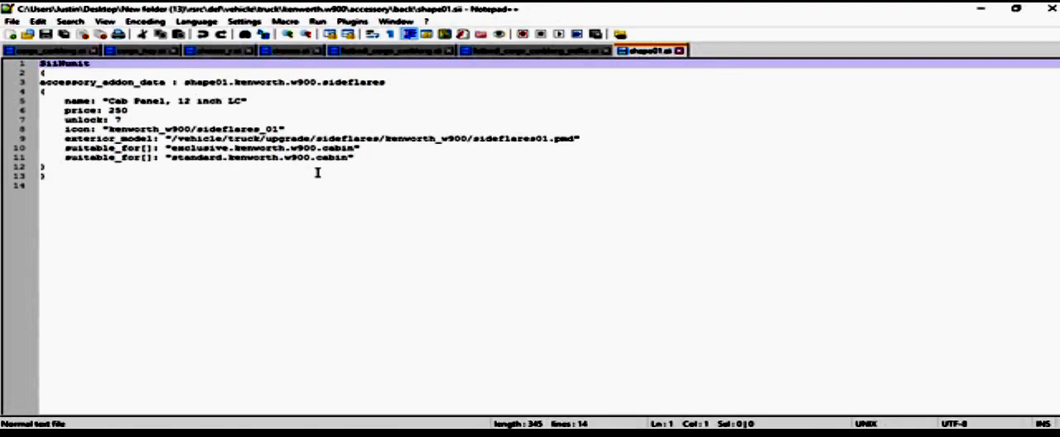
{"action": "left_click", "coordinate": [374, 75]}
{"action": "left_click_drag", "start_coordinate": [397, 83], "coordinate": [323, 83]}
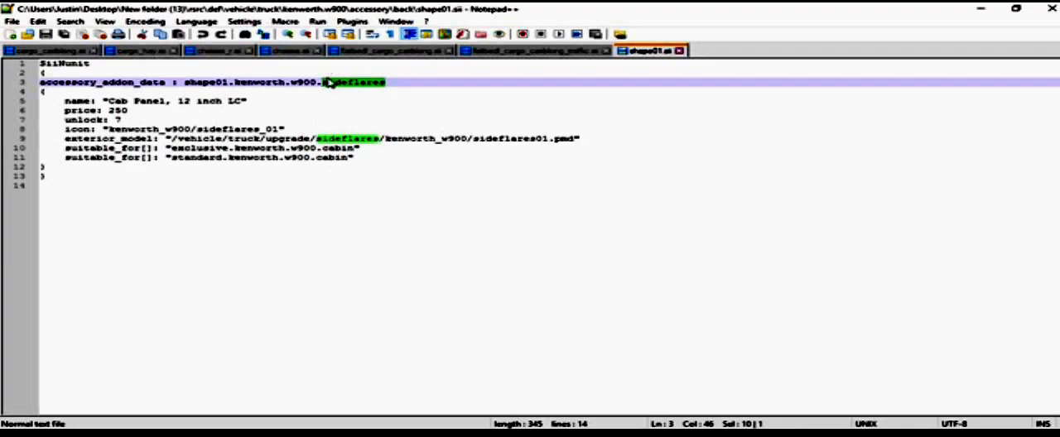
{"action": "type", "text": "be"}
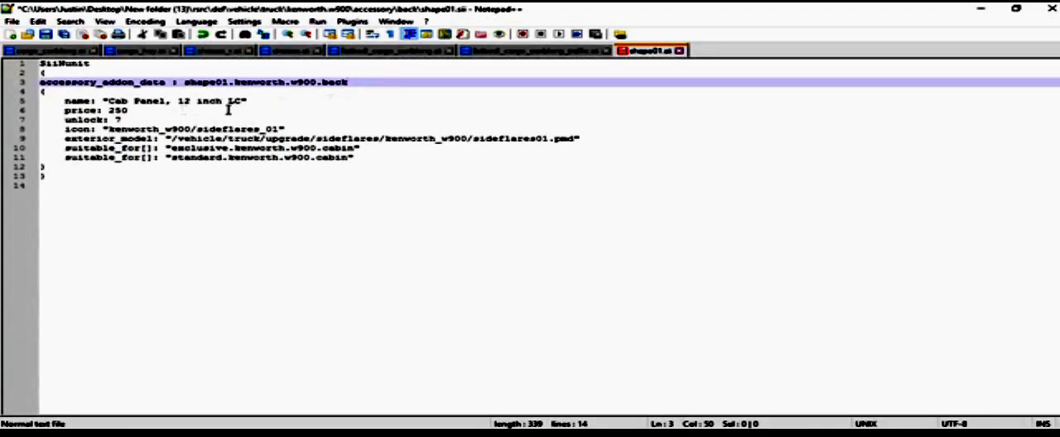
{"action": "double_click", "coordinate": [116, 120]}
{"action": "type", "text": "0"}
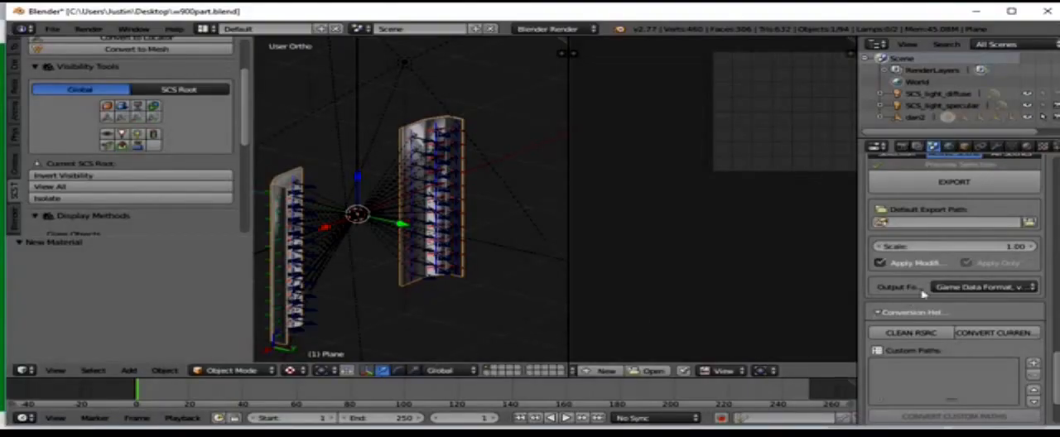
Step: Get dan2's export path from its SCS root object in Blender and paste it over the exterior_model folder path in shape01.sii
{"action": "scroll", "coordinate": [915, 308], "scroll_direction": "down", "scroll_amount": 3}
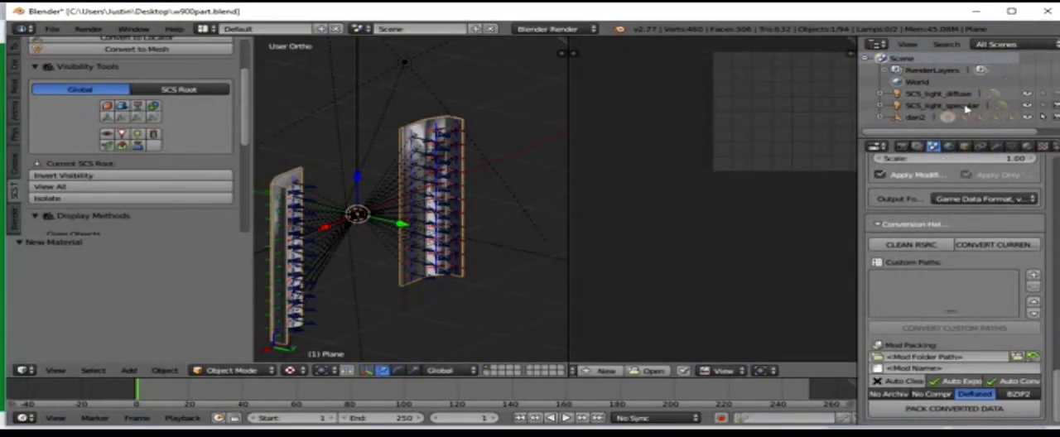
{"action": "left_click", "coordinate": [915, 117]}
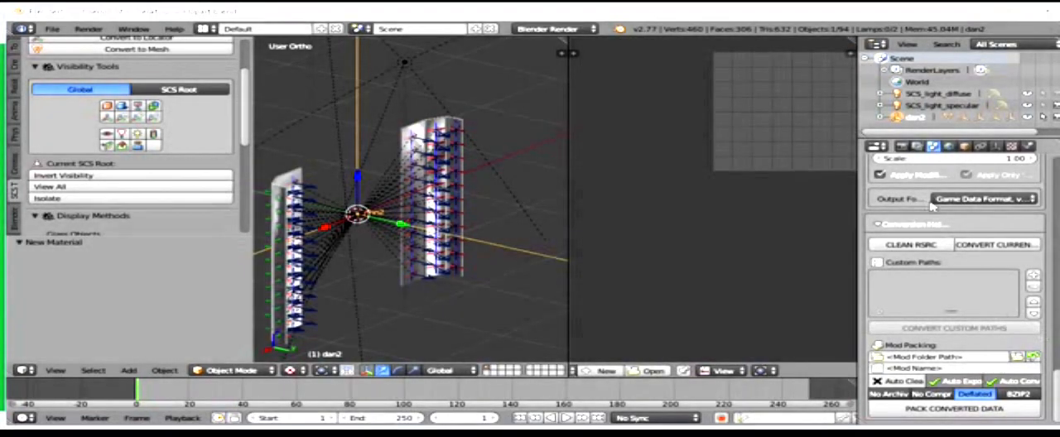
{"action": "scroll", "coordinate": [952, 248], "scroll_direction": "up", "scroll_amount": 10}
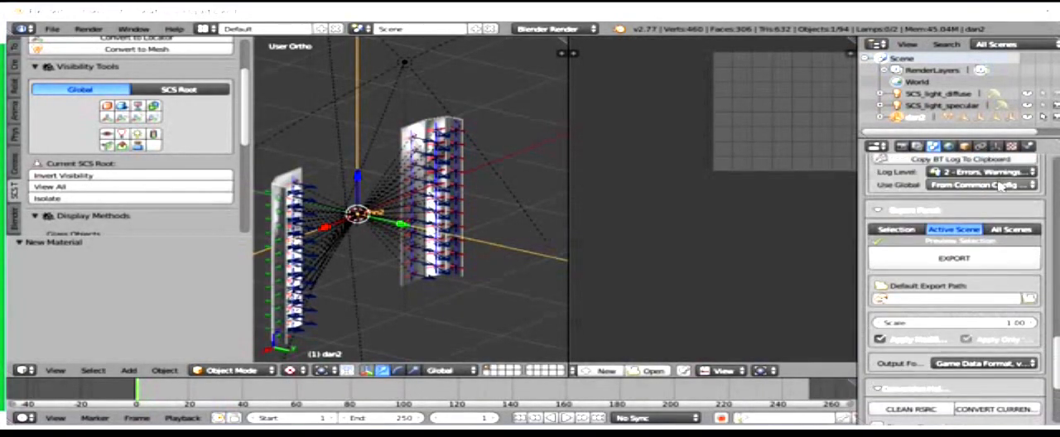
{"action": "left_click", "coordinate": [964, 147]}
{"action": "scroll", "coordinate": [961, 331], "scroll_direction": "down", "scroll_amount": 15}
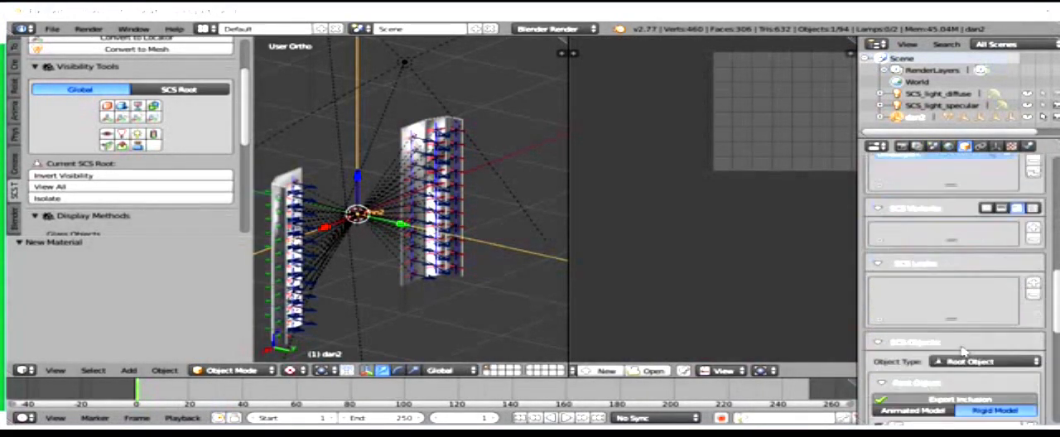
{"action": "scroll", "coordinate": [963, 353], "scroll_direction": "down", "scroll_amount": 3}
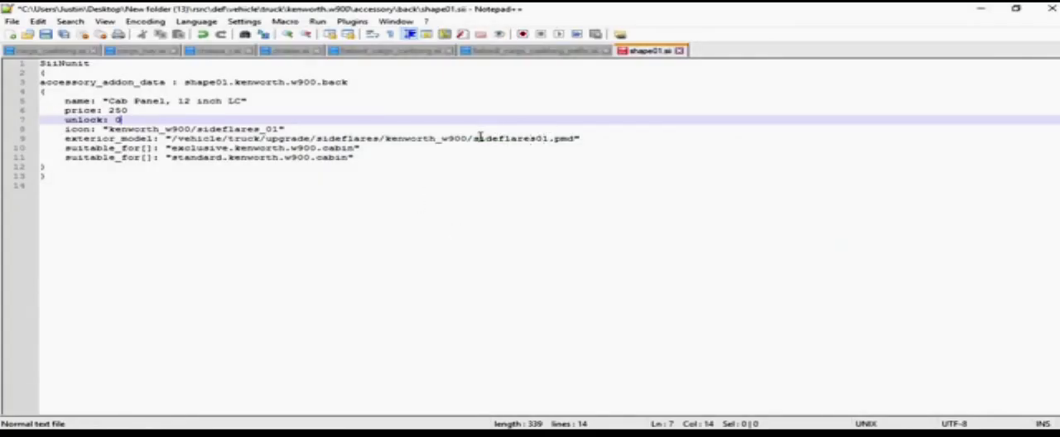
{"action": "left_click_drag", "start_coordinate": [473, 138], "coordinate": [177, 137]}
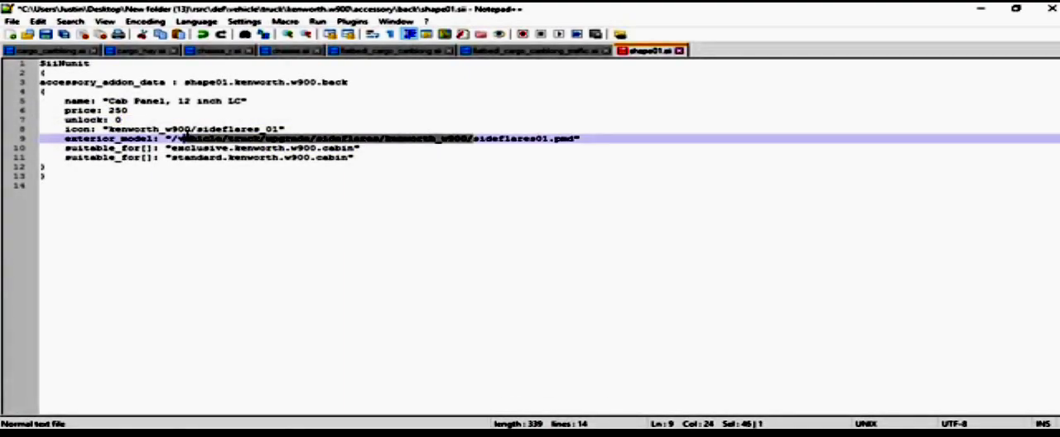
{"action": "type", "text": "//vehicle/truck/upgrade/bar"}
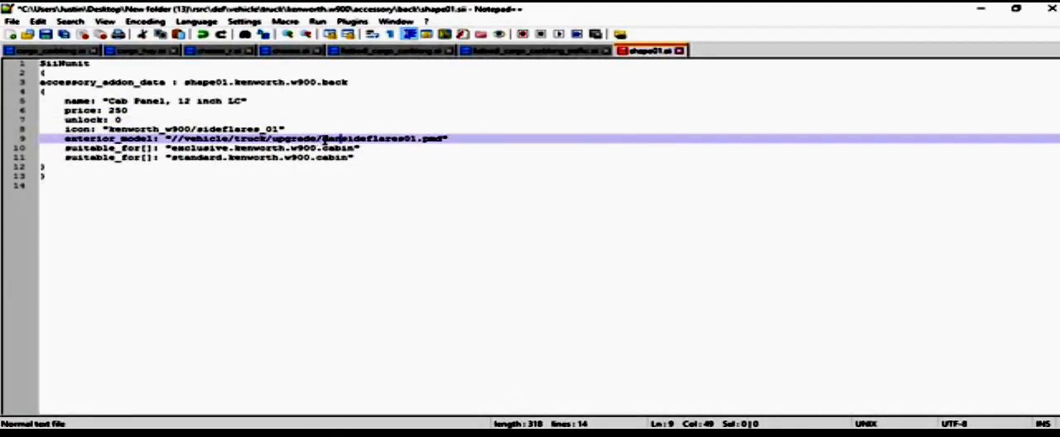
Step: Complete the exterior_model path as //vehicle/truck/upgrade/dandan1.pmd and save shape01.sii
{"action": "type", "text": "_"}
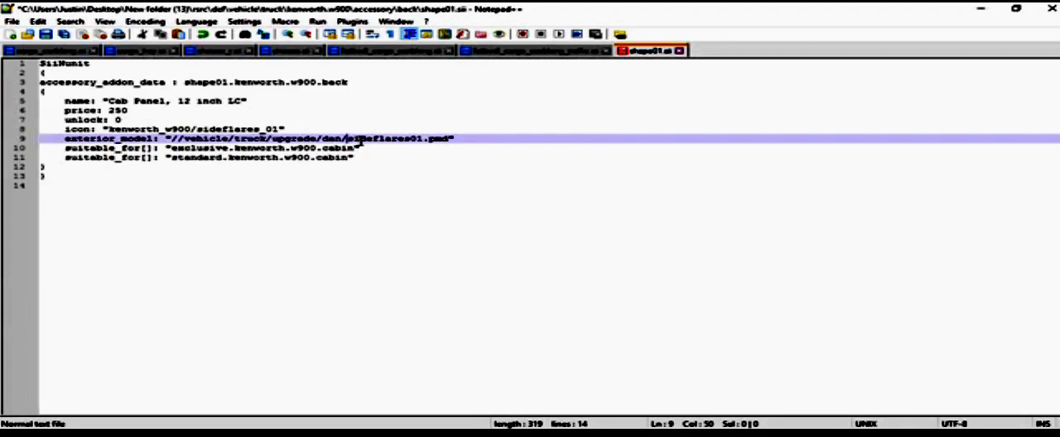
{"action": "left_click_drag", "start_coordinate": [424, 140], "coordinate": [343, 141]}
{"action": "type", "text": "han"}
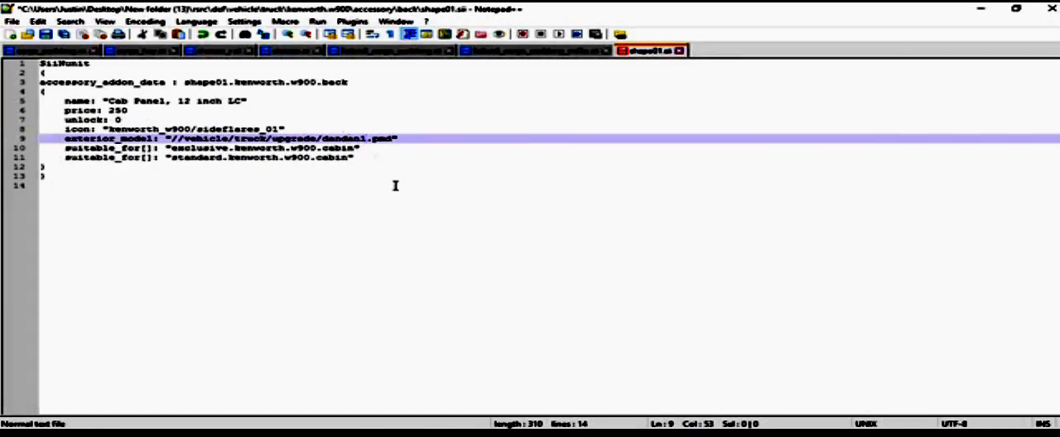
{"action": "left_click", "coordinate": [395, 186]}
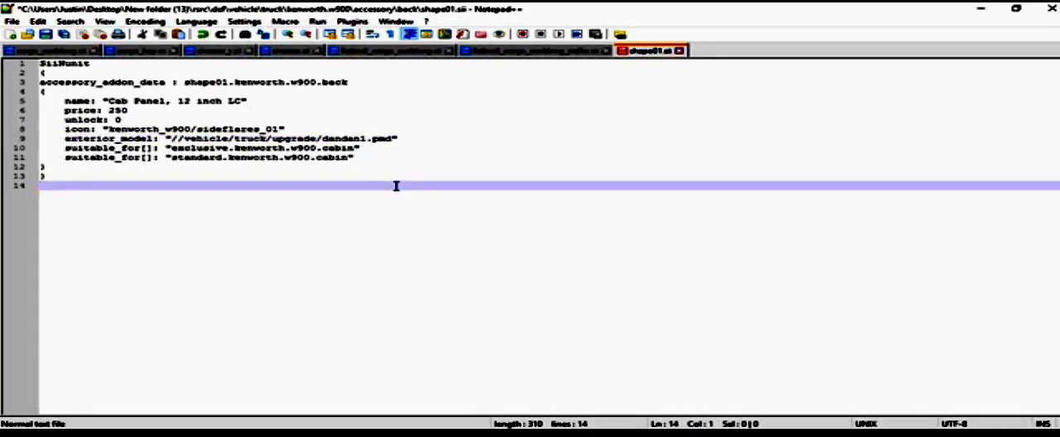
{"action": "left_click", "coordinate": [47, 35]}
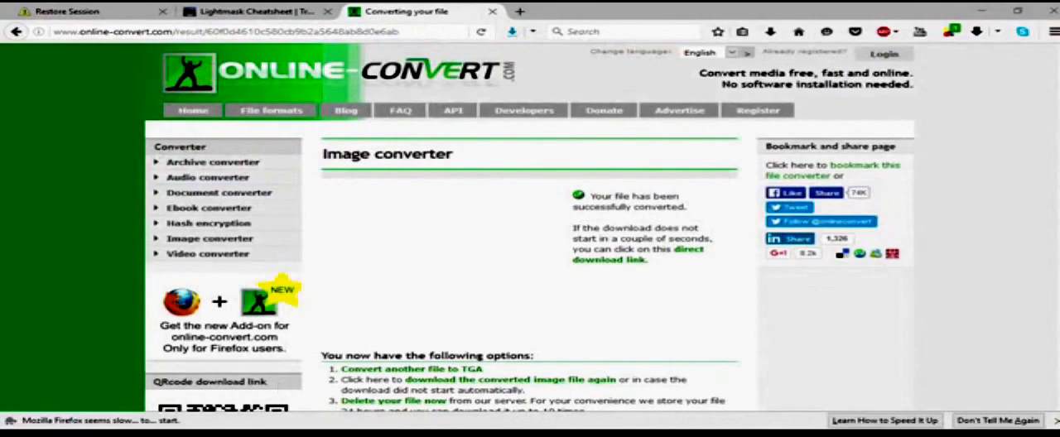
Step: Duplicate shape01.sii inside the back folder and rename the copy shape02.sii
{"action": "mouse_move", "coordinate": [298, 402]}
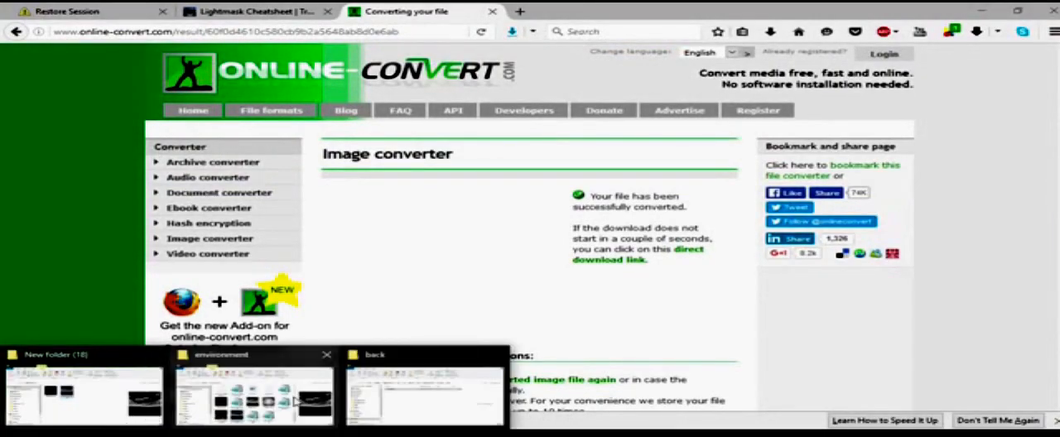
{"action": "left_click", "coordinate": [412, 377]}
{"action": "right_click", "coordinate": [335, 171]}
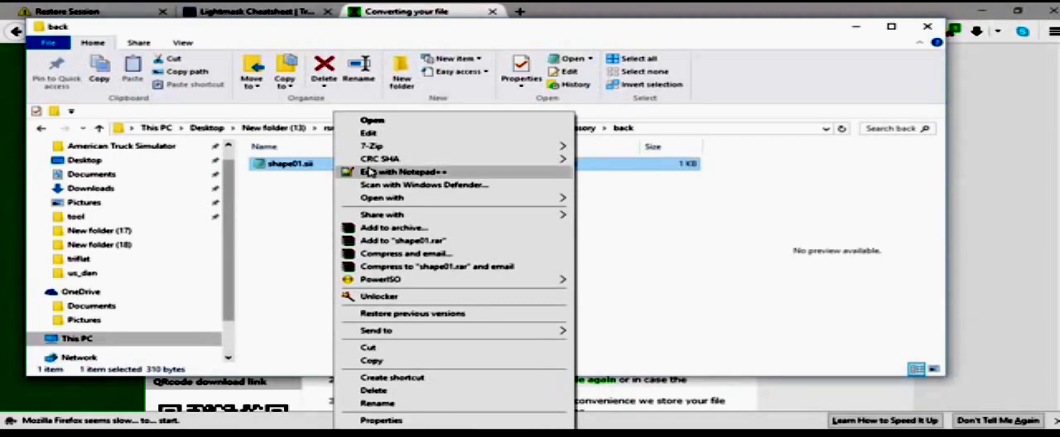
{"action": "left_click", "coordinate": [373, 360]}
{"action": "right_click", "coordinate": [326, 214]}
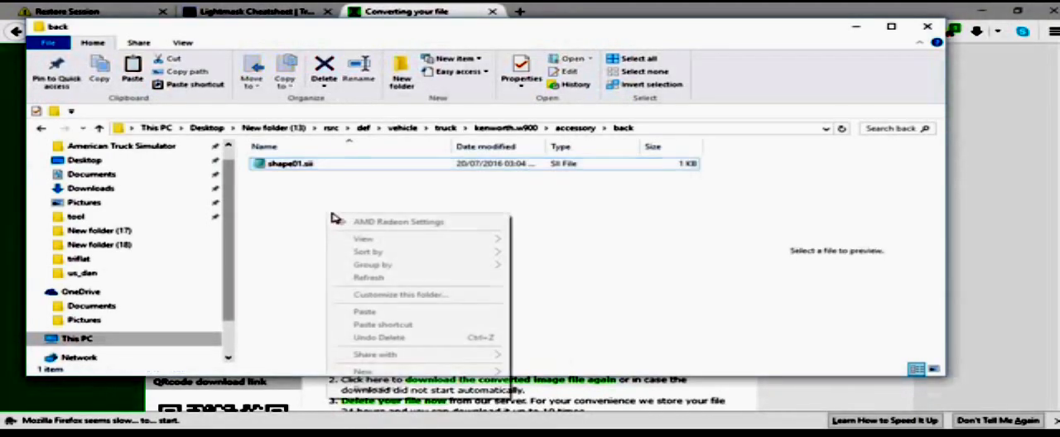
{"action": "left_click", "coordinate": [381, 311]}
{"action": "right_click", "coordinate": [312, 164]}
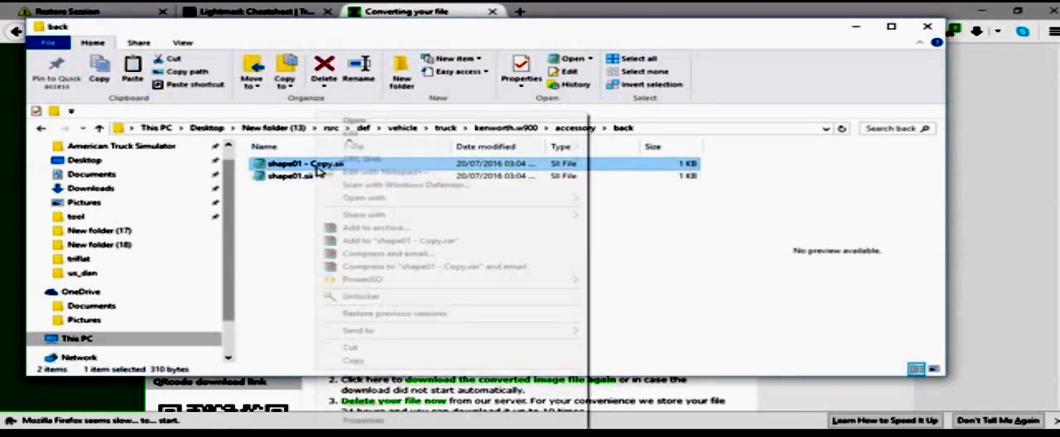
{"action": "left_click", "coordinate": [371, 397]}
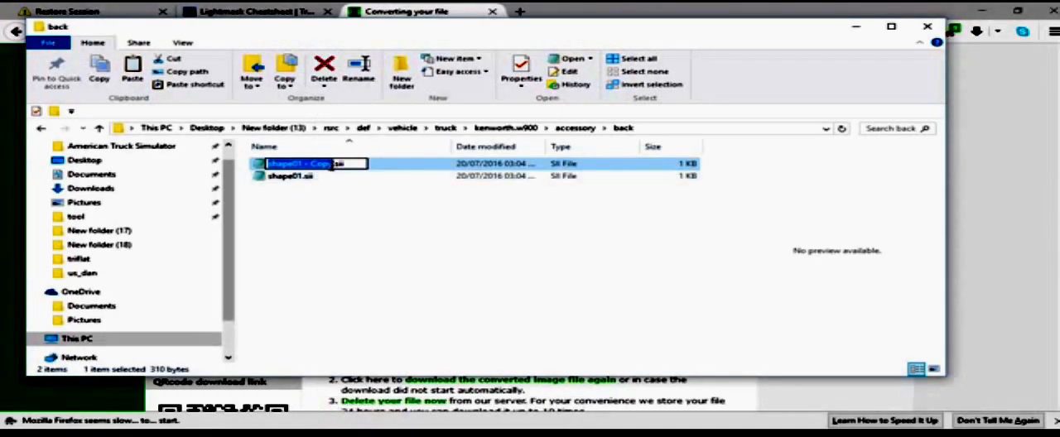
{"action": "left_click_drag", "start_coordinate": [331, 165], "coordinate": [297, 164]}
{"action": "type", "text": "2"}
{"action": "key", "text": "Return"}
Step: Open shape02.sii in Notepad++ and change its exterior_model path to //vehicle/truck/upgrade/dan/dan2.pmd
{"action": "double_click", "coordinate": [303, 175]}
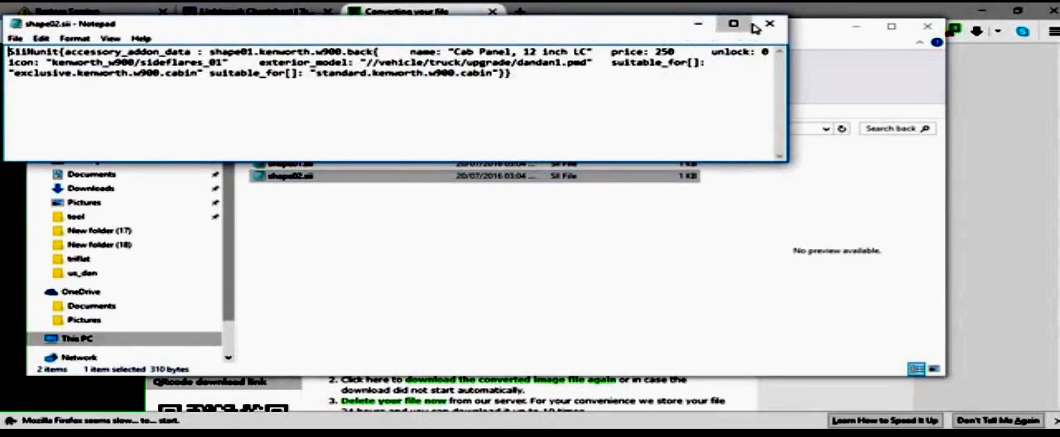
{"action": "left_click", "coordinate": [768, 23]}
{"action": "right_click", "coordinate": [269, 177]}
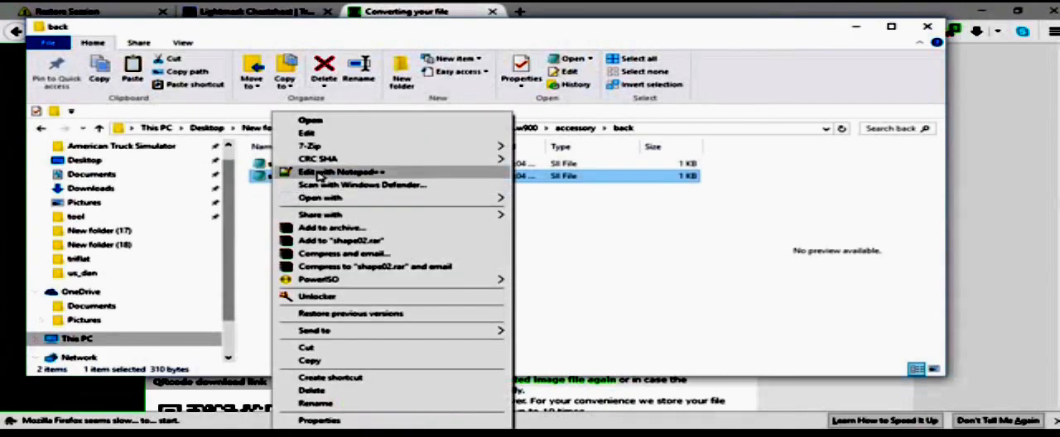
{"action": "left_click", "coordinate": [317, 172]}
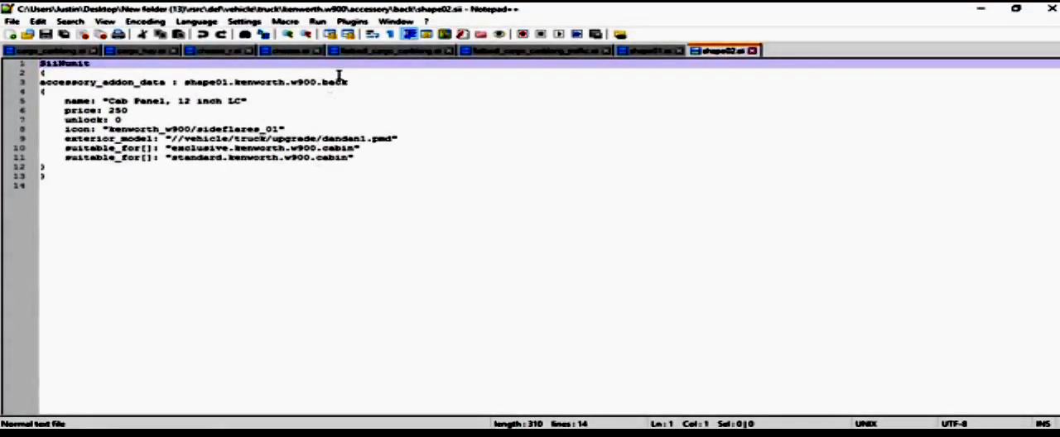
{"action": "left_click", "coordinate": [359, 138]}
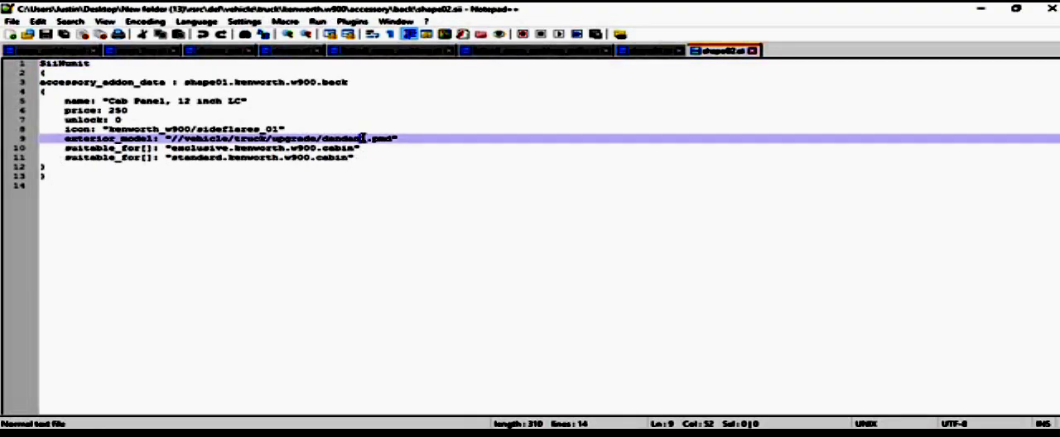
{"action": "key", "text": "BackSpace"}
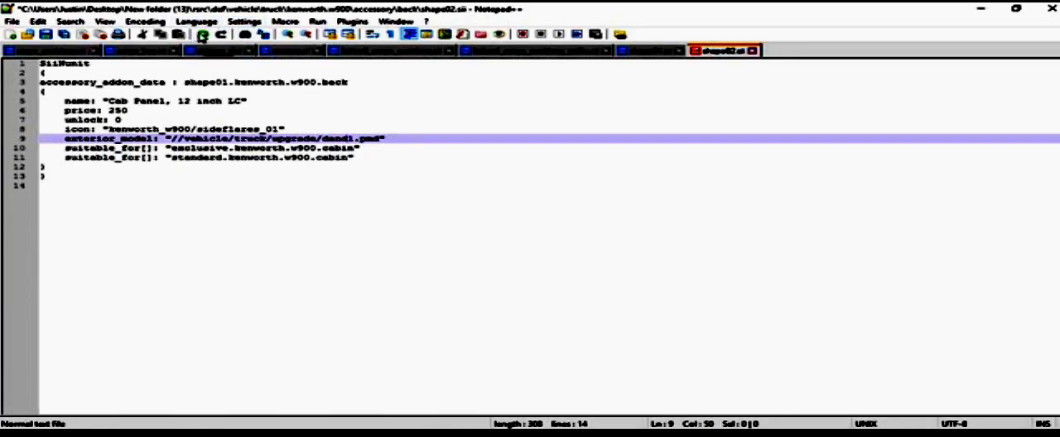
{"action": "left_click", "coordinate": [202, 35]}
{"action": "left_click", "coordinate": [202, 35]}
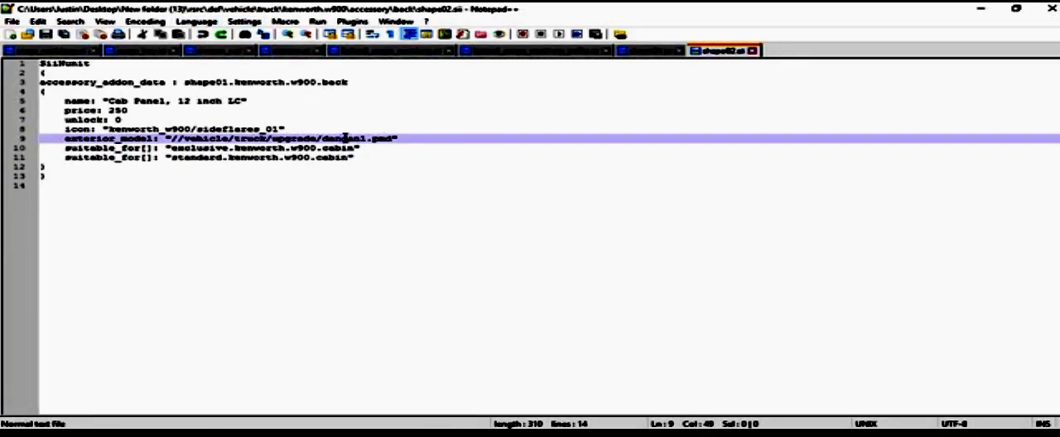
{"action": "type", "text": "d"}
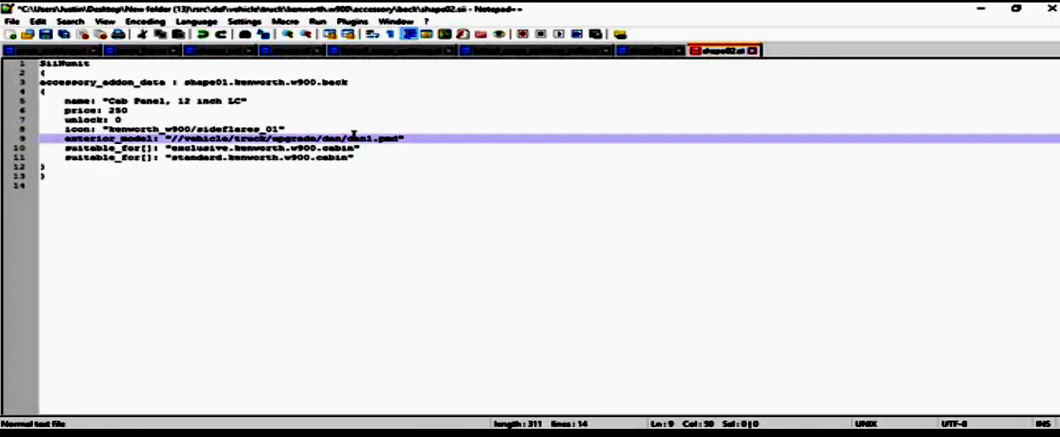
{"action": "left_click_drag", "start_coordinate": [372, 138], "coordinate": [366, 139]}
{"action": "type", "text": "2"}
{"action": "left_click", "coordinate": [370, 183]}
Step: Set the accessory name in shape02.sii to "Cab Panel chrome" and save the file
{"action": "left_click", "coordinate": [240, 102]}
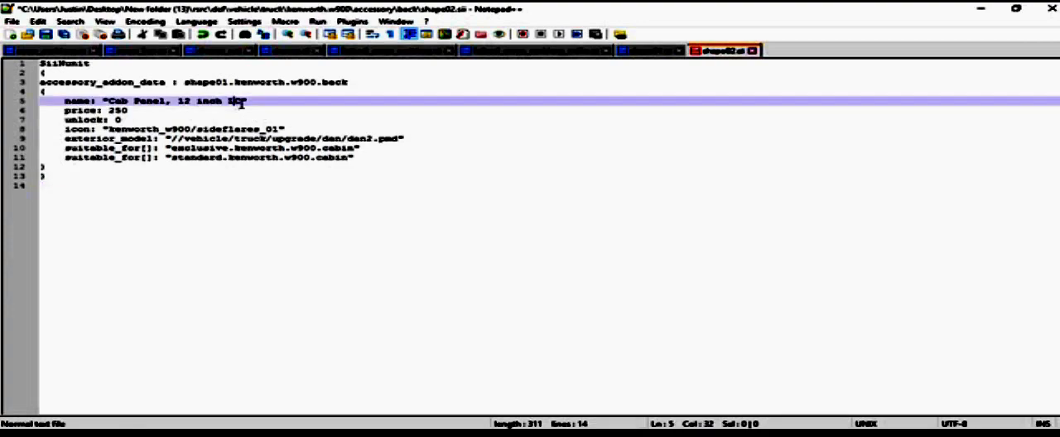
{"action": "left_click_drag", "start_coordinate": [239, 101], "coordinate": [164, 101]}
{"action": "type", "text": "2"}
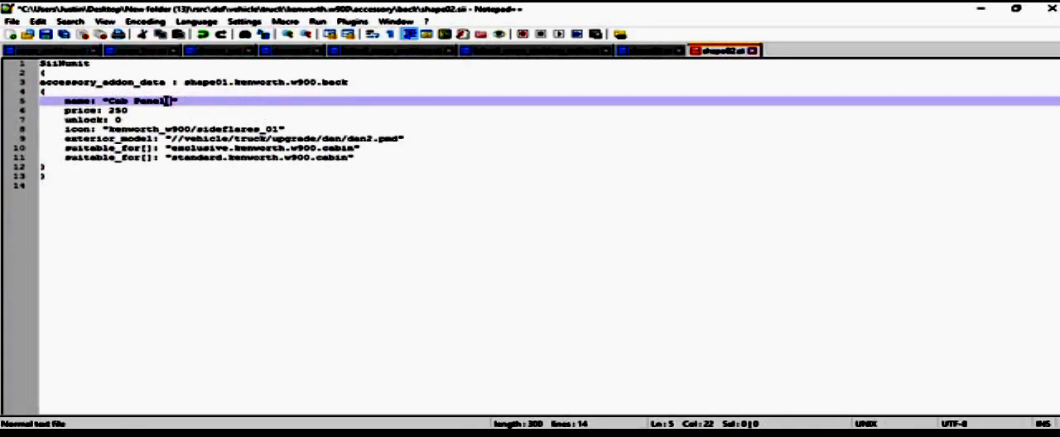
{"action": "type", "text": "ed"}
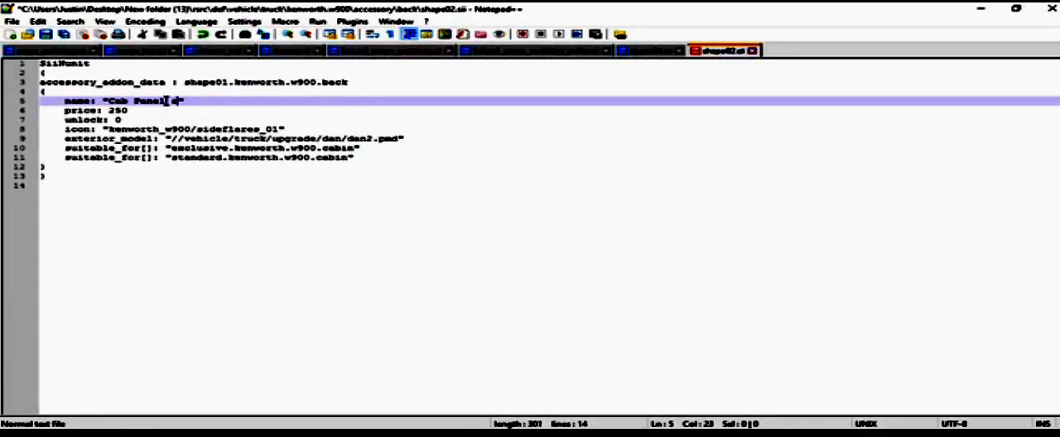
{"action": "type", "text": "sh"}
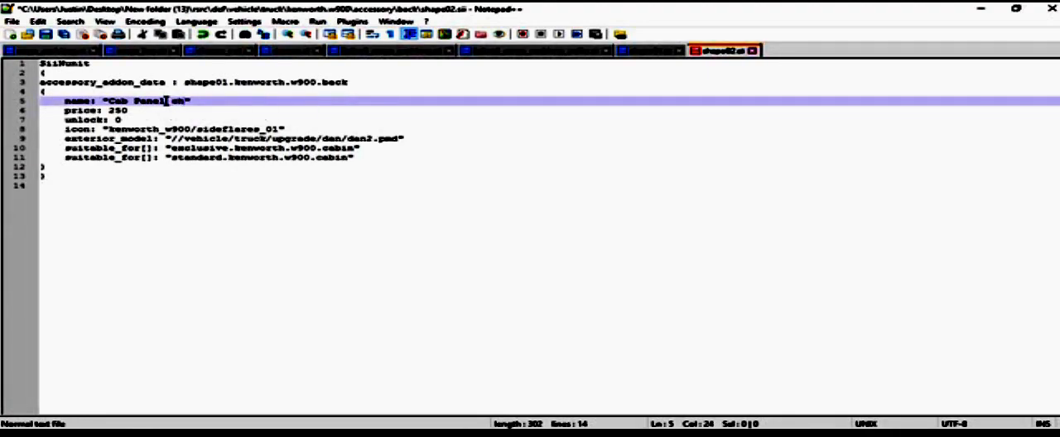
{"action": "type", "text": "me"}
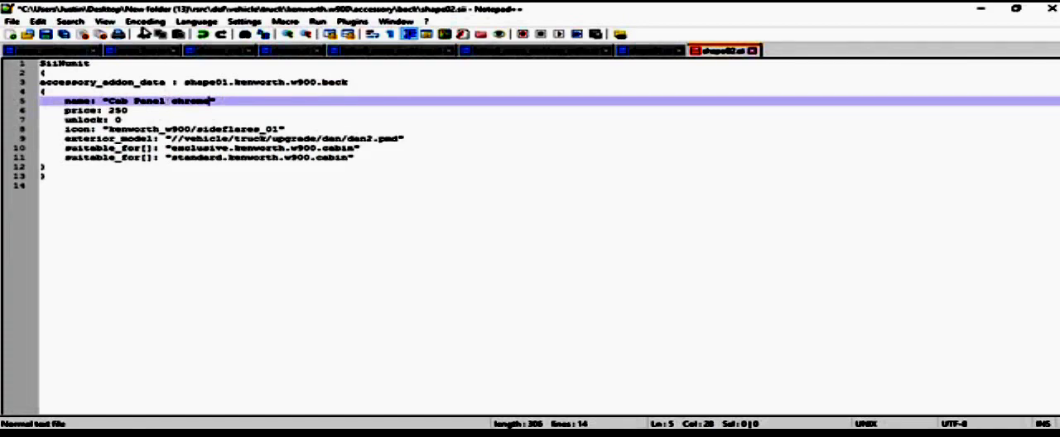
{"action": "left_click", "coordinate": [46, 34]}
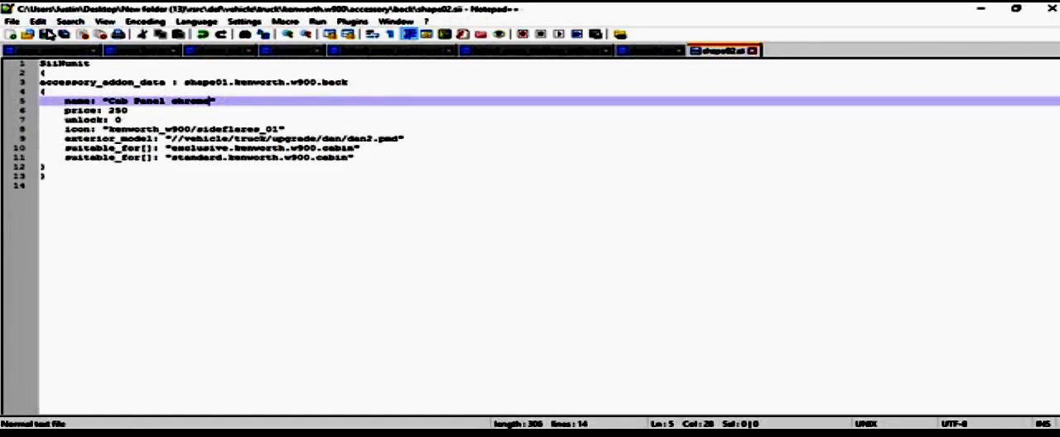
Step: In shape01.sii, correct the exterior_model path to /vehicle/truck/upgrade/dan/dan1.pmd and save the file
{"action": "left_click", "coordinate": [630, 52]}
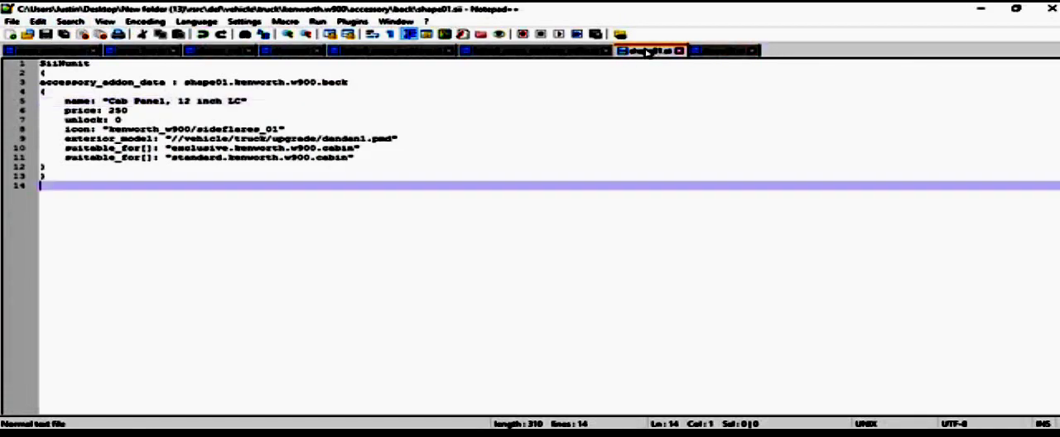
{"action": "left_click", "coordinate": [337, 141]}
{"action": "type", "text": "/"}
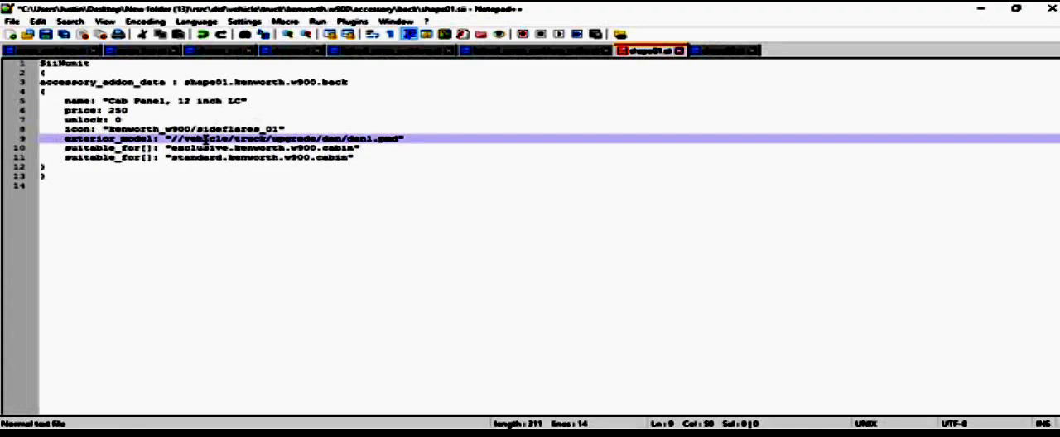
{"action": "key", "text": "BackSpace"}
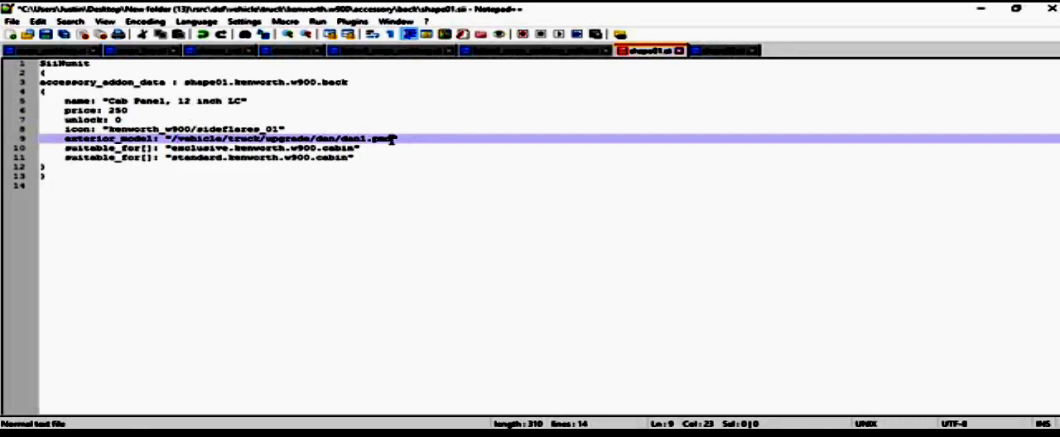
{"action": "left_click", "coordinate": [61, 35]}
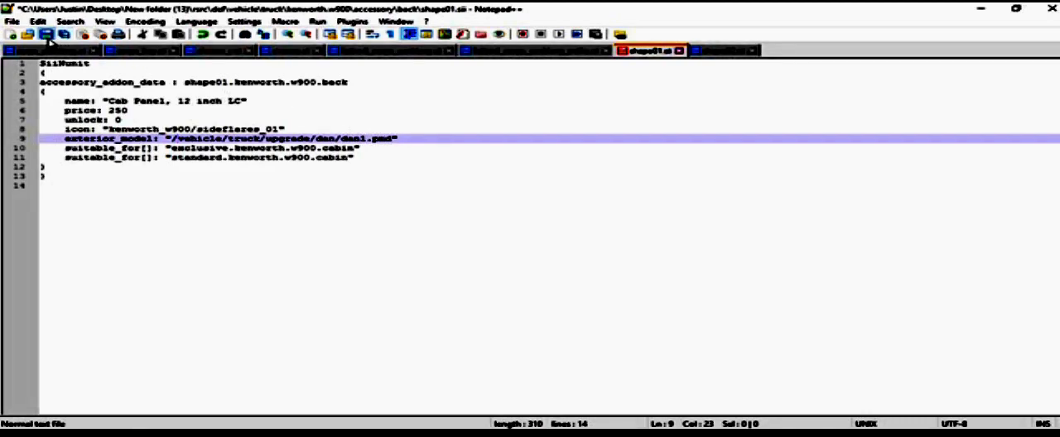
Step: In shape02.sii, correct the exterior_model path to /vehicle/truck/upgrade/dan/dan2.pmd, save the file and close Notepad++
{"action": "left_click", "coordinate": [725, 51]}
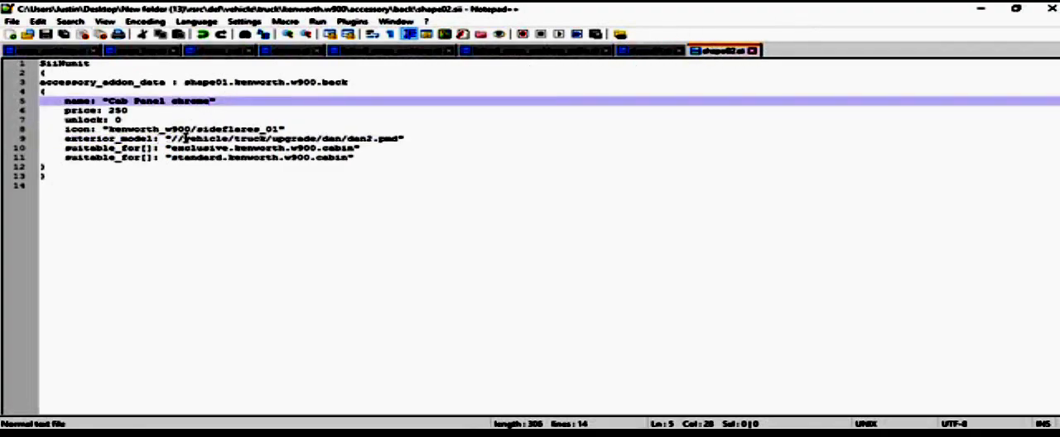
{"action": "left_click", "coordinate": [185, 138]}
{"action": "key", "text": "BackSpace"}
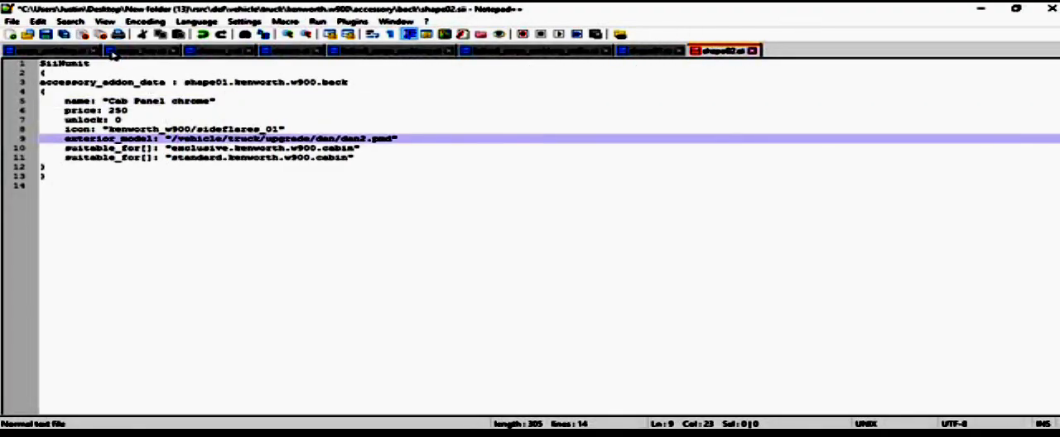
{"action": "left_click", "coordinate": [47, 35]}
{"action": "left_click", "coordinate": [1052, 9]}
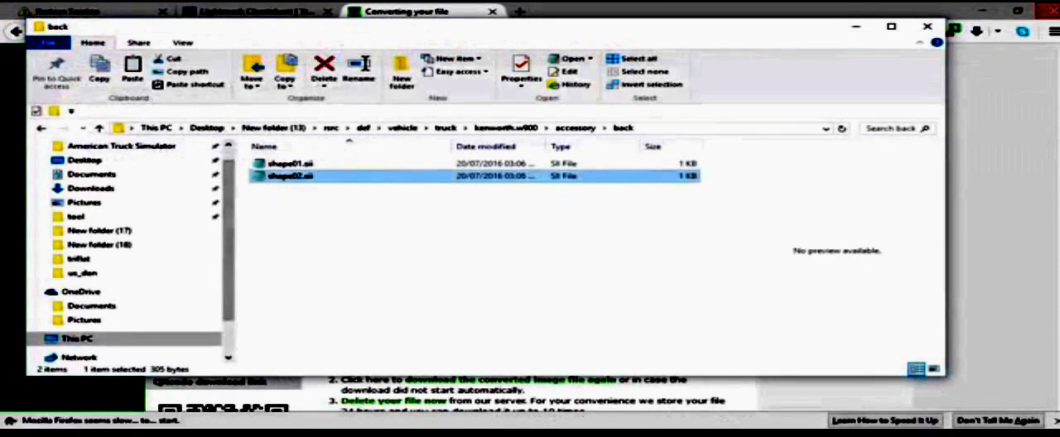
Step: Return to the rsrc folder and start a new archive from the automat, def and vehicle folders
{"action": "left_click", "coordinate": [42, 129]}
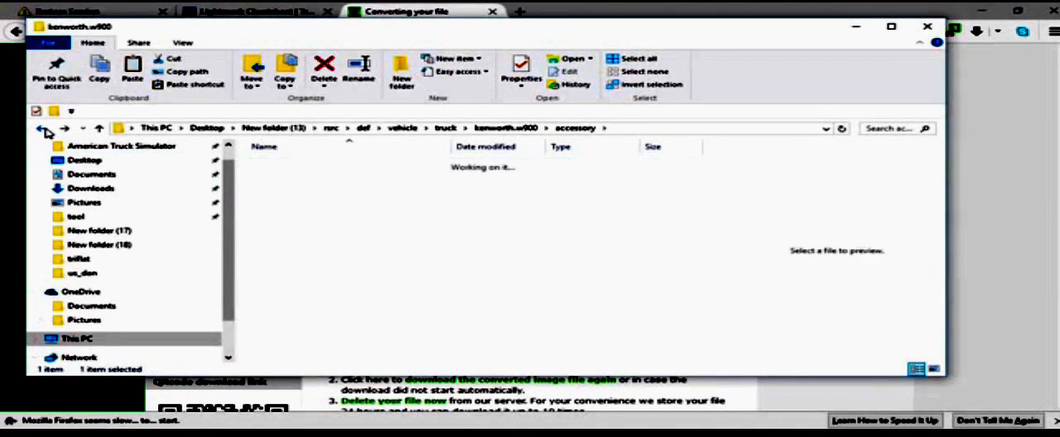
{"action": "left_click", "coordinate": [42, 129]}
{"action": "left_click", "coordinate": [42, 129]}
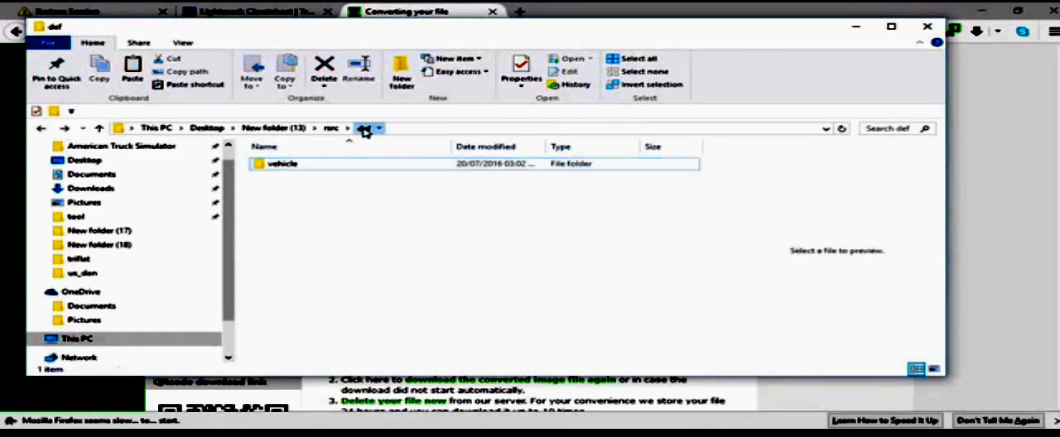
{"action": "left_click", "coordinate": [331, 129]}
{"action": "left_click_drag", "start_coordinate": [323, 232], "coordinate": [274, 169]}
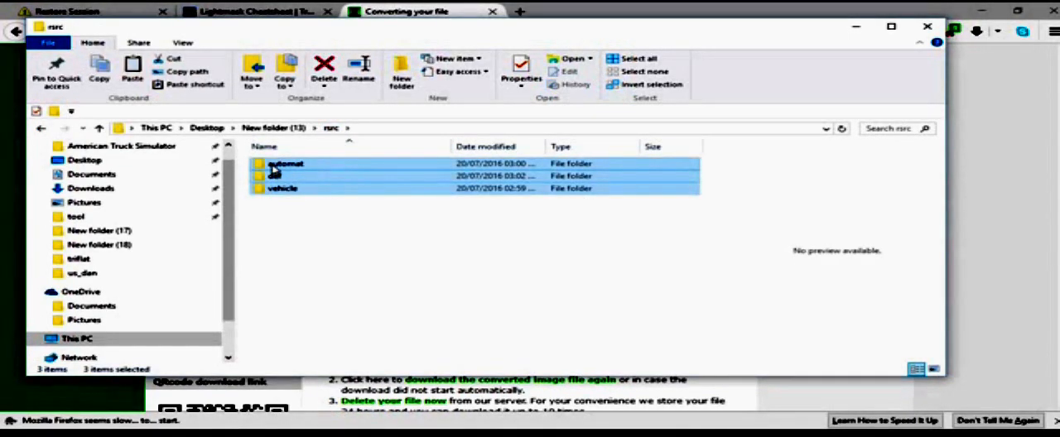
{"action": "right_click", "coordinate": [274, 168]}
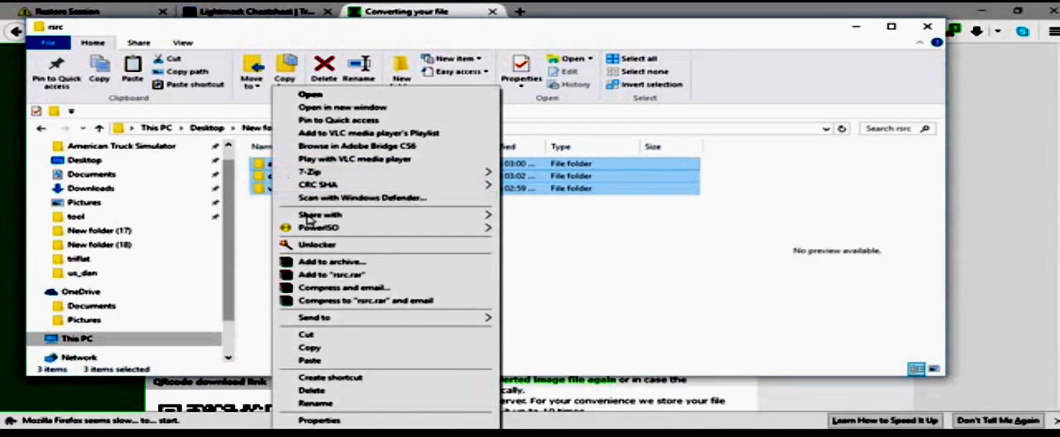
{"action": "left_click", "coordinate": [350, 263]}
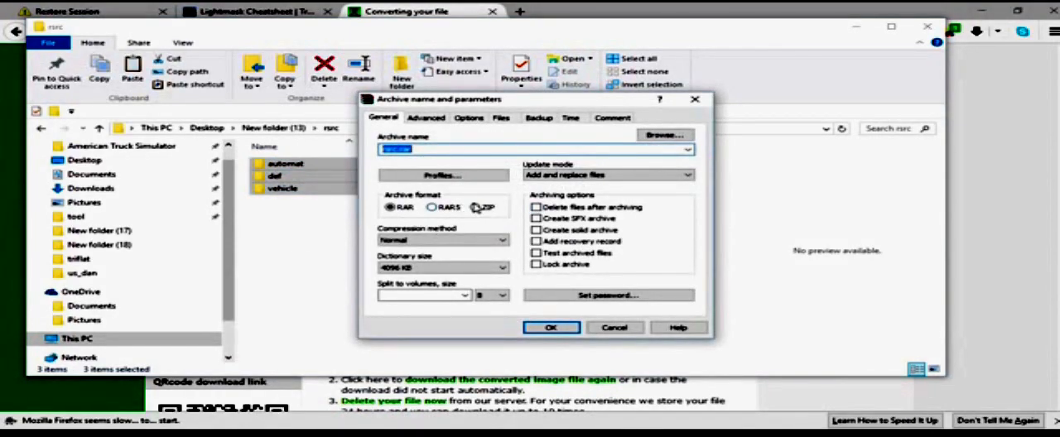
Step: Create the archive as part1.scs in ZIP format with the Store compression method
{"action": "left_click", "coordinate": [475, 207]}
{"action": "left_click", "coordinate": [443, 239]}
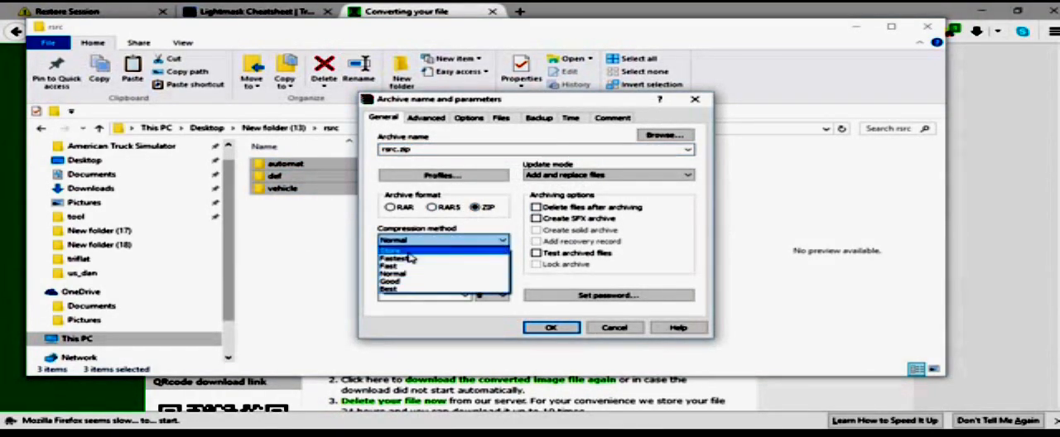
{"action": "left_click", "coordinate": [407, 250]}
{"action": "double_click", "coordinate": [425, 149]}
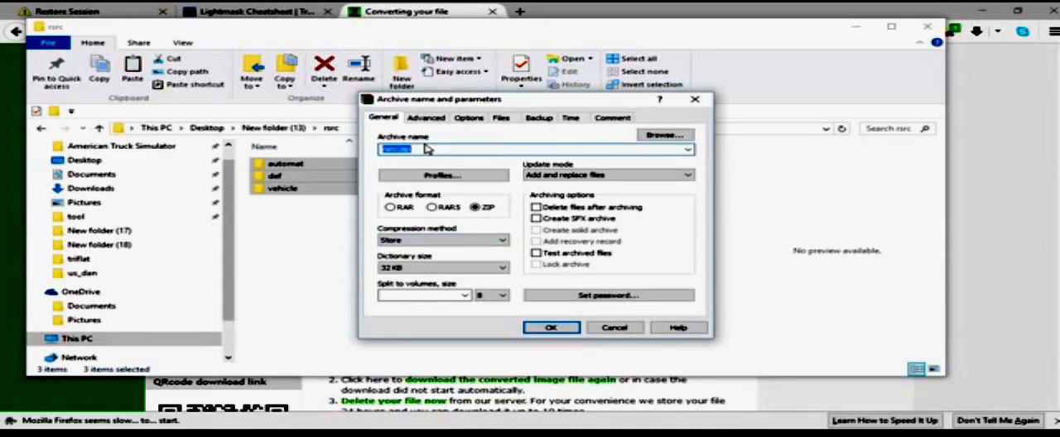
{"action": "type", "text": "part1.scs"}
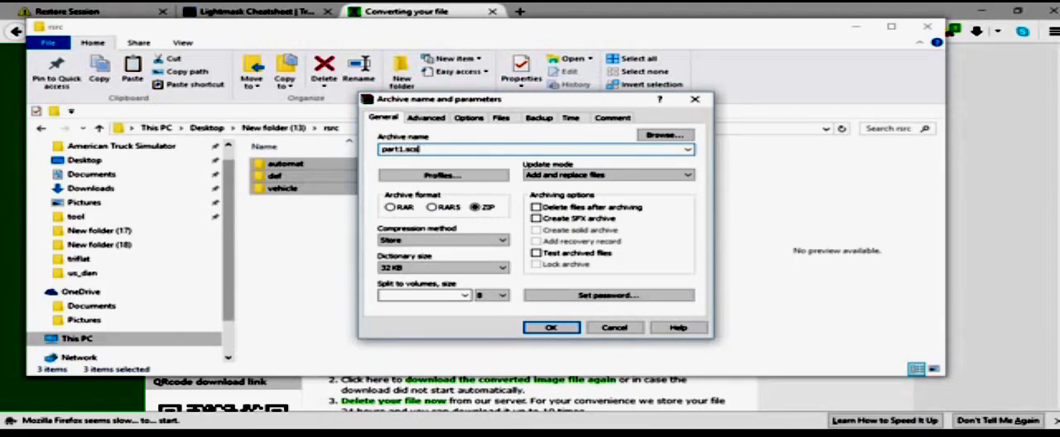
{"action": "left_click", "coordinate": [561, 329]}
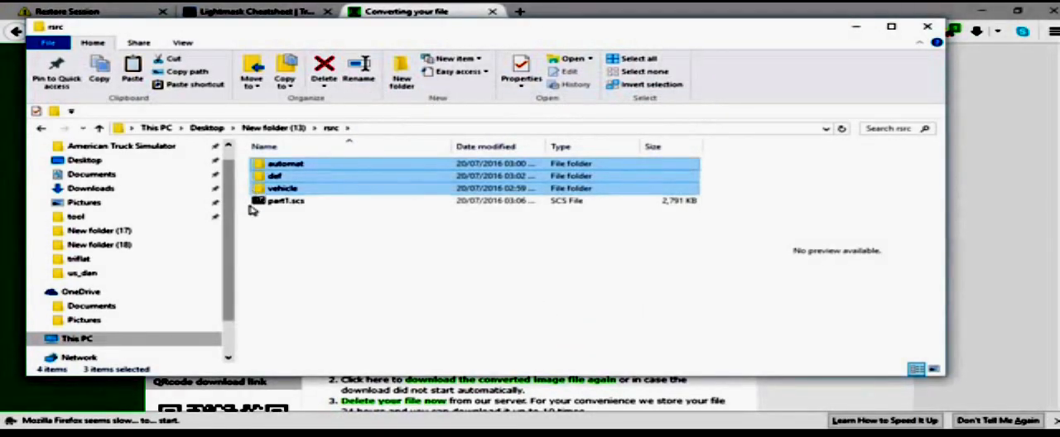
Step: Copy part1.scs from the rsrc folder into the mod folder under Documents > American Truck Simulator
{"action": "left_click", "coordinate": [264, 201]}
{"action": "right_click", "coordinate": [265, 203]}
{"action": "left_click", "coordinate": [304, 360]}
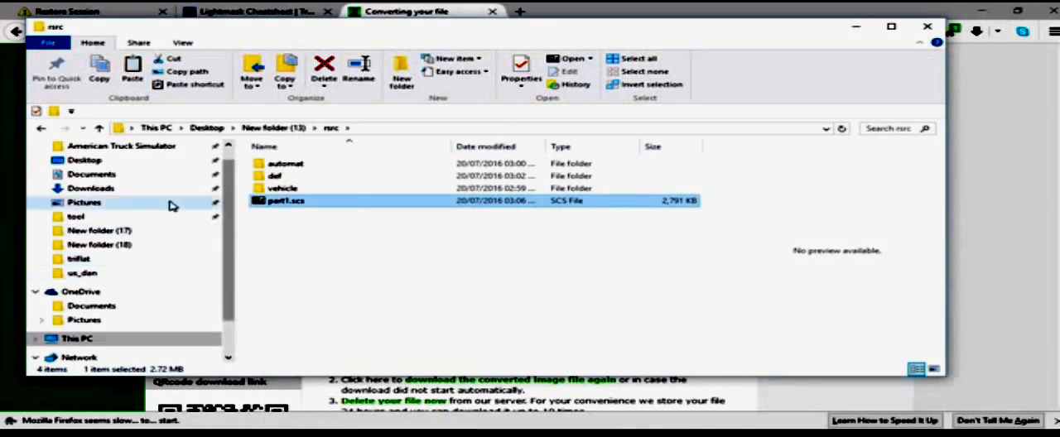
{"action": "left_click", "coordinate": [91, 174]}
{"action": "scroll", "coordinate": [339, 278], "scroll_direction": "down", "scroll_amount": 5}
{"action": "scroll", "coordinate": [327, 271], "scroll_direction": "up", "scroll_amount": 5}
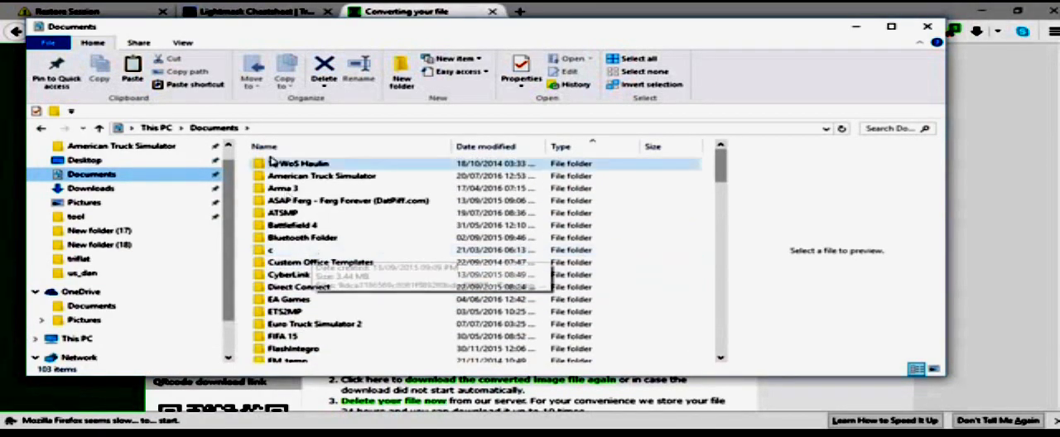
{"action": "left_click", "coordinate": [263, 177]}
{"action": "double_click", "coordinate": [264, 177]}
{"action": "double_click", "coordinate": [282, 164]}
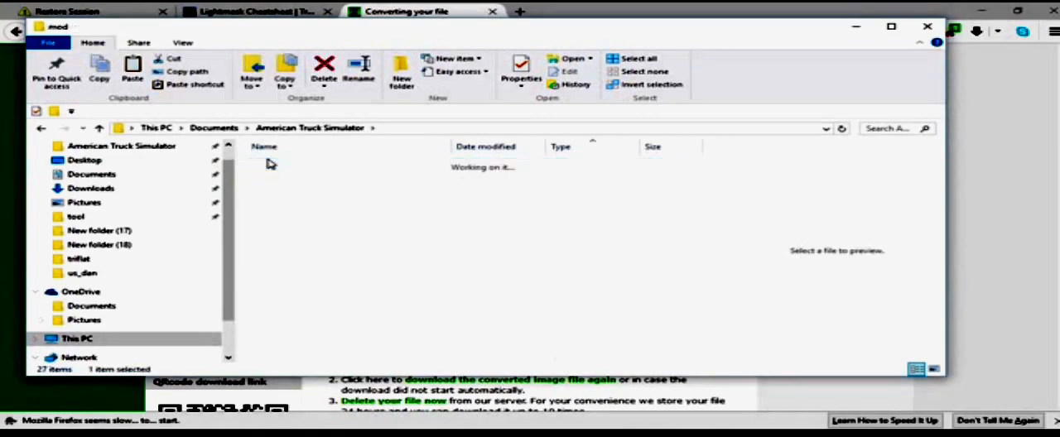
{"action": "right_click", "coordinate": [409, 226]}
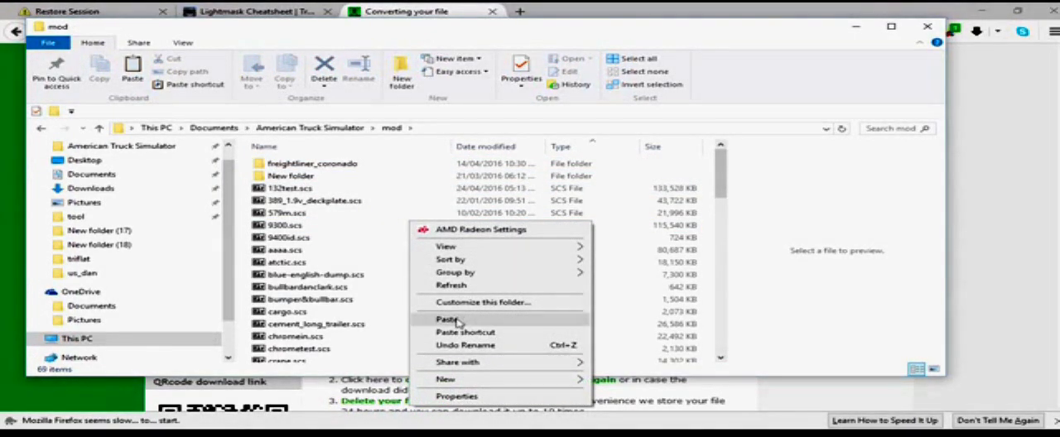
{"action": "left_click", "coordinate": [451, 319]}
Step: Minimize the open File Explorer and browser windows and launch American Truck Simulator from the desktop
{"action": "left_click", "coordinate": [859, 28]}
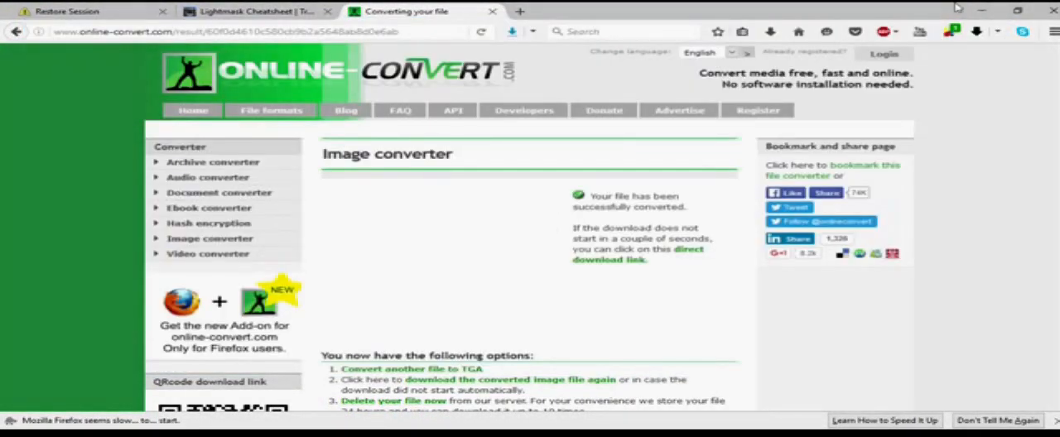
{"action": "left_click", "coordinate": [982, 10]}
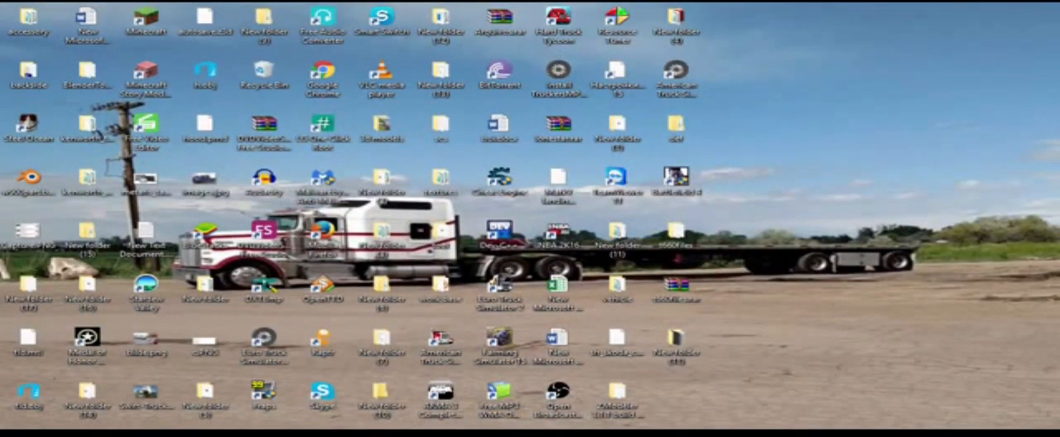
{"action": "key", "text": "alt+Tab"}
{"action": "left_click", "coordinate": [431, 433]}
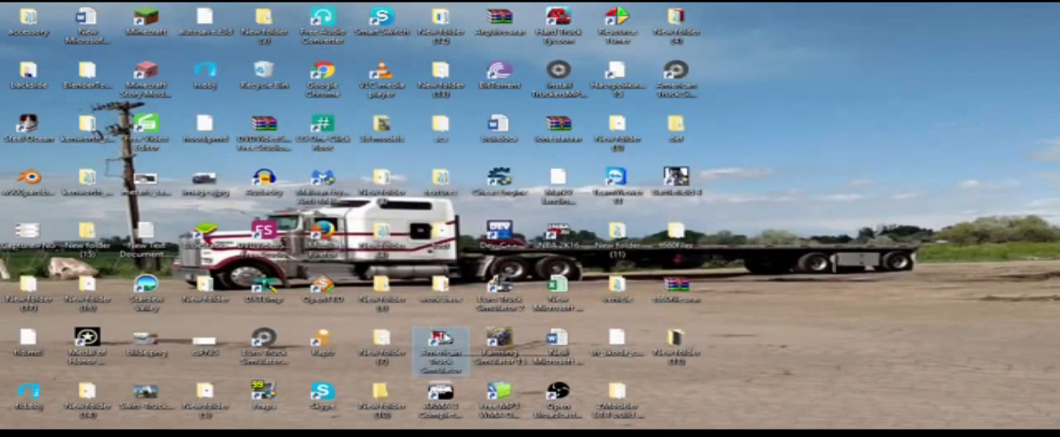
{"action": "double_click", "coordinate": [441, 344]}
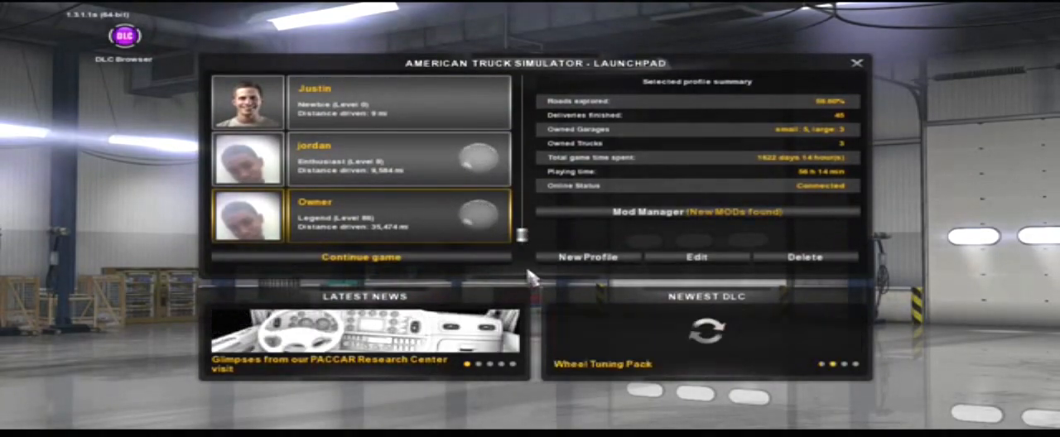
Step: Activate the part1 mod for the selected profile, confirm the mod changes and continue the game
{"action": "left_click", "coordinate": [663, 215]}
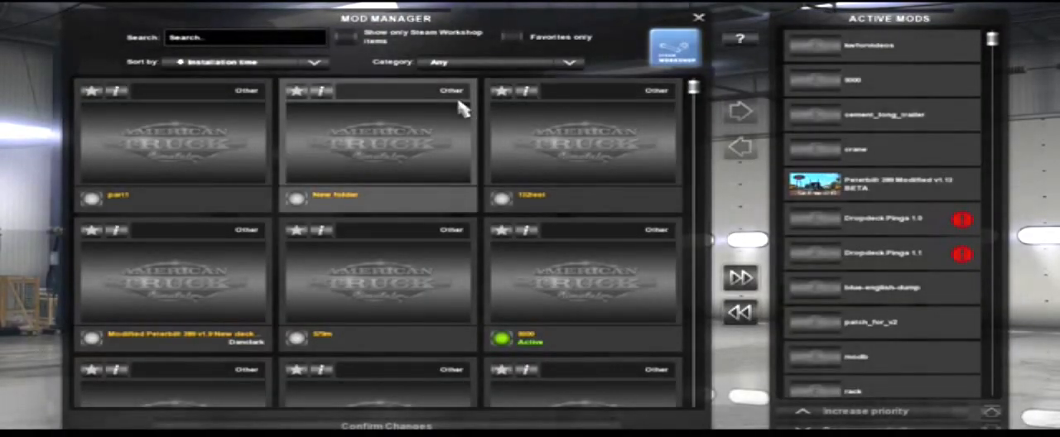
{"action": "left_click", "coordinate": [252, 169]}
{"action": "left_click", "coordinate": [740, 111]}
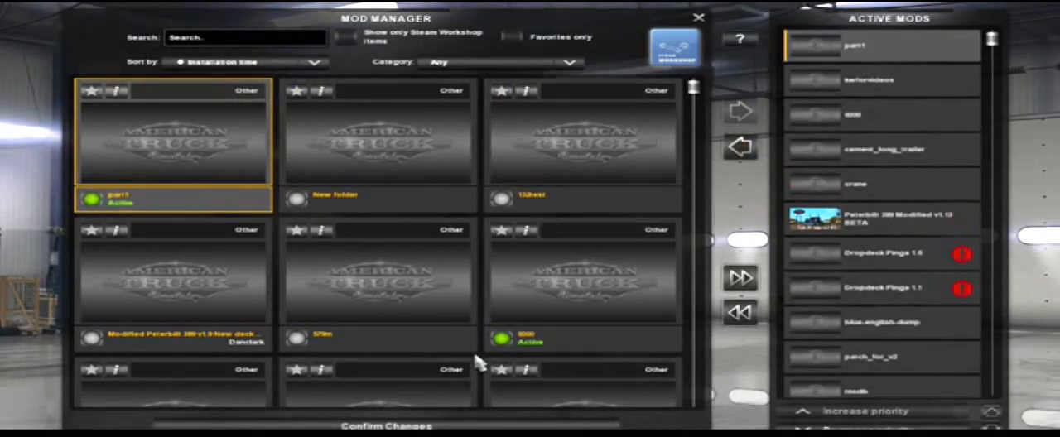
{"action": "left_click", "coordinate": [390, 426]}
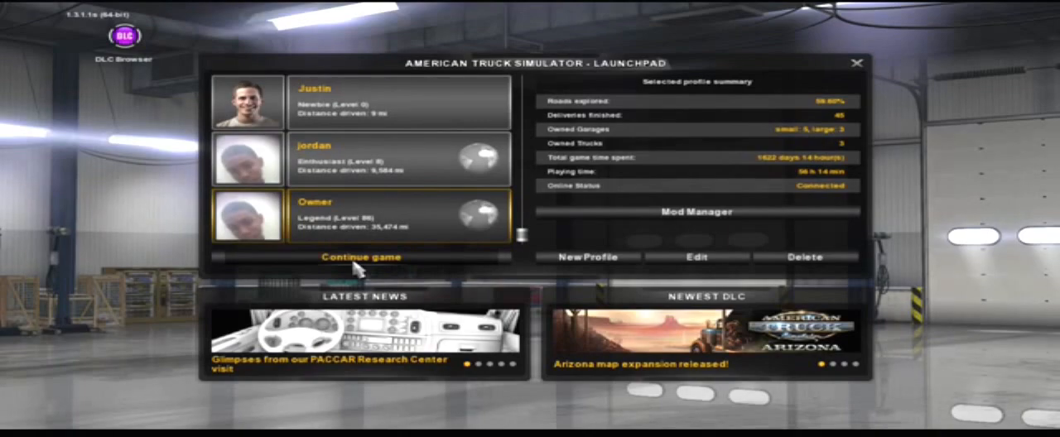
{"action": "left_click", "coordinate": [355, 260]}
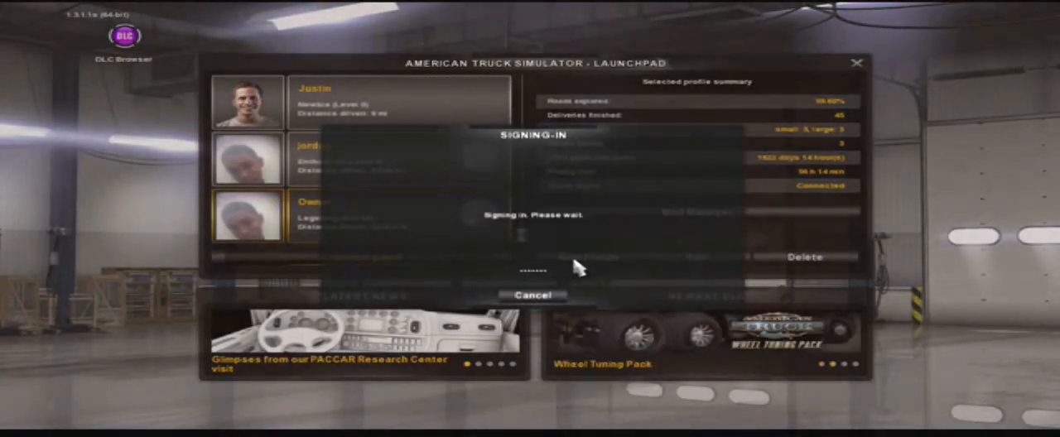
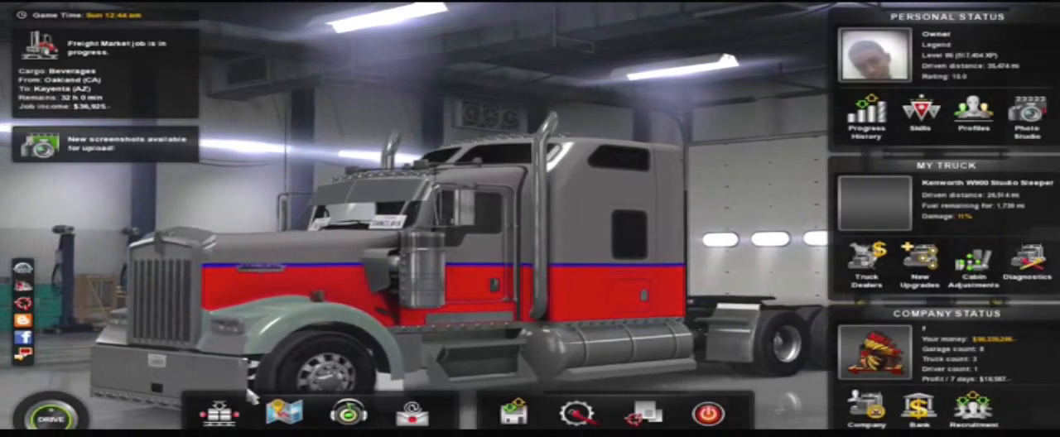
Step: Open the Truck Browser and choose the Kenworth W900 as the truck to configure
{"action": "left_click", "coordinate": [648, 413]}
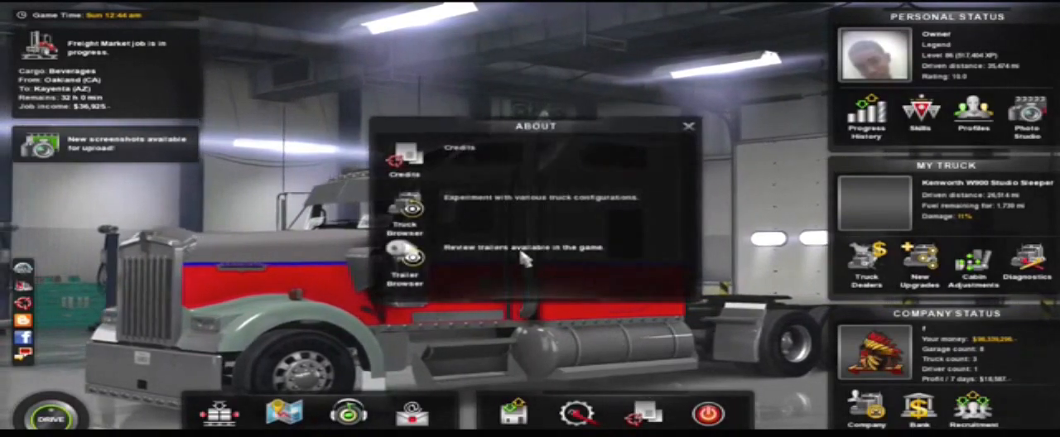
{"action": "left_click", "coordinate": [470, 217]}
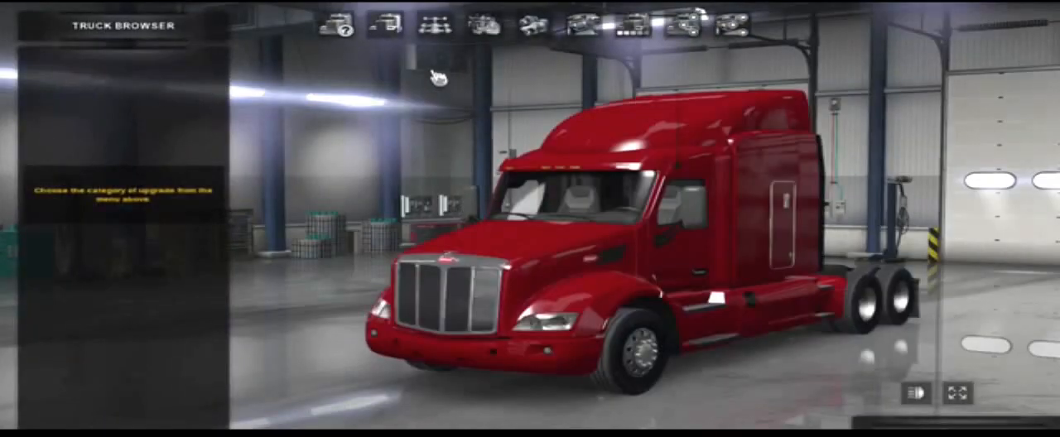
{"action": "left_click", "coordinate": [336, 25]}
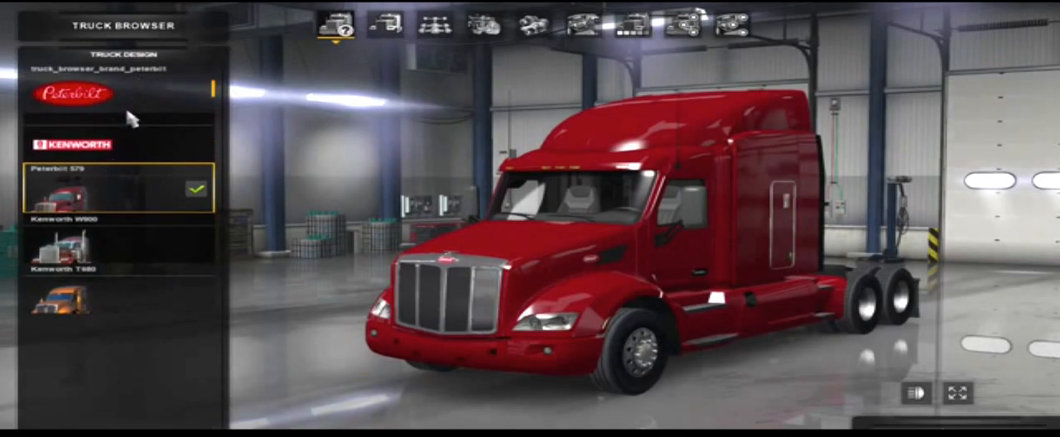
{"action": "left_click", "coordinate": [122, 147]}
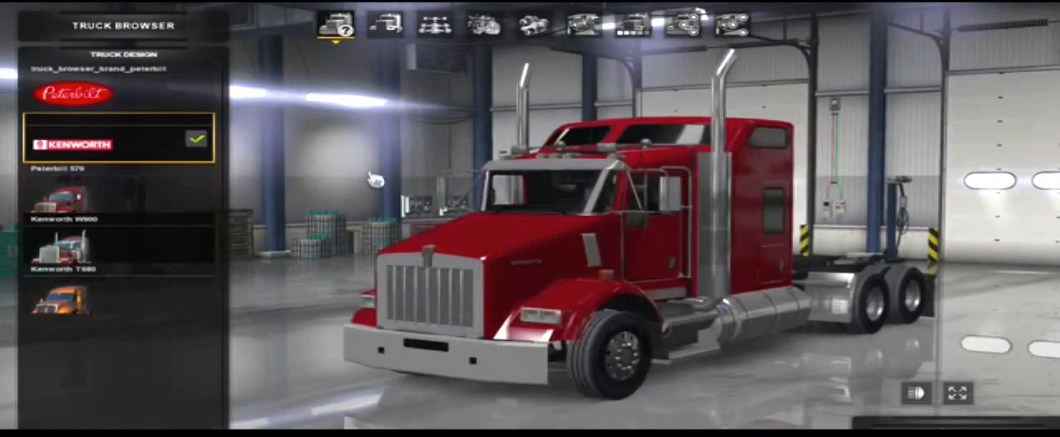
{"action": "left_click", "coordinate": [154, 239]}
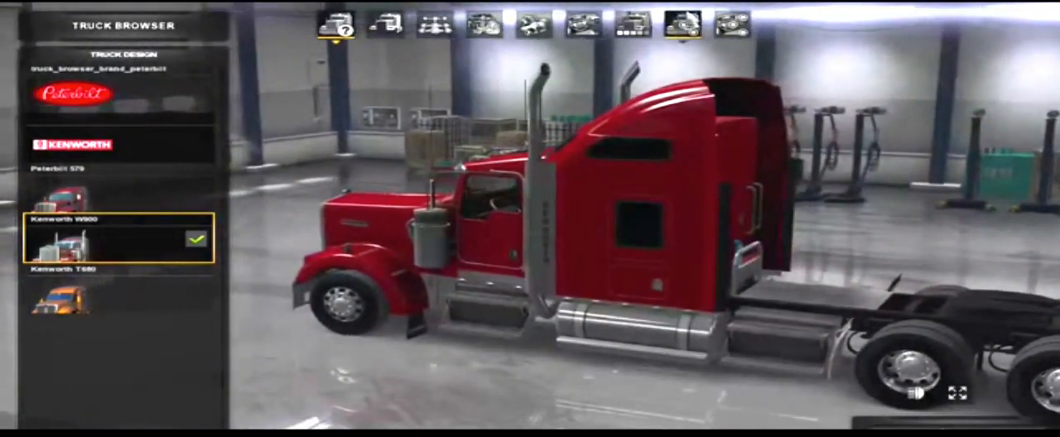
Step: Fit the Cab Panel, 12 inch LC accessory at the mounting point on the back of the cab
{"action": "left_click", "coordinate": [682, 25]}
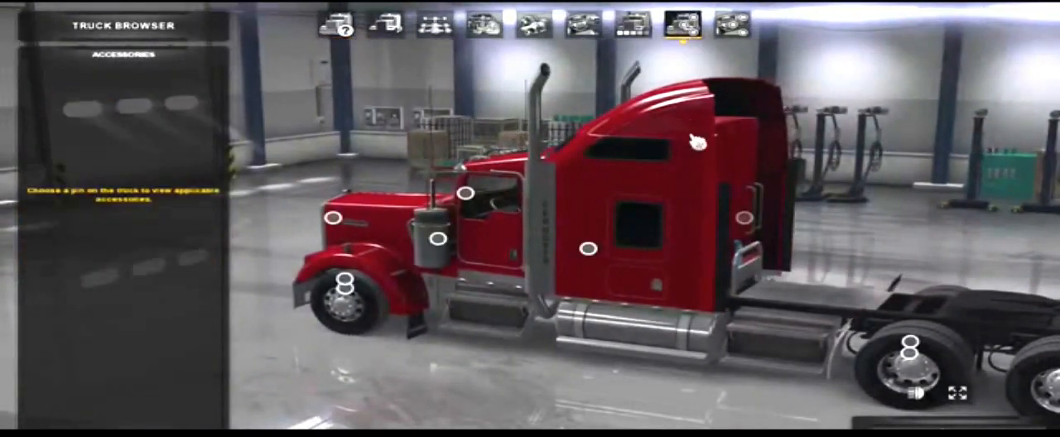
{"action": "left_click", "coordinate": [744, 218]}
{"action": "left_click", "coordinate": [133, 91]}
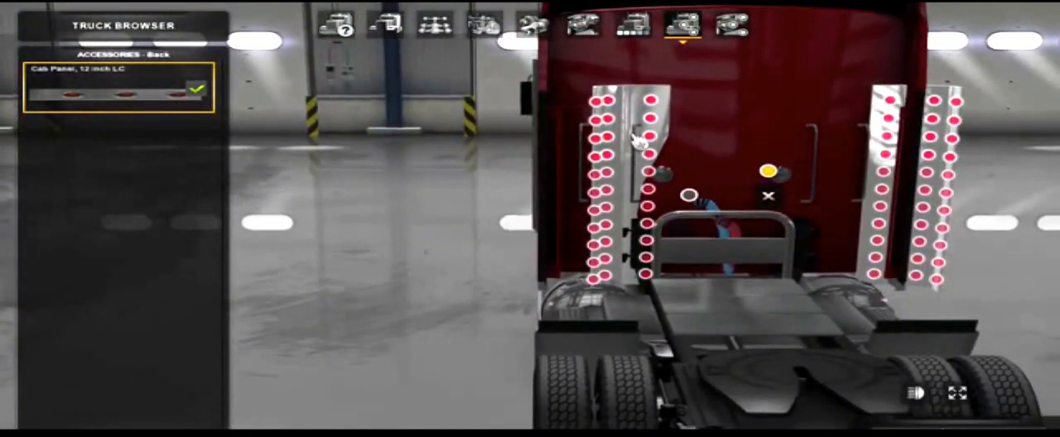
Step: Examine the light slots on the fitted cab panels and the other mounting points on the back of the cab
{"action": "left_click", "coordinate": [649, 135]}
{"action": "right_click_drag", "start_coordinate": [799, 189], "coordinate": [637, 193]}
{"action": "right_click_drag", "start_coordinate": [580, 311], "coordinate": [667, 314]}
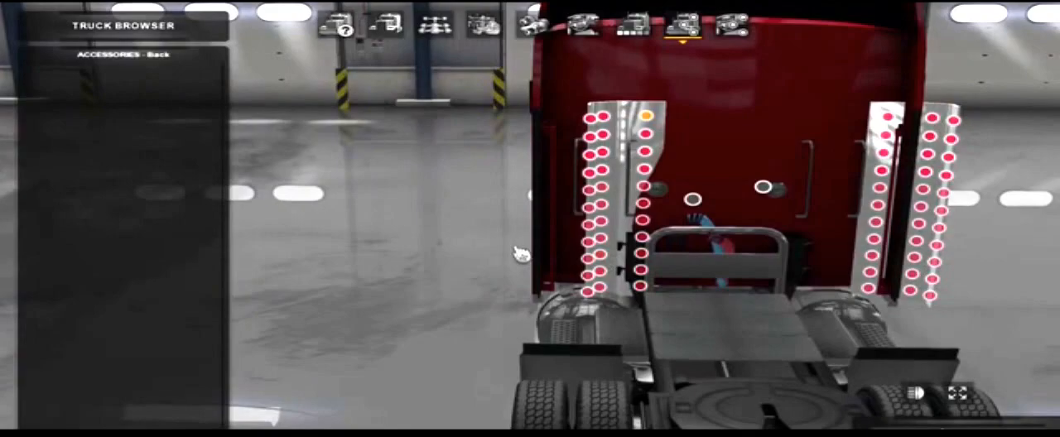
{"action": "right_click_drag", "start_coordinate": [514, 219], "coordinate": [522, 235]}
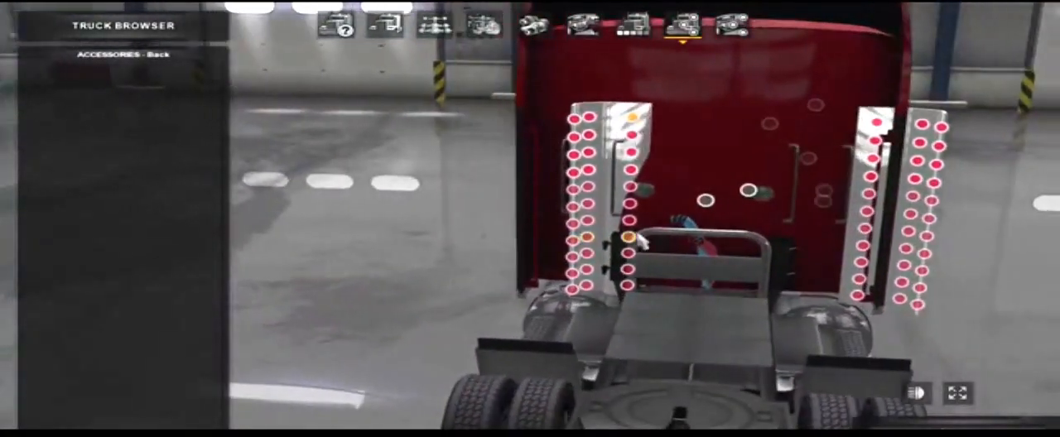
{"action": "left_click", "coordinate": [757, 192]}
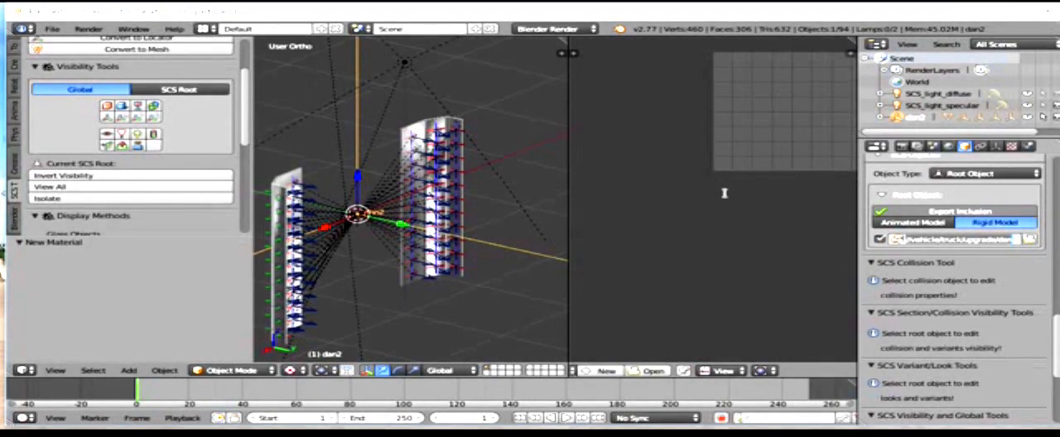
{"action": "mouse_move", "coordinate": [480, 434]}
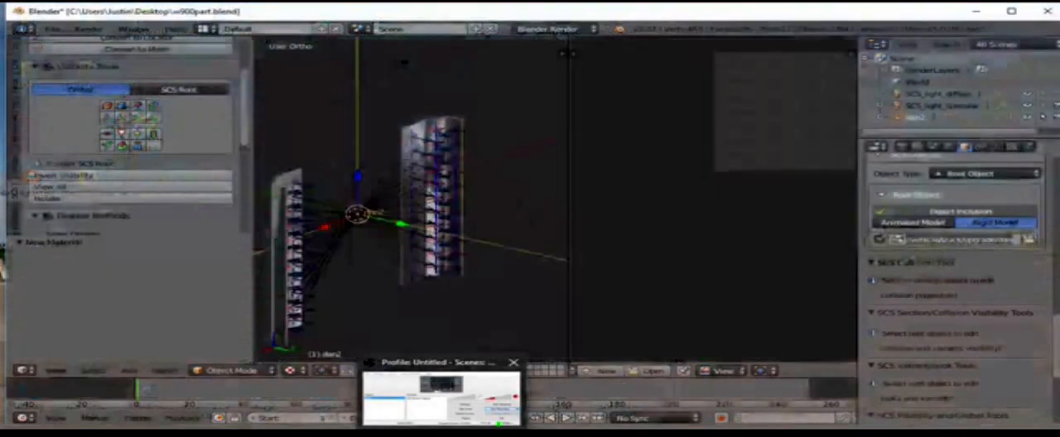
{"action": "left_click", "coordinate": [441, 397]}
{"action": "left_click", "coordinate": [648, 269]}
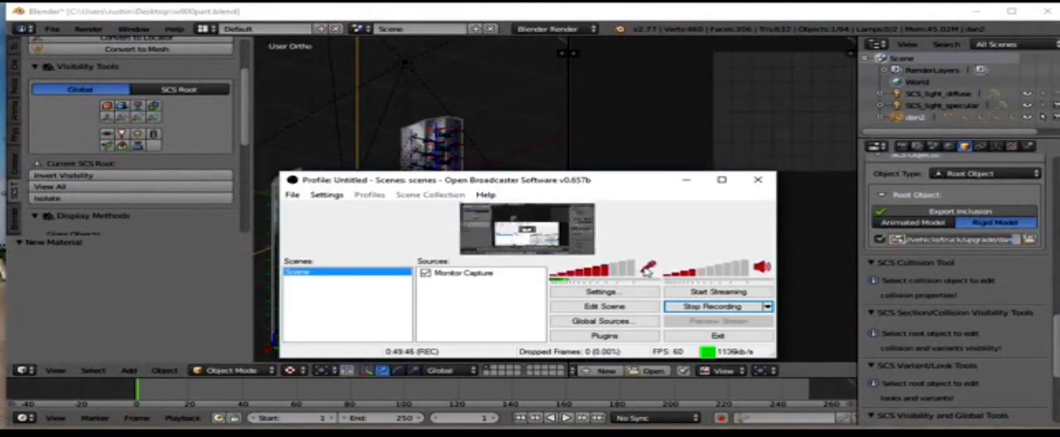
{"action": "left_click", "coordinate": [687, 179]}
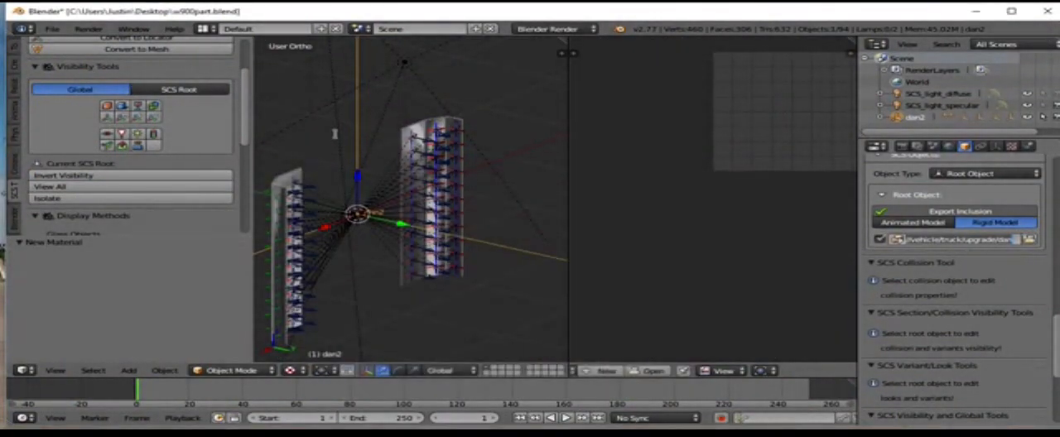
Step: Set the custom export path of the dan2 root object to the vehicle/truck/upgrade/dan folder
{"action": "type", "text": "//"}
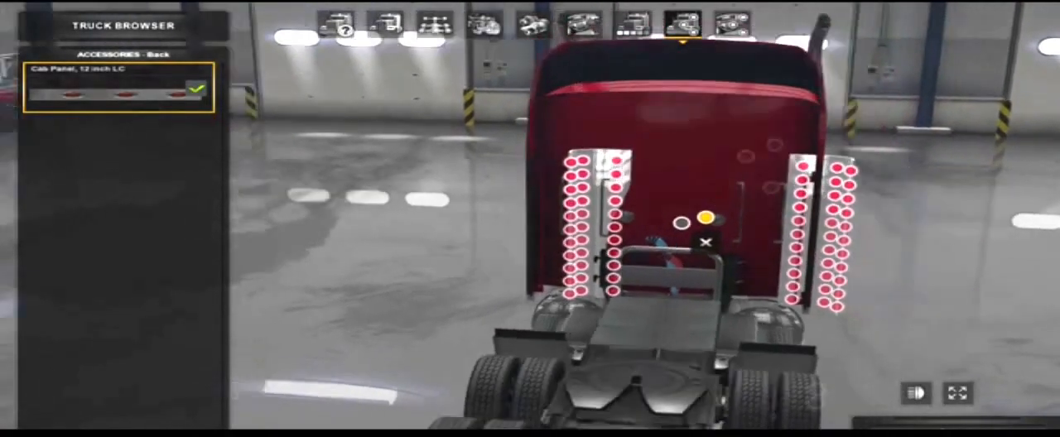
{"action": "right_click_drag", "start_coordinate": [530, 218], "coordinate": [372, 194]}
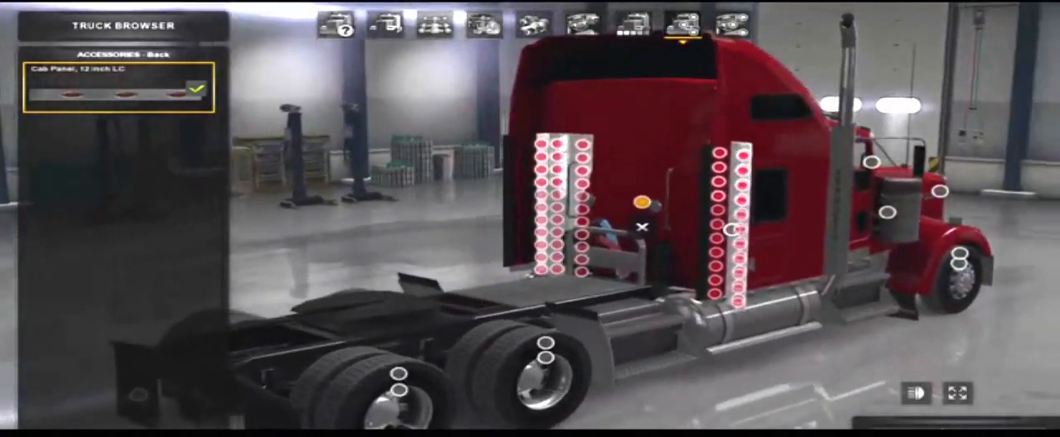
{"action": "right_click_drag", "start_coordinate": [560, 153], "coordinate": [868, 171]}
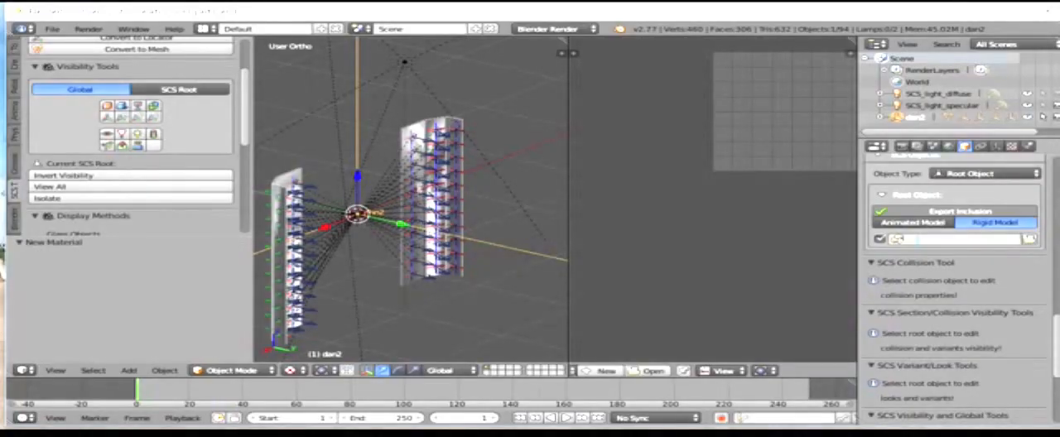
{"action": "key", "text": "KP_1"}
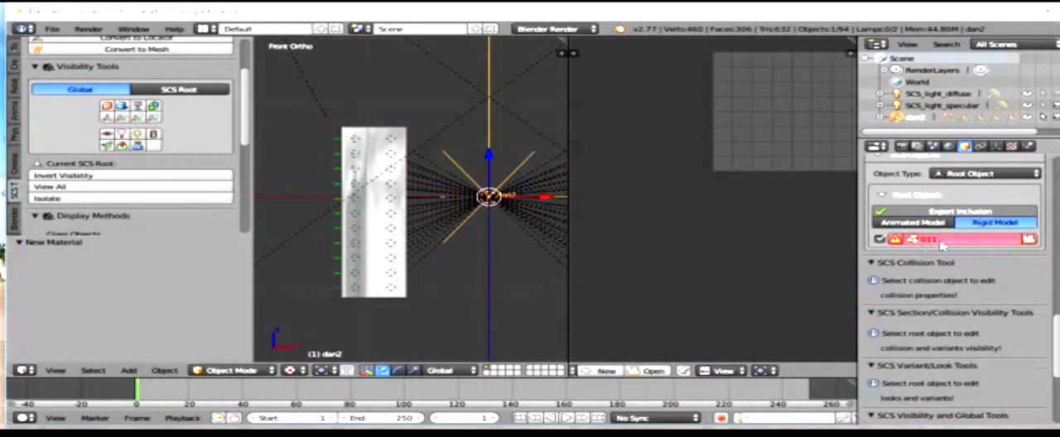
{"action": "left_click", "coordinate": [1027, 241]}
{"action": "left_click", "coordinate": [232, 113]}
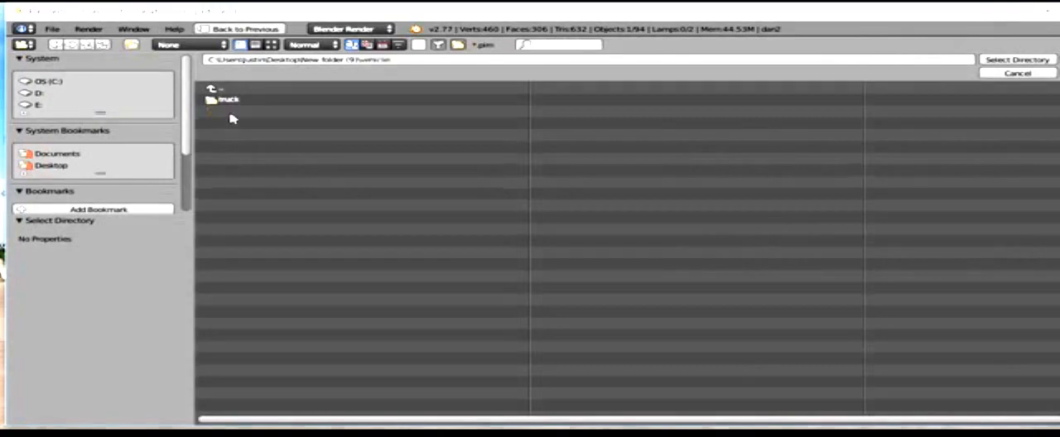
{"action": "left_click", "coordinate": [228, 102]}
{"action": "left_click", "coordinate": [228, 103]}
{"action": "left_click", "coordinate": [228, 102]}
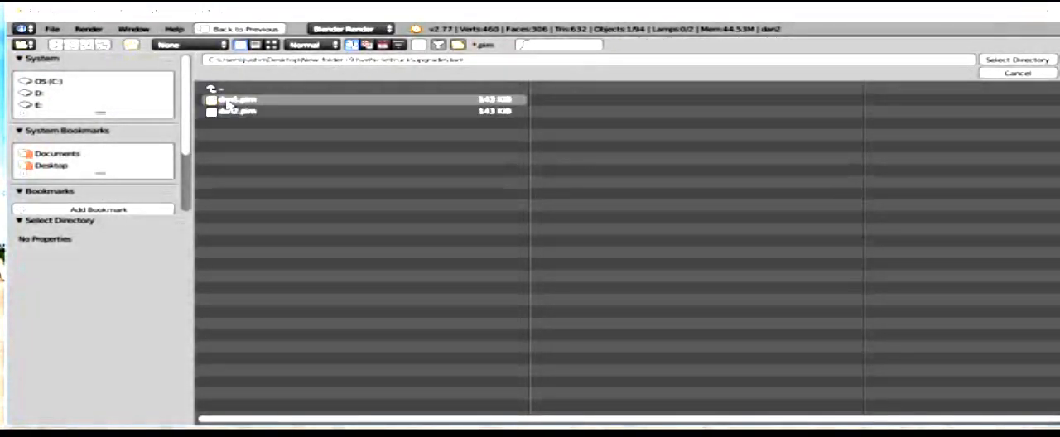
{"action": "left_click", "coordinate": [1015, 61]}
Step: Rename the dan2 root object as dan1 in the scene outliner
{"action": "middle_click_drag", "start_coordinate": [382, 175], "coordinate": [494, 200]}
{"action": "middle_click_drag", "start_coordinate": [334, 177], "coordinate": [459, 199]}
{"action": "scroll", "coordinate": [459, 199], "scroll_direction": "up", "scroll_amount": 3}
{"action": "scroll", "coordinate": [355, 205], "scroll_direction": "down", "scroll_amount": 4}
{"action": "middle_click_drag", "start_coordinate": [354, 205], "coordinate": [439, 203]}
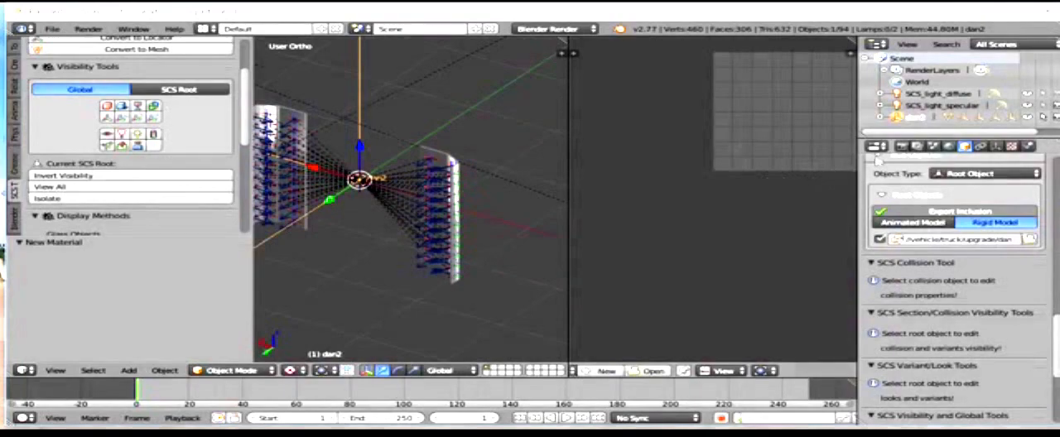
{"action": "left_click", "coordinate": [928, 123]}
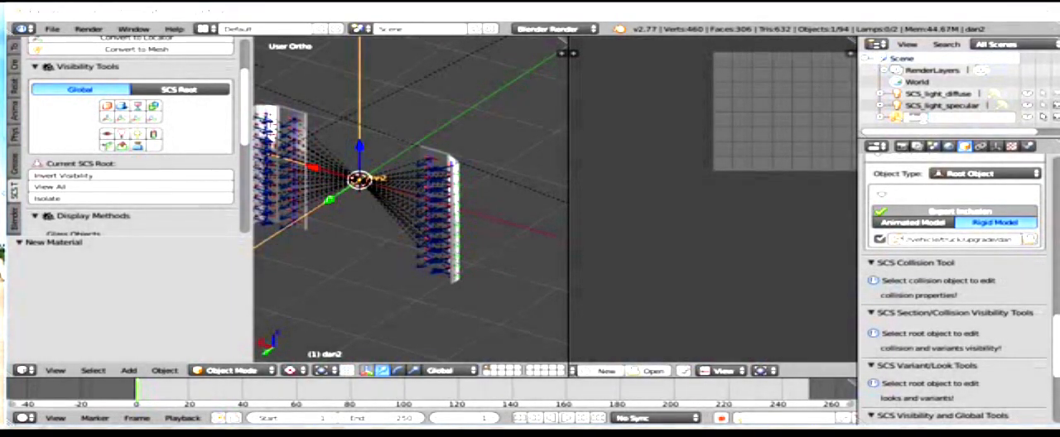
{"action": "double_click", "coordinate": [929, 117]}
{"action": "left_click", "coordinate": [617, 172]}
Step: Examine the panels and their locators from the front and back views
{"action": "scroll", "coordinate": [352, 191], "scroll_direction": "down", "scroll_amount": 3}
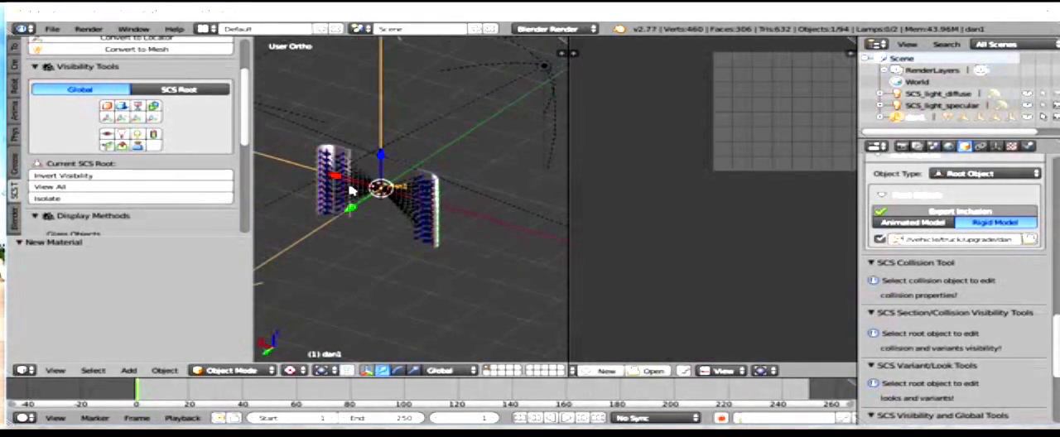
{"action": "key", "text": "KP_1"}
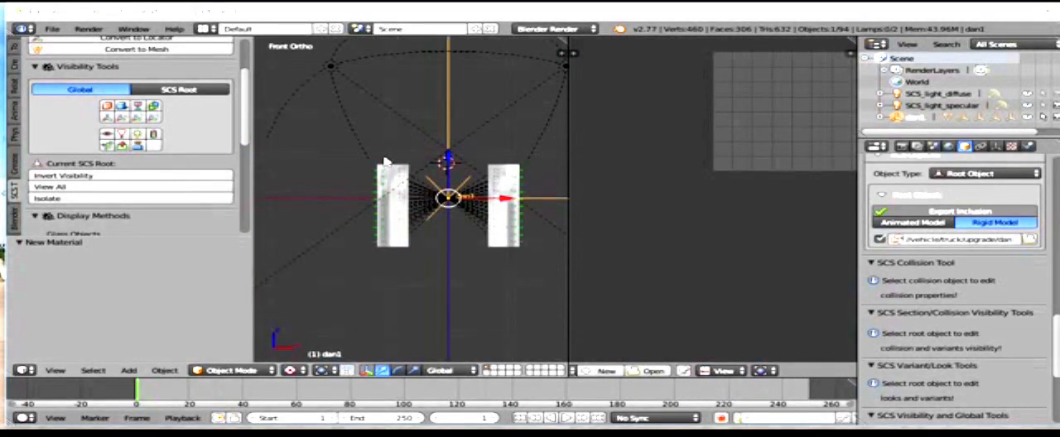
{"action": "key", "text": "ctrl+KP_1"}
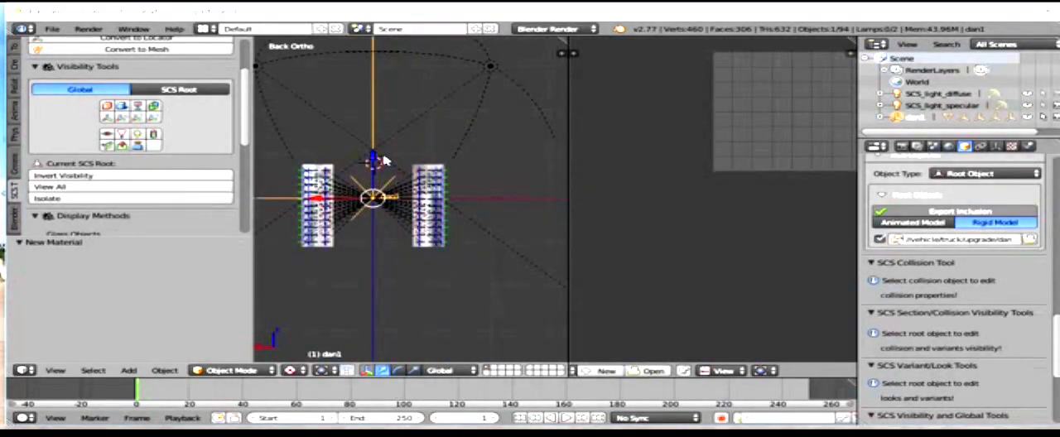
{"action": "scroll", "coordinate": [385, 160], "scroll_direction": "up", "scroll_amount": 2}
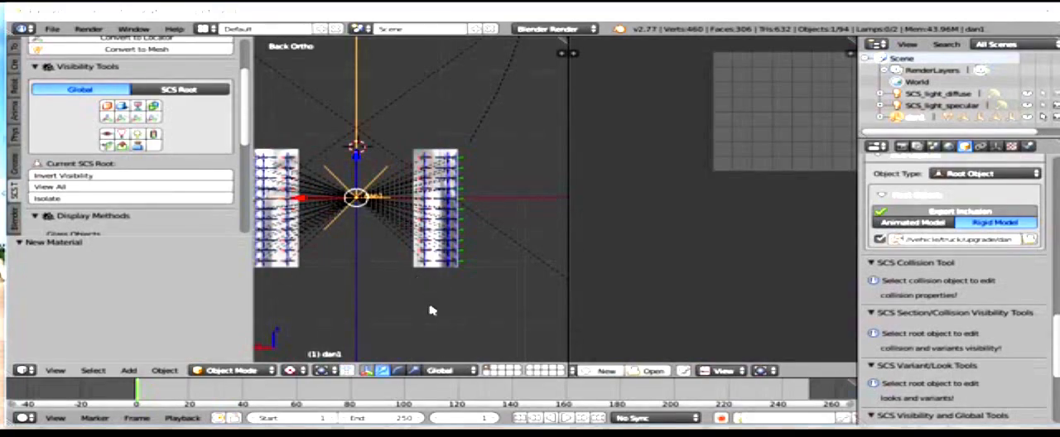
{"action": "mouse_move", "coordinate": [481, 435]}
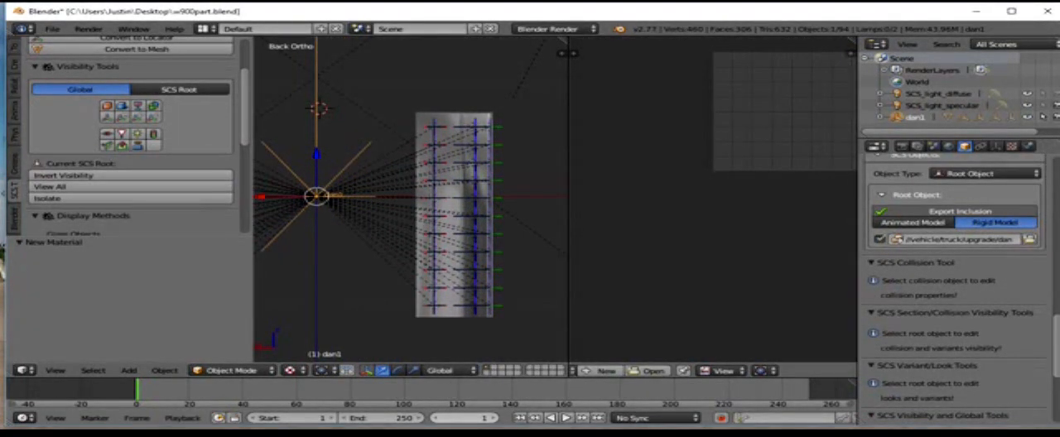
{"action": "mouse_move", "coordinate": [442, 435]}
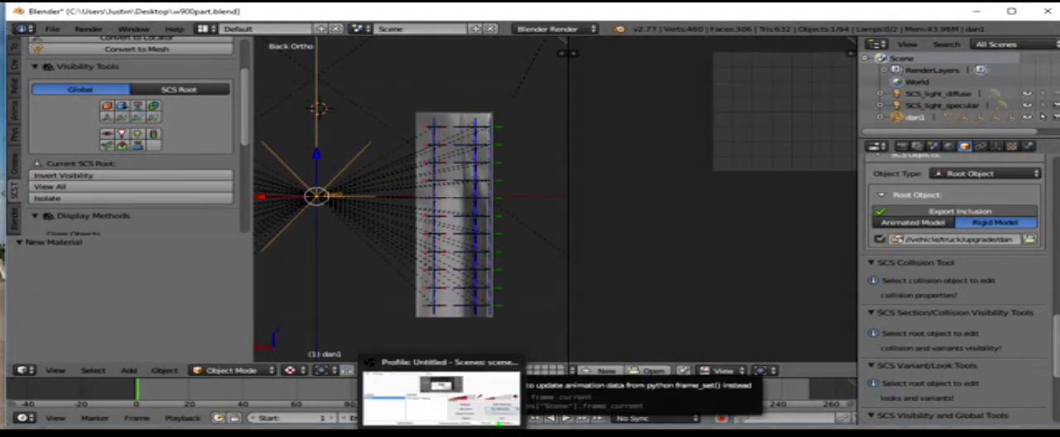
Step: Switch to the File Explorer window showing the mod folder and return to rsrc > def in New folder (13)
{"action": "mouse_move", "coordinate": [248, 436]}
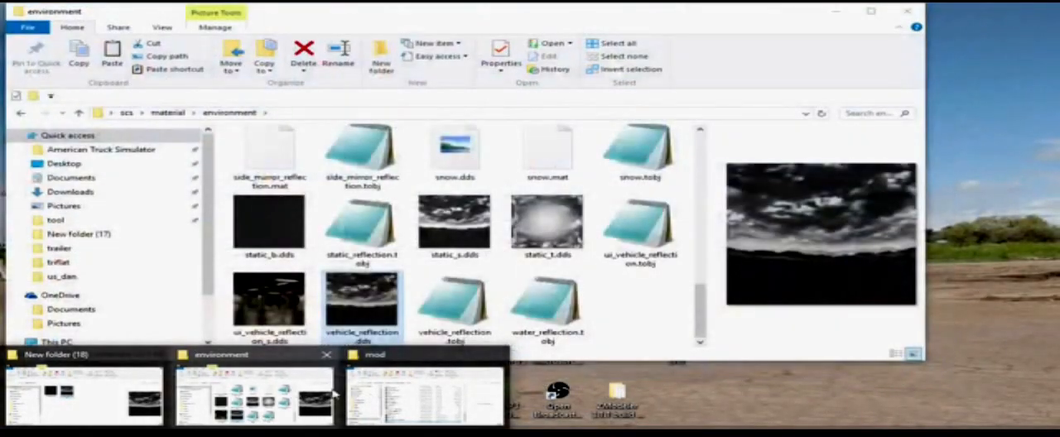
{"action": "mouse_move", "coordinate": [362, 394]}
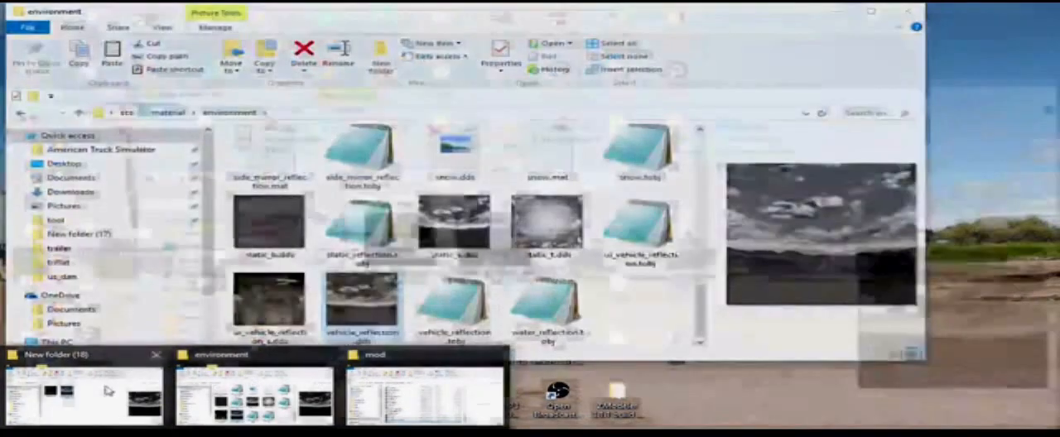
{"action": "mouse_move", "coordinate": [105, 390]}
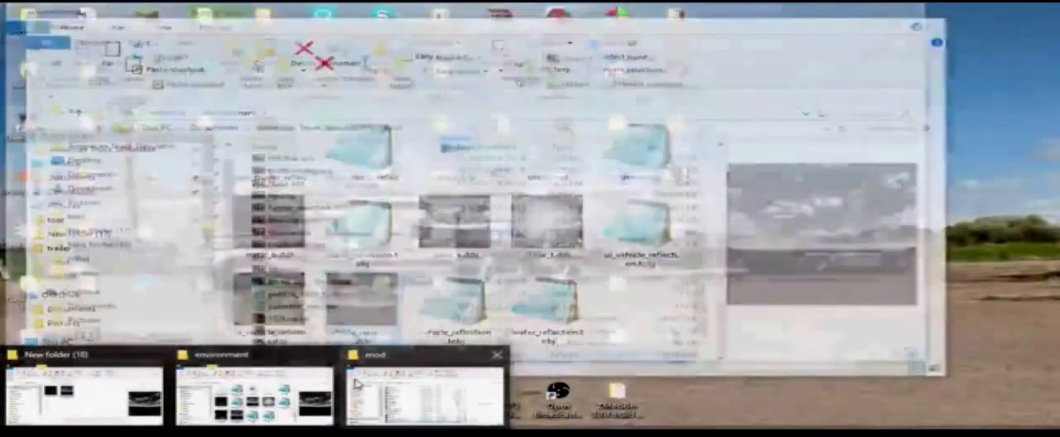
{"action": "left_click", "coordinate": [357, 384]}
{"action": "key", "text": "alt+Left"}
{"action": "key", "text": "alt+Left"}
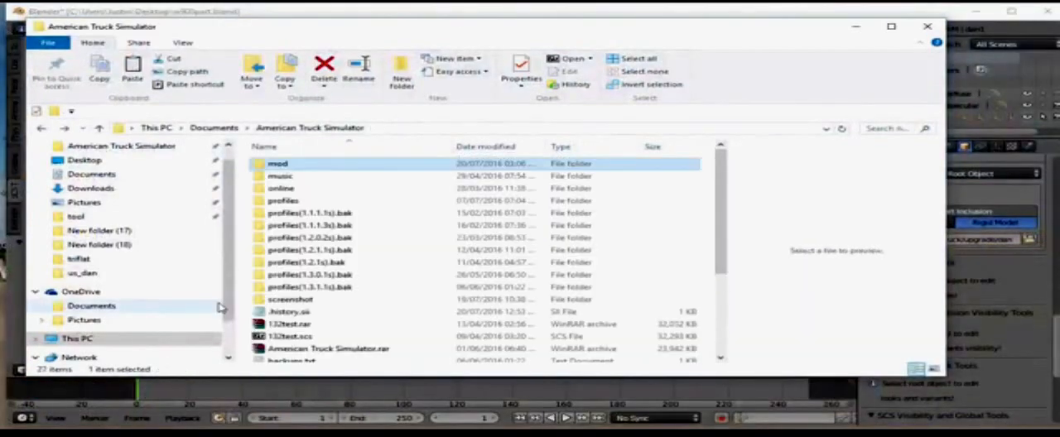
{"action": "key", "text": "alt+Left"}
{"action": "key", "text": "alt+Left"}
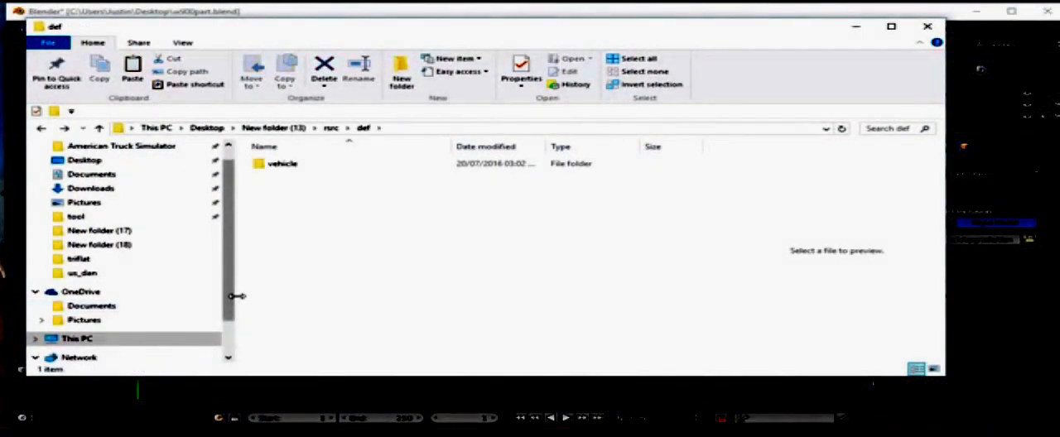
{"action": "key", "text": "alt+Right"}
{"action": "double_click", "coordinate": [323, 172]}
{"action": "double_click", "coordinate": [314, 166]}
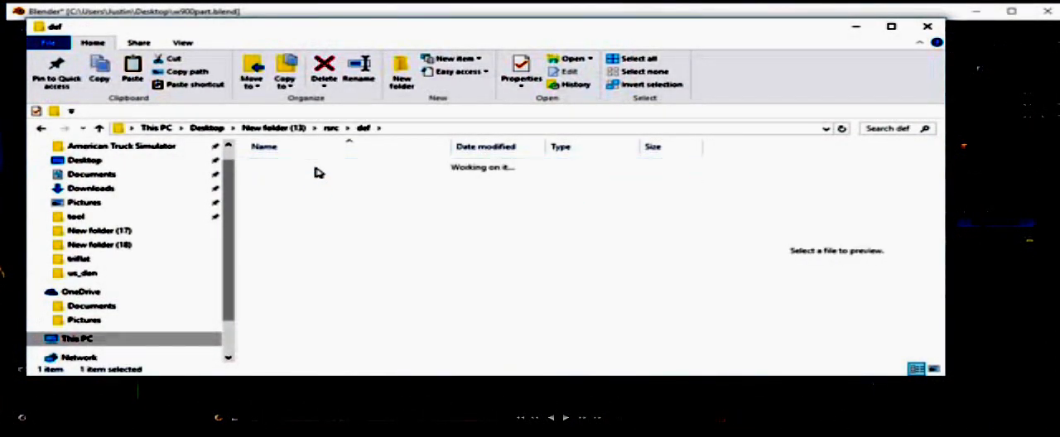
Step: Open the vehicle > truck > kenworth.w900 > accessory > back folder inside def
{"action": "left_click", "coordinate": [315, 165]}
{"action": "double_click", "coordinate": [316, 170]}
{"action": "double_click", "coordinate": [315, 170]}
{"action": "double_click", "coordinate": [315, 170]}
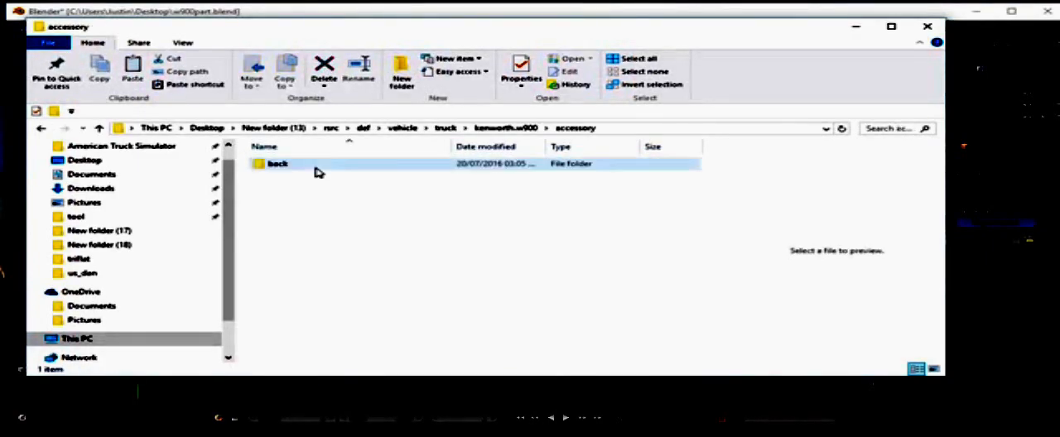
{"action": "left_click", "coordinate": [315, 170]}
{"action": "double_click", "coordinate": [315, 170]}
Step: Open the shape02.sii definition file from the back accessory folder
{"action": "left_click", "coordinate": [308, 177]}
{"action": "right_click", "coordinate": [316, 191]}
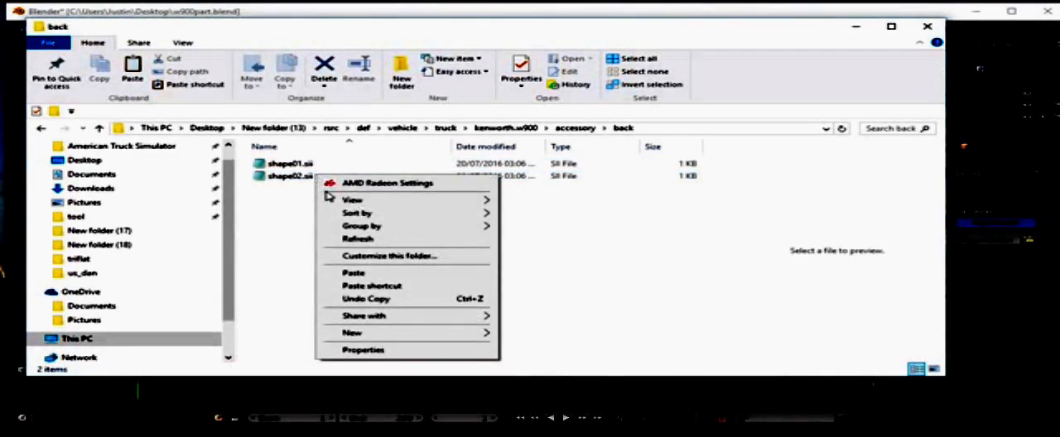
{"action": "left_click", "coordinate": [308, 182]}
{"action": "right_click", "coordinate": [306, 182]}
{"action": "left_click", "coordinate": [348, 174]}
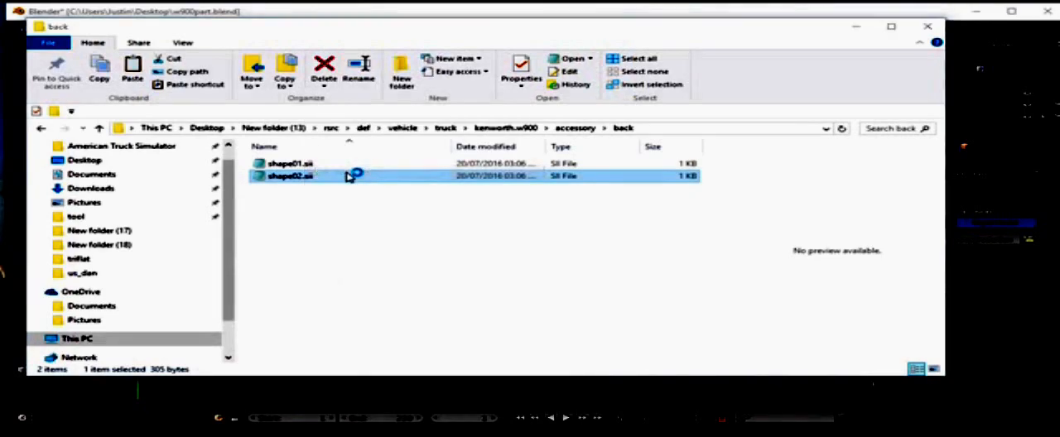
Step: Correct the accessory unit name on line 3 of shape02.sii to shape02.kenworth.w900.back, save the file and close the editor
{"action": "left_click_drag", "start_coordinate": [221, 83], "coordinate": [227, 83]}
{"action": "type", "text": "3"}
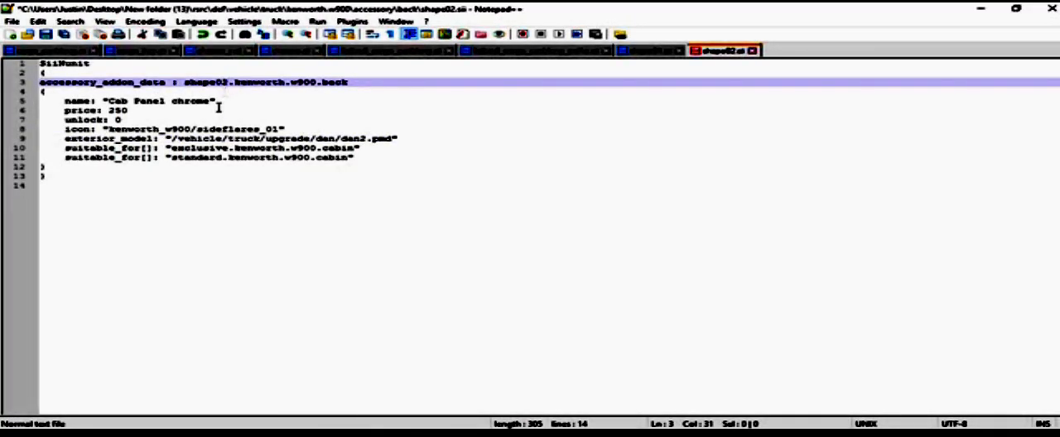
{"action": "key", "text": "ctrl+z"}
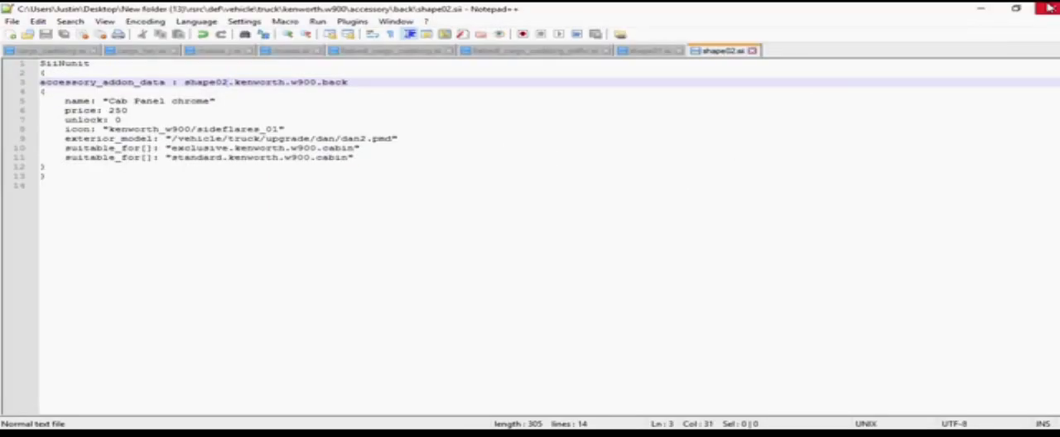
{"action": "left_click", "coordinate": [1050, 8]}
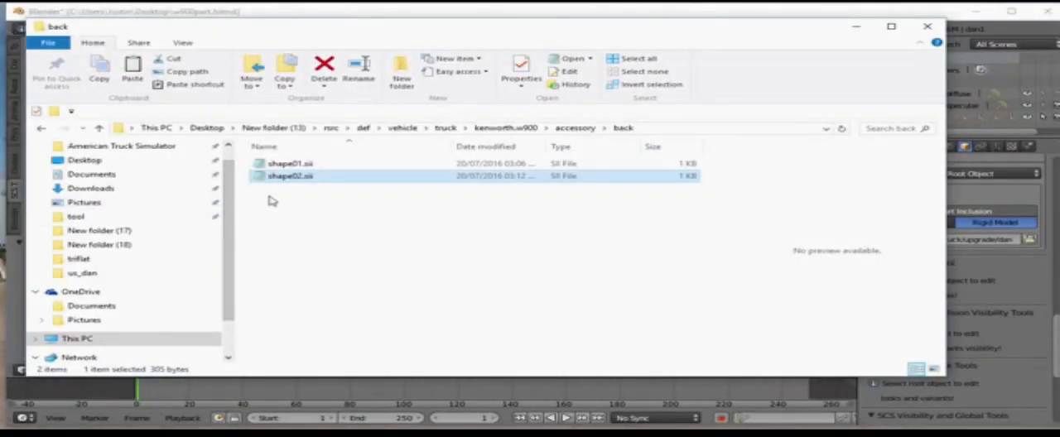
Step: Open the part1.scs archive from the American Truck Simulator mod folder in 7-Zip
{"action": "left_click", "coordinate": [166, 147]}
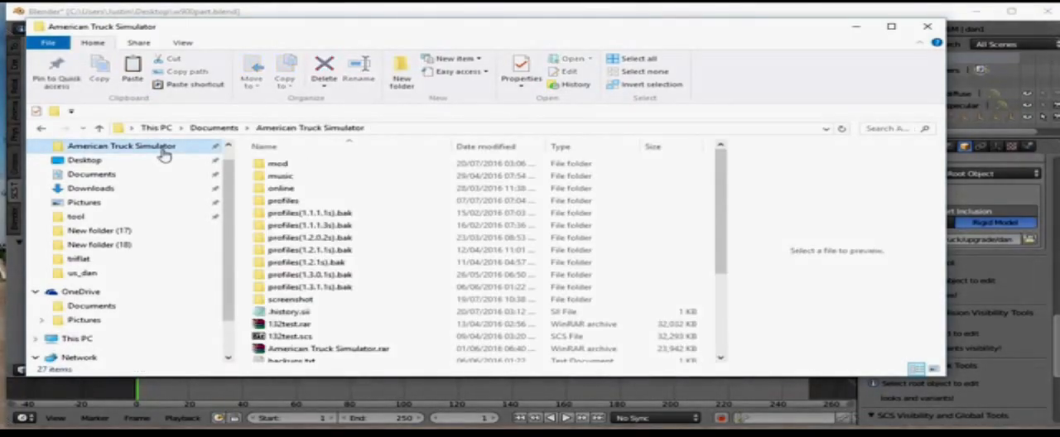
{"action": "double_click", "coordinate": [278, 164]}
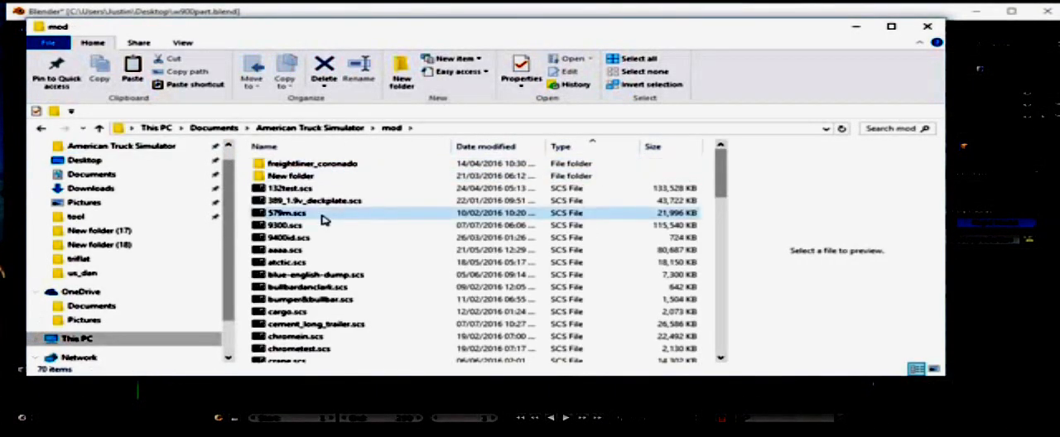
{"action": "scroll", "coordinate": [301, 271], "scroll_direction": "down", "scroll_amount": 5}
{"action": "scroll", "coordinate": [301, 270], "scroll_direction": "down", "scroll_amount": 12}
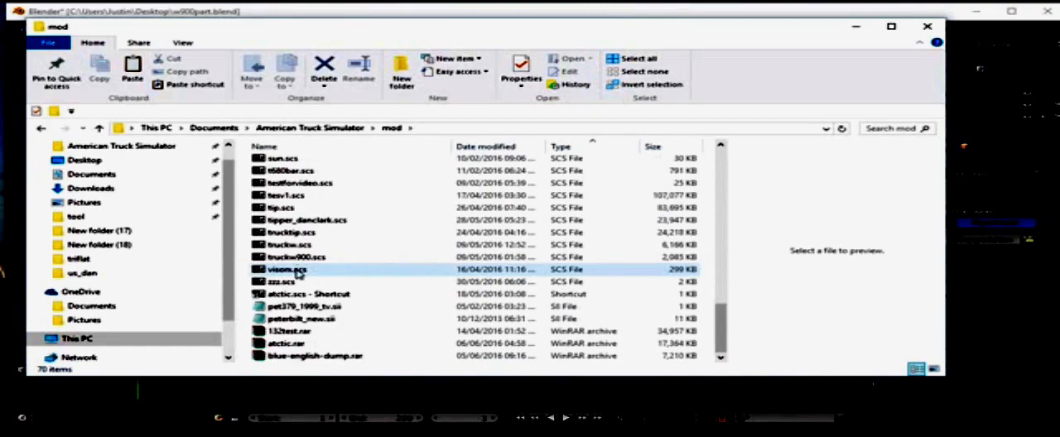
{"action": "scroll", "coordinate": [301, 271], "scroll_direction": "up", "scroll_amount": 17}
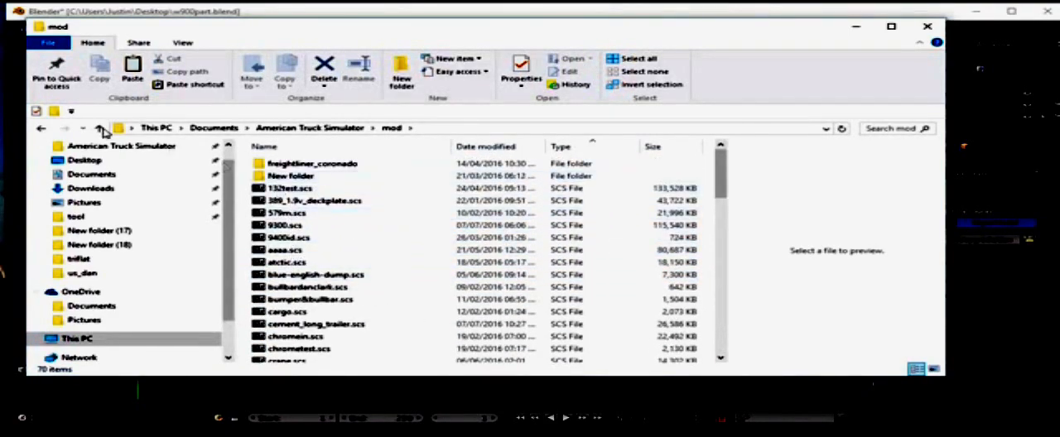
{"action": "left_click", "coordinate": [288, 214]}
{"action": "scroll", "coordinate": [287, 214], "scroll_direction": "down", "scroll_amount": 17}
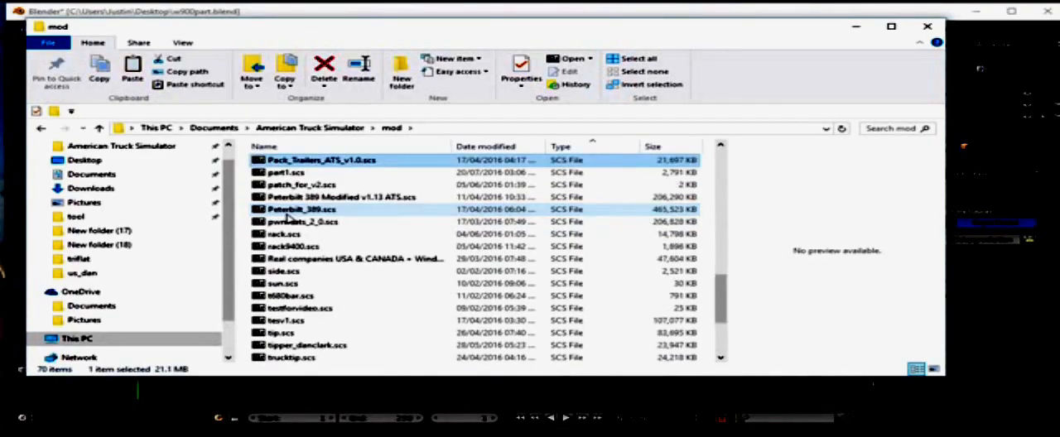
{"action": "left_click", "coordinate": [298, 172]}
{"action": "right_click", "coordinate": [299, 172]}
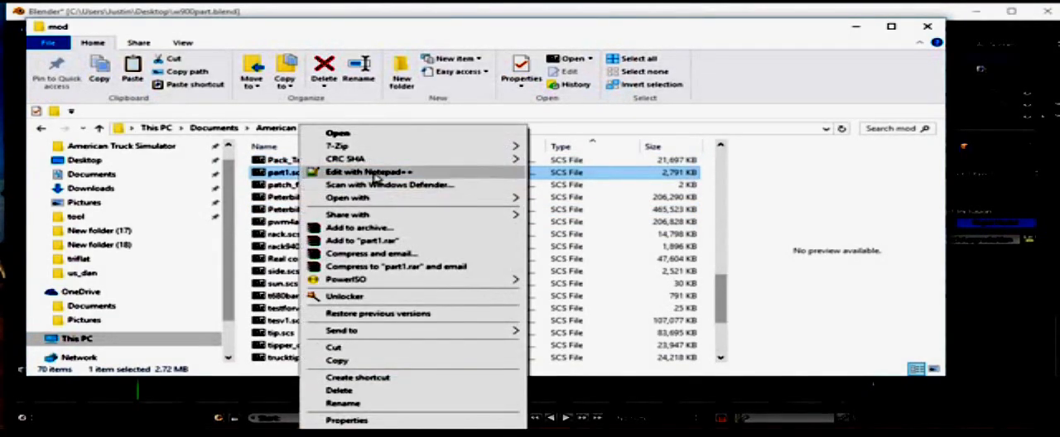
{"action": "mouse_move", "coordinate": [368, 149]}
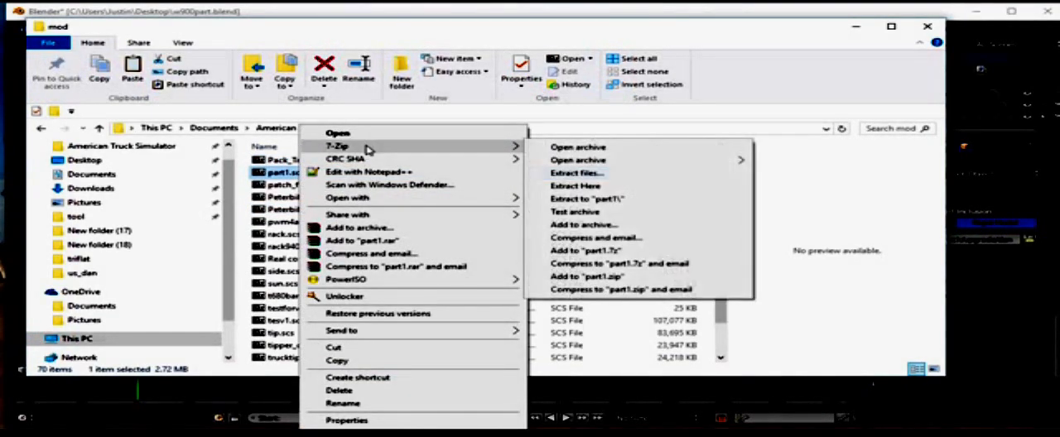
{"action": "left_click", "coordinate": [536, 148]}
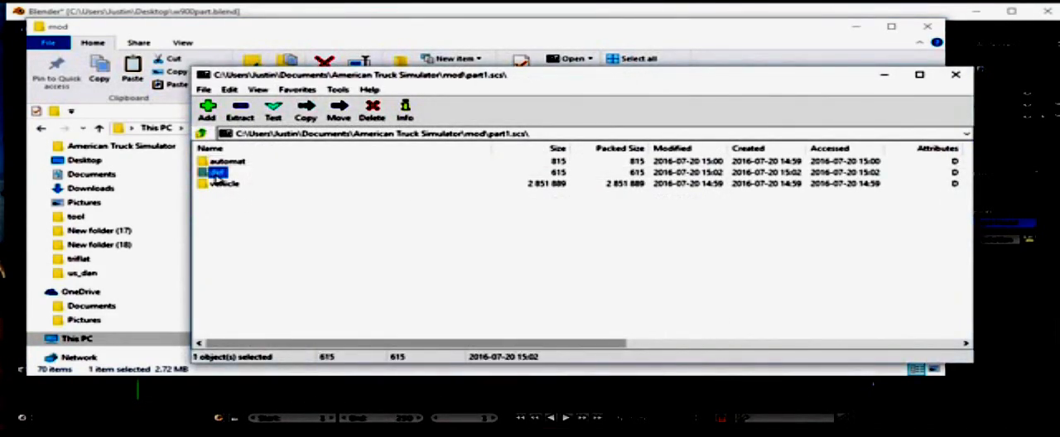
Step: Browse inside the part1.scs archive to def > vehicle > truck > kenworth.w900 > accessory > back
{"action": "double_click", "coordinate": [216, 172]}
{"action": "double_click", "coordinate": [213, 161]}
{"action": "double_click", "coordinate": [212, 162]}
{"action": "double_click", "coordinate": [212, 163]}
{"action": "double_click", "coordinate": [213, 162]}
{"action": "double_click", "coordinate": [212, 162]}
Step: Return File Explorer to the back accessory folder and copy its shape02.sii into the archive's back folder, replacing the existing file
{"action": "left_click", "coordinate": [40, 128]}
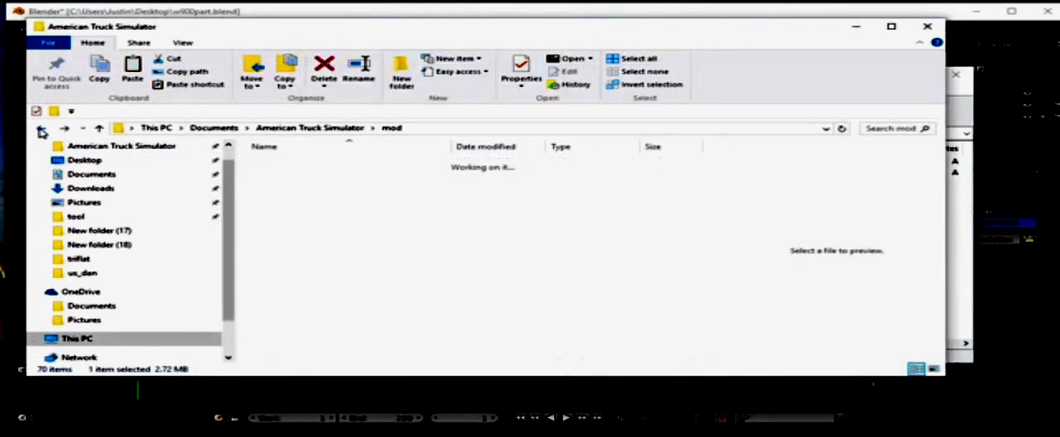
{"action": "left_click", "coordinate": [40, 128]}
{"action": "left_click_drag", "start_coordinate": [300, 182], "coordinate": [966, 213]}
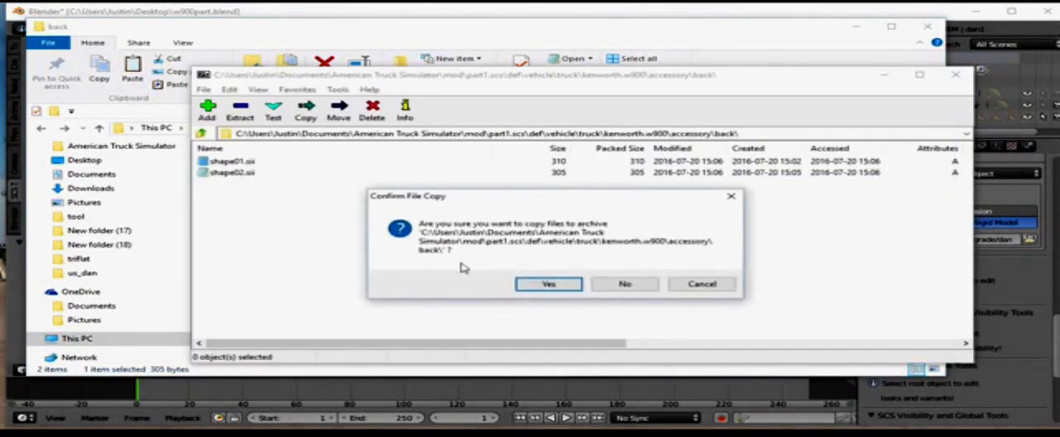
{"action": "left_click", "coordinate": [553, 285]}
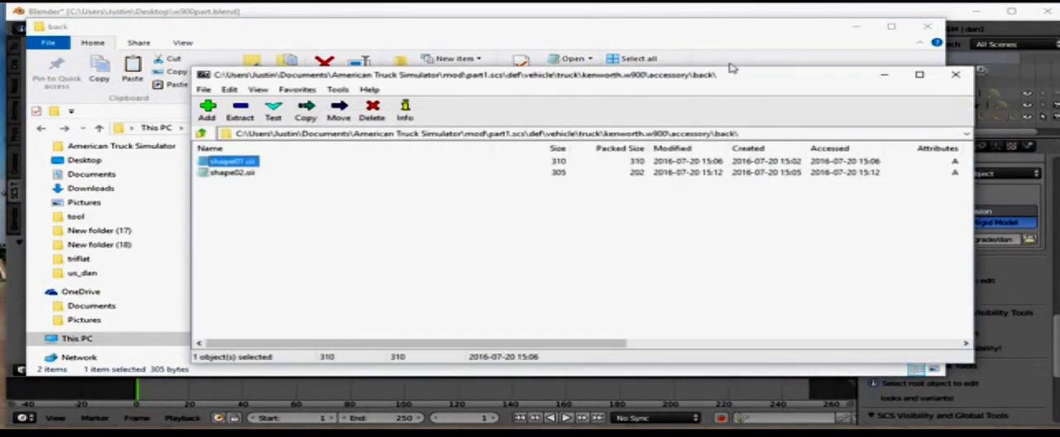
Step: Minimize the open windows, launch American Truck Simulator from the desktop and continue the game with the selected profile
{"action": "left_click", "coordinate": [884, 75]}
{"action": "left_click", "coordinate": [856, 27]}
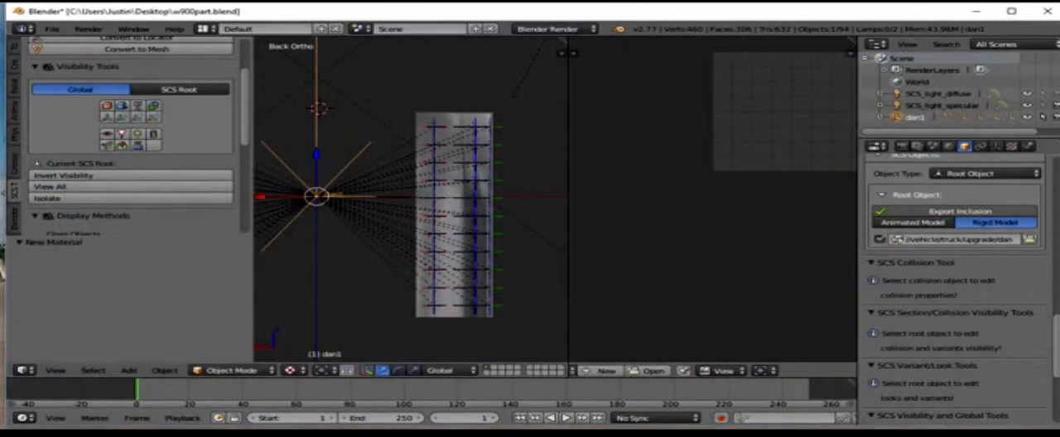
{"action": "left_click", "coordinate": [976, 10]}
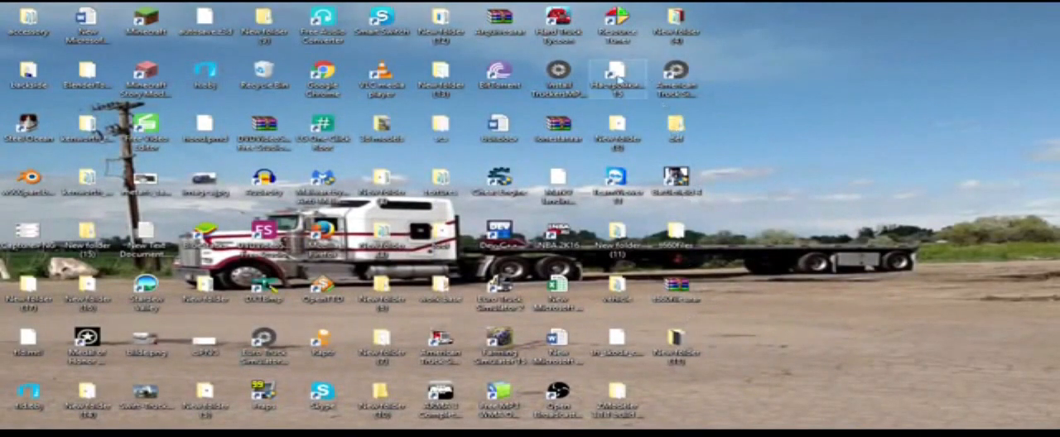
{"action": "double_click", "coordinate": [441, 347]}
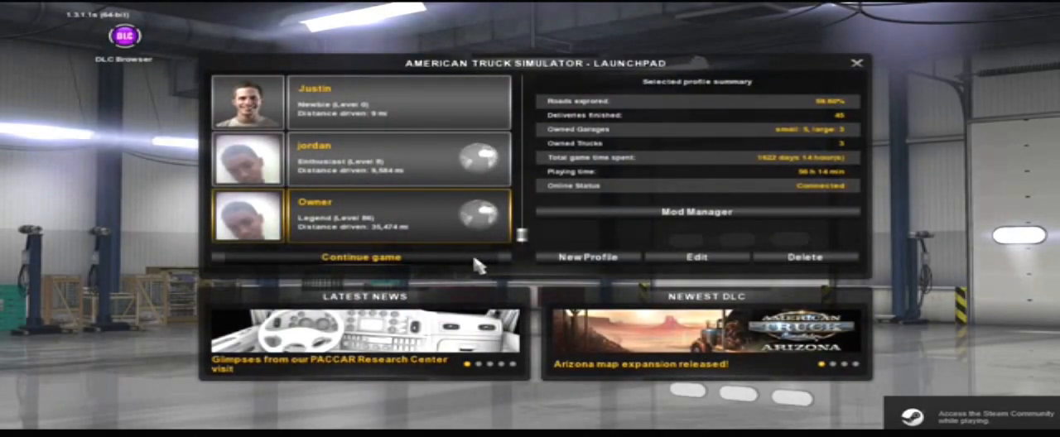
{"action": "left_click", "coordinate": [475, 258]}
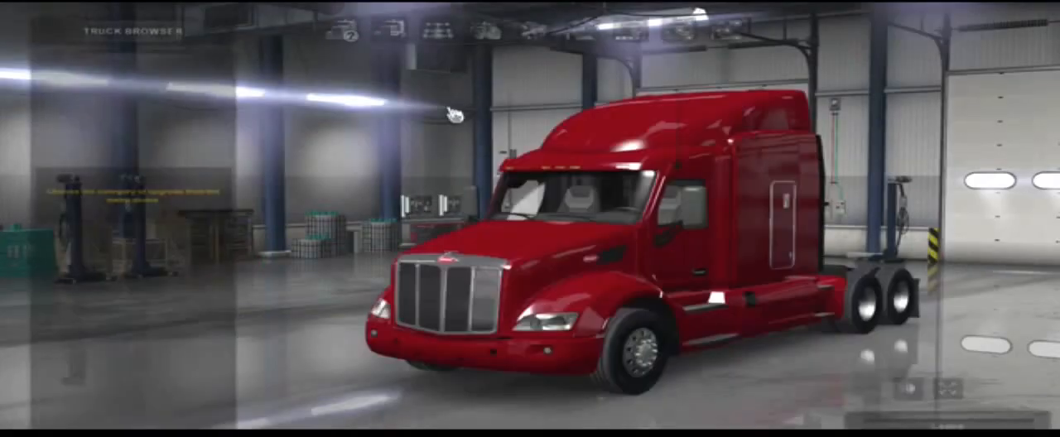
Step: Choose the Kenworth W900 in the truck browser and show the accessories for the Back slot behind the cab
{"action": "left_click", "coordinate": [335, 23]}
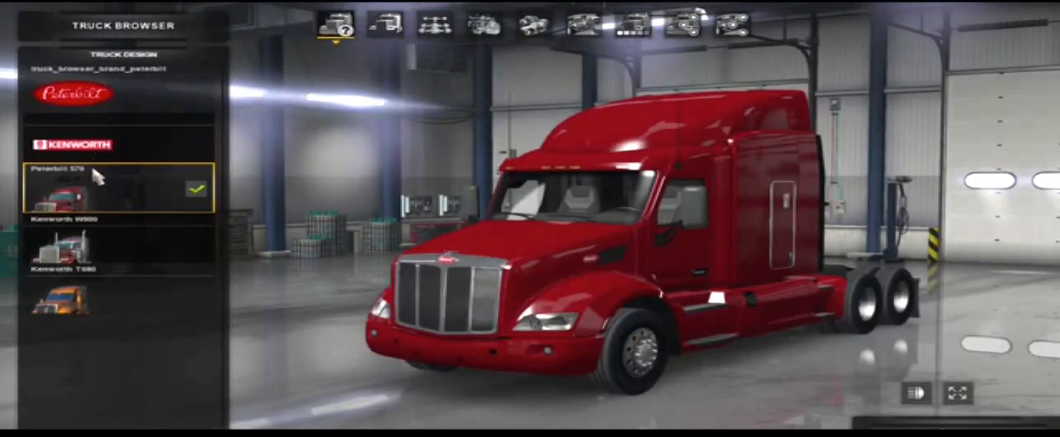
{"action": "left_click", "coordinate": [76, 258]}
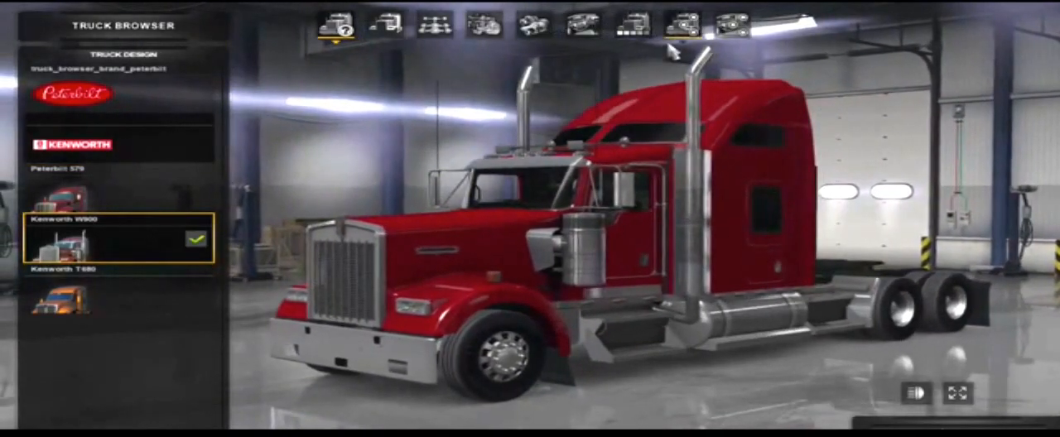
{"action": "left_click", "coordinate": [683, 25]}
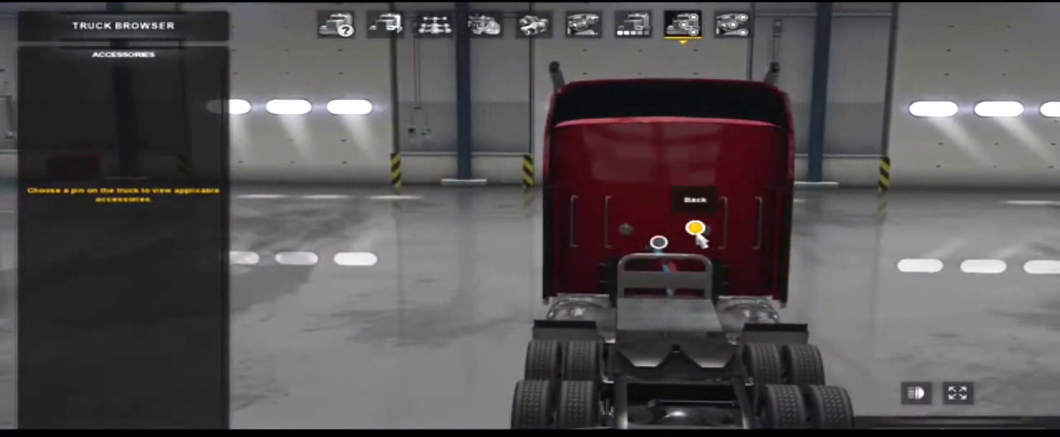
{"action": "left_click", "coordinate": [696, 229]}
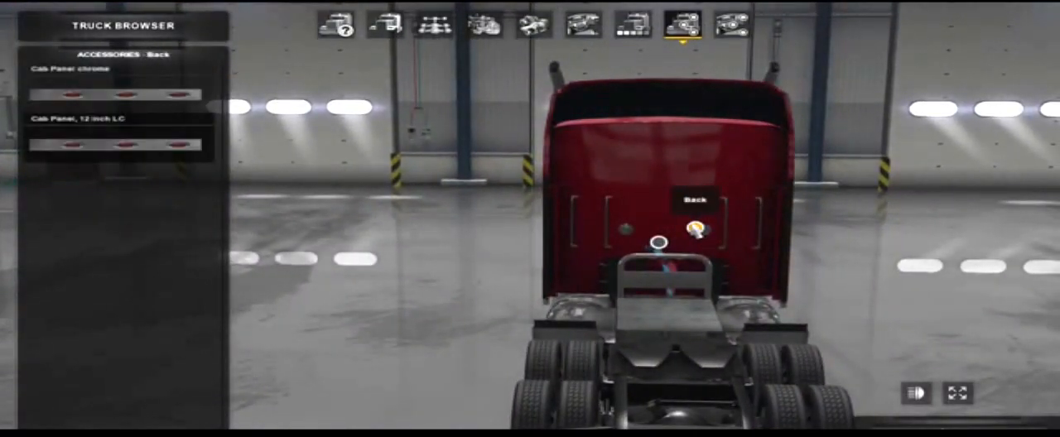
Step: Fit Cab Panel, 12 inch LC and Cab Panel chrome alternately in the Back slot, ending with 12 inch LC, and examine them around the cab
{"action": "left_click", "coordinate": [85, 146]}
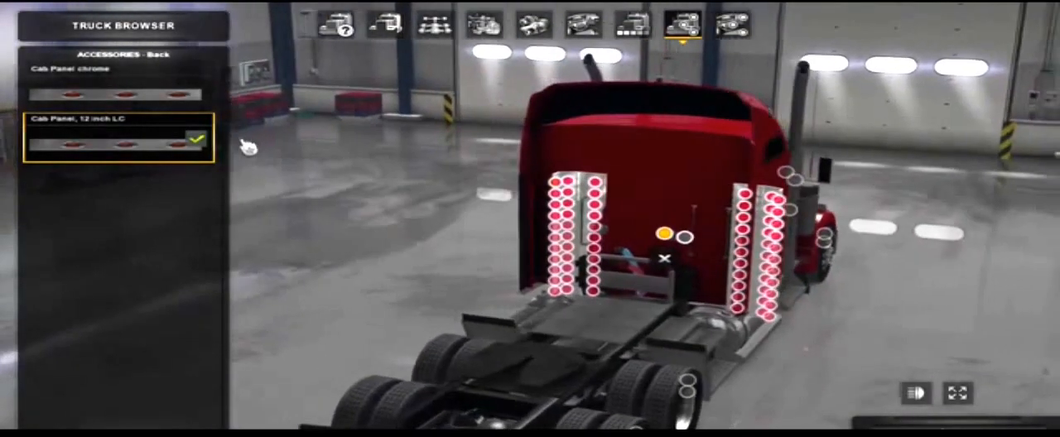
{"action": "left_click", "coordinate": [116, 87]}
{"action": "scroll", "coordinate": [652, 180], "scroll_direction": "up", "scroll_amount": 3}
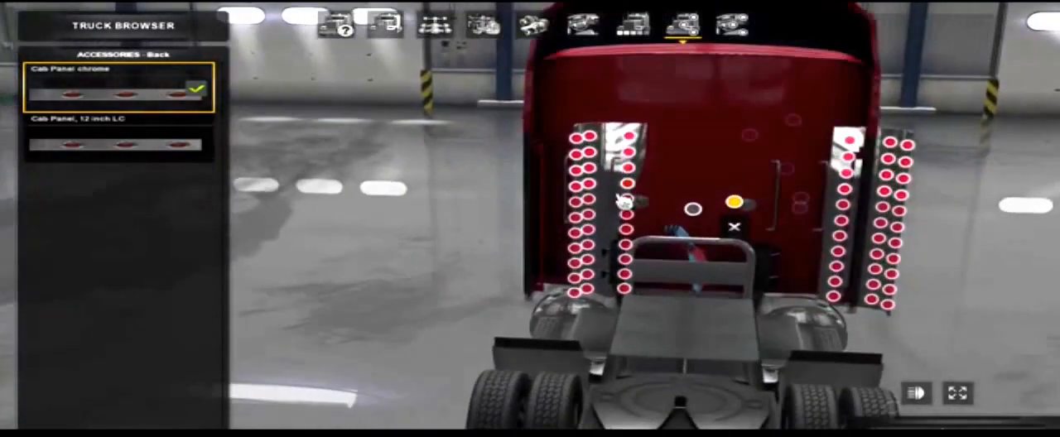
{"action": "left_click_drag", "start_coordinate": [616, 201], "coordinate": [386, 247]}
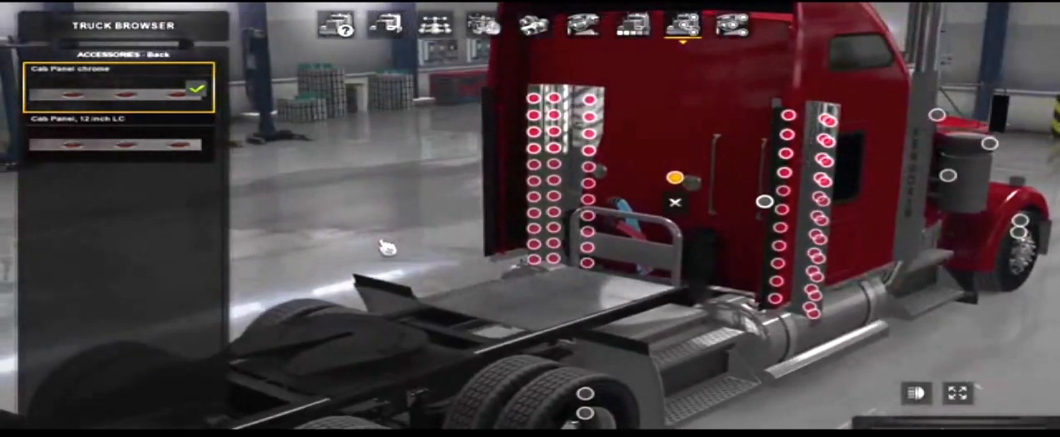
{"action": "left_click", "coordinate": [133, 143]}
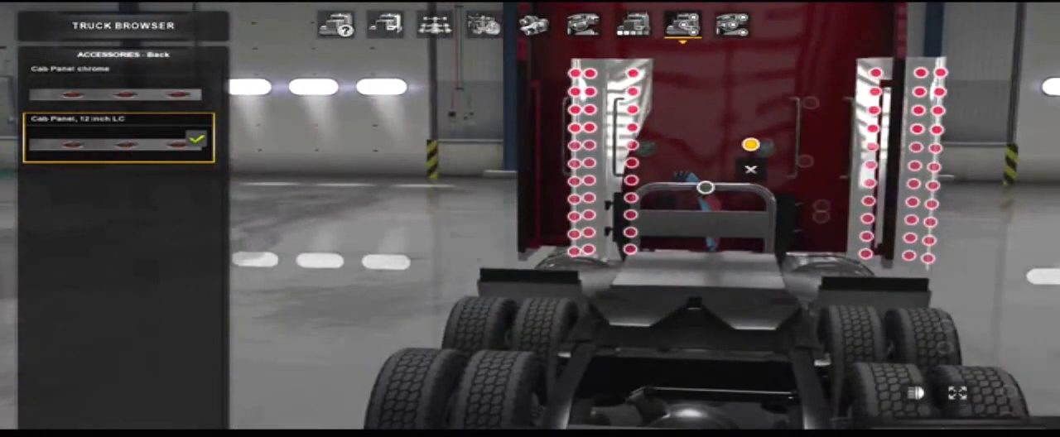
{"action": "left_click_drag", "start_coordinate": [751, 170], "coordinate": [762, 186]}
{"action": "left_click_drag", "start_coordinate": [734, 218], "coordinate": [778, 292]}
{"action": "left_click_drag", "start_coordinate": [801, 209], "coordinate": [766, 181]}
{"action": "left_click_drag", "start_coordinate": [552, 153], "coordinate": [663, 284]}
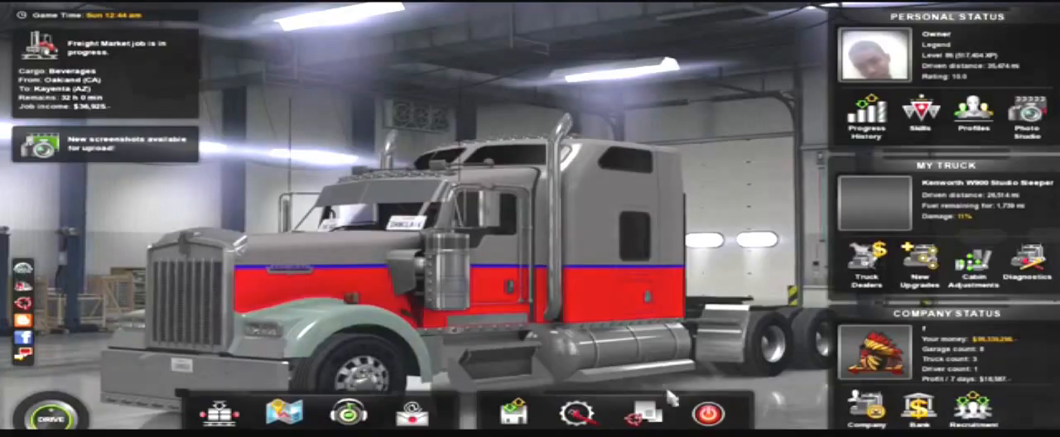
Step: Exit American Truck Simulator from the main game screen
{"action": "key", "text": "Escape"}
{"action": "left_click", "coordinate": [497, 295]}
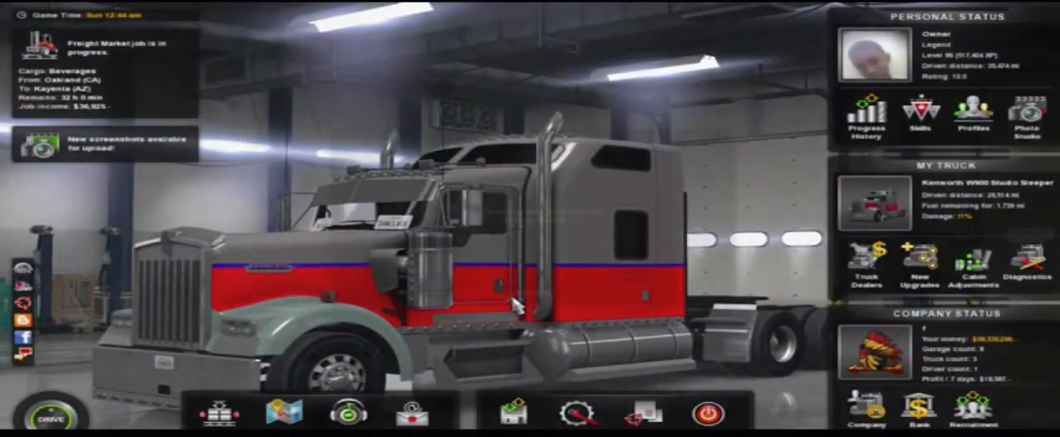